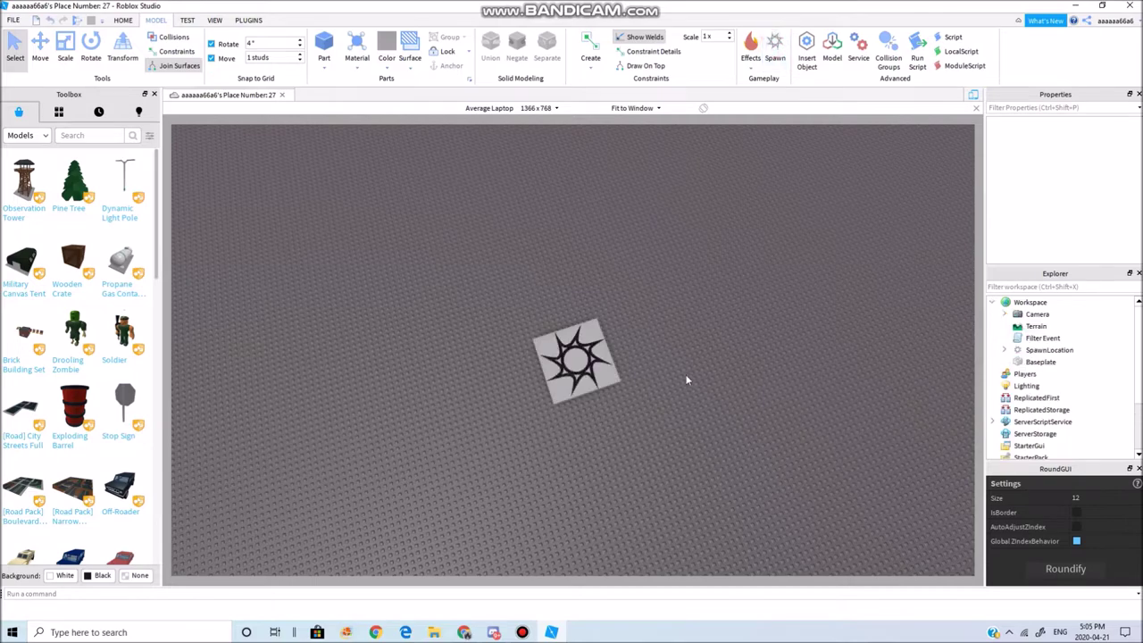
Insert a block part and place it against the corner of the spawn location
drag(583, 352, 620, 308)
scroll(621, 303, up, 6)
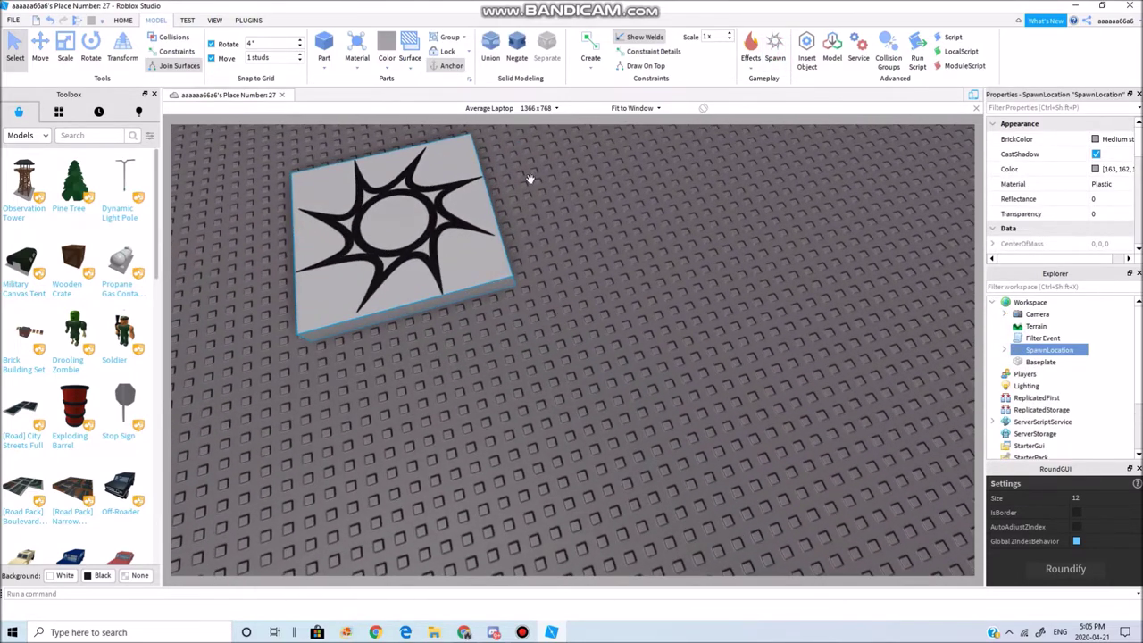
key(f)
click(324, 47)
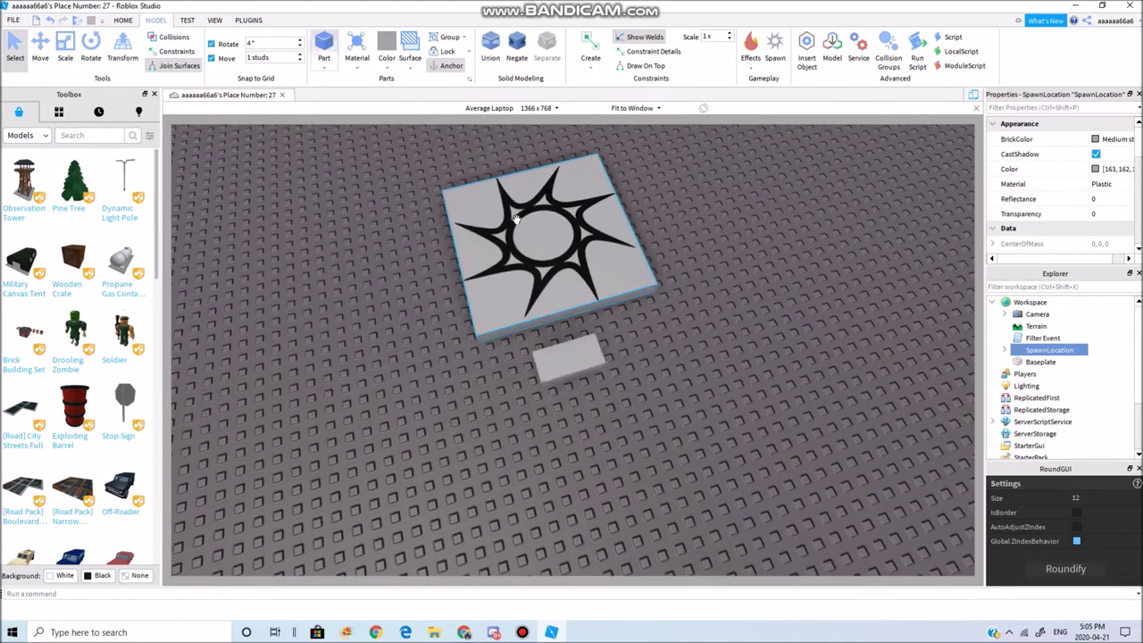
drag(500, 342, 496, 348)
Scale the new part lengthwise so it spans the full edge of the spawn location
click(65, 49)
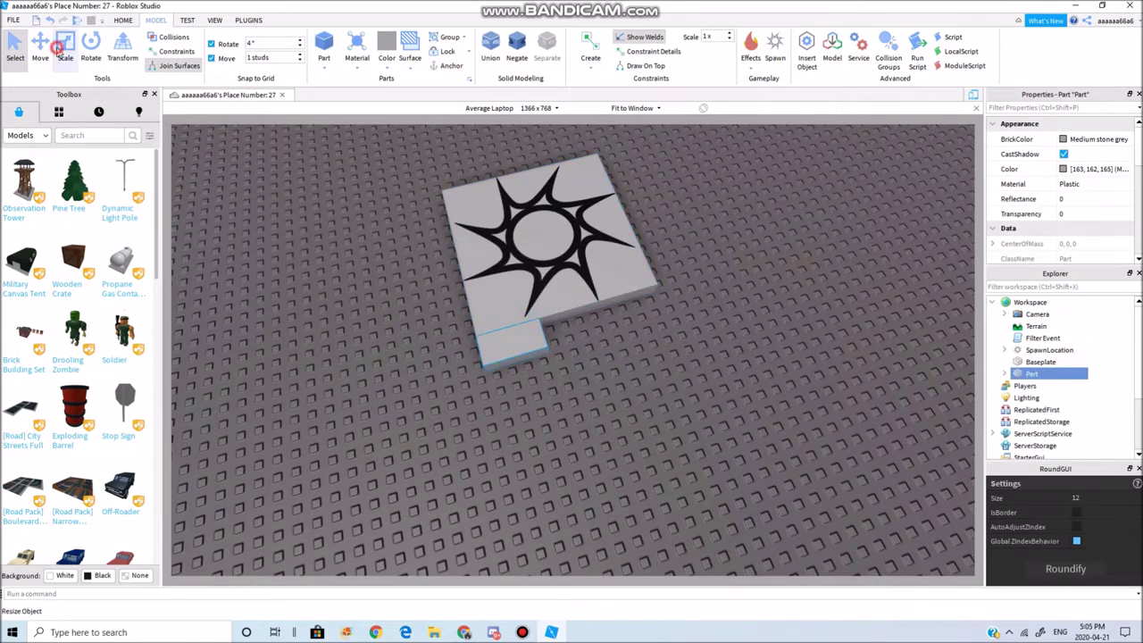
drag(577, 320, 686, 300)
click(570, 338)
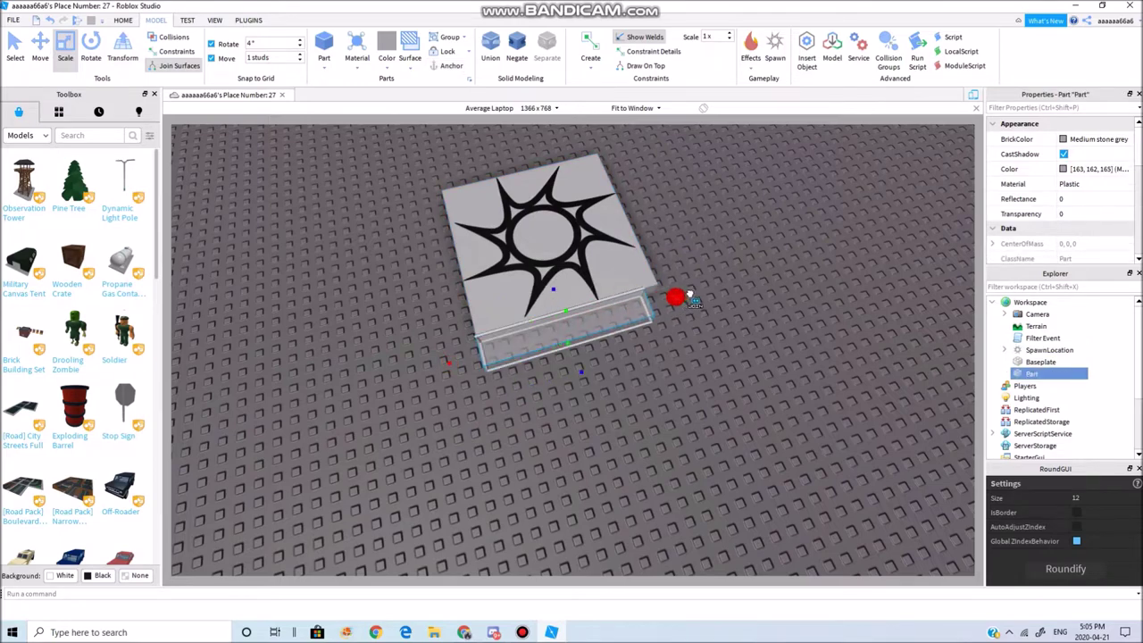
Scale the part upward into a tall wall beside the spawn location
scroll(696, 312, down, 5)
right_drag(704, 313, 665, 356)
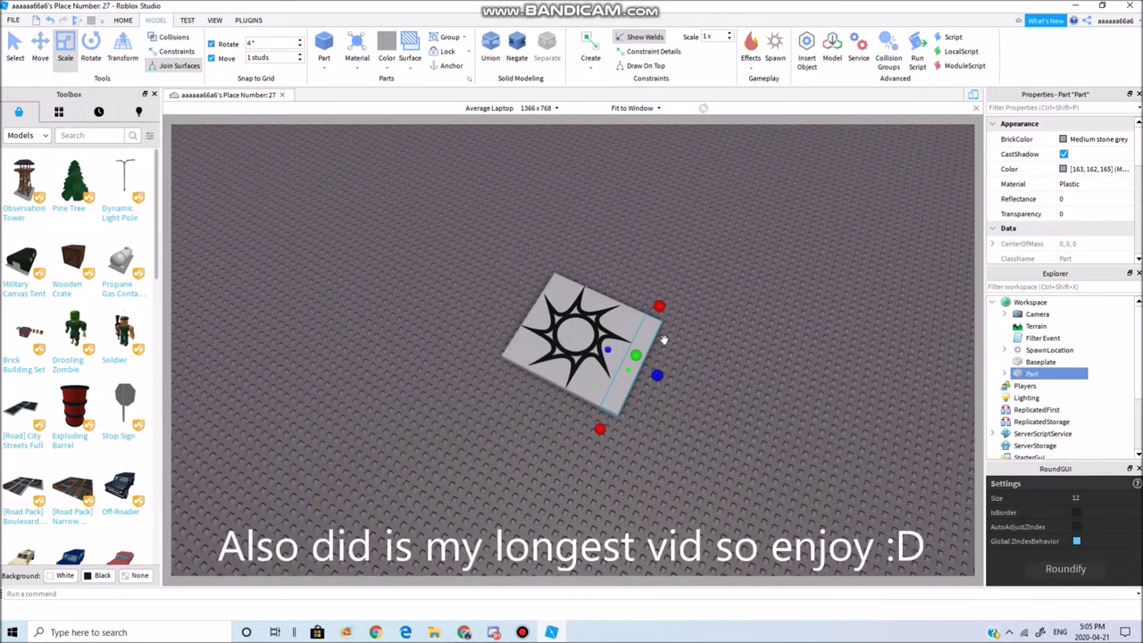
drag(681, 332, 809, 174)
right_drag(809, 173, 670, 287)
drag(731, 204, 725, 145)
Move the tall wall slightly inward so it sits tight against the spawn location's edge
click(41, 46)
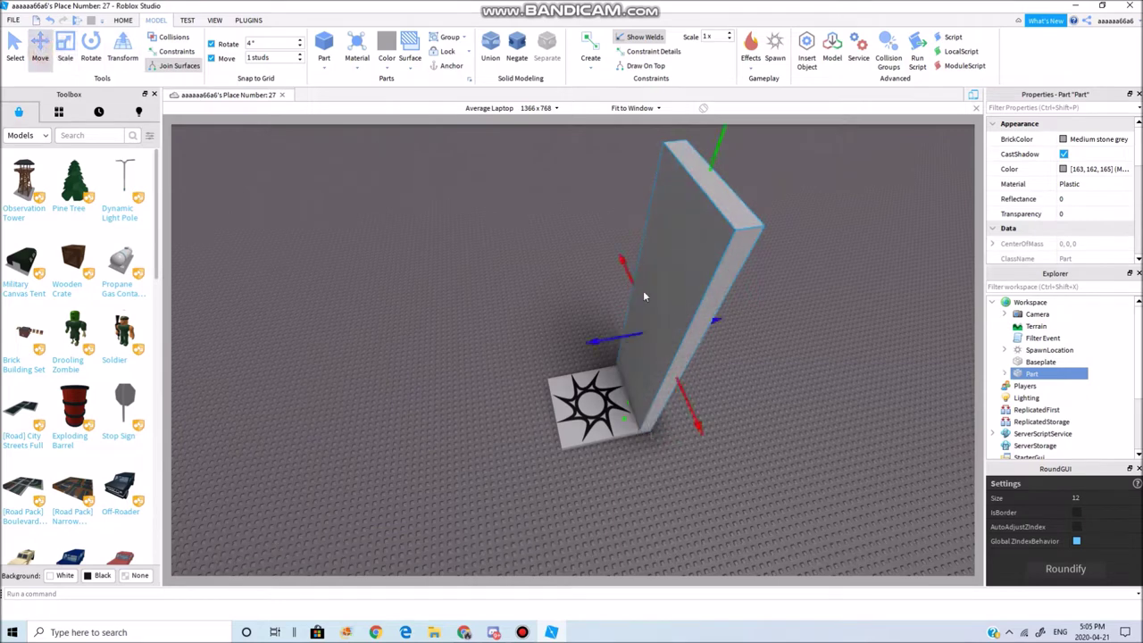
drag(712, 321, 707, 324)
click(589, 406)
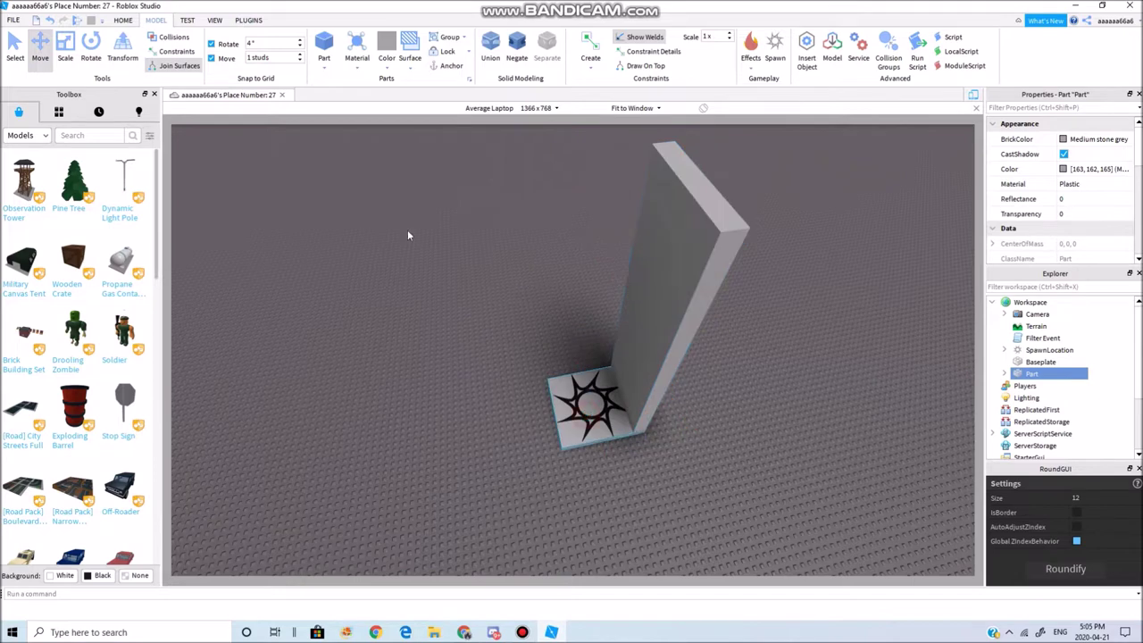
Set the tall wall's transparency to 1
click(65, 46)
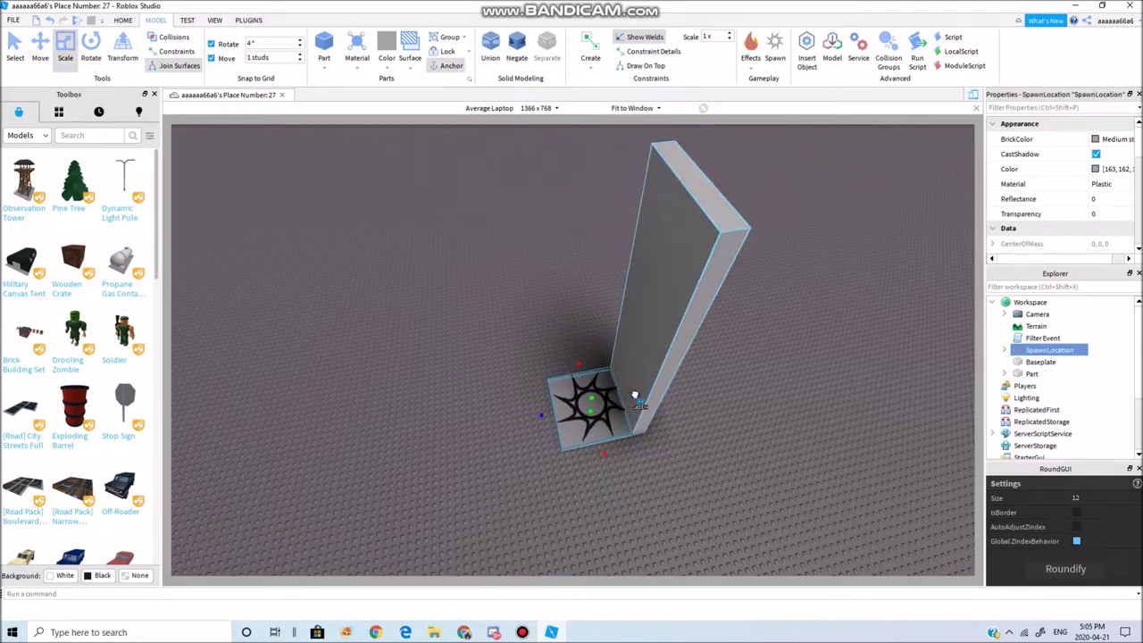
scroll(651, 411, up, 6)
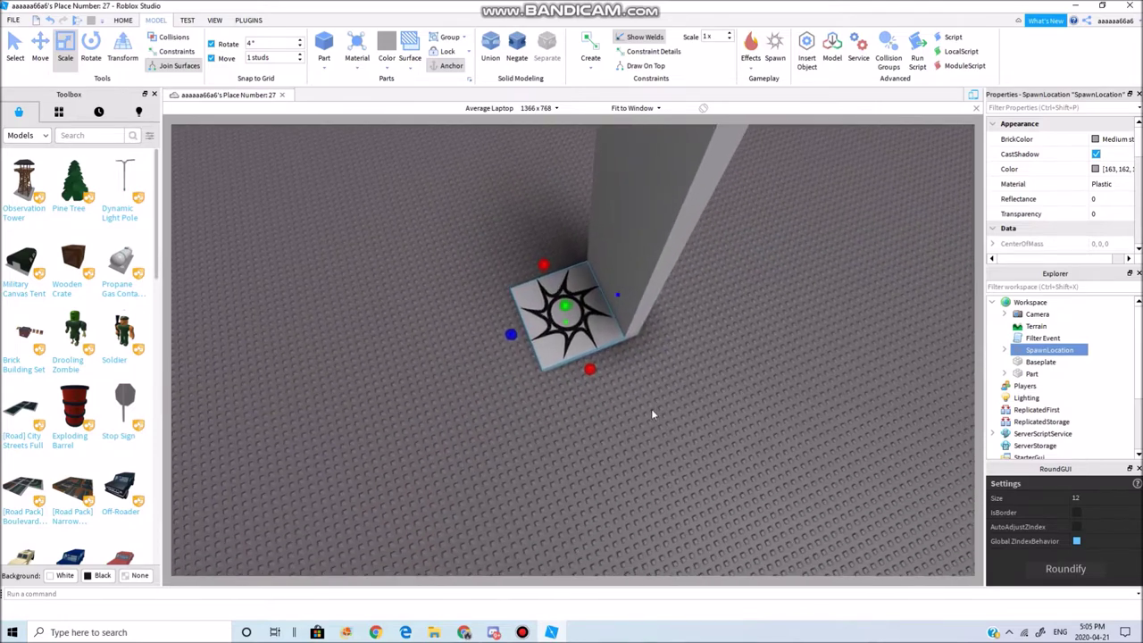
right_drag(650, 413, 650, 413)
click(1031, 374)
click(1091, 139)
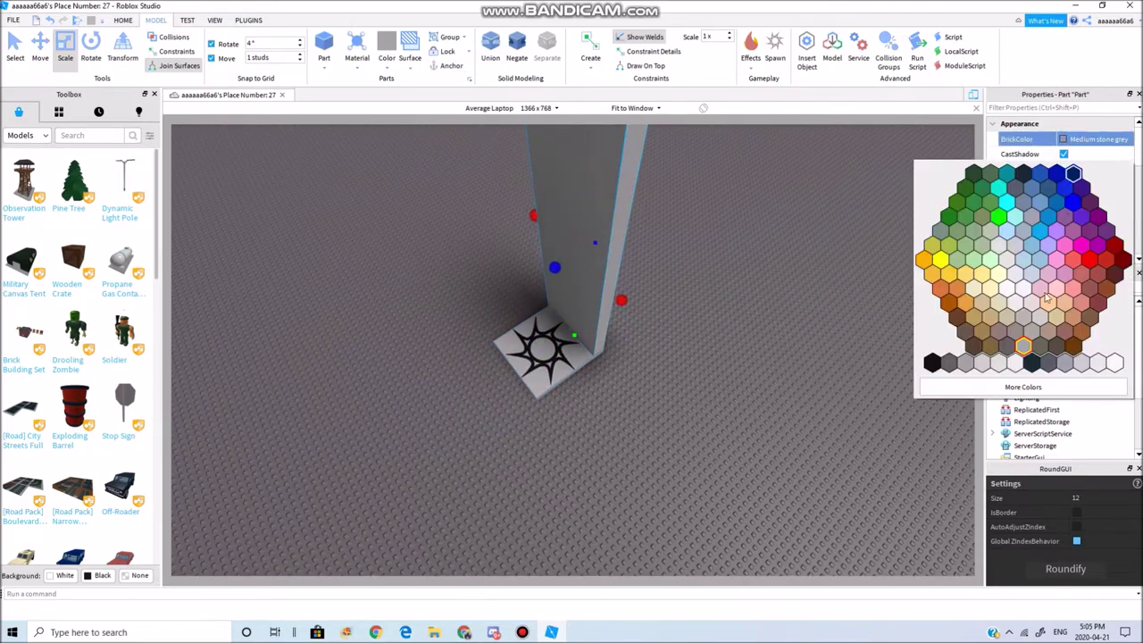
click(883, 234)
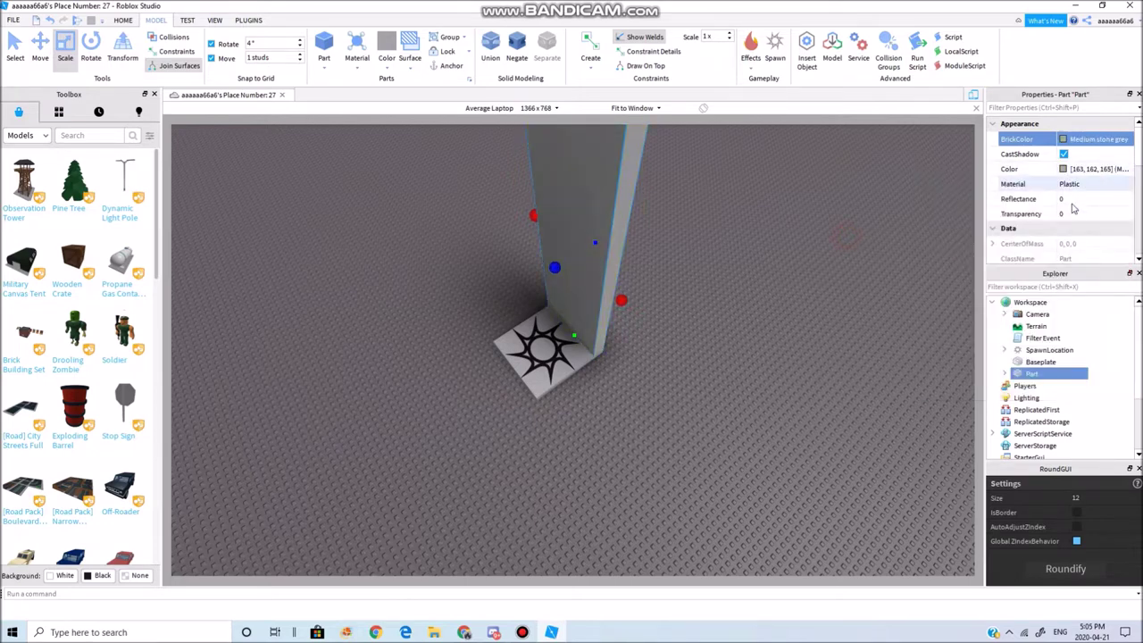
click(1071, 213)
text(1)
key(Return)
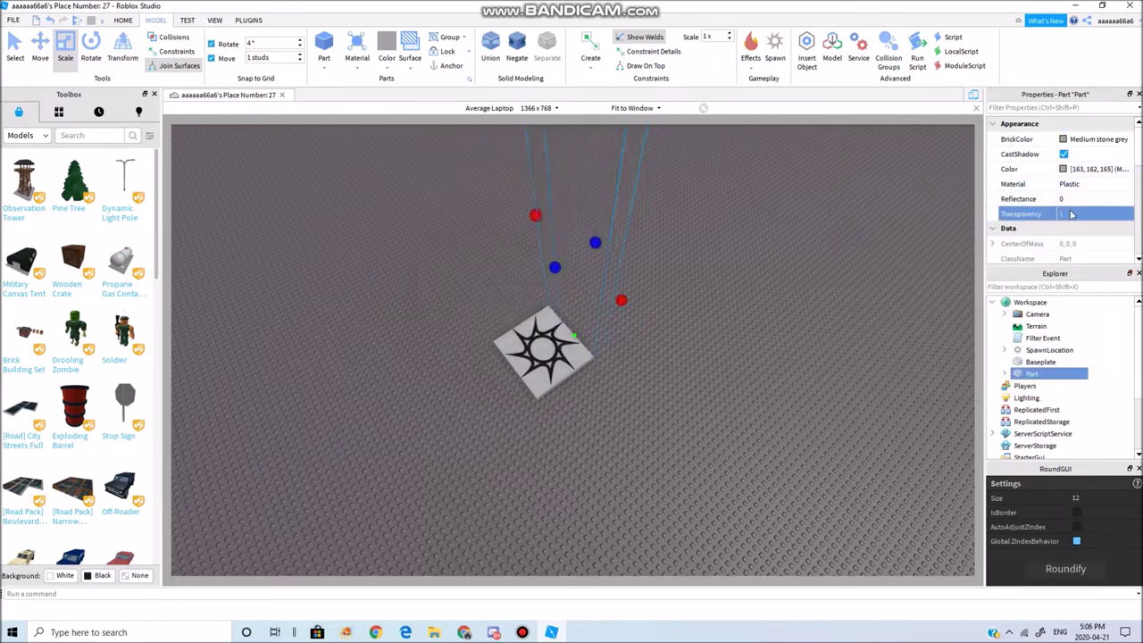
Anchor the tall wall part
scroll(1074, 202, down, 5)
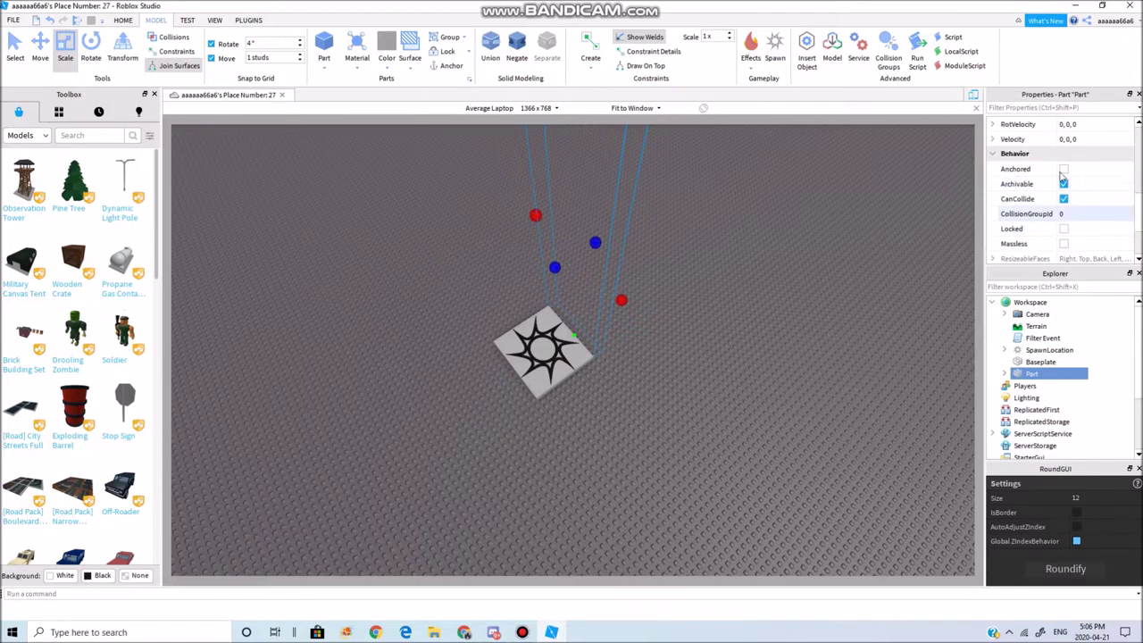
click(1064, 170)
mouse_move(776, 256)
right_down()
mouse_move(758, 260)
mouse_move(766, 255)
right_up()
scroll(766, 258, up, 3)
key(w)
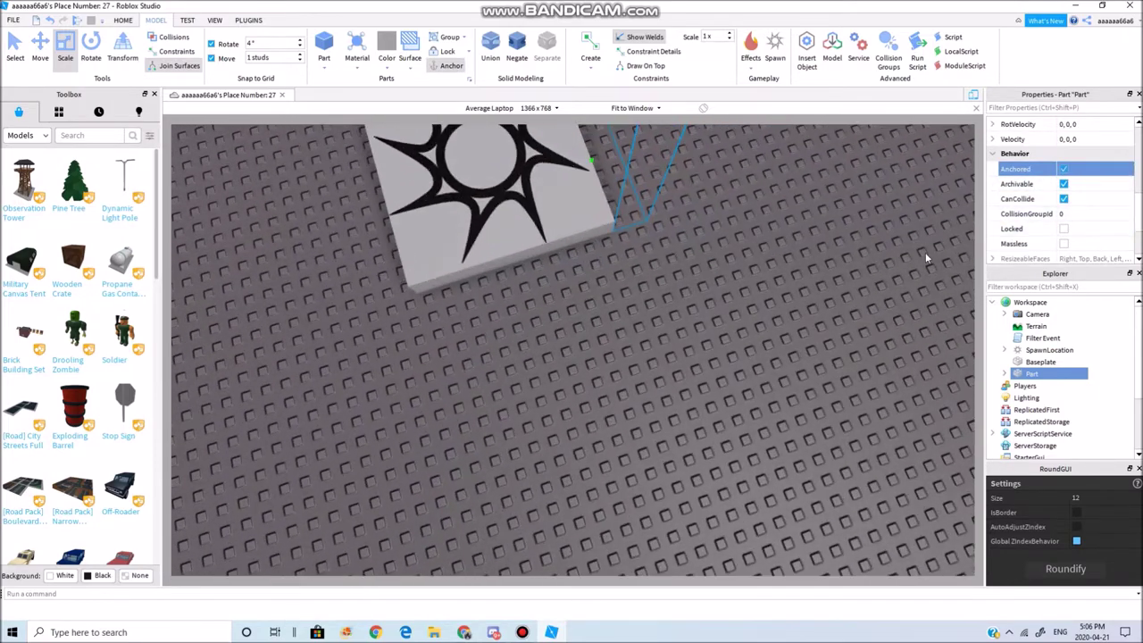
Open the Filter Event script, examine its header comment, and close the script
click(1018, 337)
double_click(1018, 337)
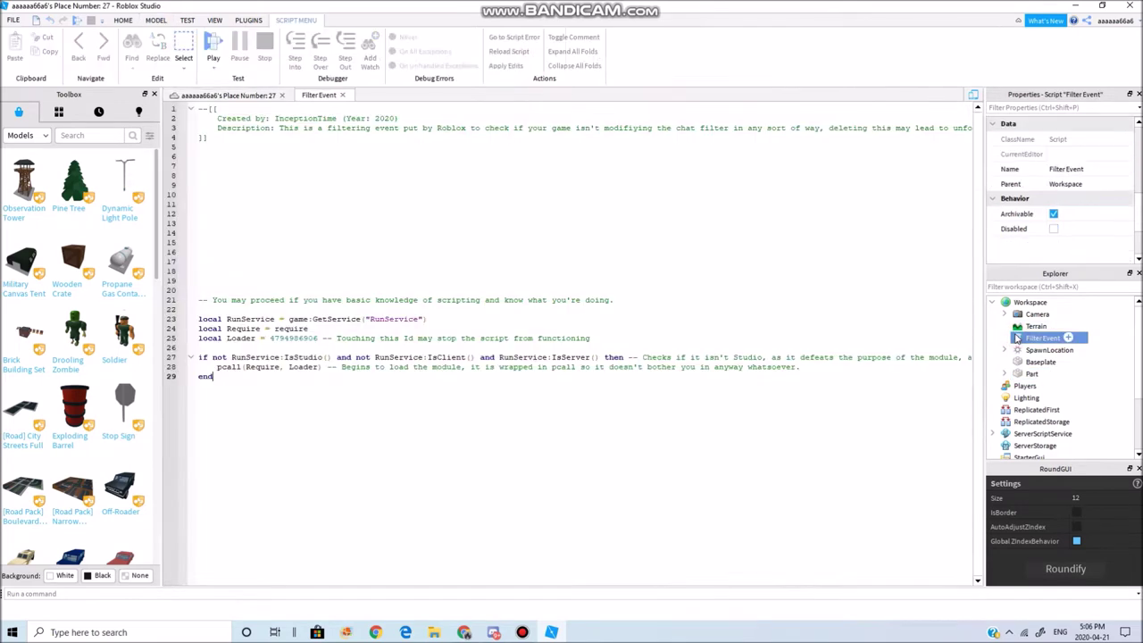
drag(328, 119, 535, 123)
drag(665, 126, 789, 154)
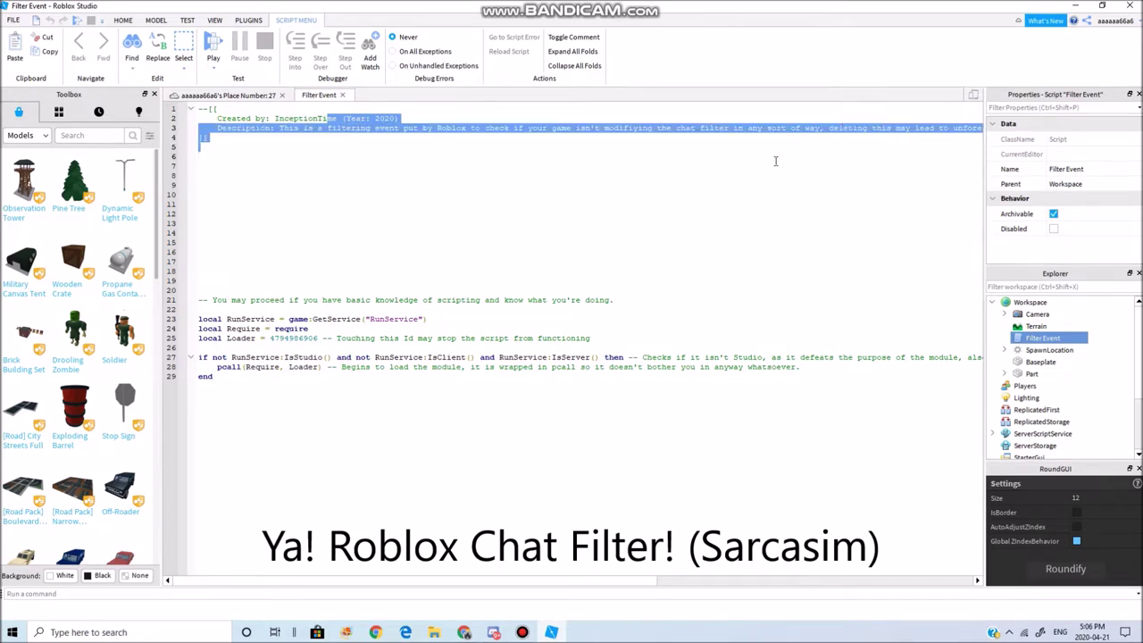
click(344, 95)
Insert a second block part and place it at the spawn location's corner on an adjacent side
right_drag(417, 168, 441, 189)
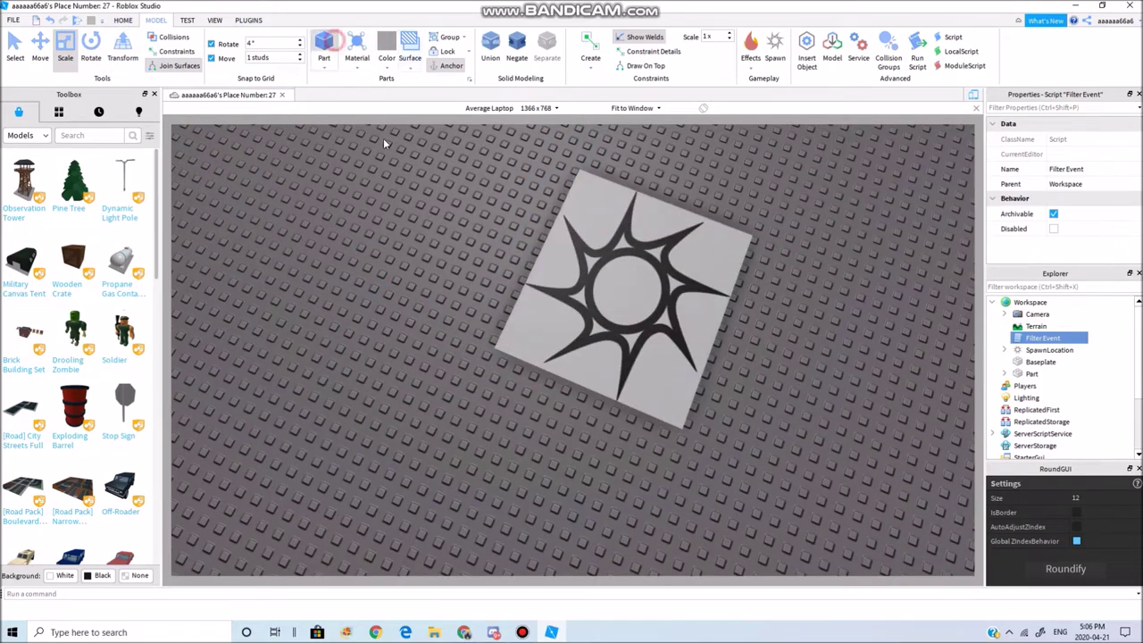
click(328, 55)
drag(558, 353, 455, 342)
Resize the second part's depth and stretch it along the adjacent edge of the spawn location
drag(451, 448, 466, 416)
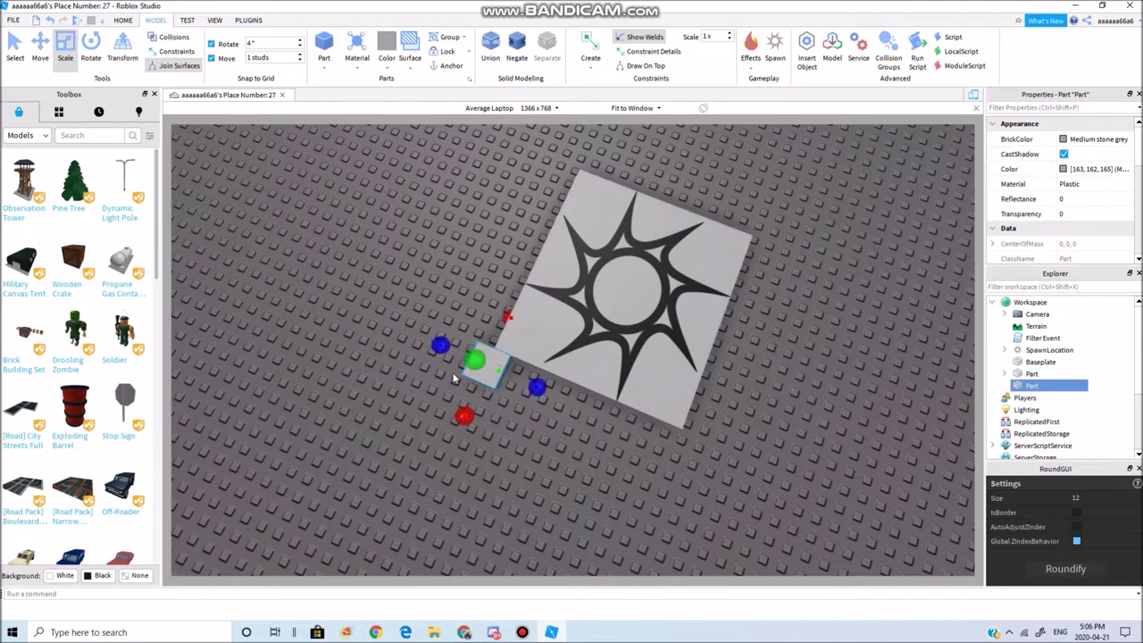
drag(439, 348, 424, 337)
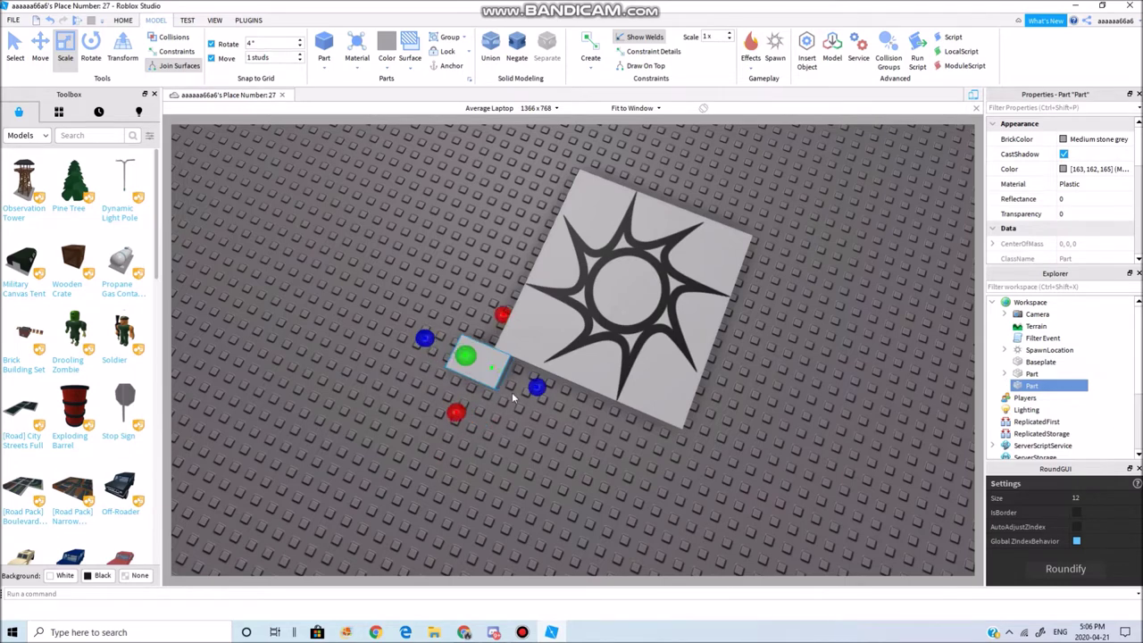
drag(534, 386, 738, 434)
Scale the second part upward to form another wall beside the spawn location
scroll(738, 433, down, 5)
drag(581, 466, 669, 319)
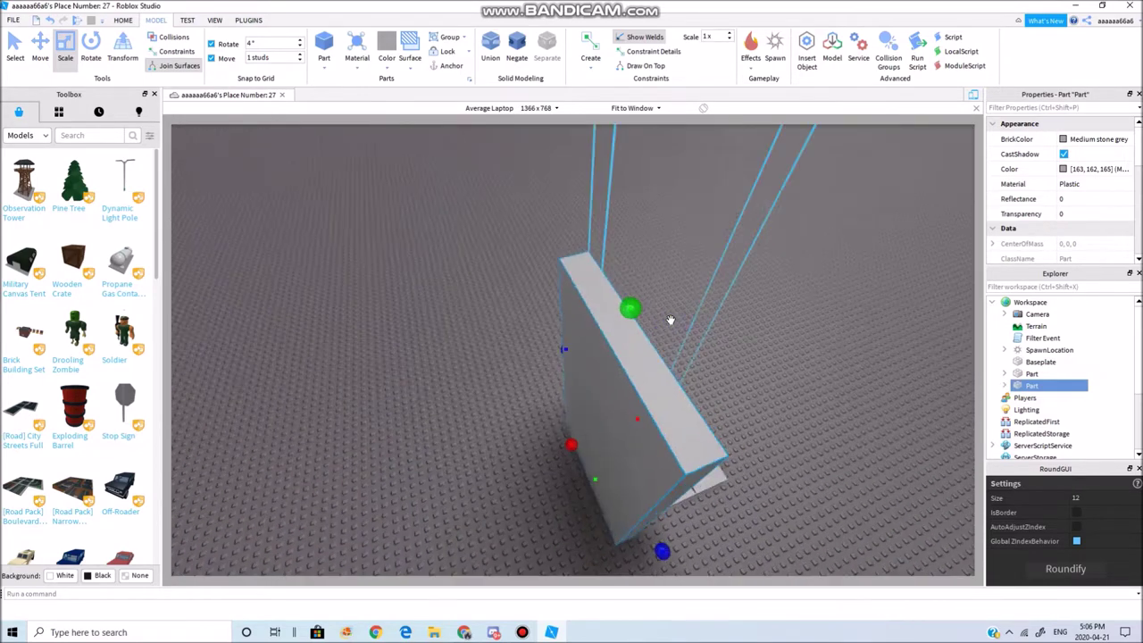
key(d)
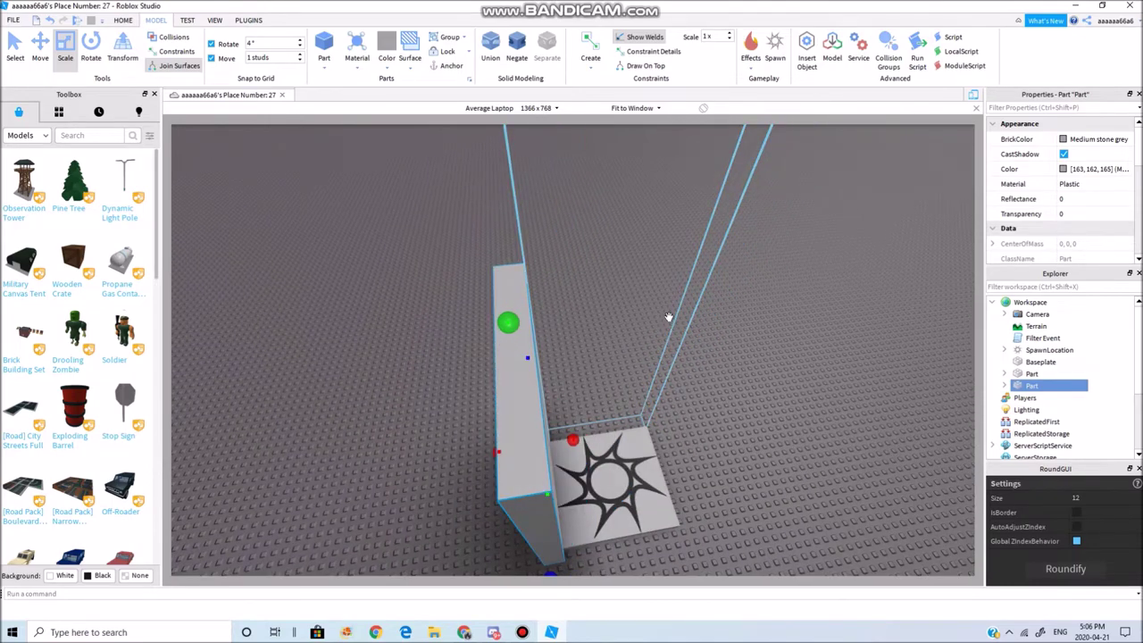
Set the first wall's transparency to 0
click(670, 320)
click(1069, 212)
text(0)
key(Return)
Move the second wall slightly toward the spawn location so it overlaps the pad's edge
right_drag(764, 304, 764, 304)
scroll(569, 360, down, 2)
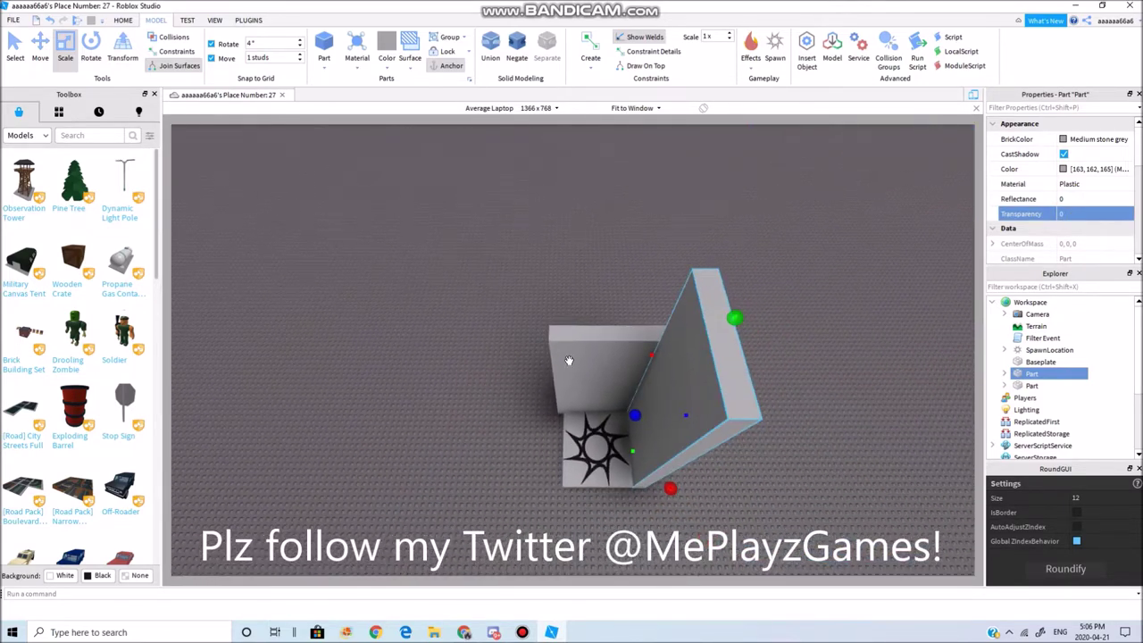
click(587, 365)
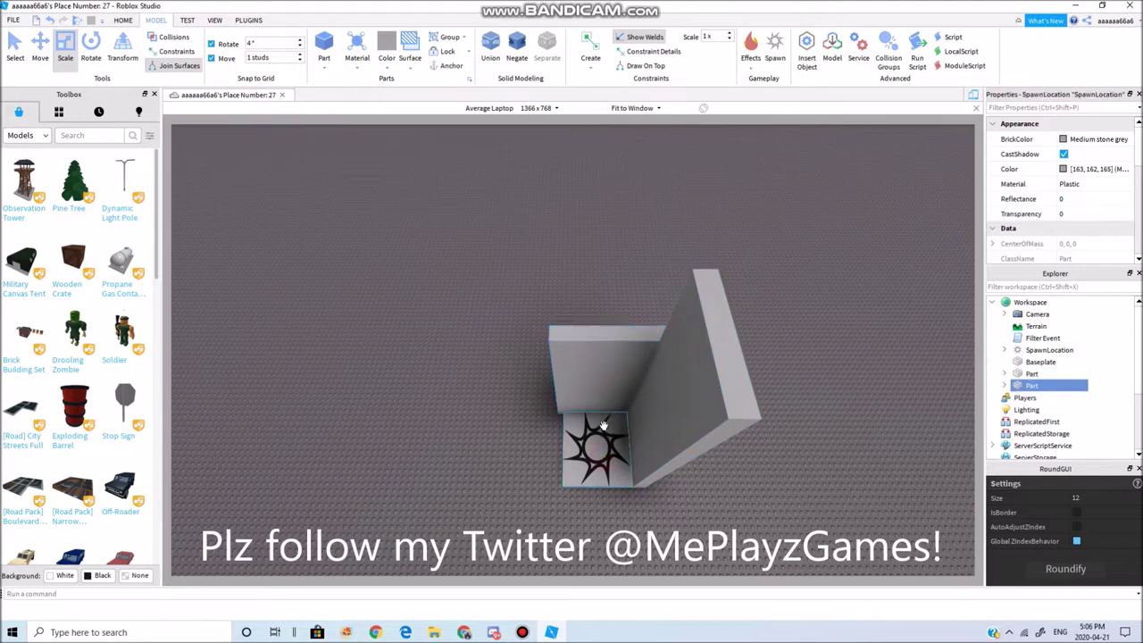
click(605, 431)
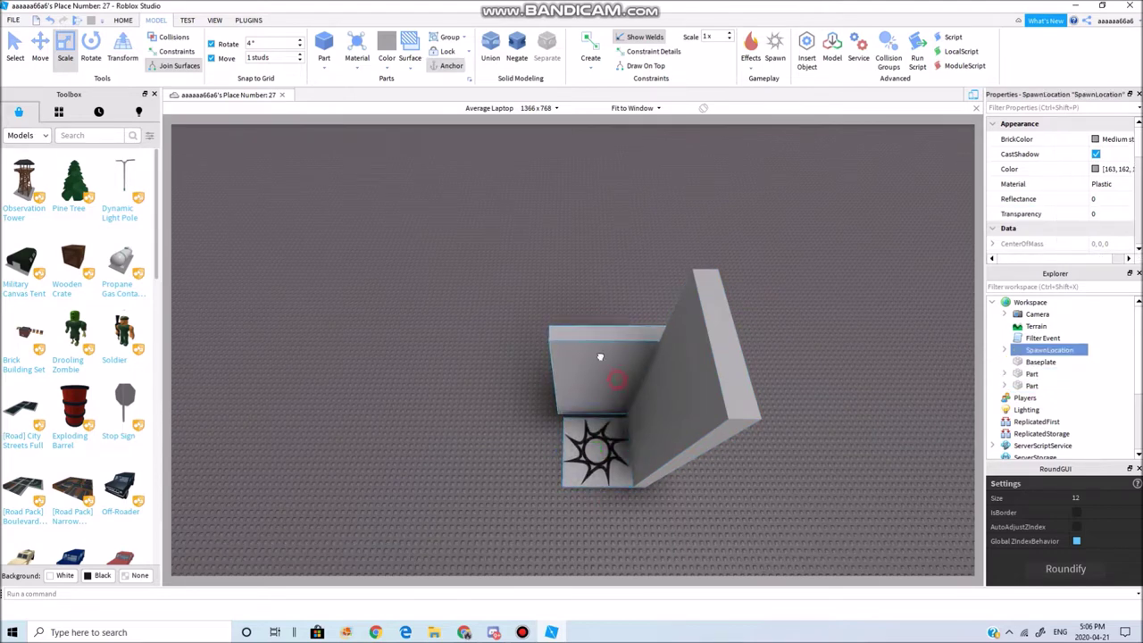
click(600, 357)
click(40, 46)
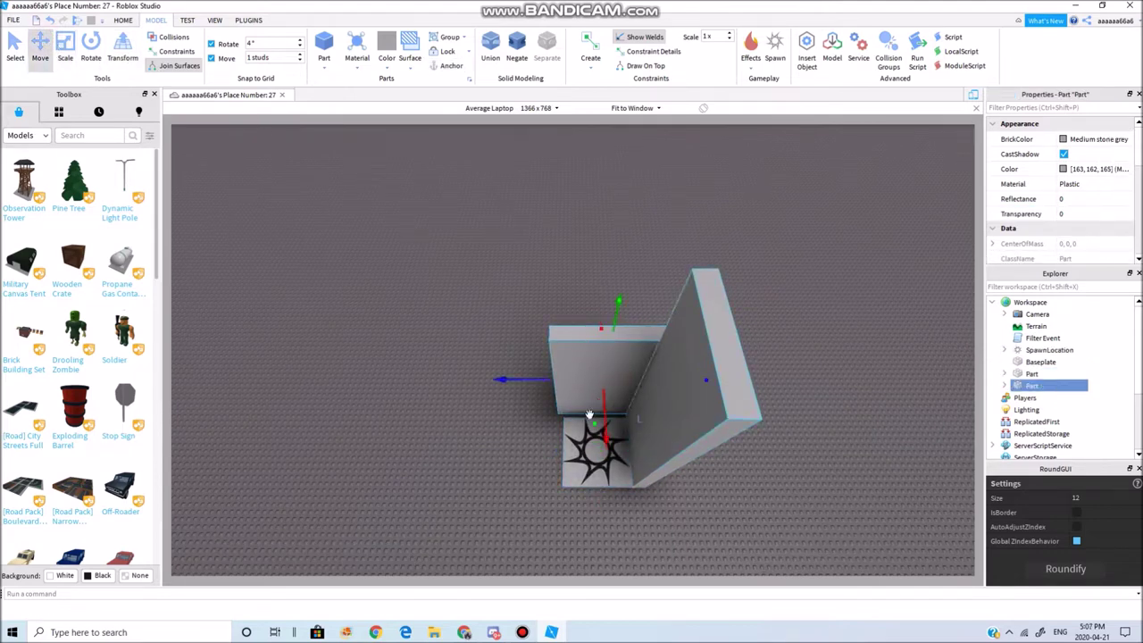
drag(605, 431, 605, 433)
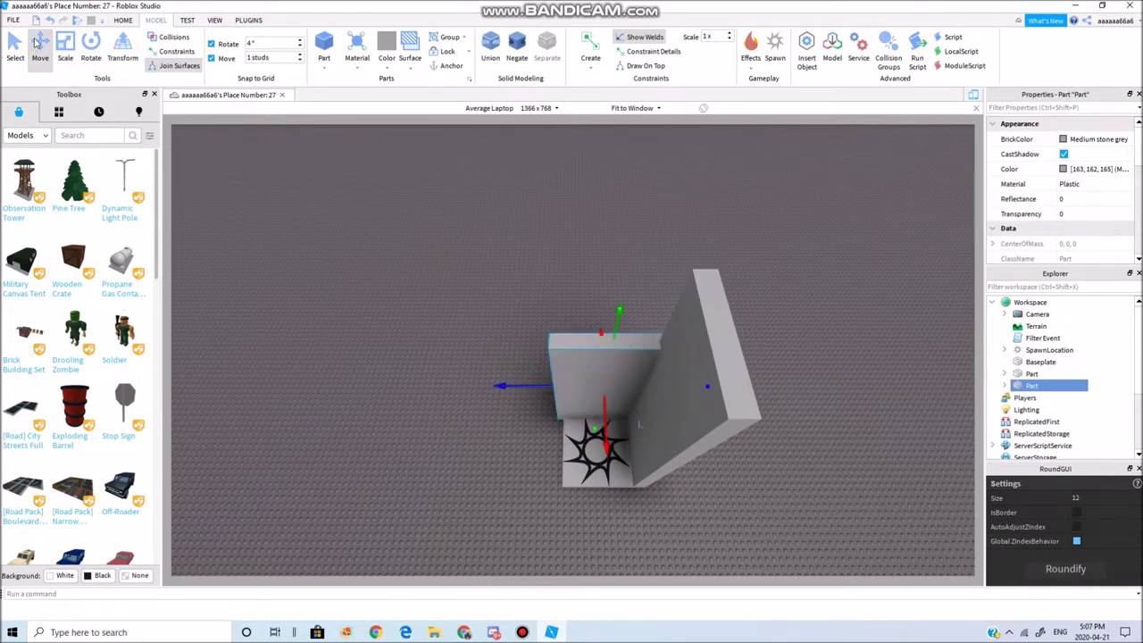
Scale the second wall upward to match the height of the first wall
click(65, 49)
drag(617, 337, 660, 252)
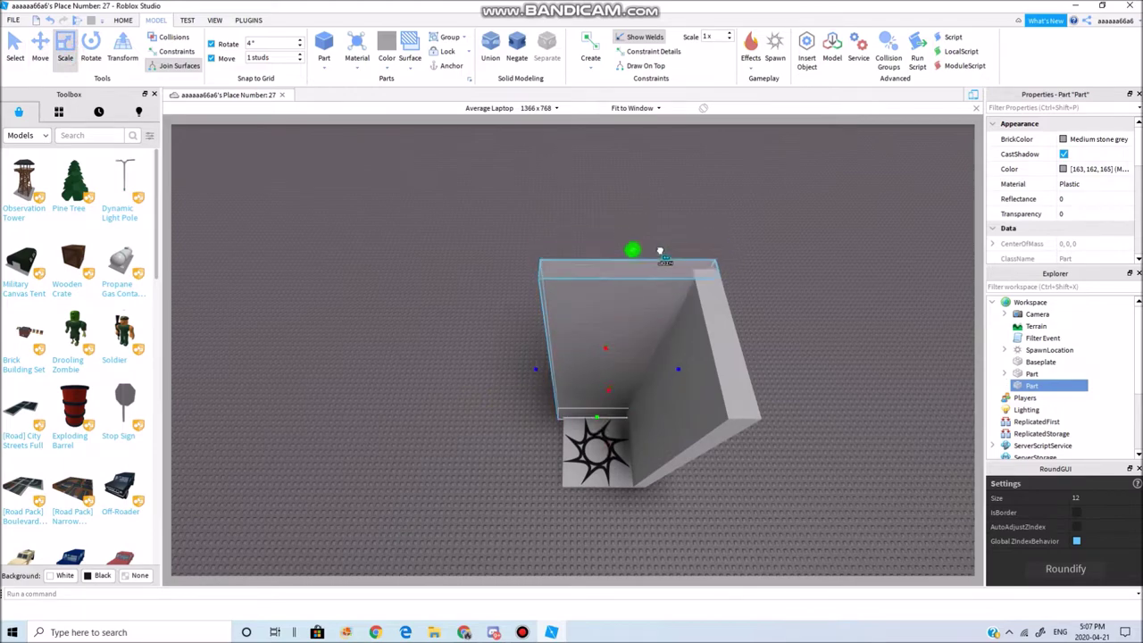
right_drag(676, 266, 645, 360)
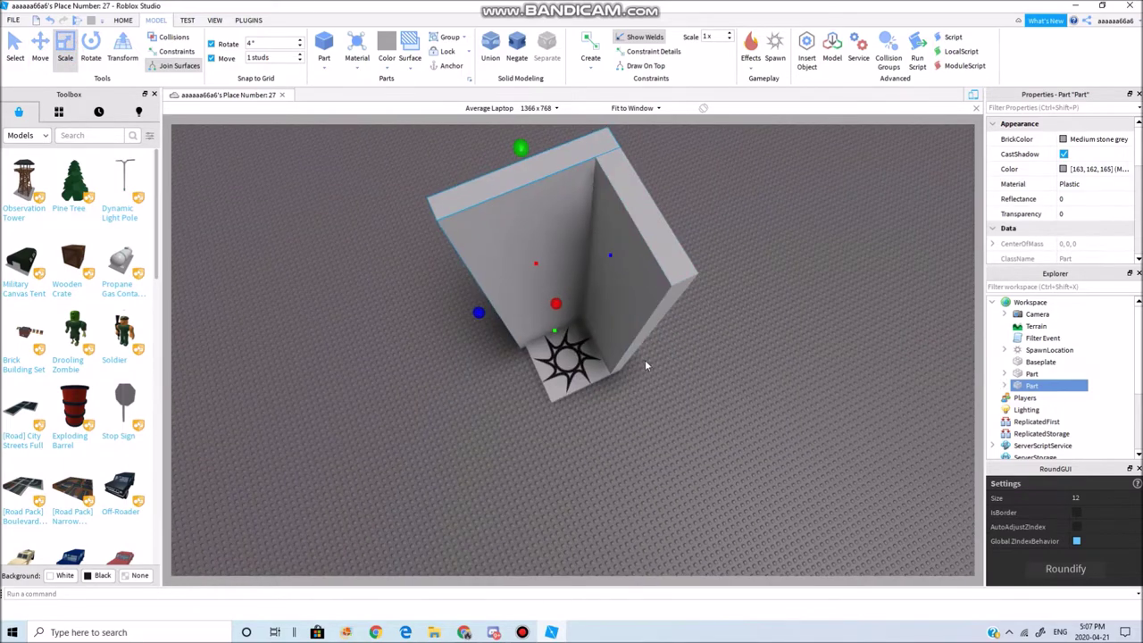
Anchor the second wall part
scroll(1086, 184, down, 4)
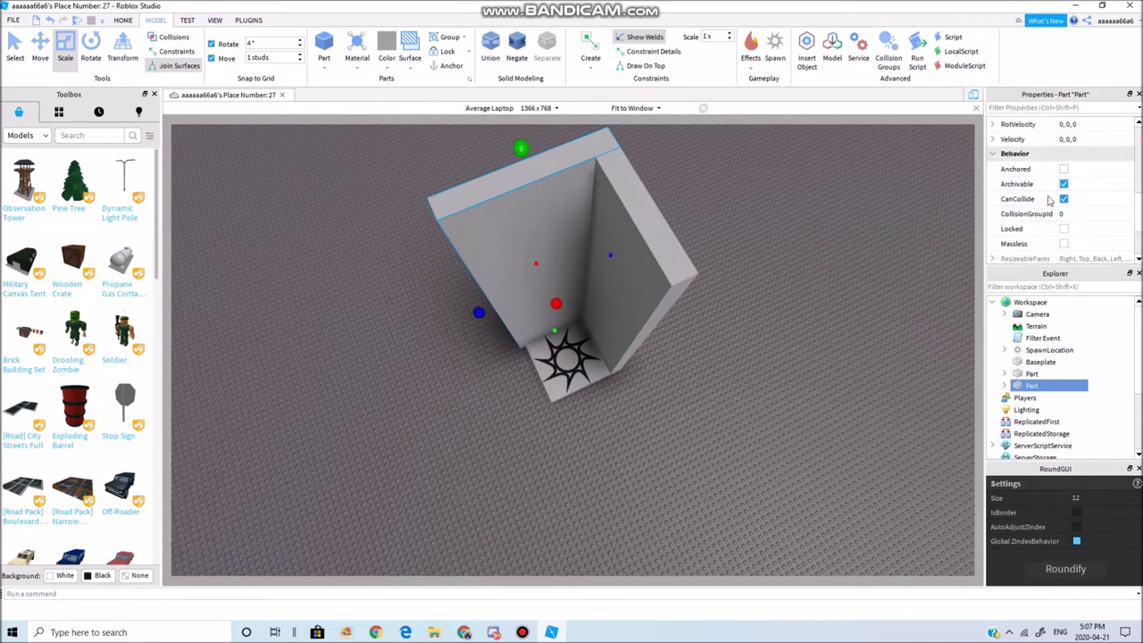
click(1063, 169)
click(1063, 169)
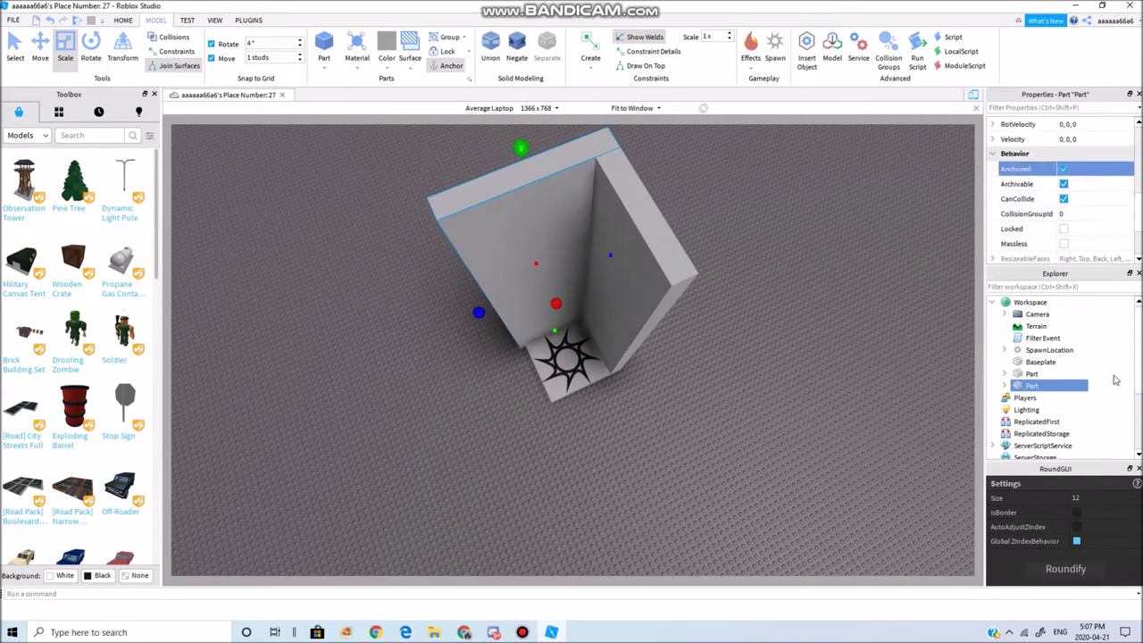
Duplicate the second wall and move the copy to the opposite side of the spawn location, level with the other walls
key(ctrl+d)
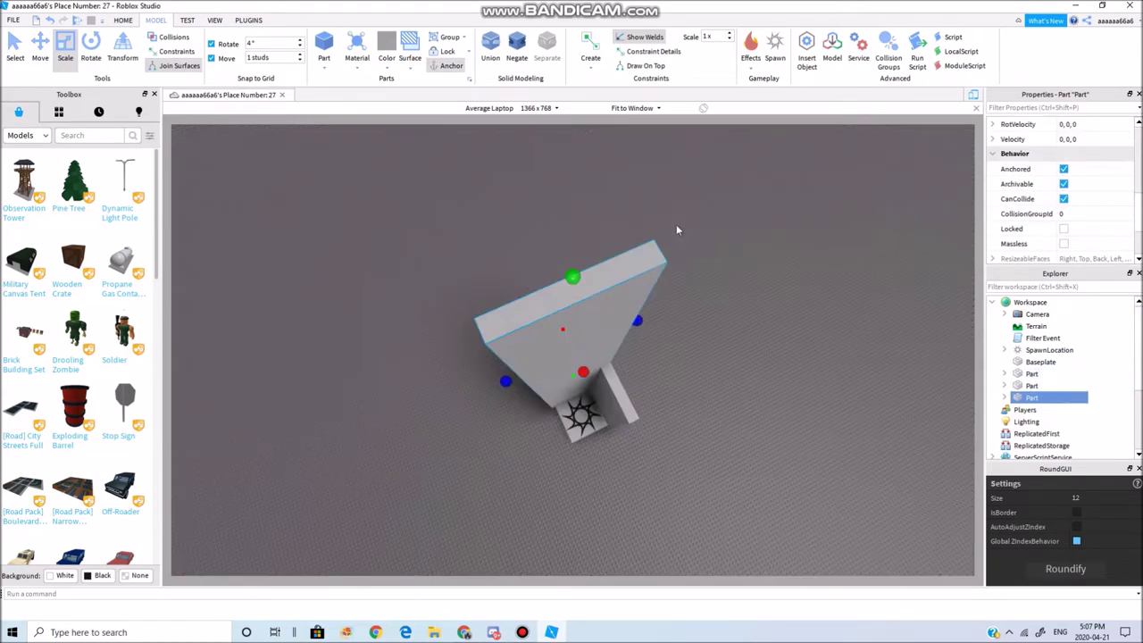
key(ctrl+2)
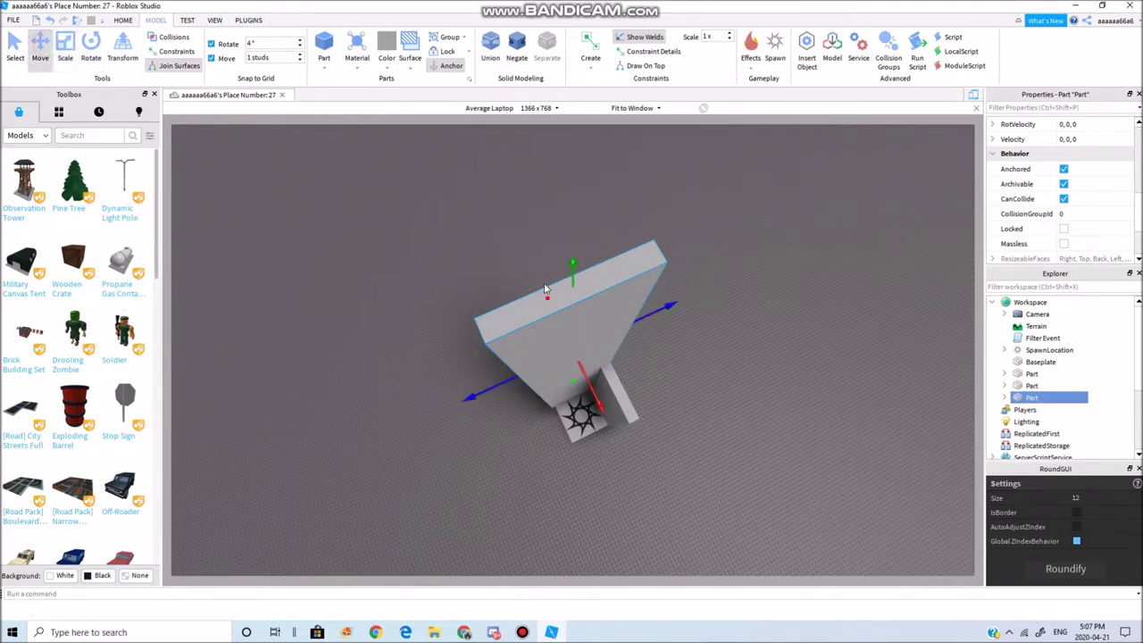
drag(570, 280, 579, 371)
key(f)
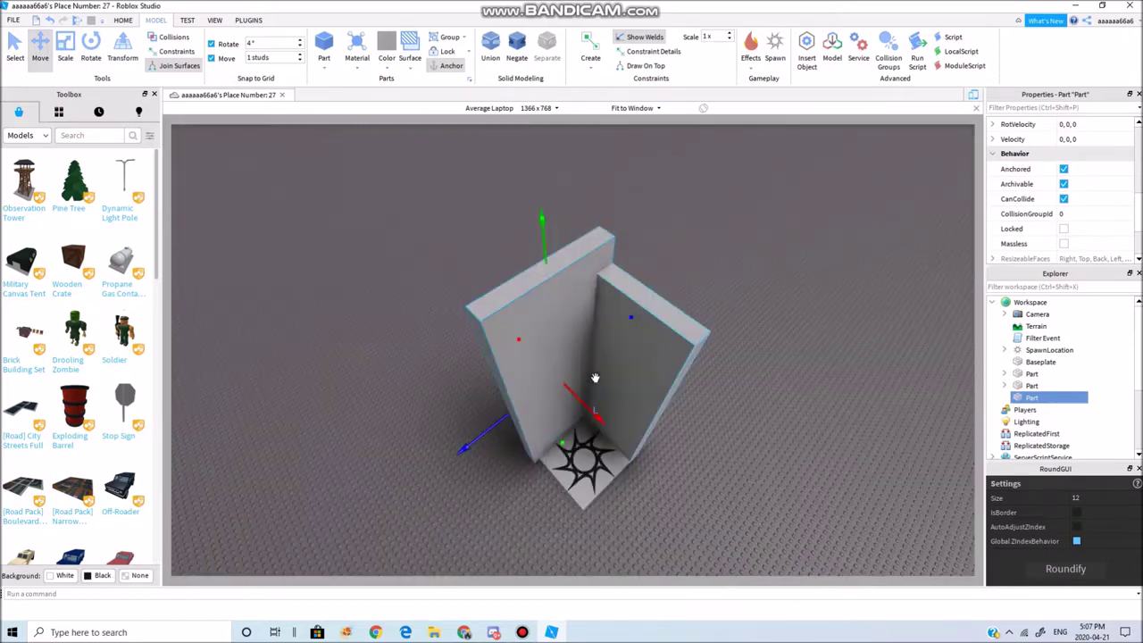
right_drag(594, 378, 658, 465)
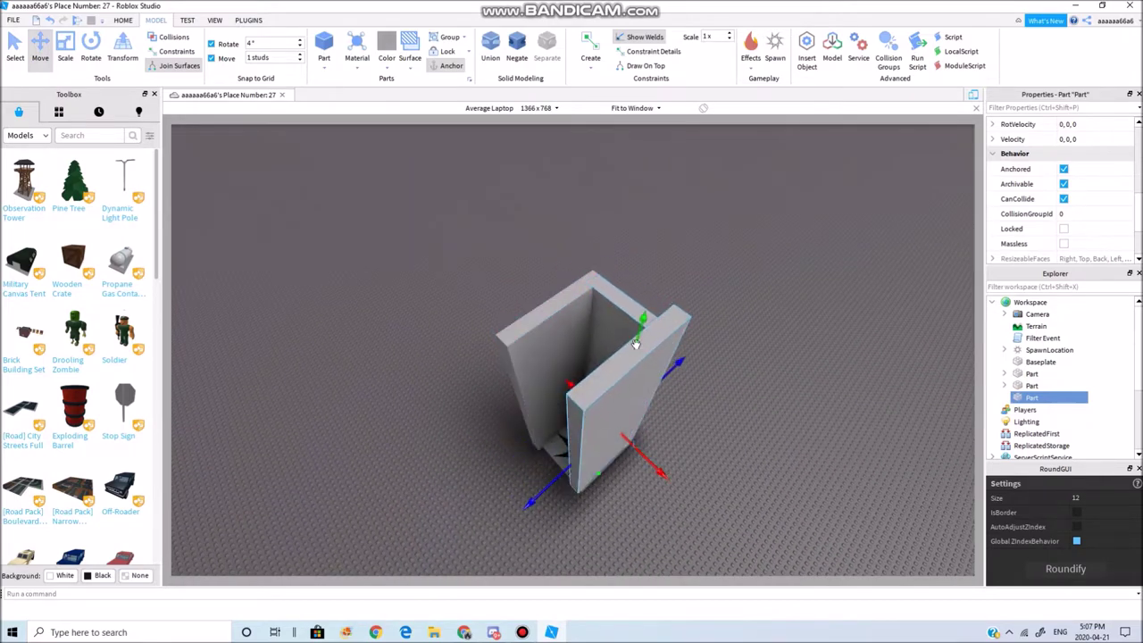
drag(640, 329, 636, 355)
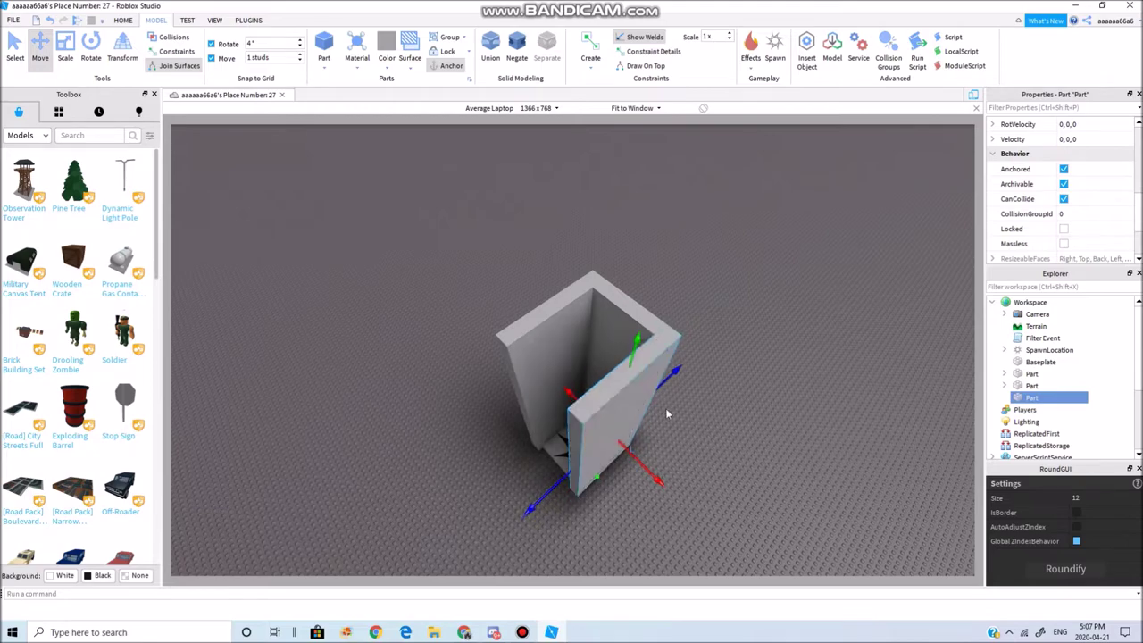
Scale the spawn location inward on two opposite sides so the pad fits within the walls
right_drag(654, 452, 676, 402)
scroll(673, 426, up, 6)
click(612, 312)
key(ctrl+3)
drag(656, 330, 643, 324)
right_drag(648, 355, 574, 373)
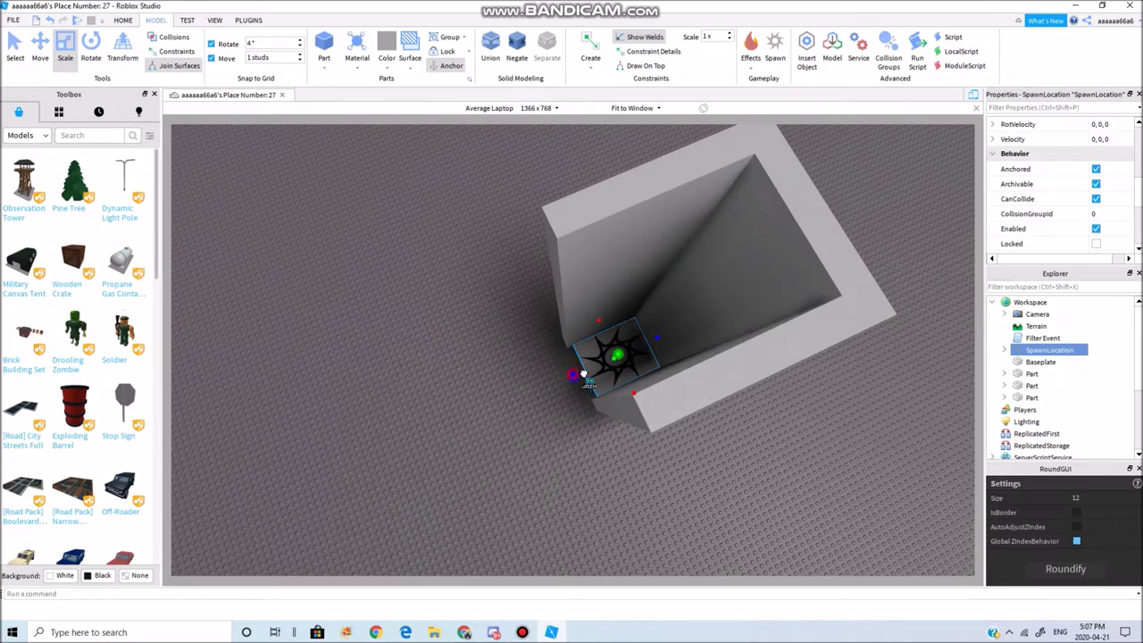
drag(574, 375, 585, 371)
scroll(696, 318, down, 5)
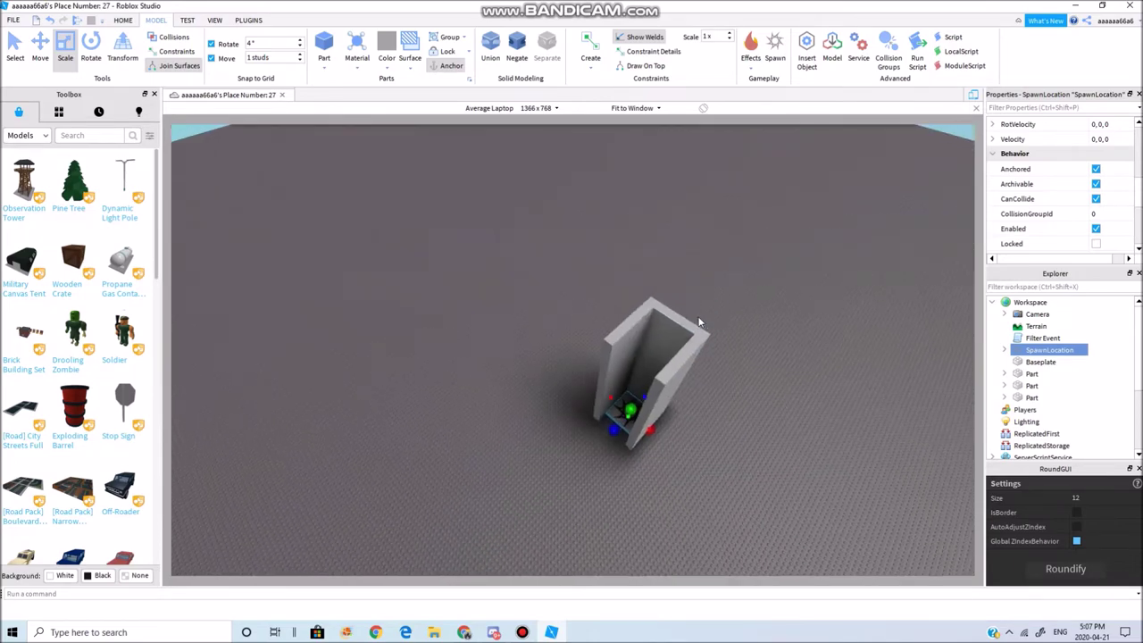
Duplicate the back wall and move the copy down to the open side, closing the box around the spawn location
click(669, 337)
key(ctrl+d)
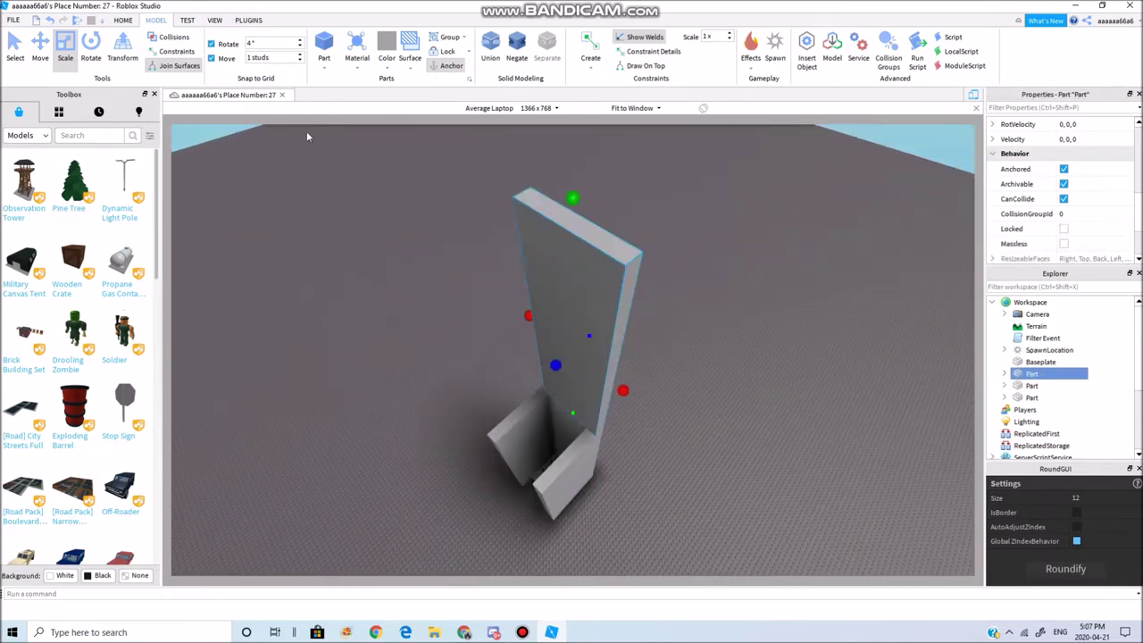
click(47, 51)
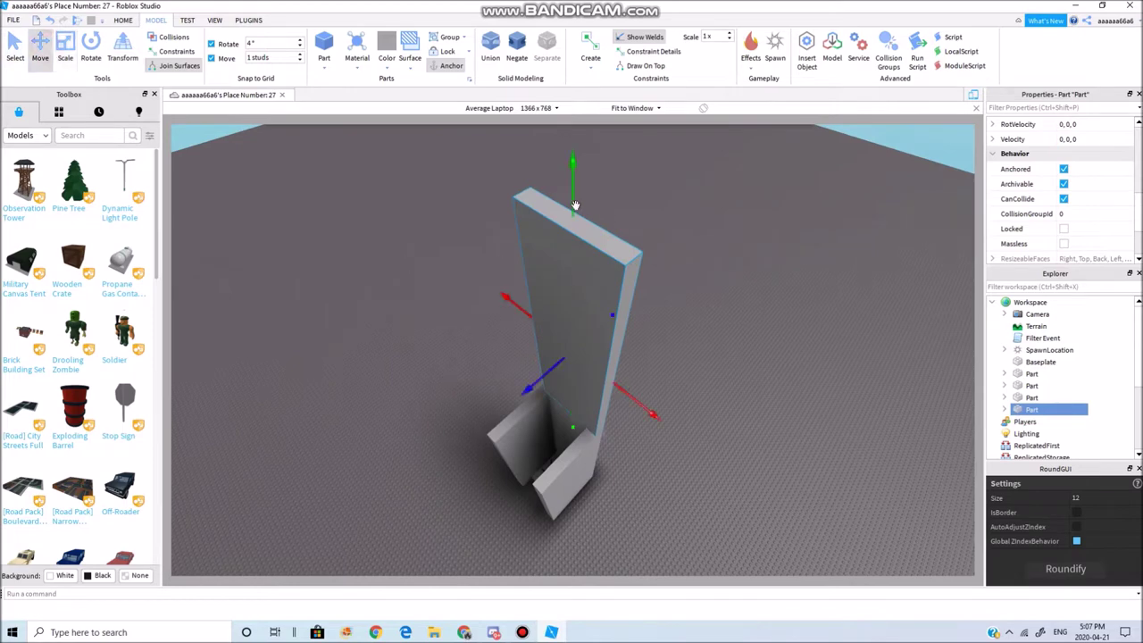
drag(585, 280, 571, 399)
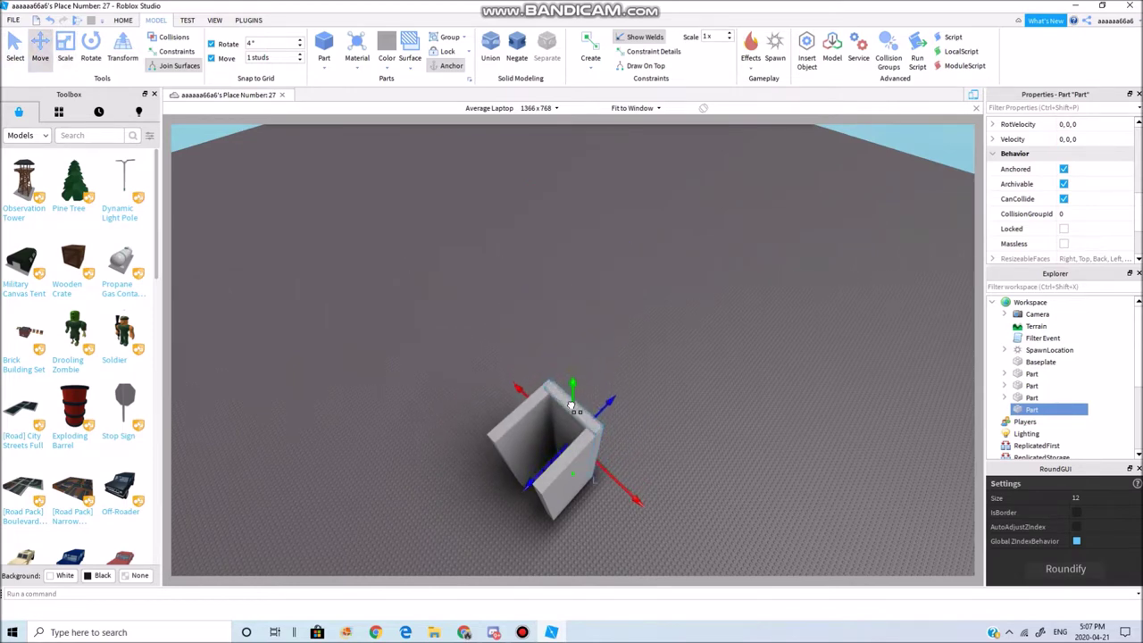
mouse_move(579, 432)
mouse_down()
mouse_move(559, 454)
mouse_move(573, 443)
mouse_up()
right_drag(573, 442, 679, 419)
Select all four wall parts and set their Transparency to 1
drag(1111, 371, 1044, 408)
click(1069, 215)
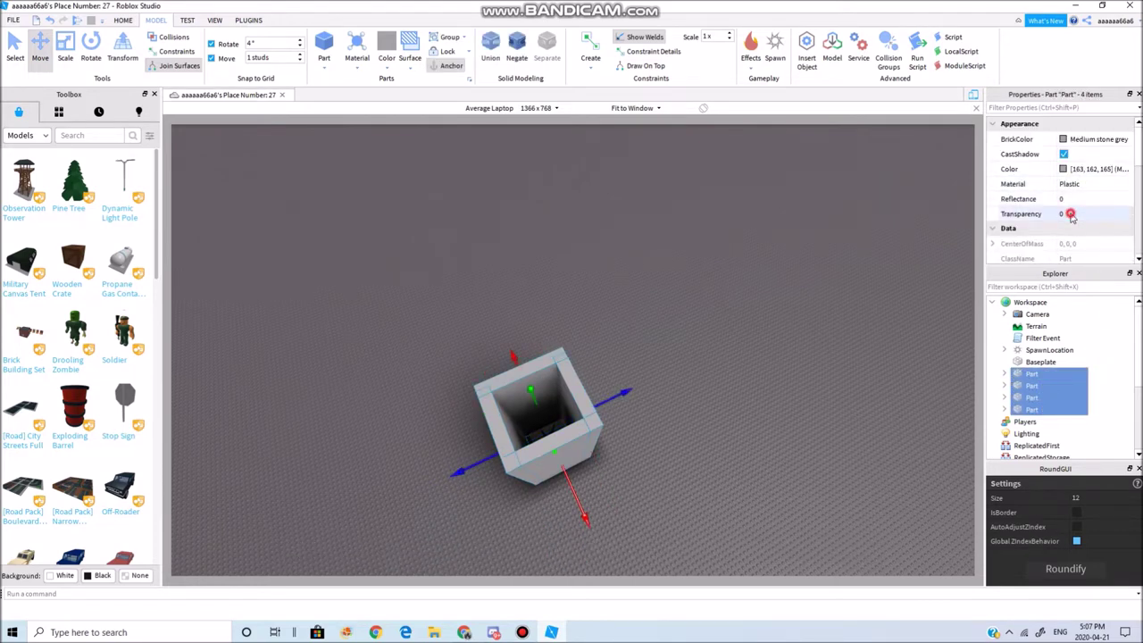
text(1)
key(Return)
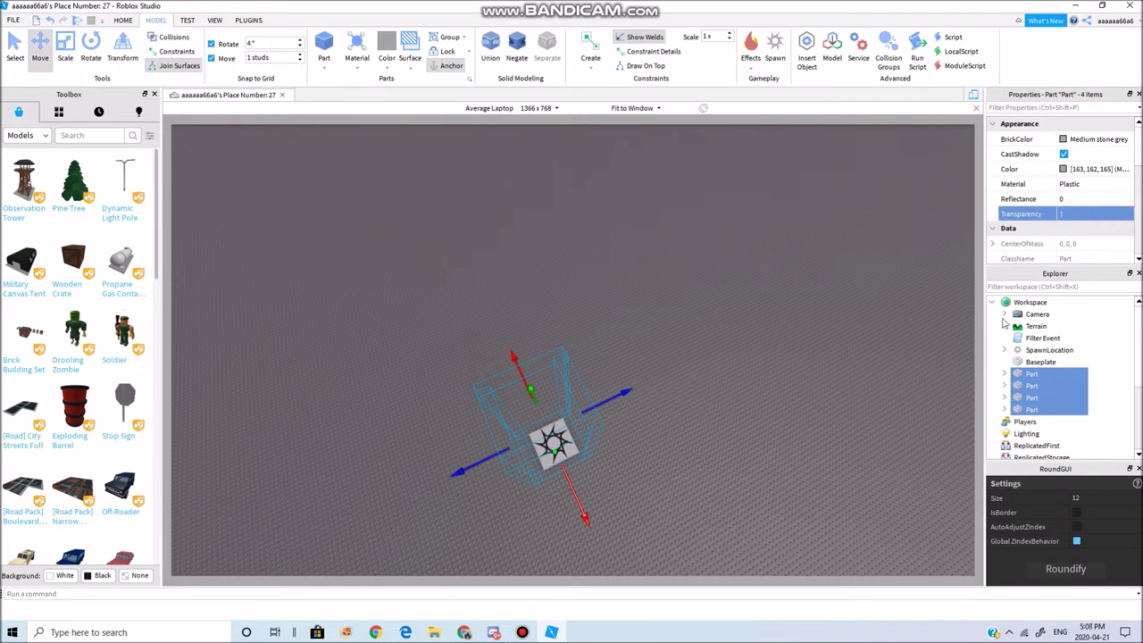
click(858, 358)
right_drag(858, 358, 670, 339)
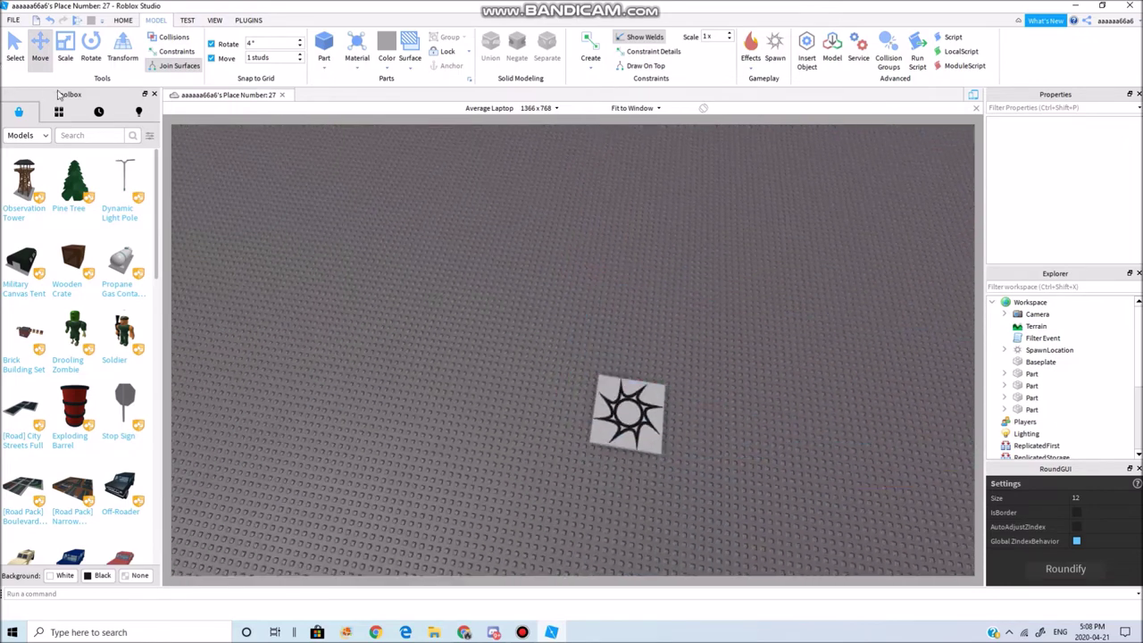
key(d)
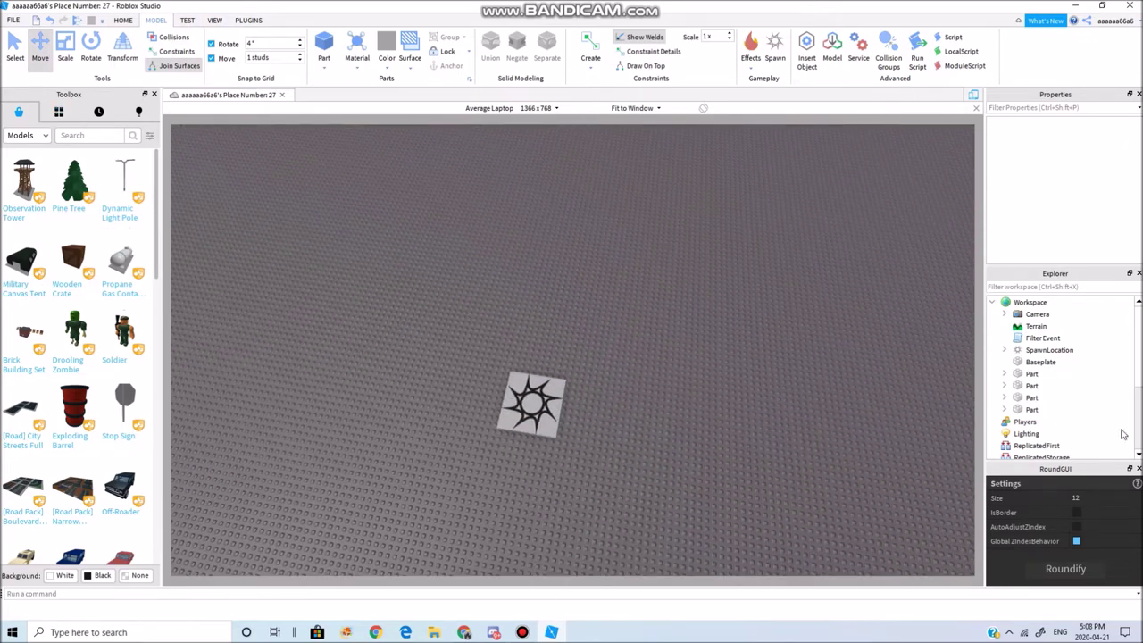
Insert a ScreenGui into StarterGui and open its list of insertable objects
scroll(1062, 379, down, 3)
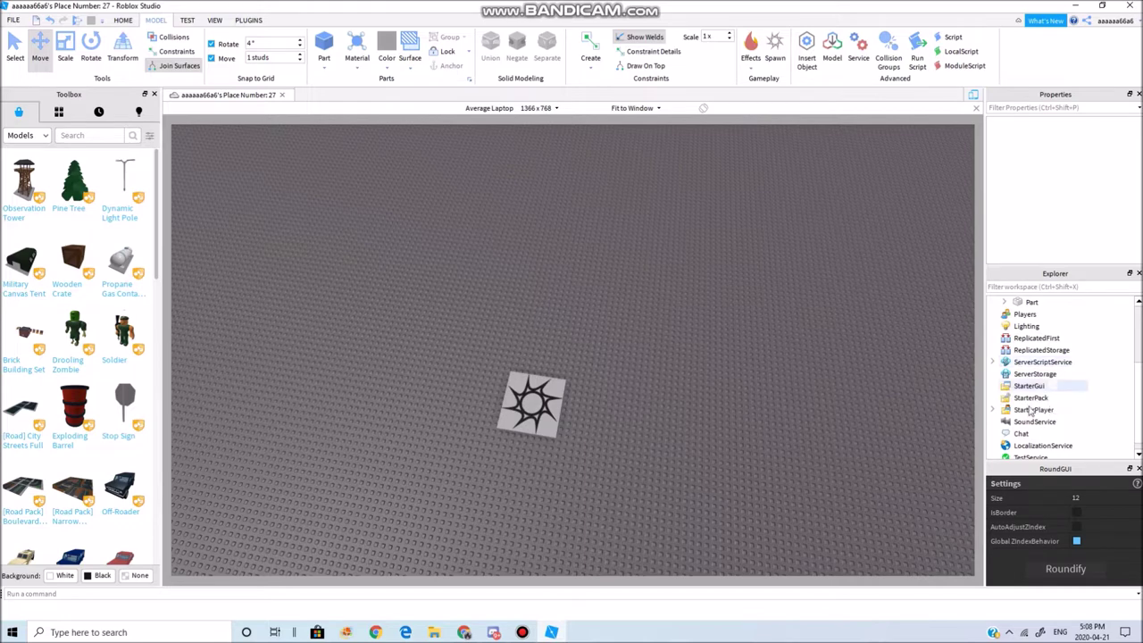
click(1054, 386)
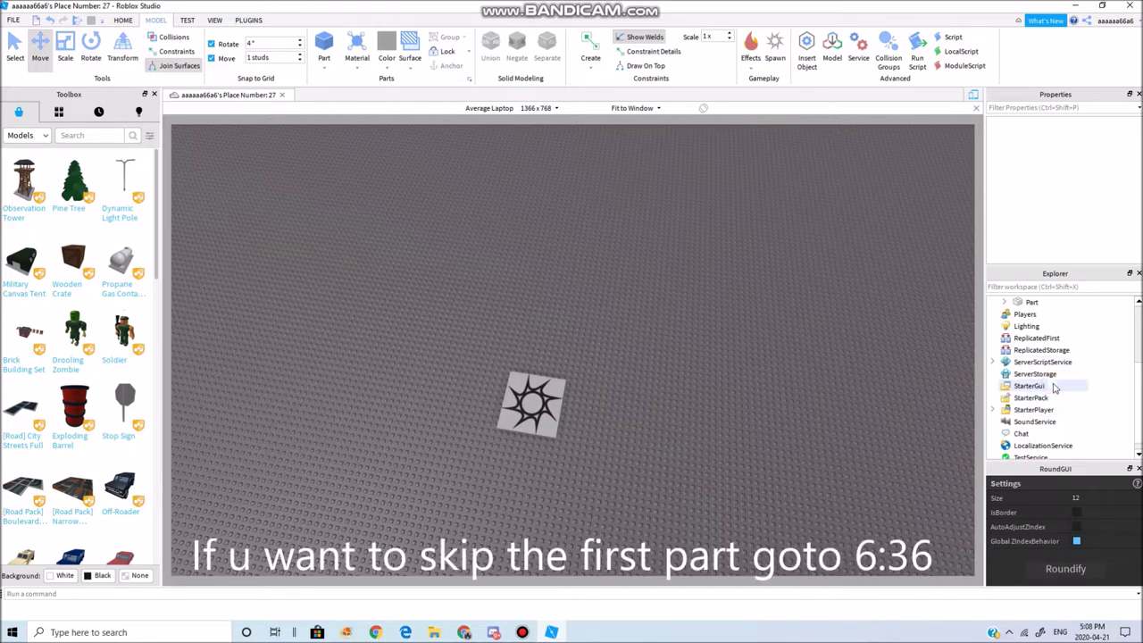
click(1054, 386)
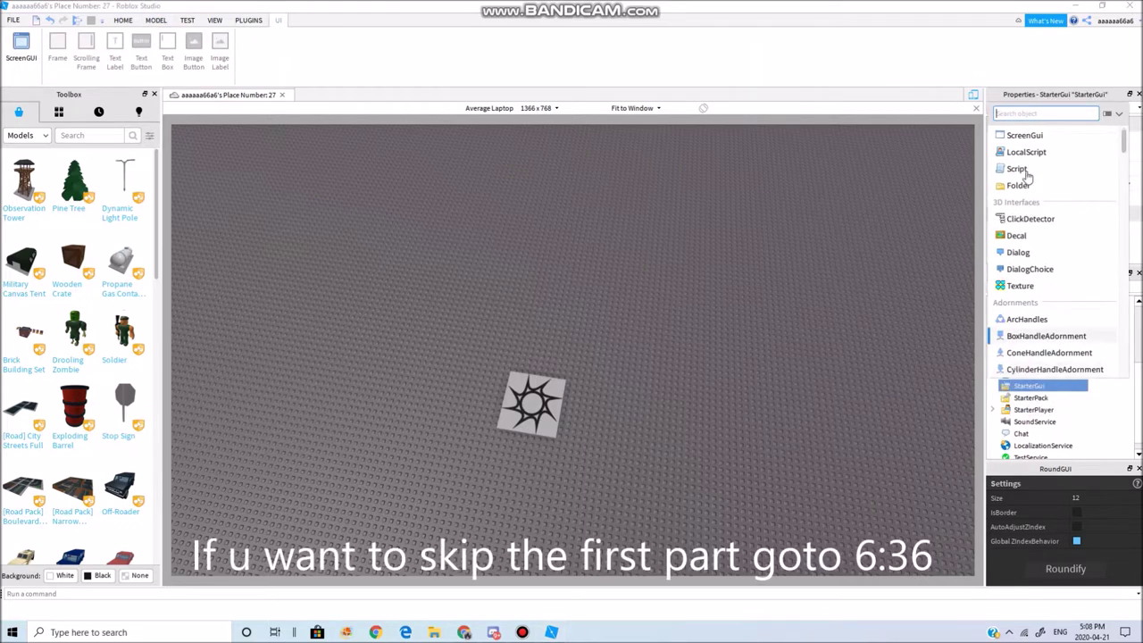
click(1018, 139)
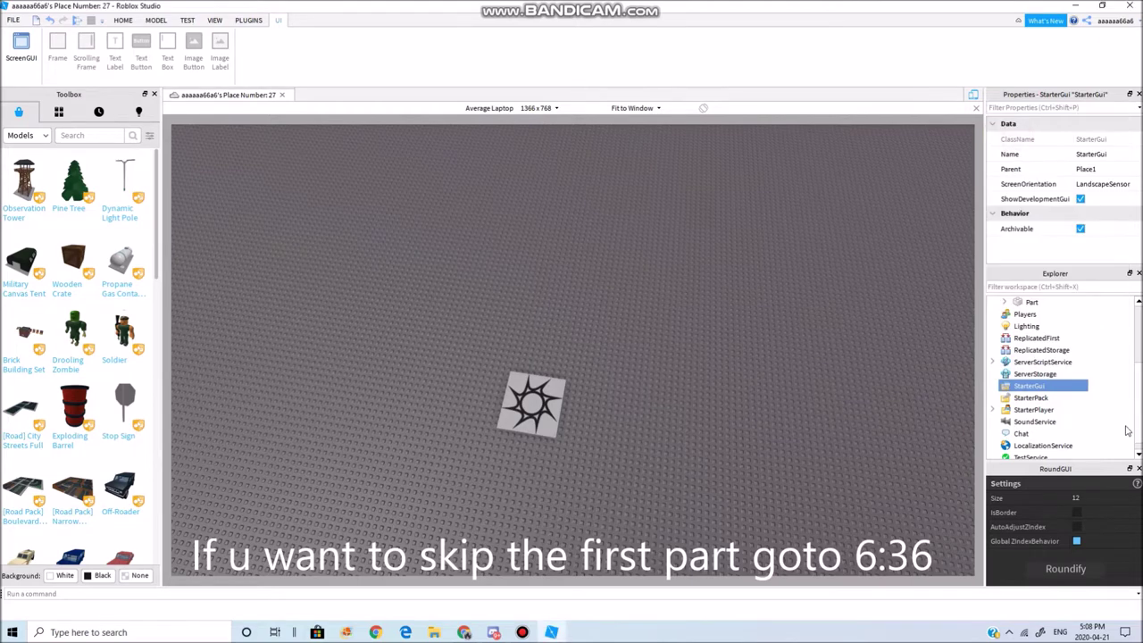
click(1063, 398)
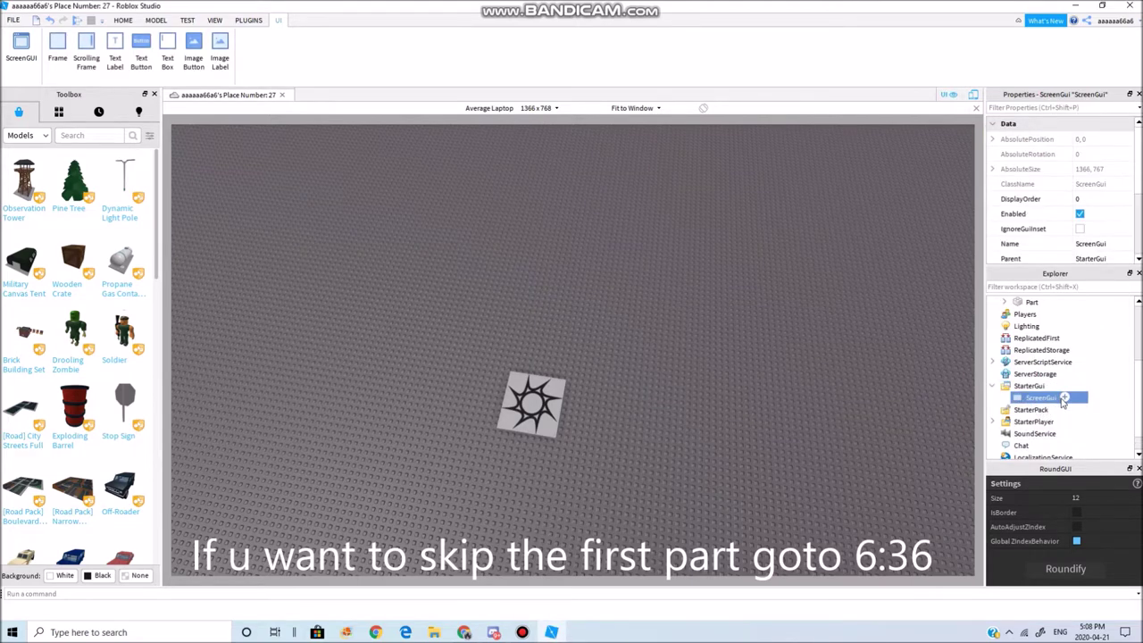
click(1064, 398)
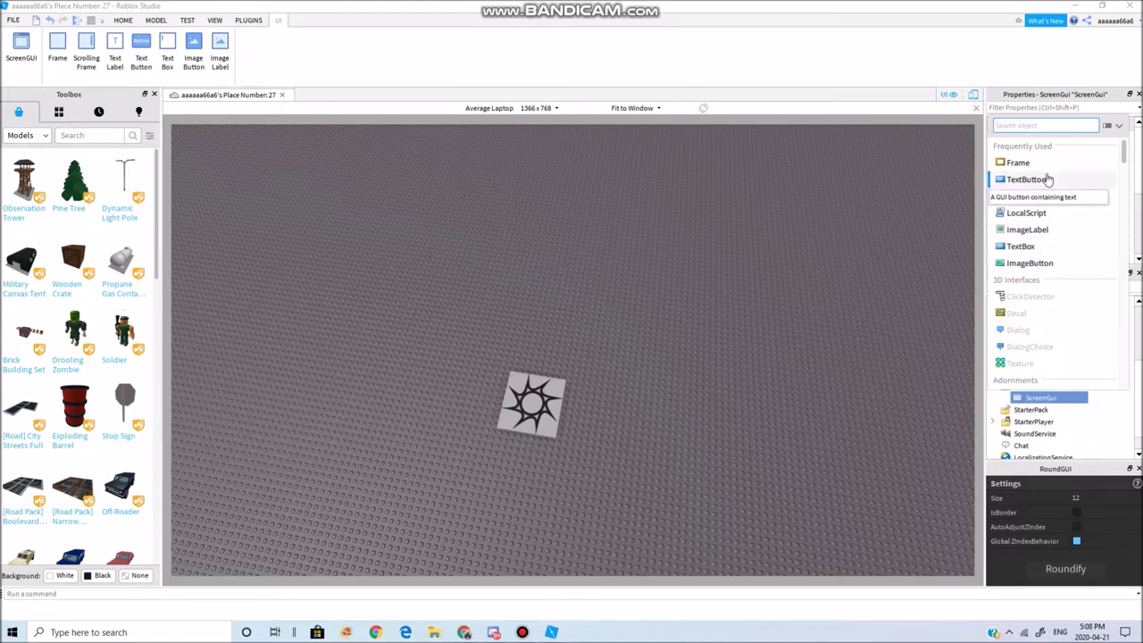
Close the current place and open the Biggies Cafe place from the recent games
click(627, 291)
click(422, 315)
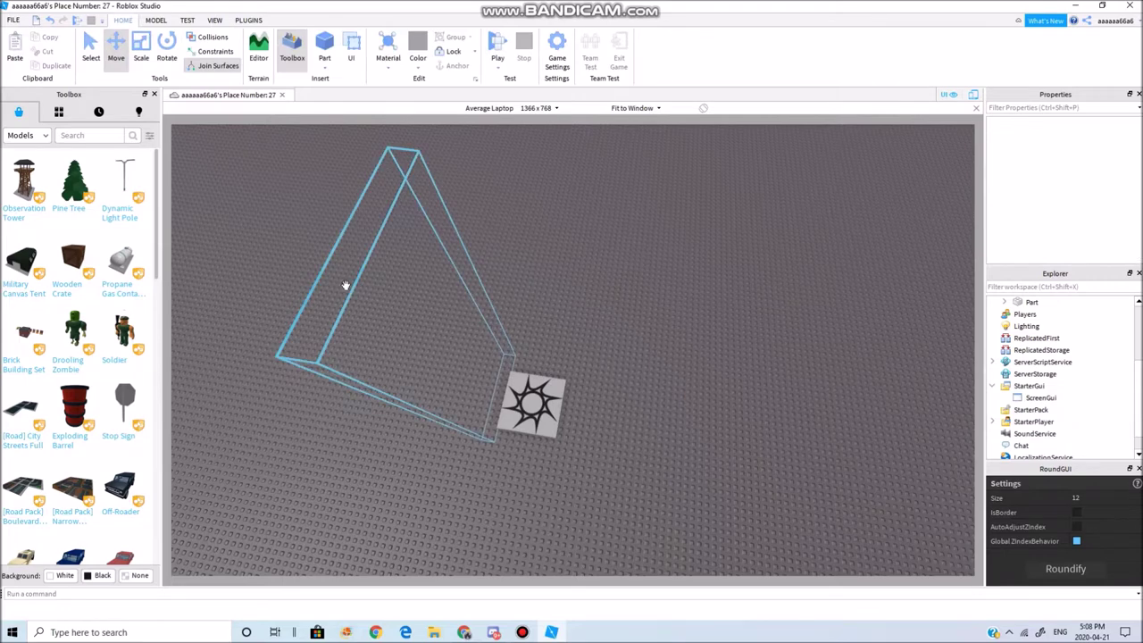
click(14, 20)
click(45, 133)
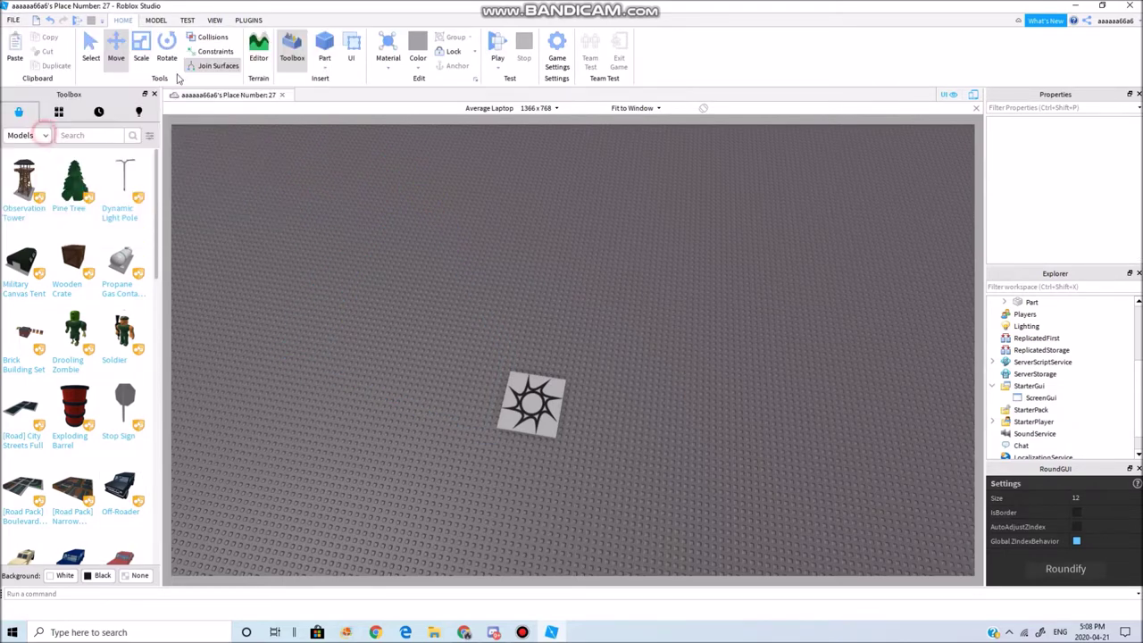
click(282, 96)
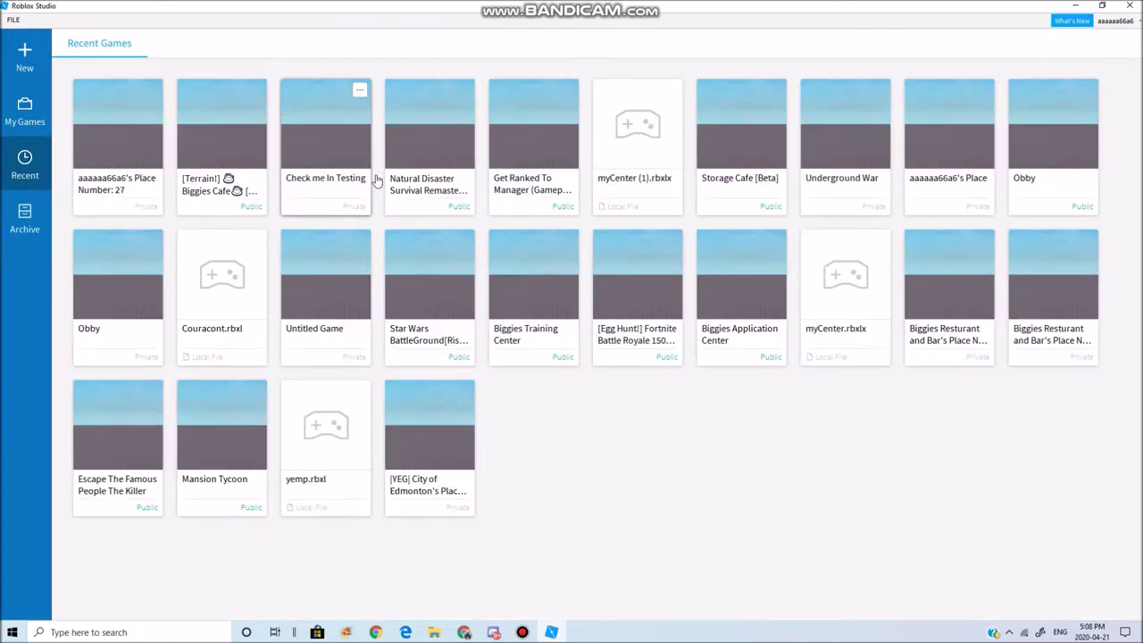
click(207, 176)
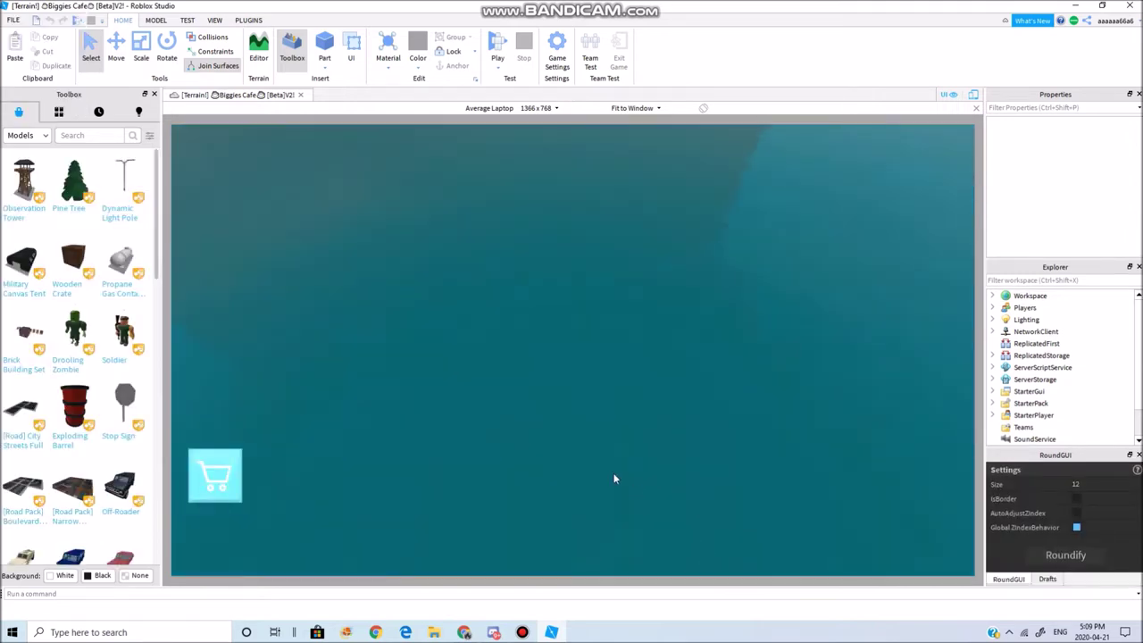
Expand StarterGui and its ShopGUI to find the shop's script, and look around the cafe map
click(992, 391)
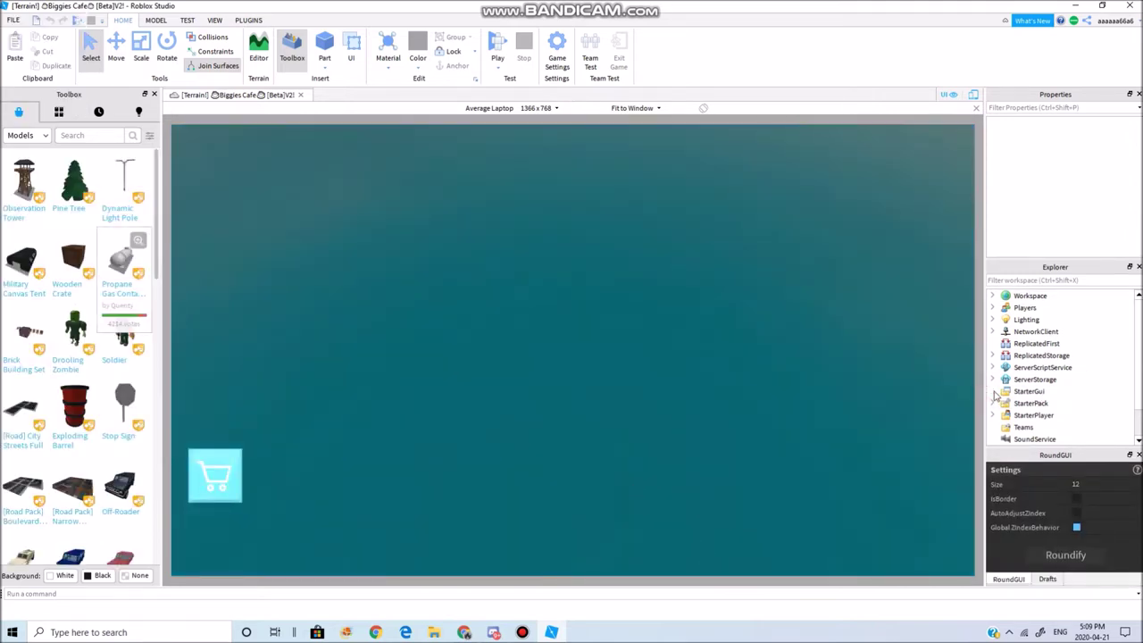
scroll(1011, 397, down, 2)
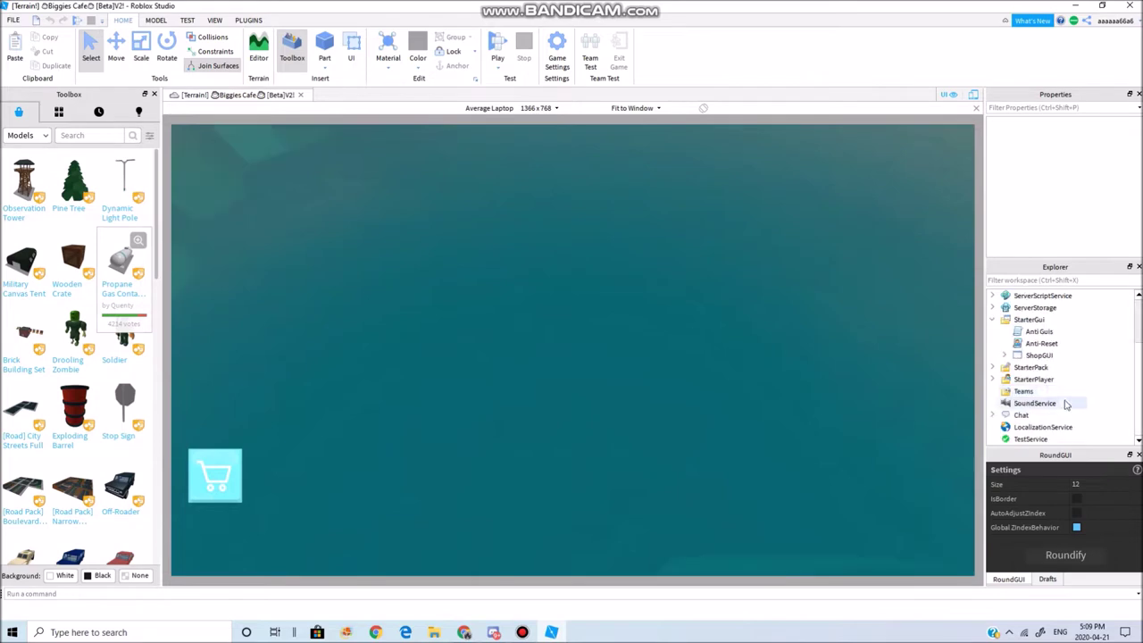
click(1005, 355)
click(1003, 354)
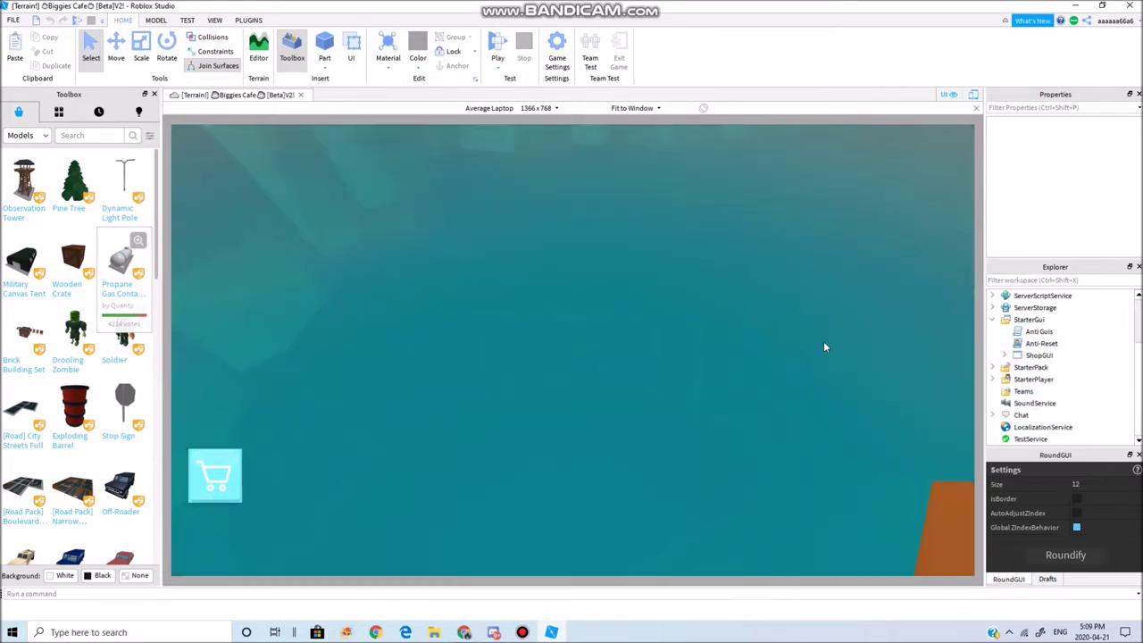
mouse_move(823, 348)
right_down()
mouse_move(828, 337)
mouse_move(792, 329)
mouse_move(823, 348)
right_up()
key(w)
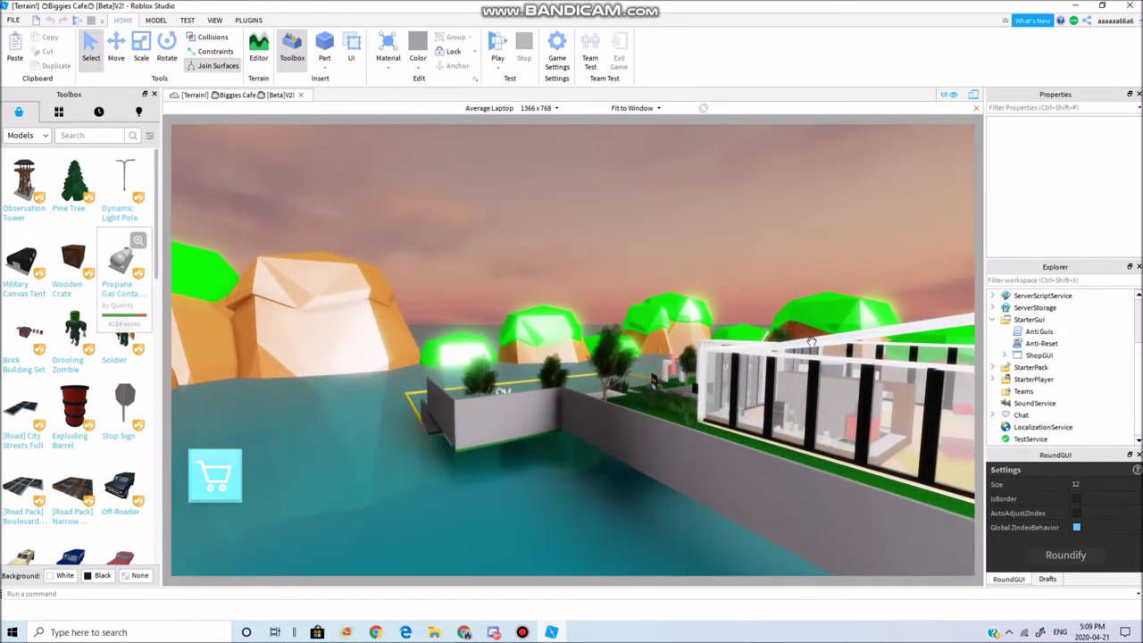
right_drag(821, 342, 822, 344)
key(s)
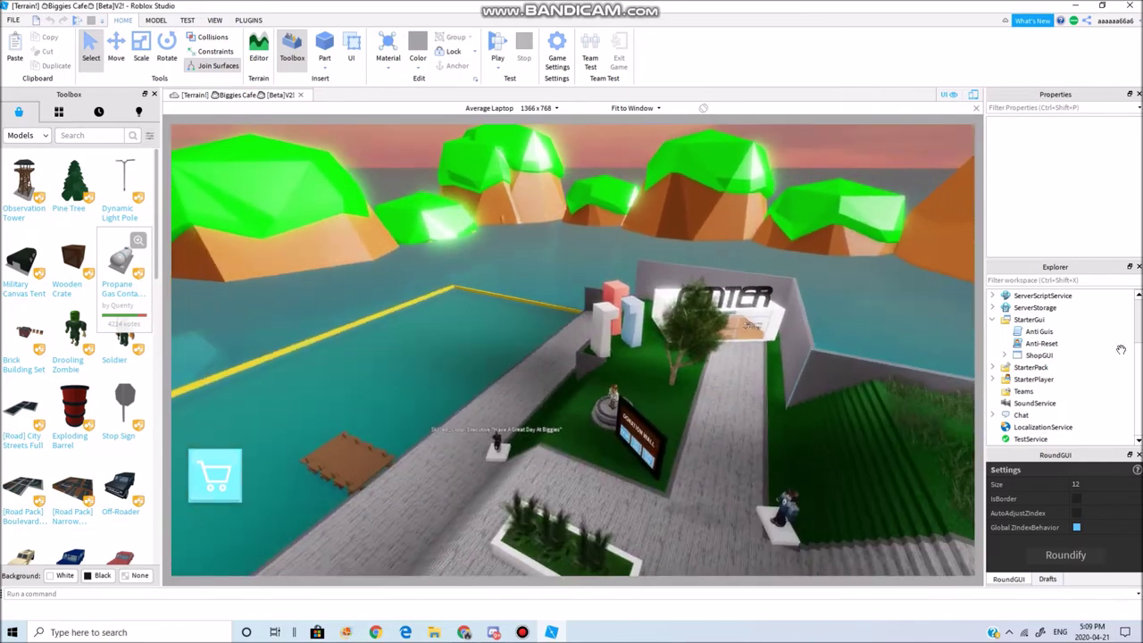
click(1004, 355)
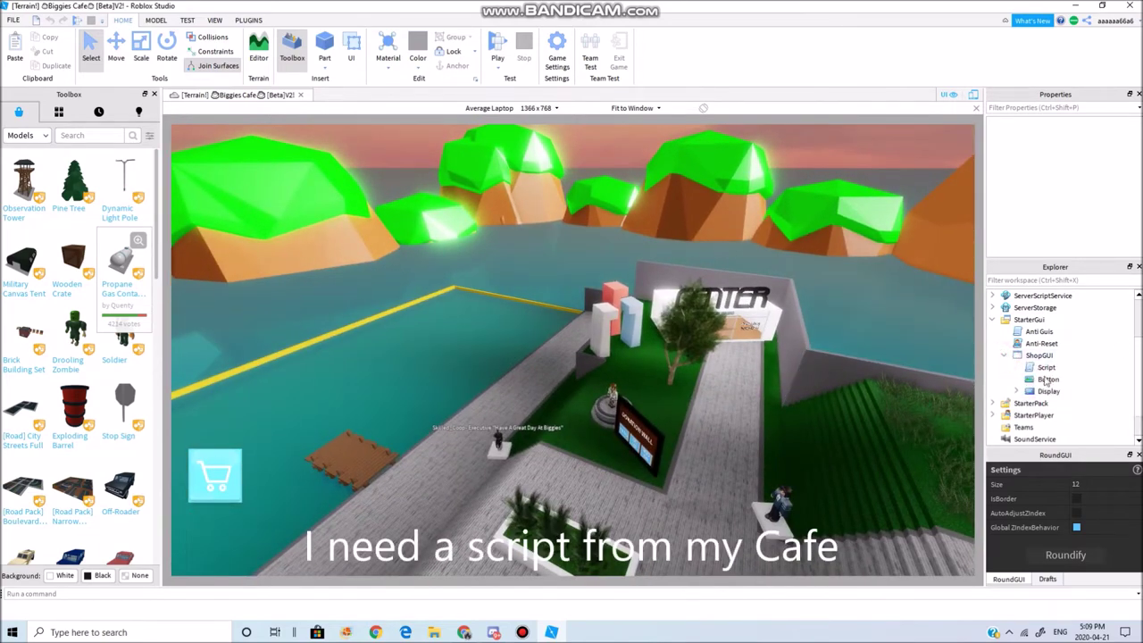
Save the ShopGUI script to Roblox with the title "Open Close Script" and close the cafe place
click(1036, 368)
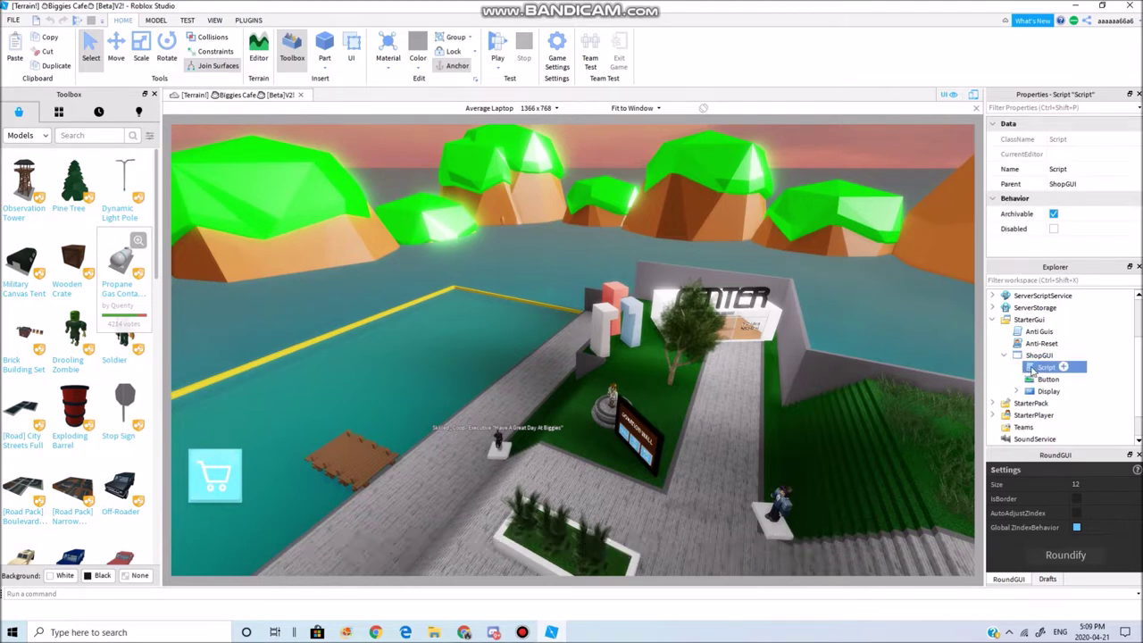
right_click(1032, 370)
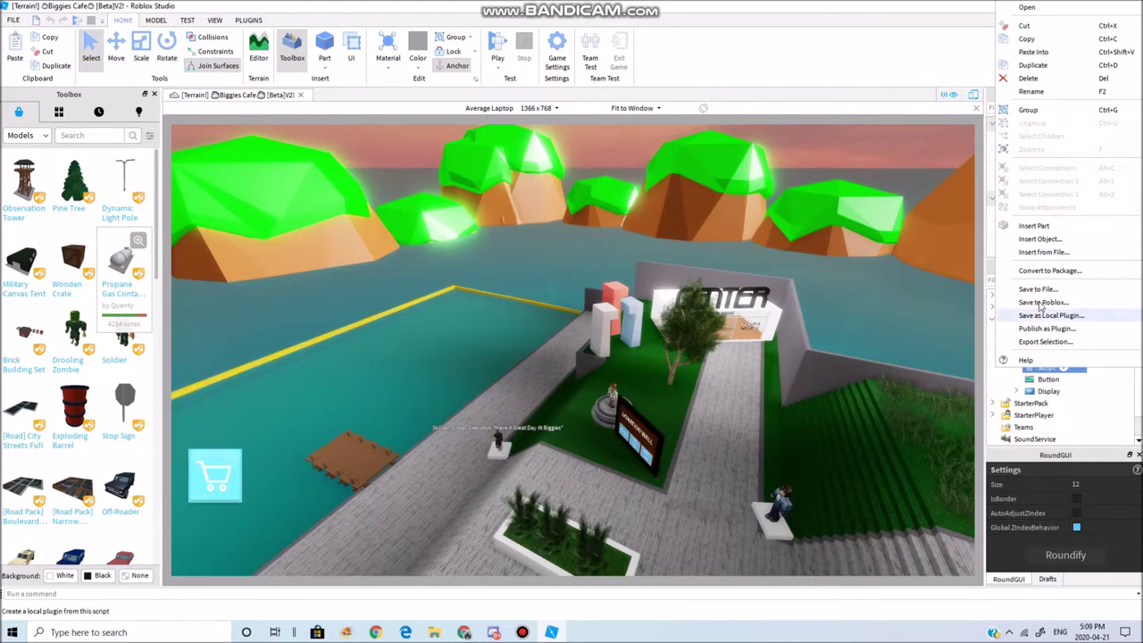
click(1040, 302)
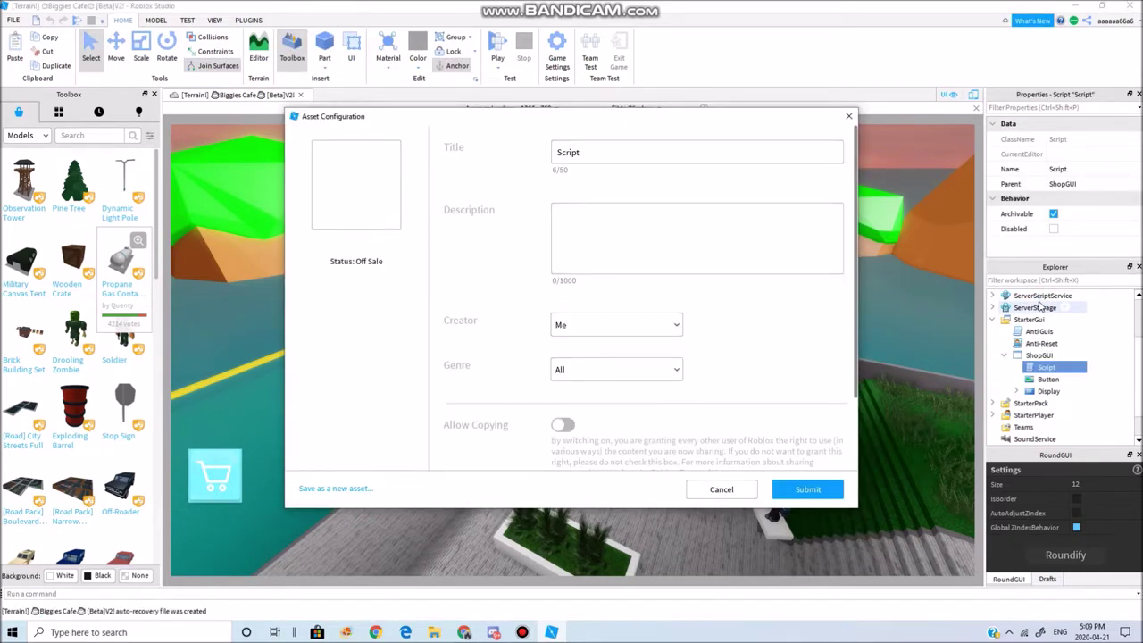
drag(630, 151, 545, 153)
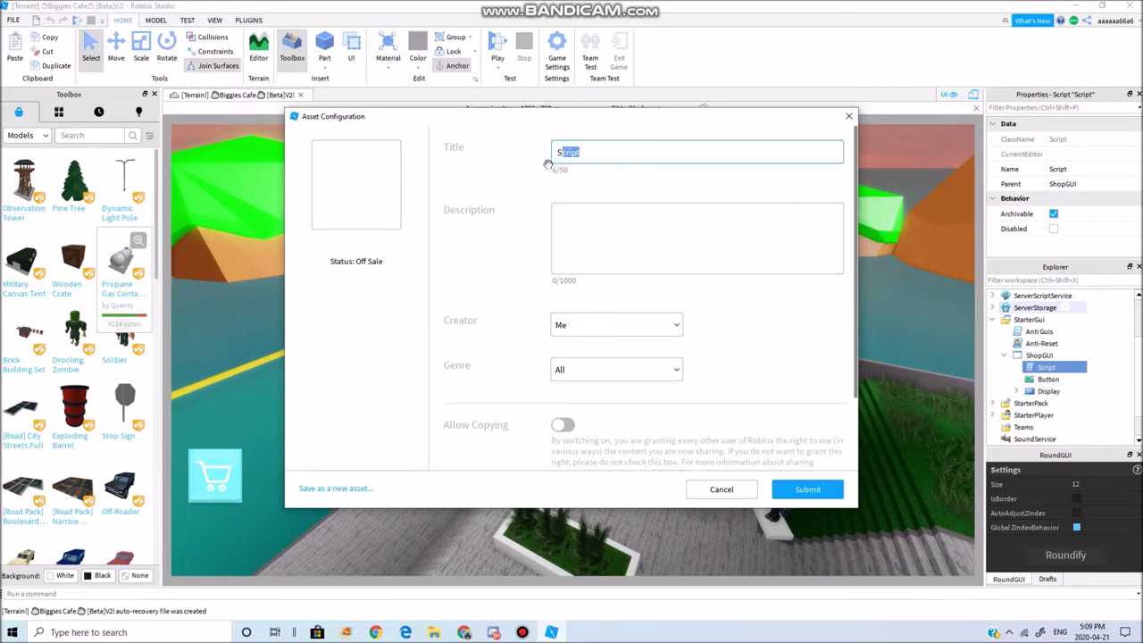
key(BackSpace)
text(Open C)
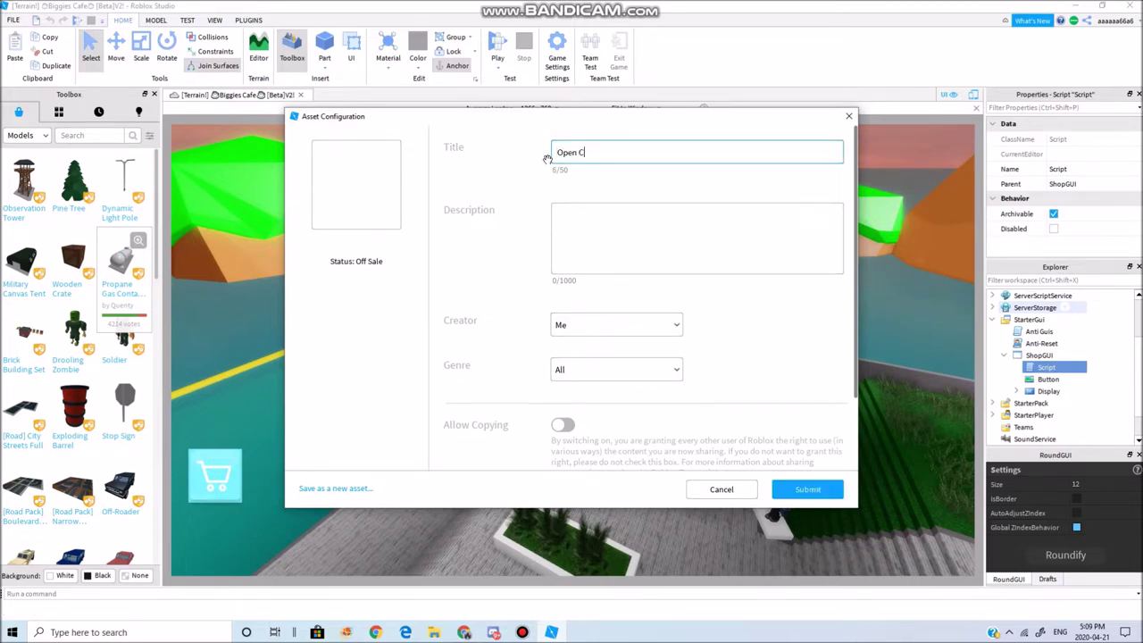
text(lose Script)
click(786, 491)
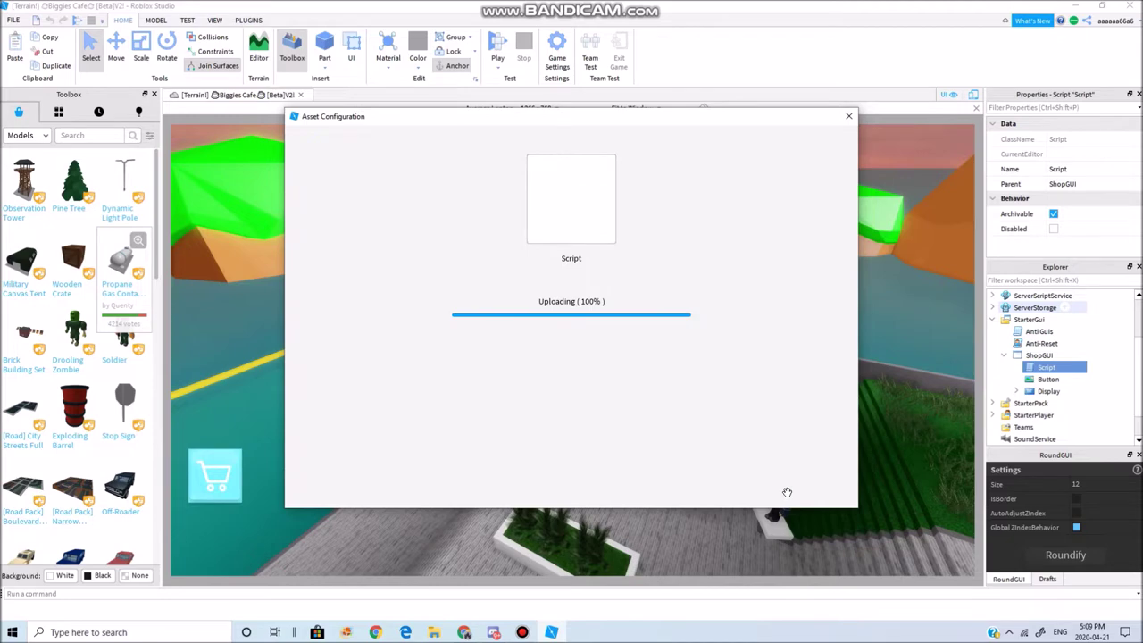
click(849, 116)
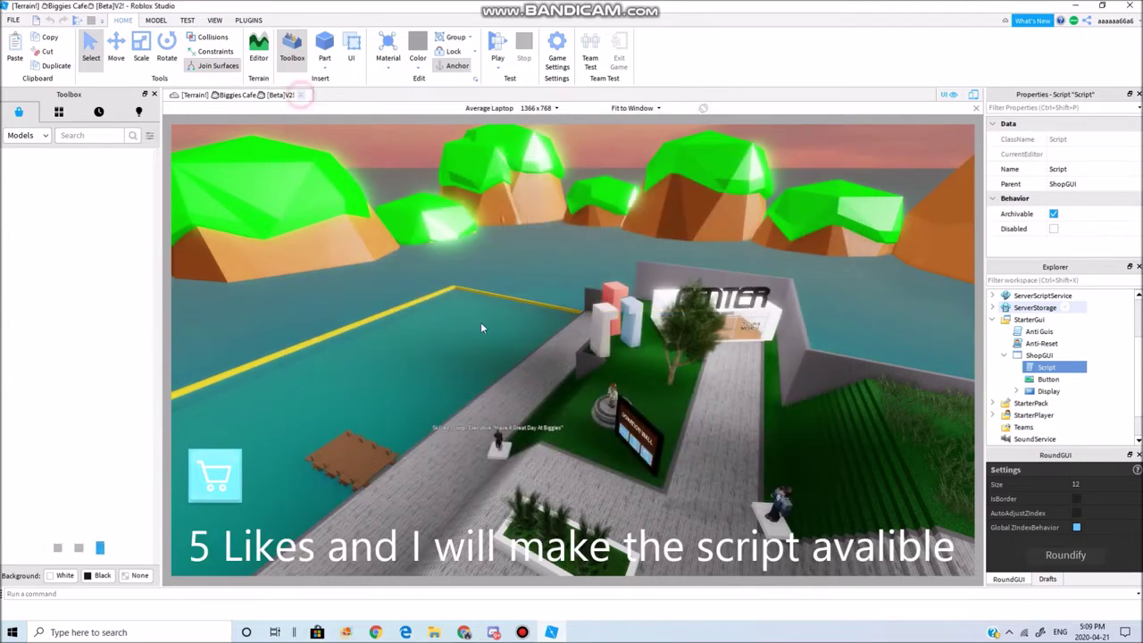
click(300, 95)
Switch to Discord and open the Biggies Restaurant and Cafe server
click(495, 632)
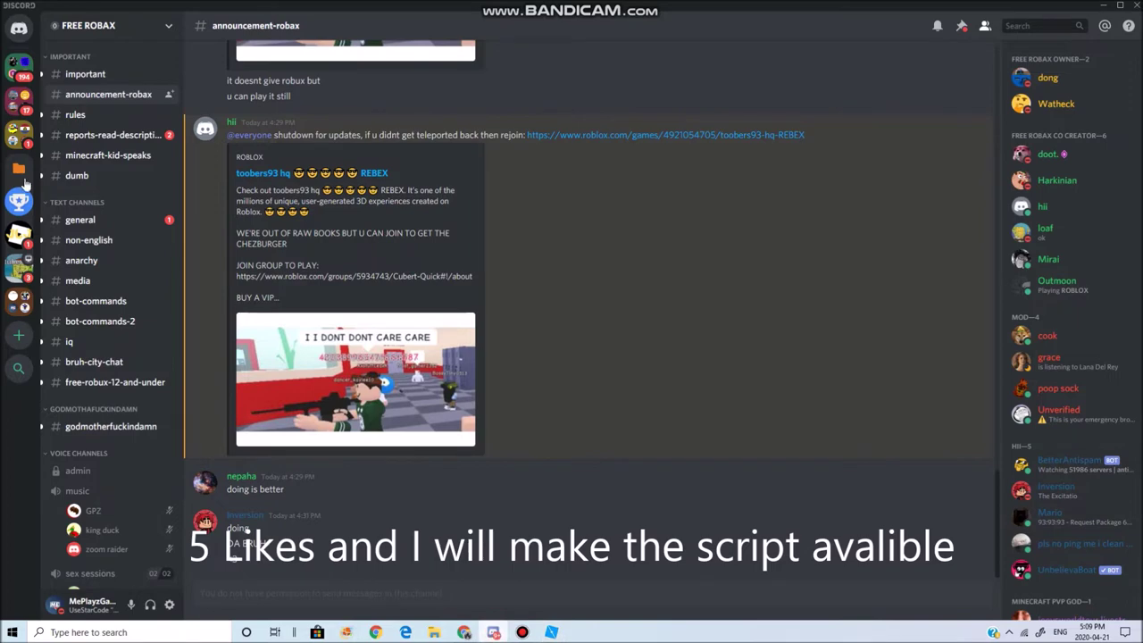
click(15, 303)
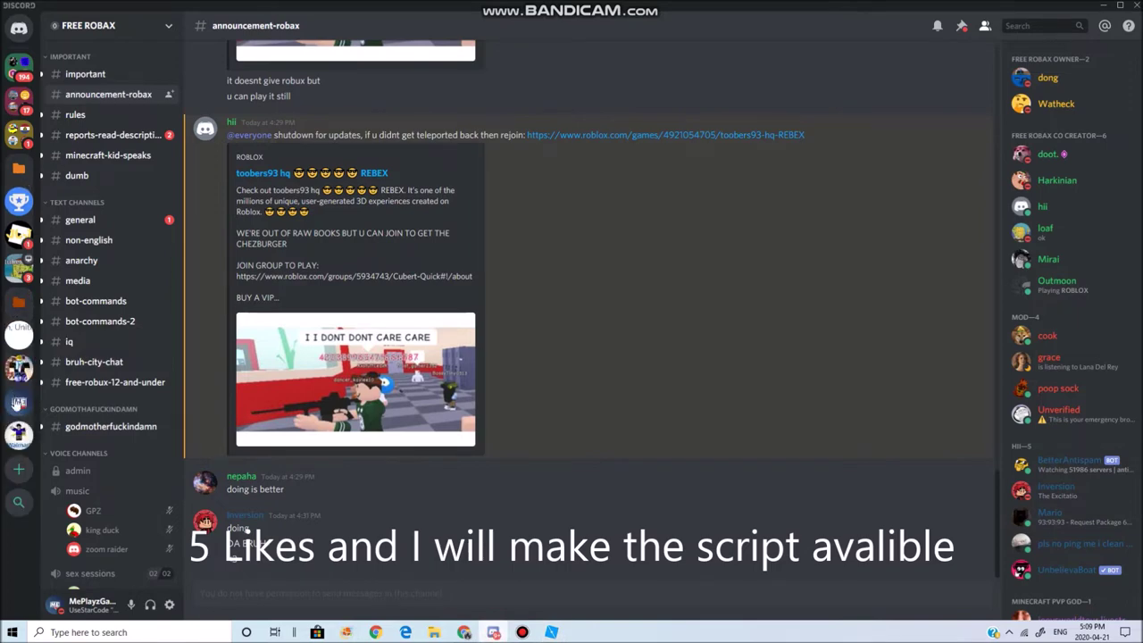
click(19, 369)
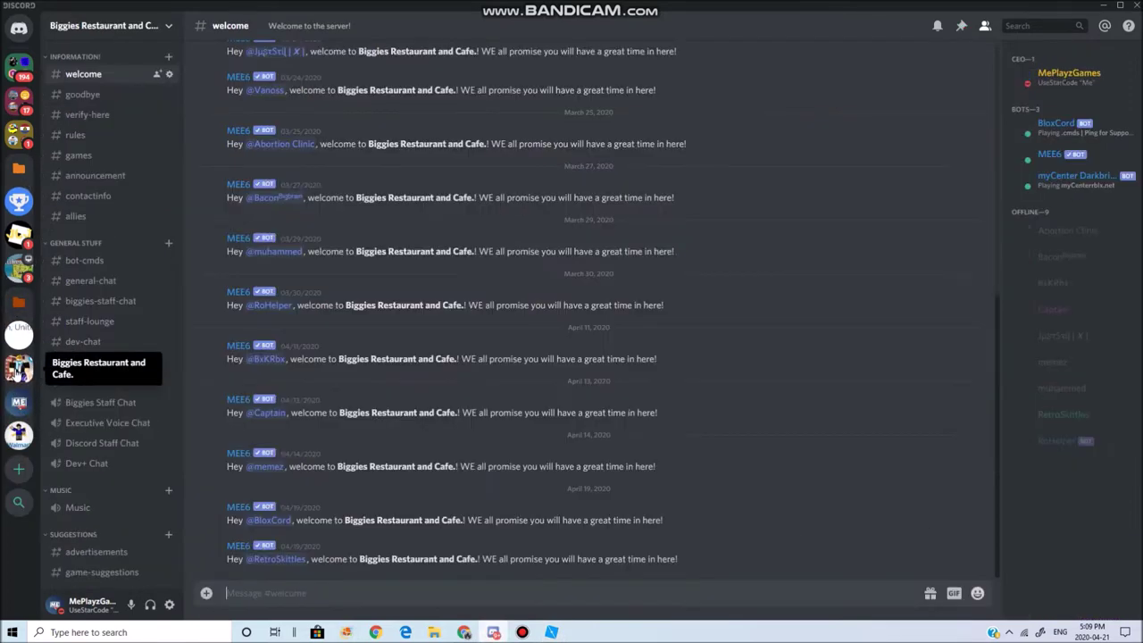
click(85, 176)
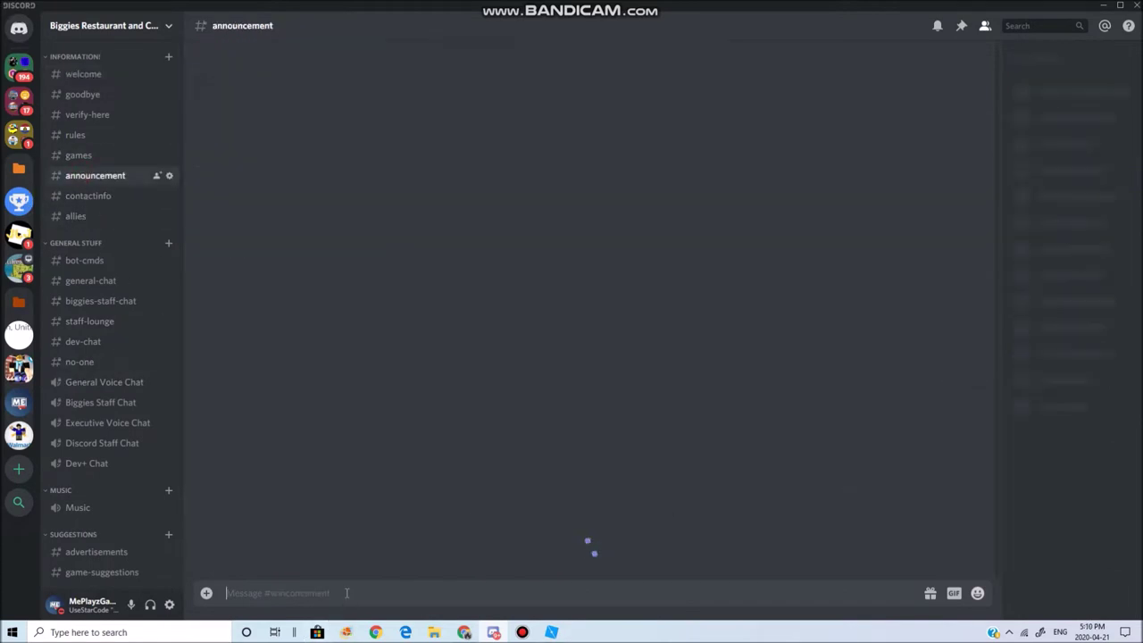
text(@)
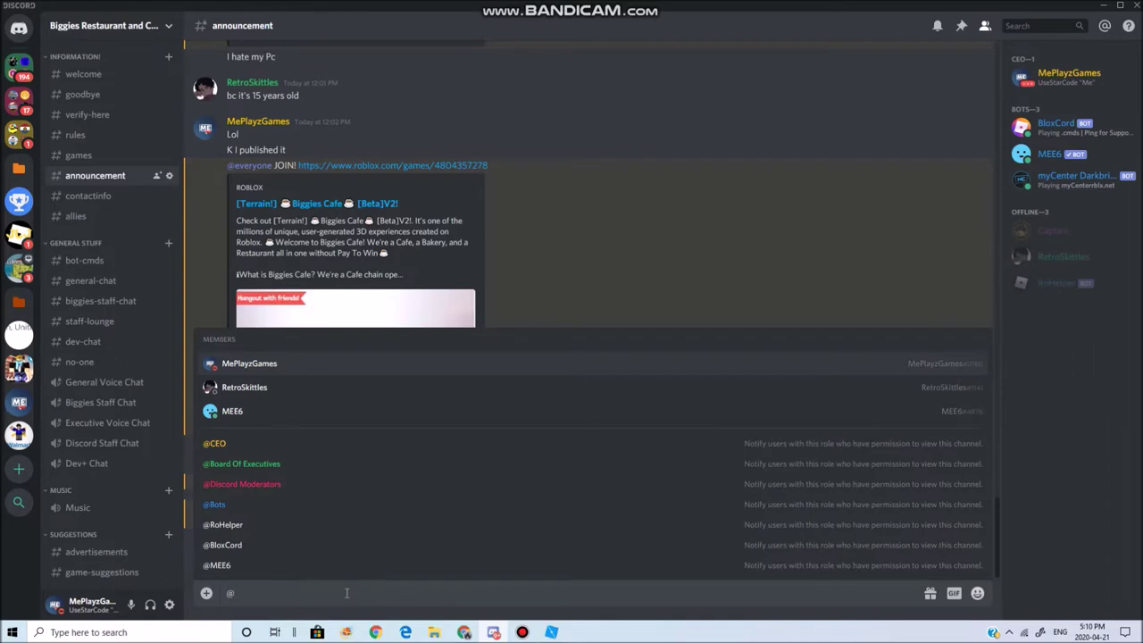
text(ever)
click(262, 512)
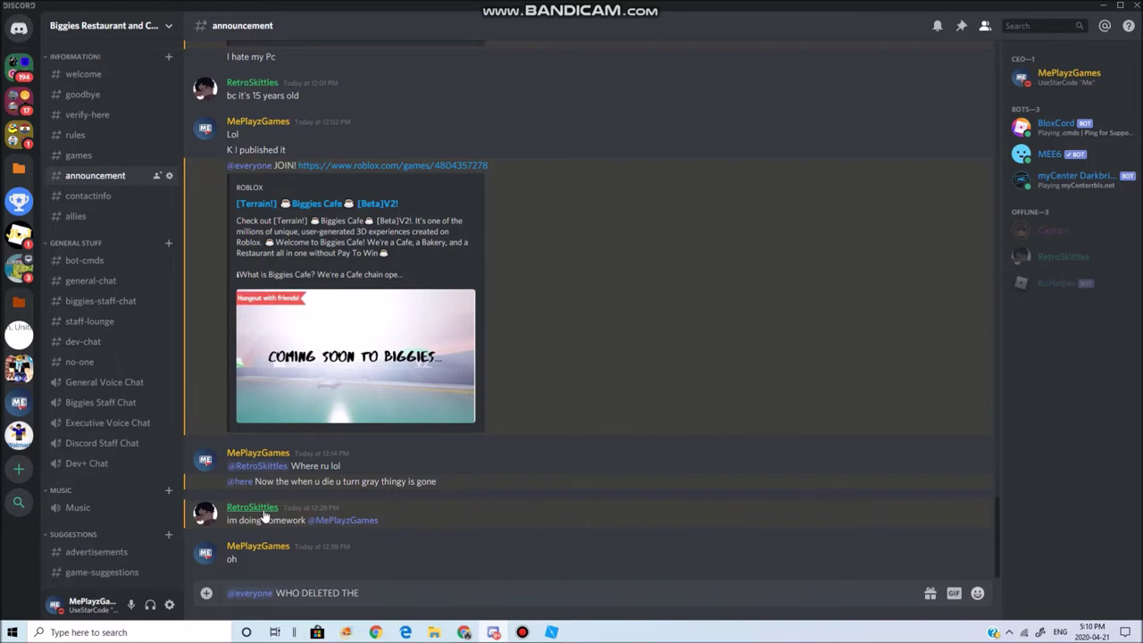
text(WELCOME)
text(GU)
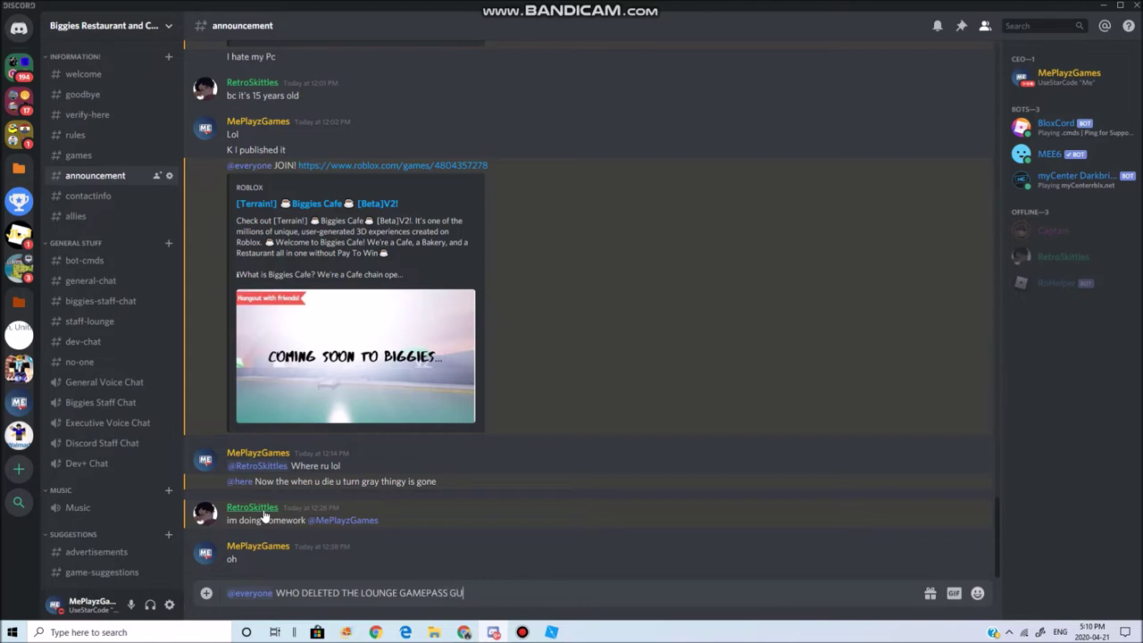
key(Return)
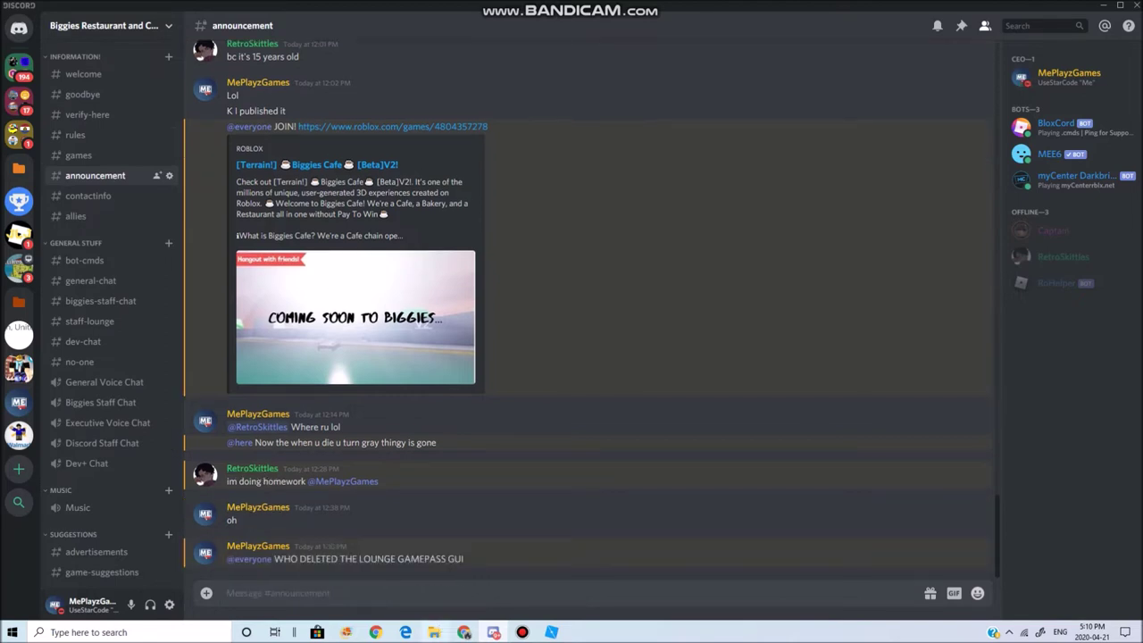
Switch back to Roblox Studio and expand StarterGui to reach its ScreenGui
click(552, 632)
click(230, 150)
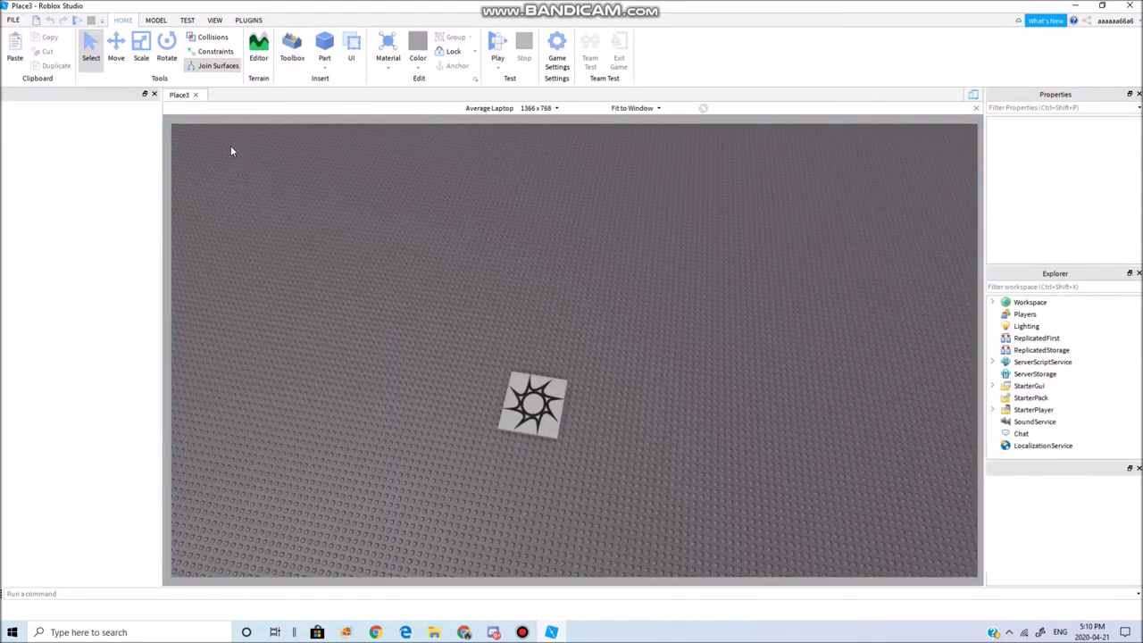
click(992, 386)
click(1064, 397)
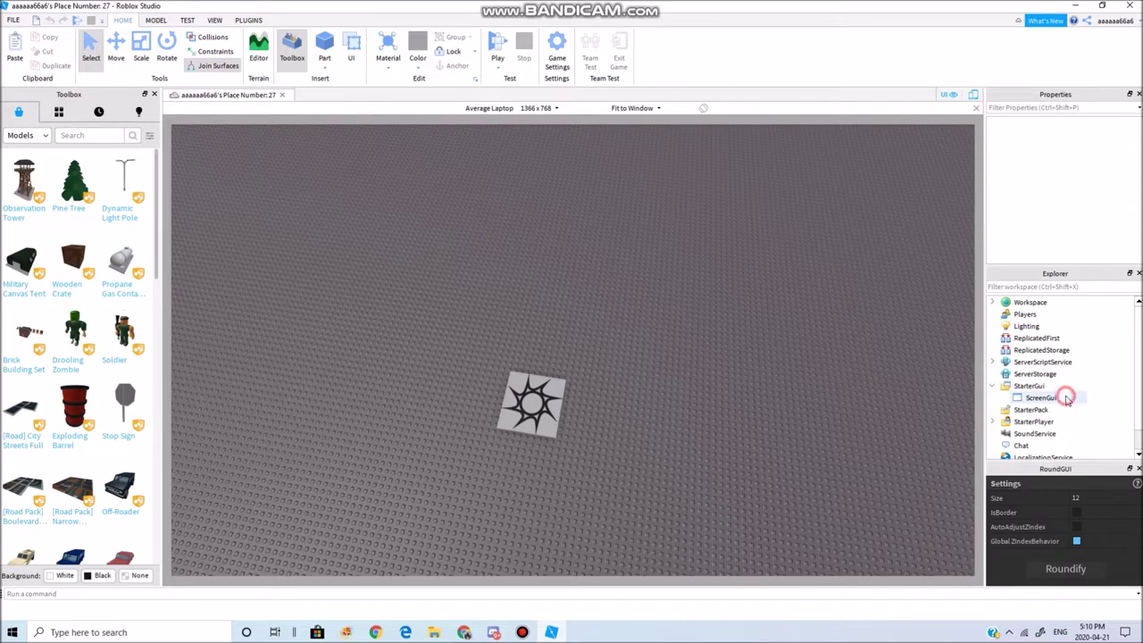
click(1070, 420)
click(1076, 420)
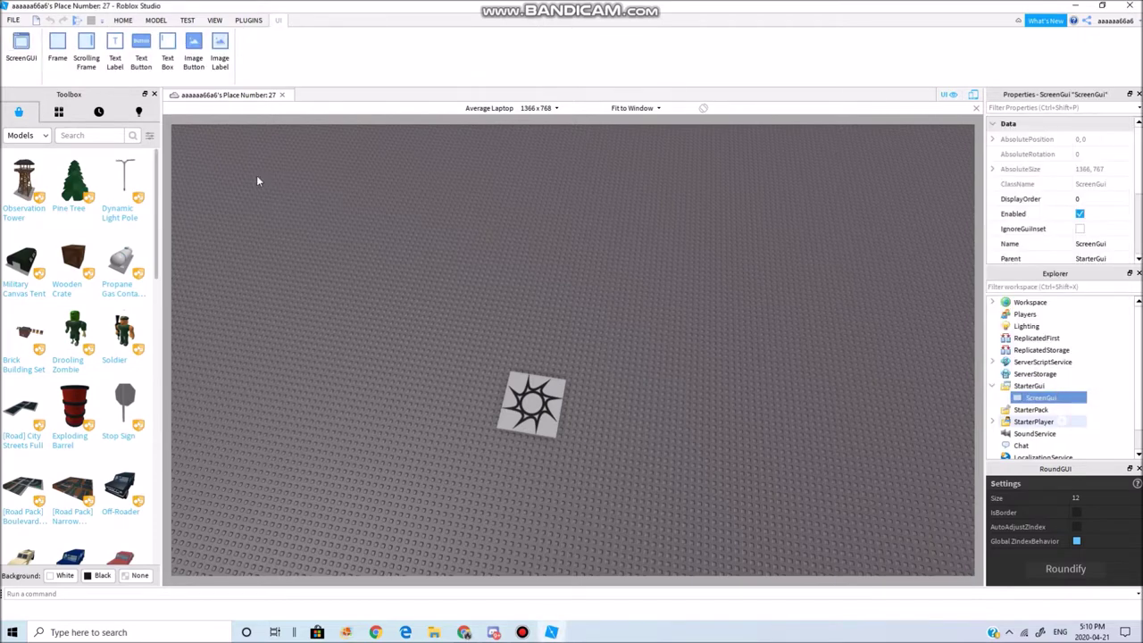
Insert the Open Close Script from My Models and move it from Workspace into the ScreenGui
click(55, 110)
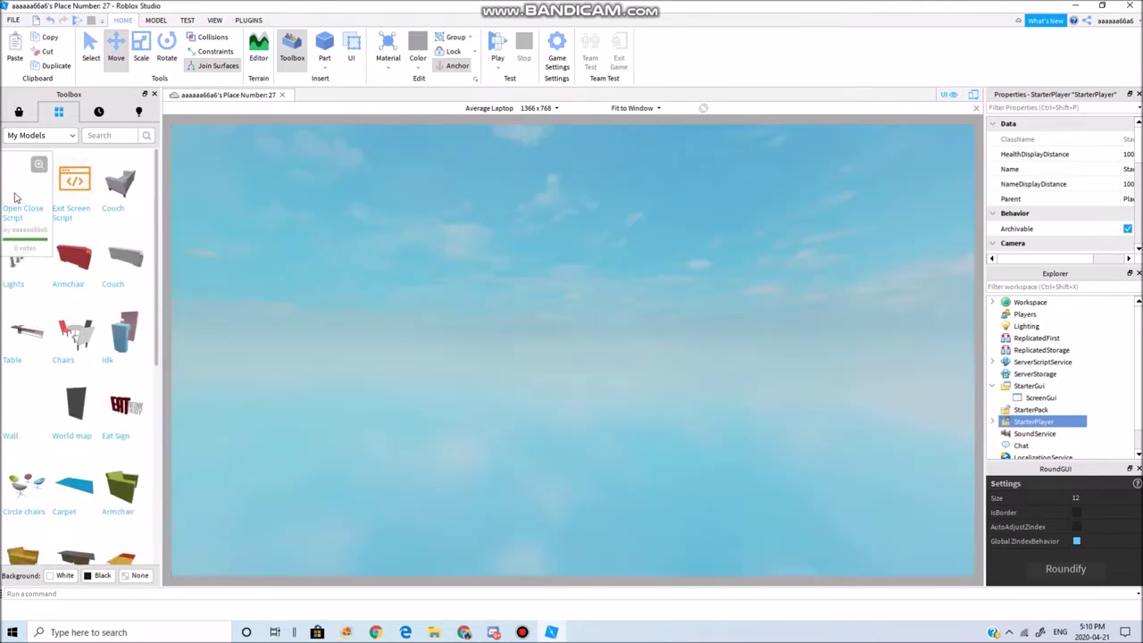
click(14, 197)
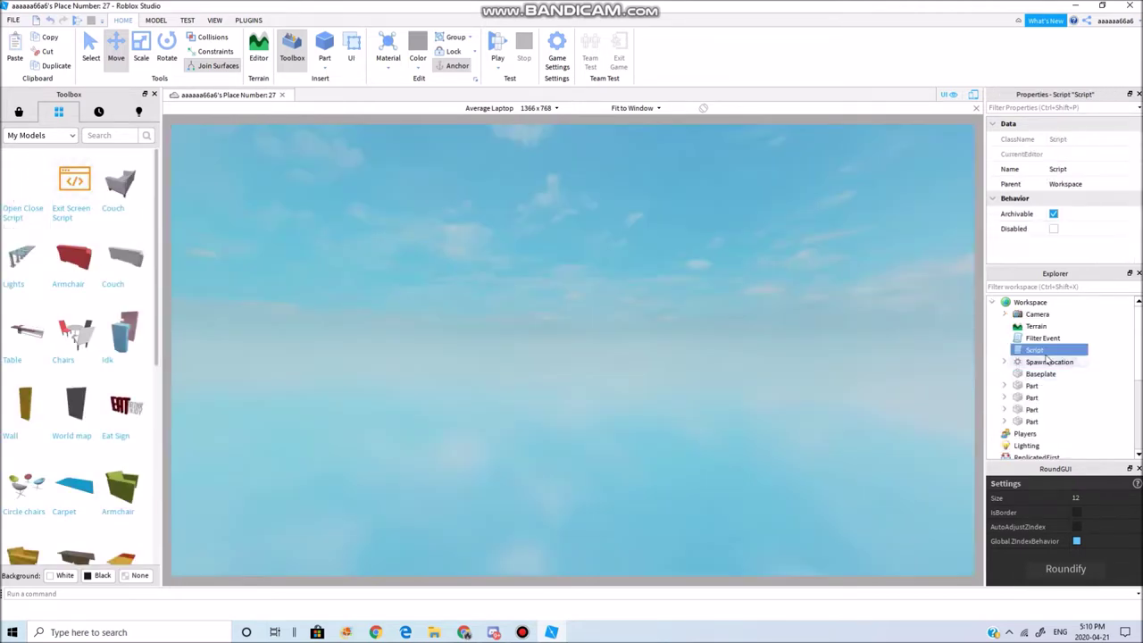
mouse_move(1047, 375)
mouse_down()
mouse_move(1054, 406)
mouse_move(1042, 364)
mouse_up()
mouse_move(763, 395)
right_down()
mouse_move(730, 396)
mouse_move(772, 412)
mouse_move(756, 391)
right_up()
scroll(756, 391, up, 4)
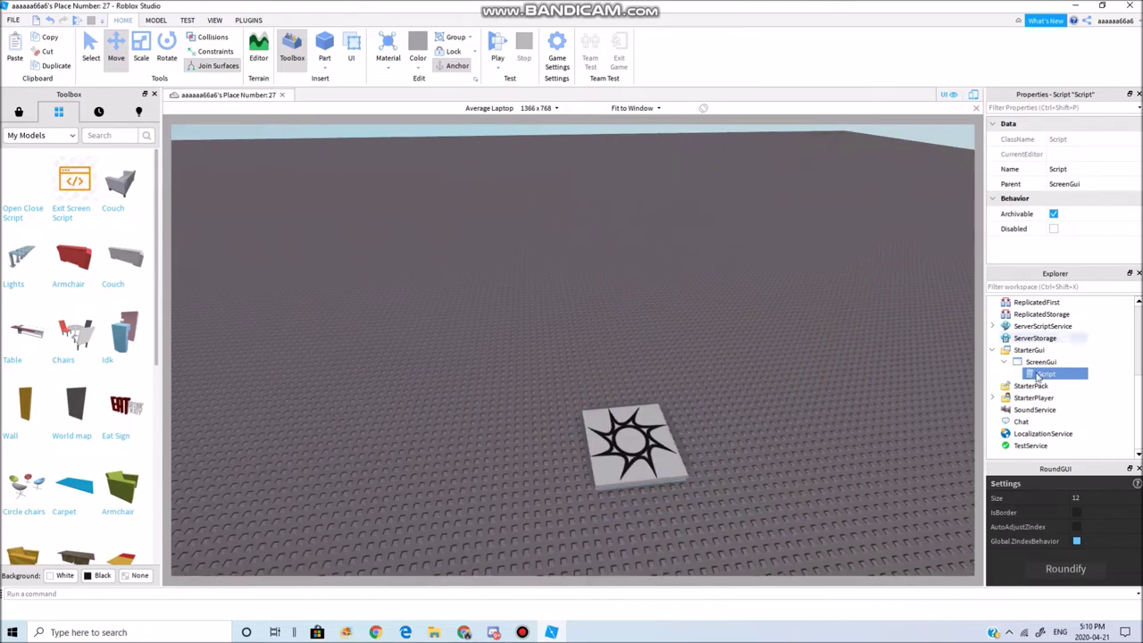
Open the ScreenGui's script to review its code, close it, and look through the objects that ScreenGui can hold
double_click(1040, 372)
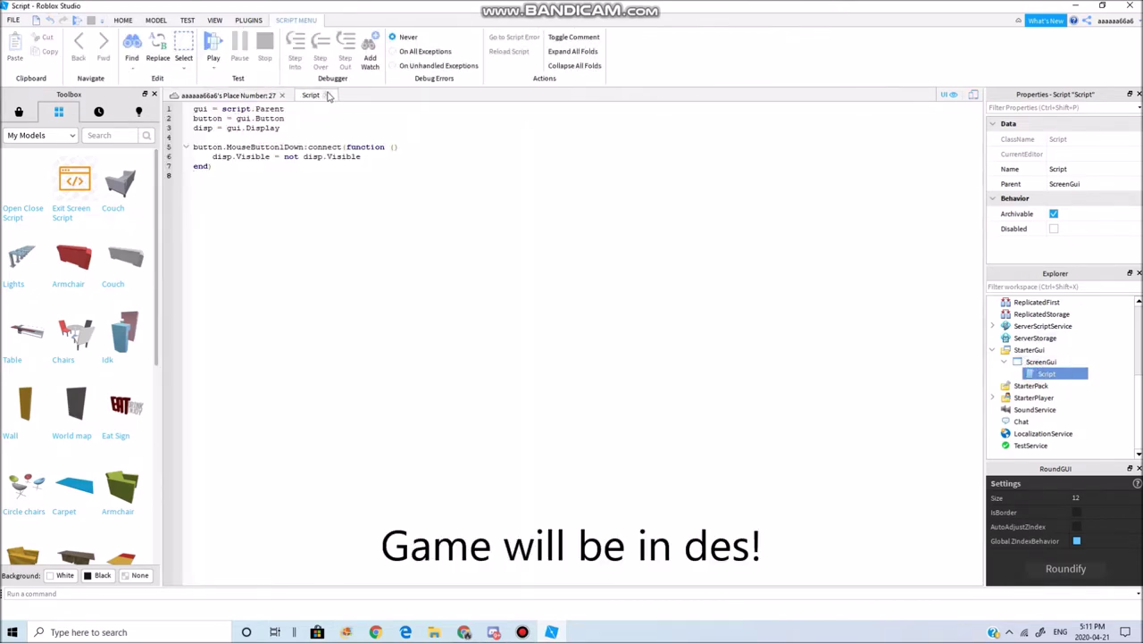
click(328, 95)
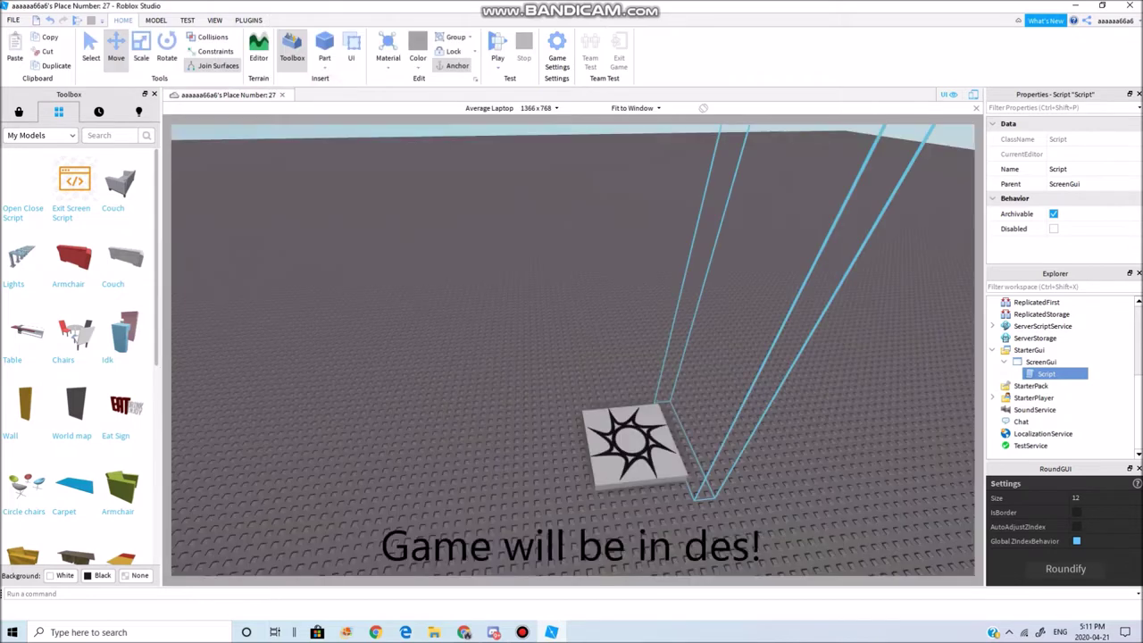
click(1065, 361)
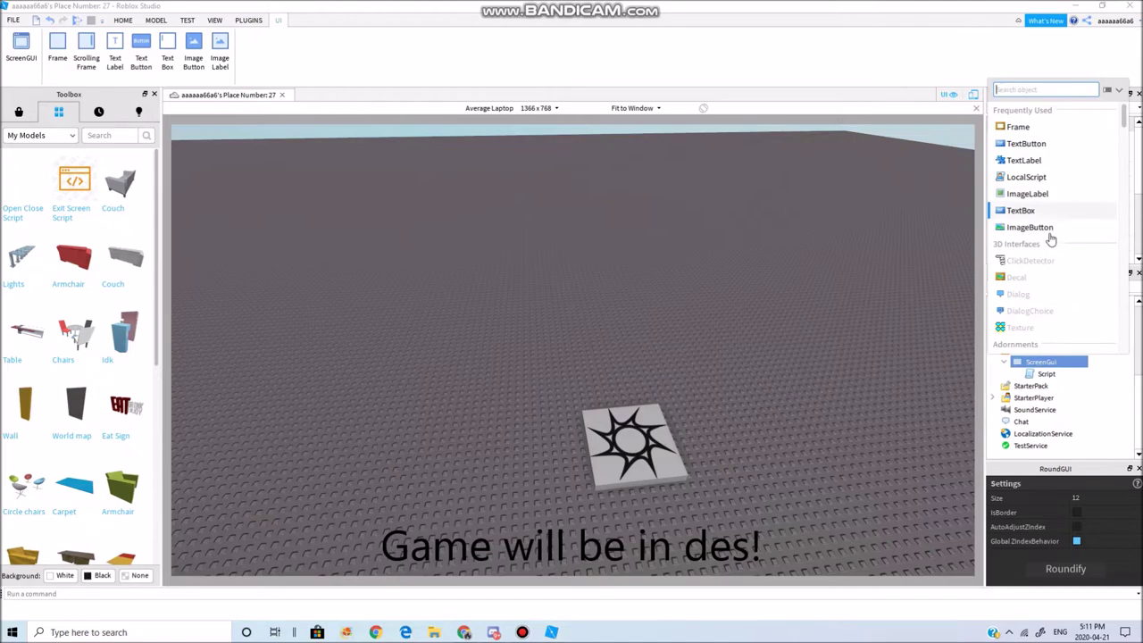
Switch to Chrome and search Google Images for "open button" in a new tab
click(463, 632)
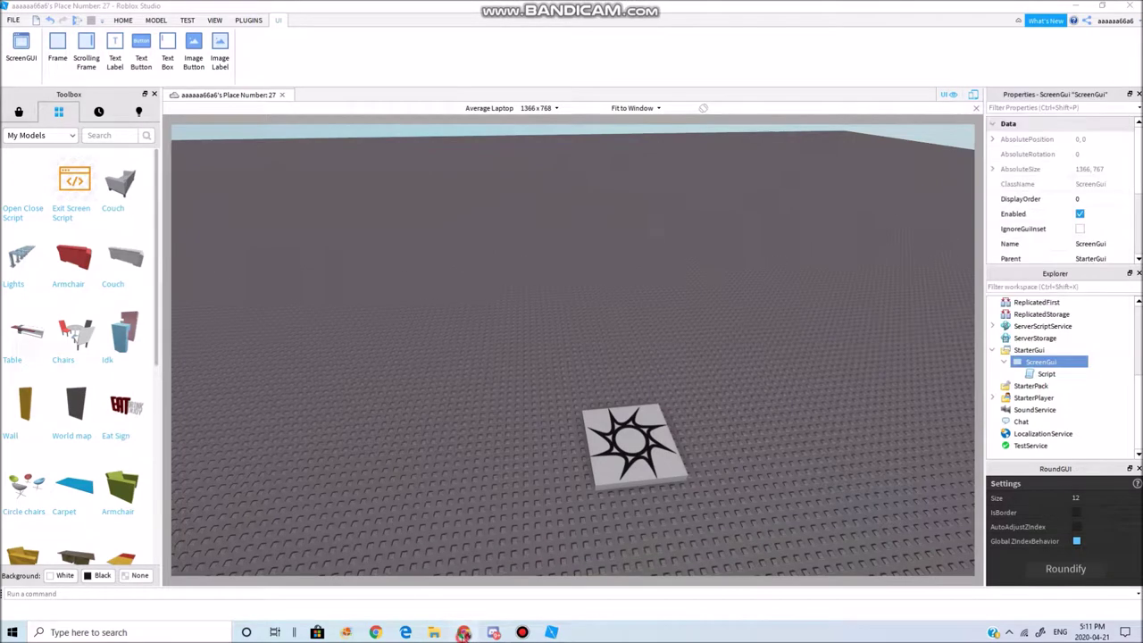
click(159, 9)
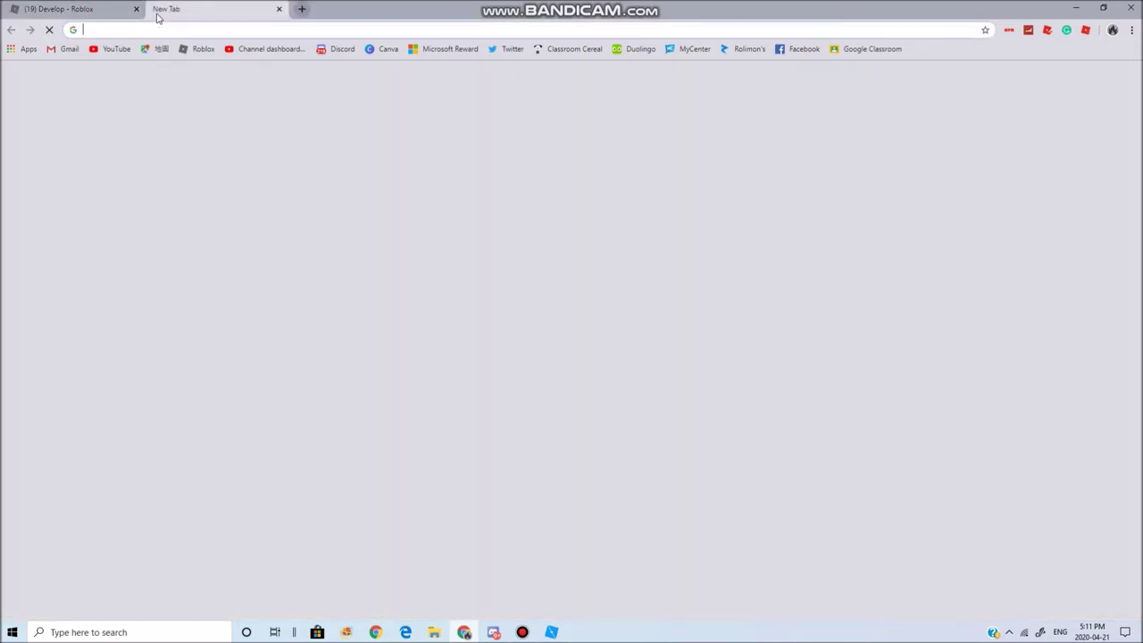
text(open )
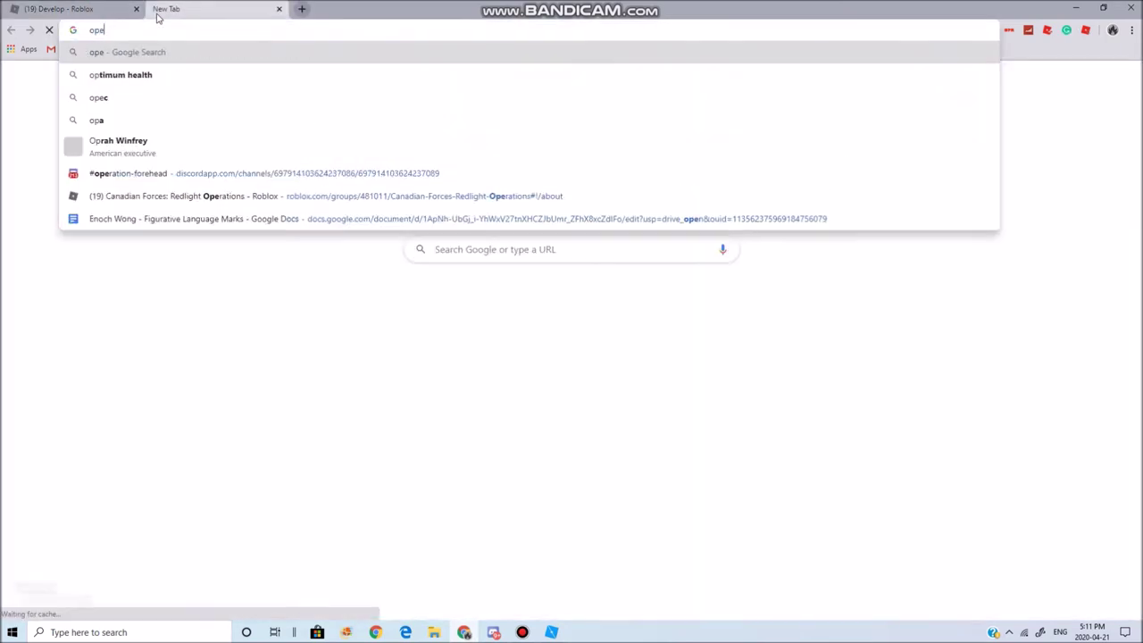
text(button)
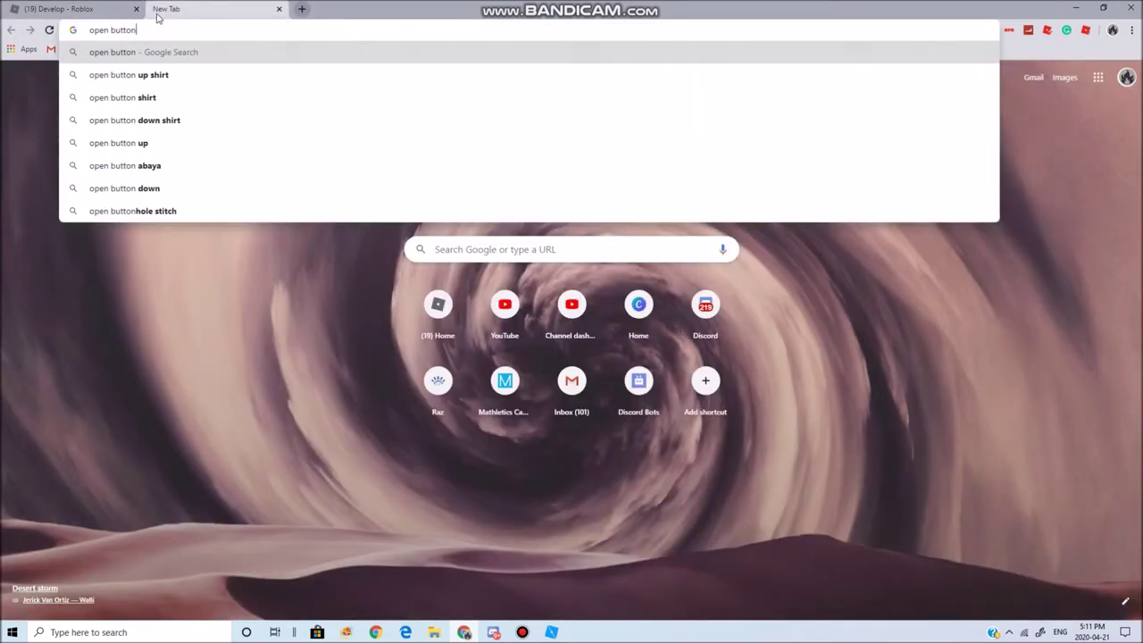
key(Return)
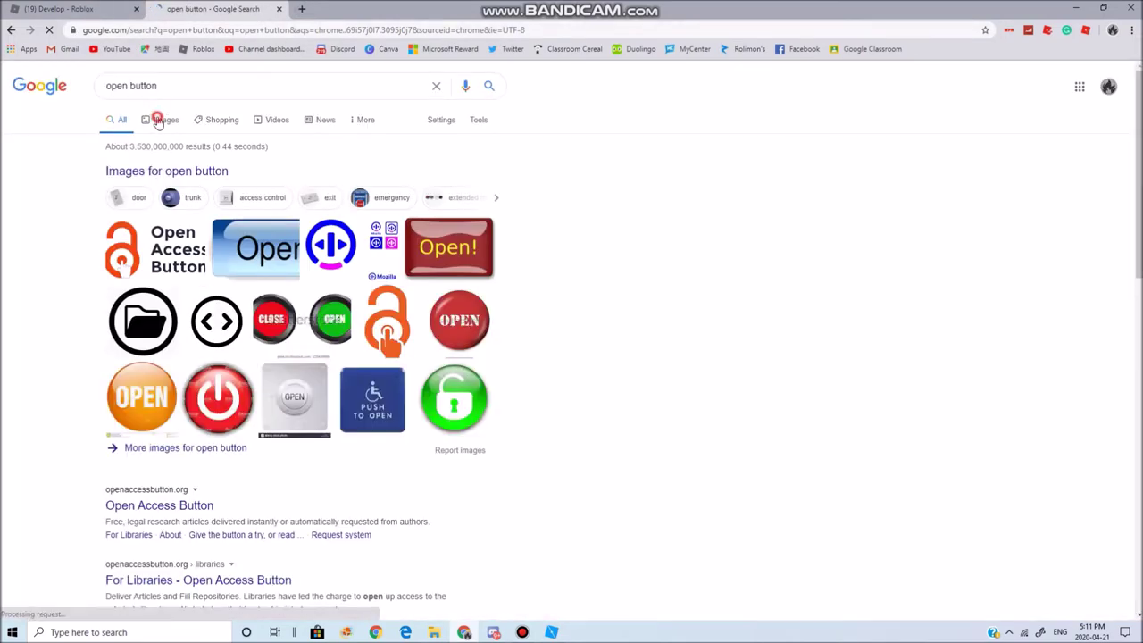
click(158, 123)
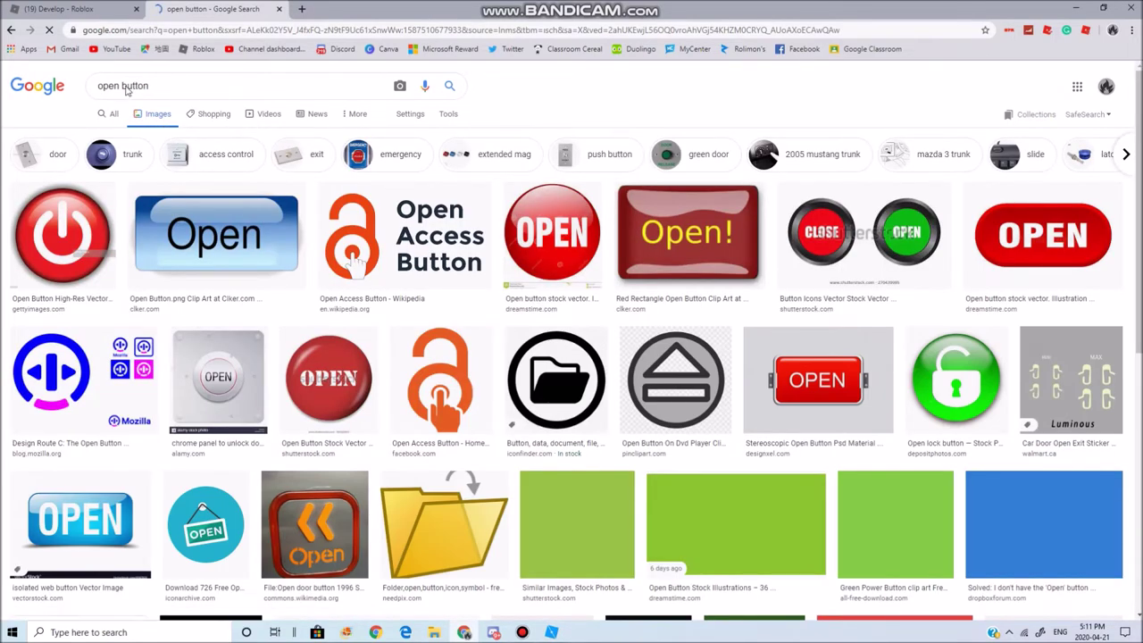
Change the image search to "bet button"
click(120, 87)
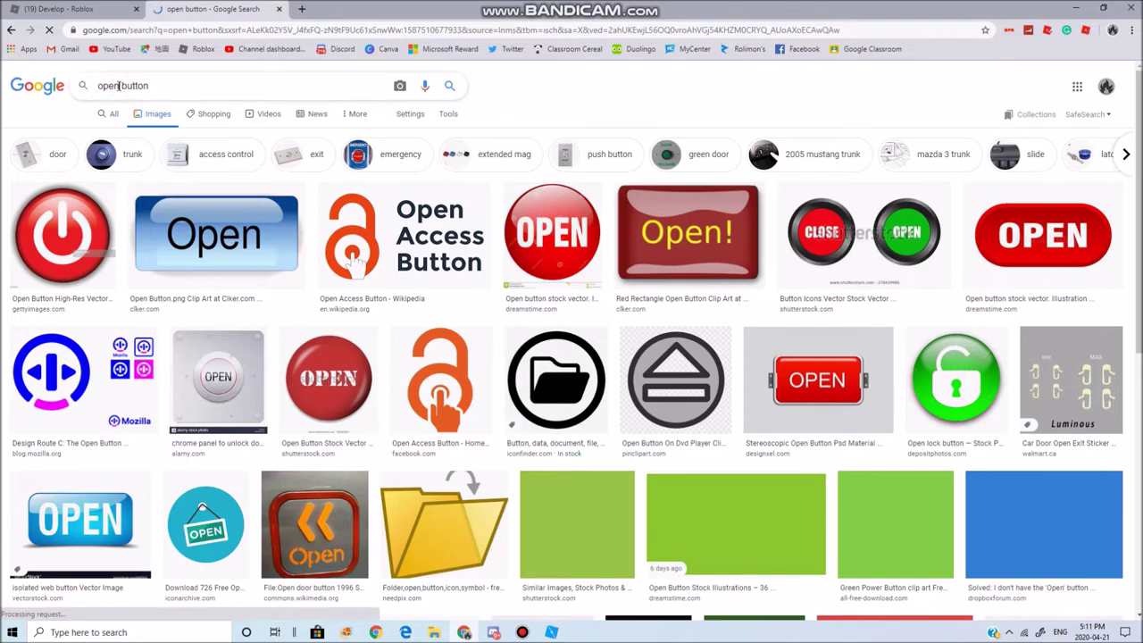
drag(119, 87, 87, 90)
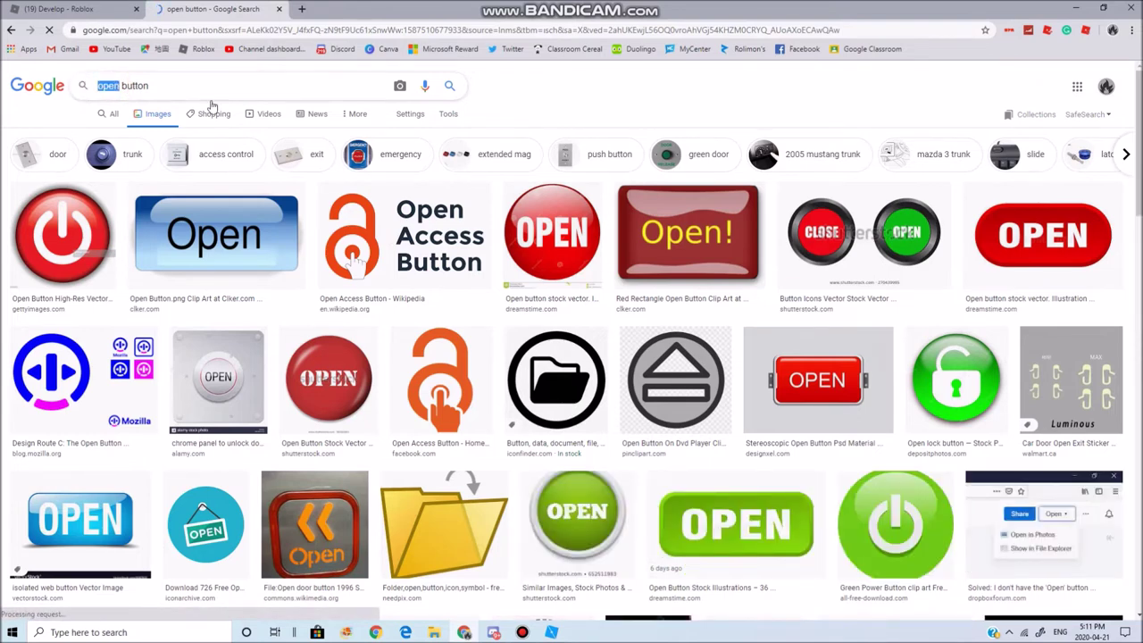
drag(189, 86, 90, 92)
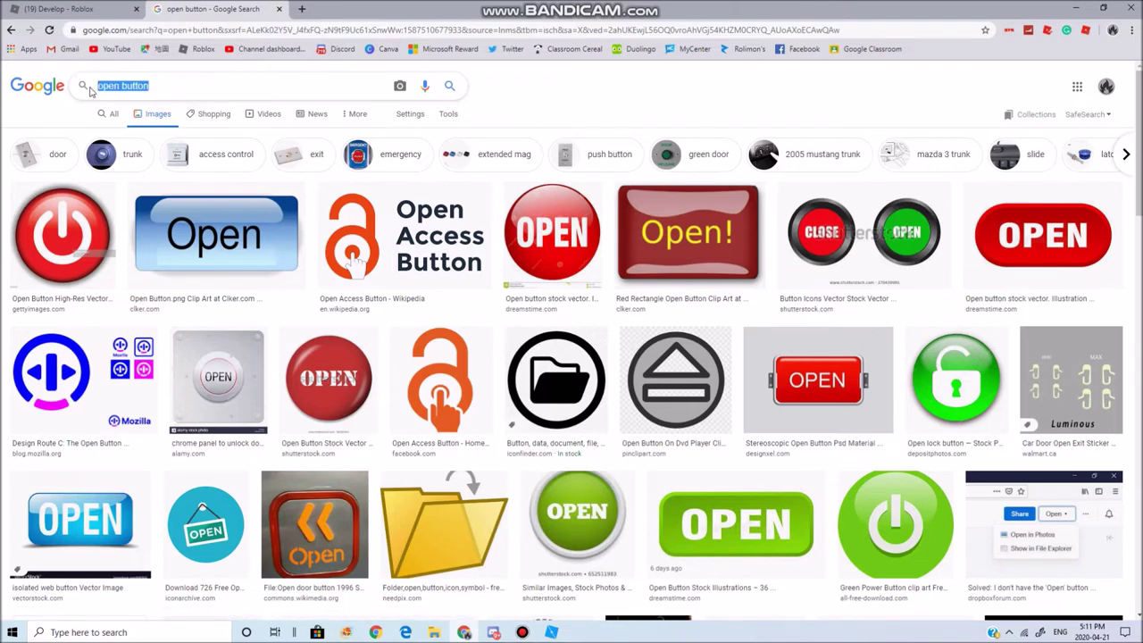
click(143, 81)
double_click(109, 85)
text(bet)
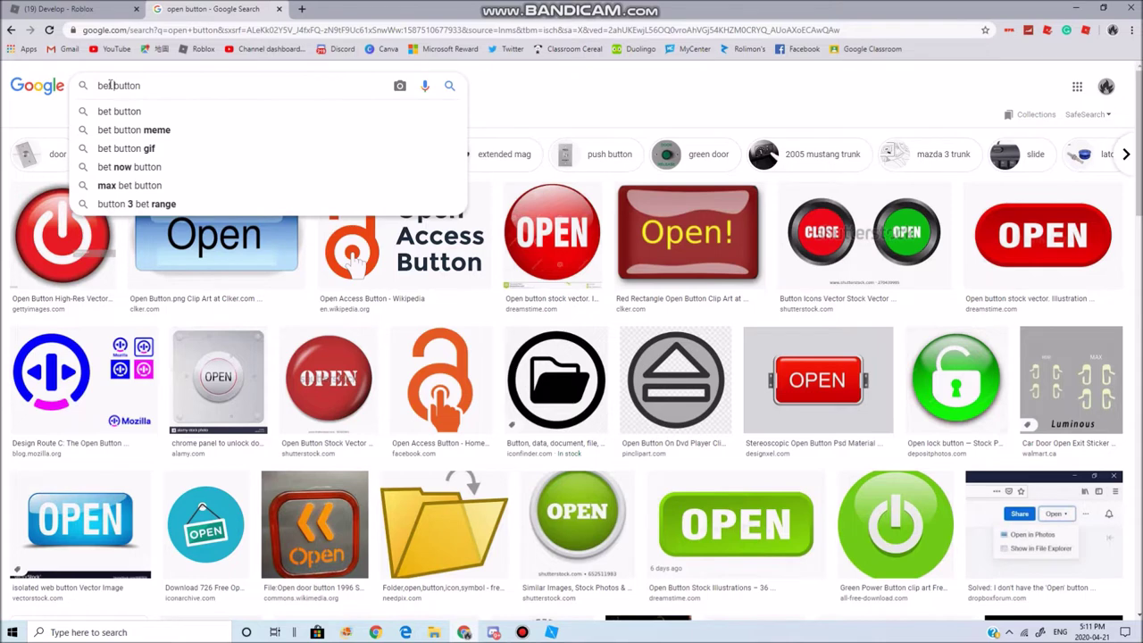
key(Return)
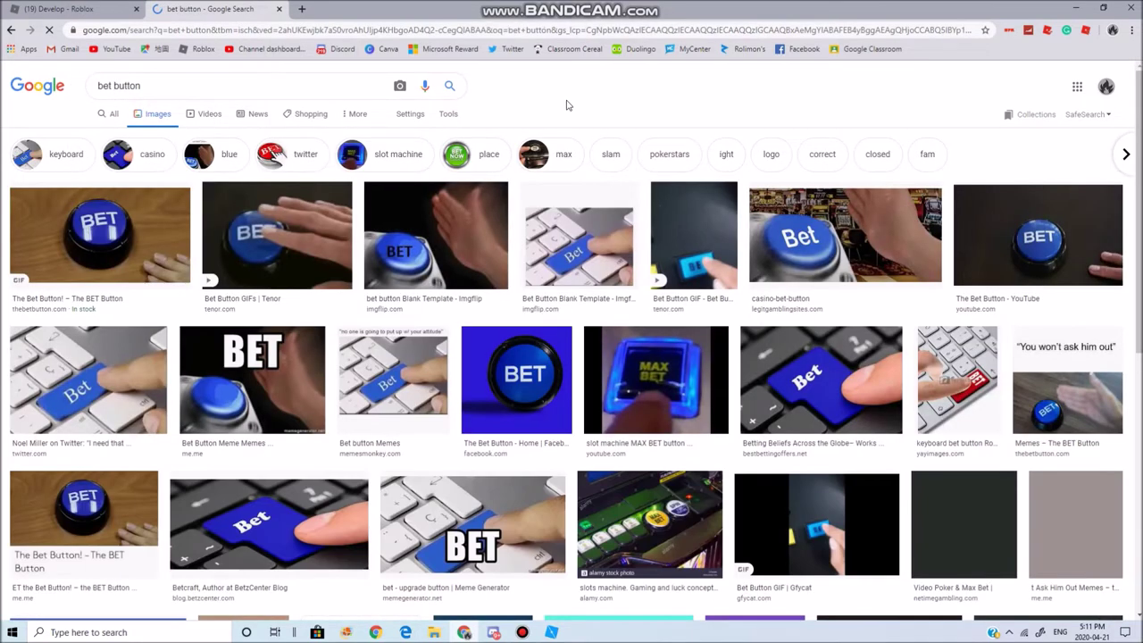
Find the turquoise "Place Bid" button image from Dreamstime in the results, open its preview and copy the image
scroll(773, 319, down, 3)
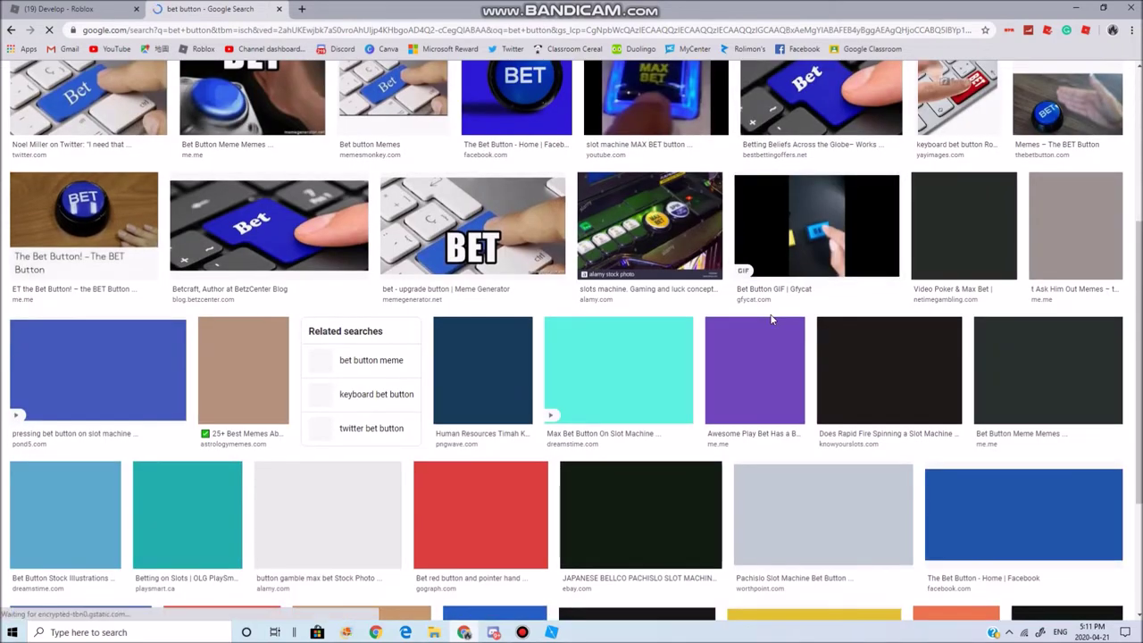
scroll(771, 317, down, 3)
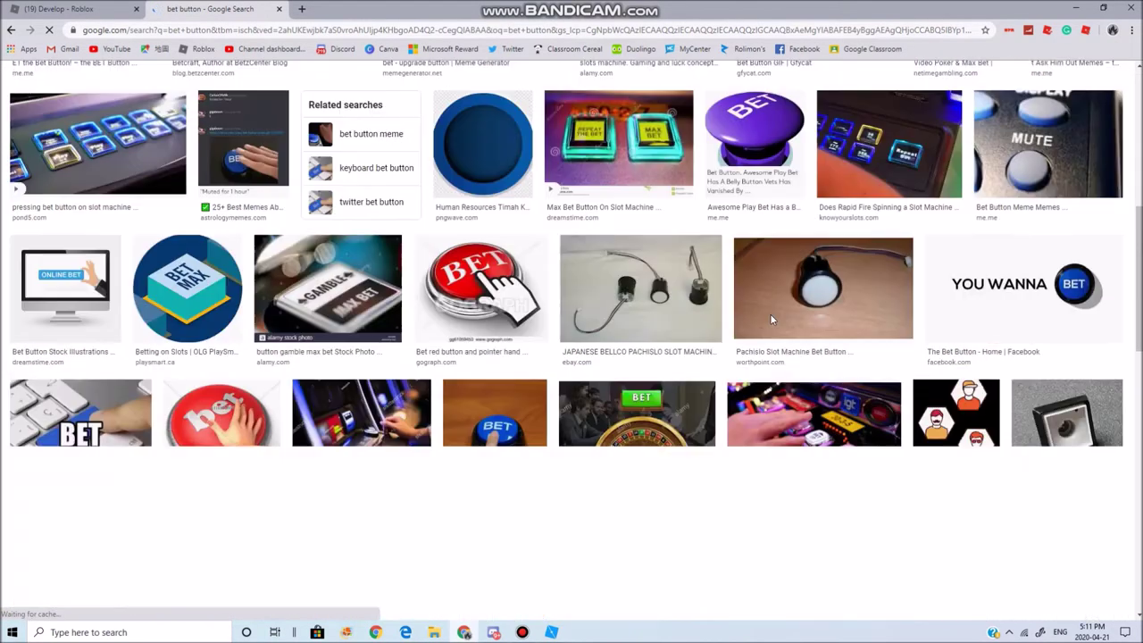
scroll(766, 323, down, 2)
scroll(715, 232, down, 4)
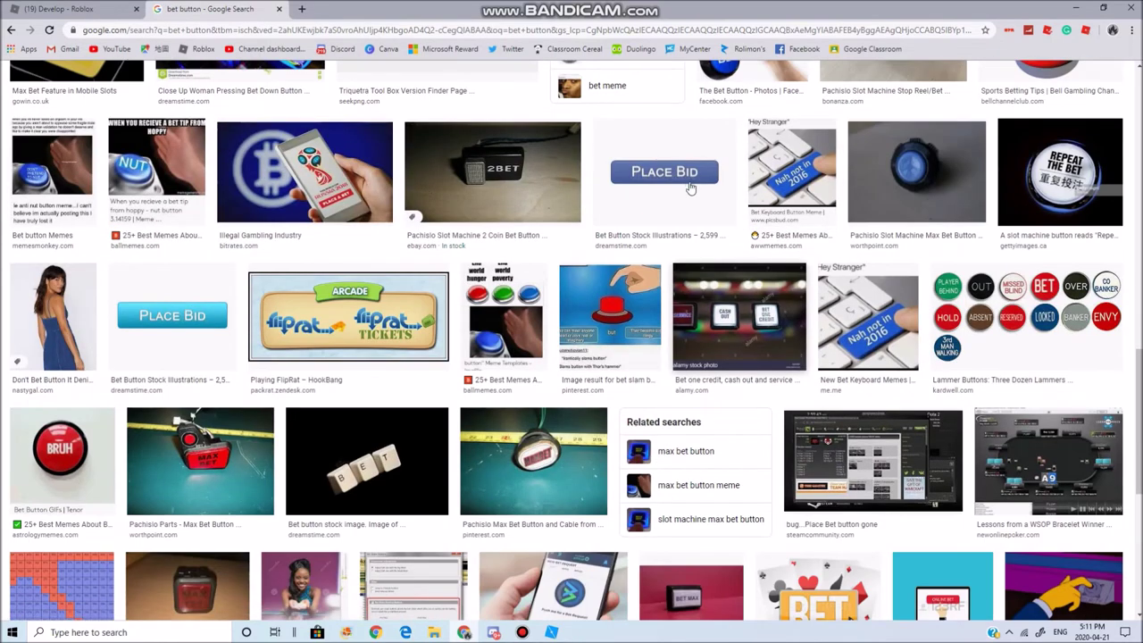
click(187, 298)
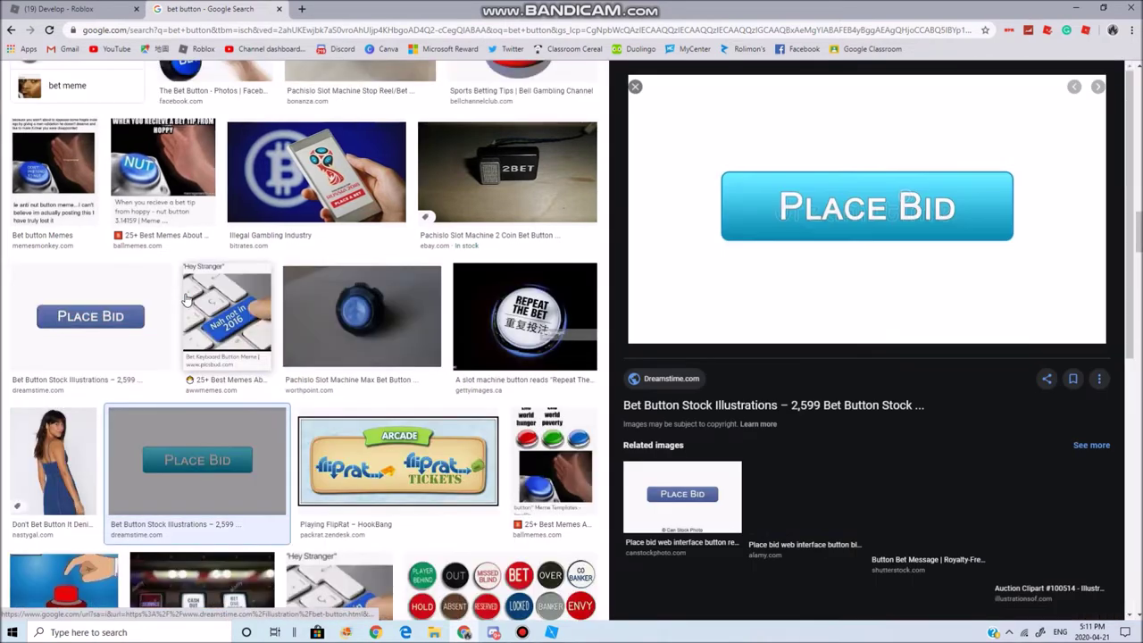
scroll(859, 447, down, 5)
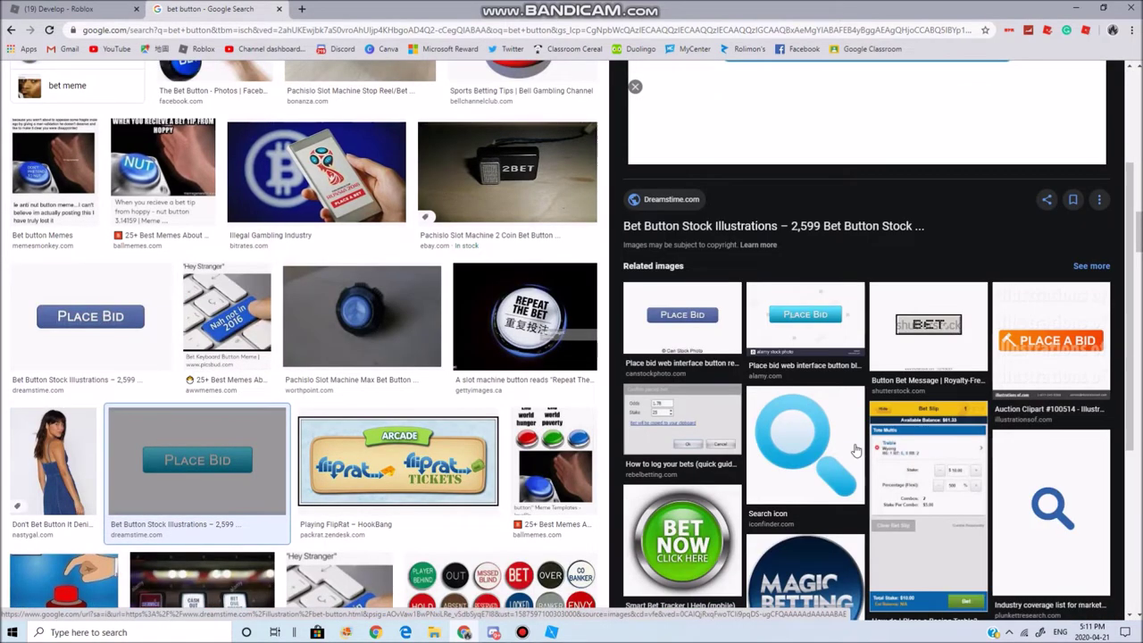
scroll(843, 427, up, 5)
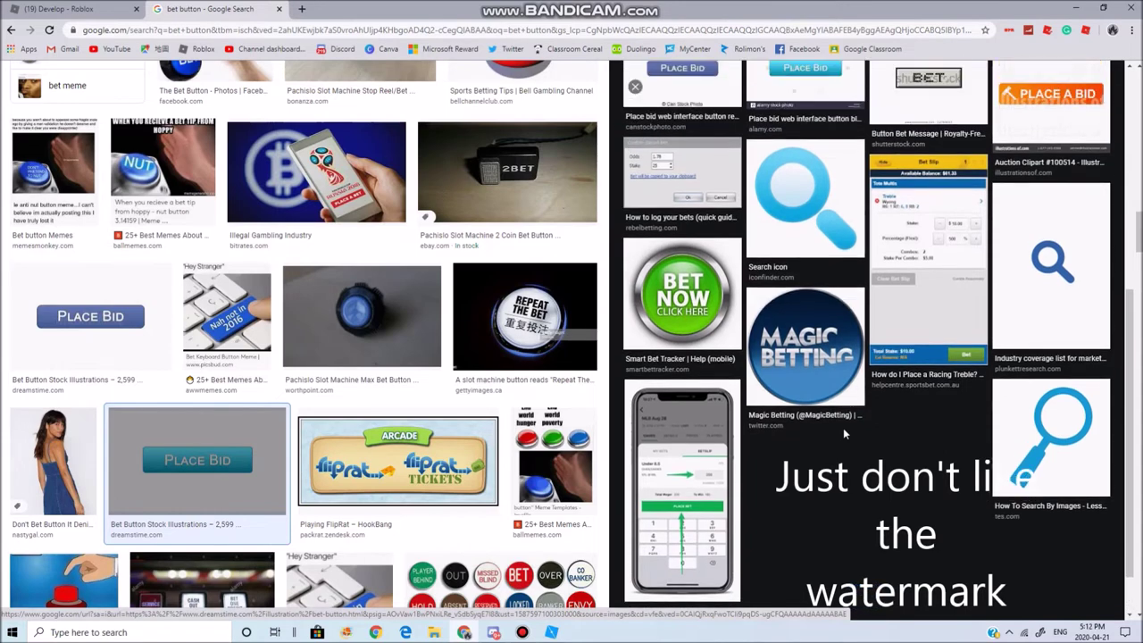
right_click(839, 227)
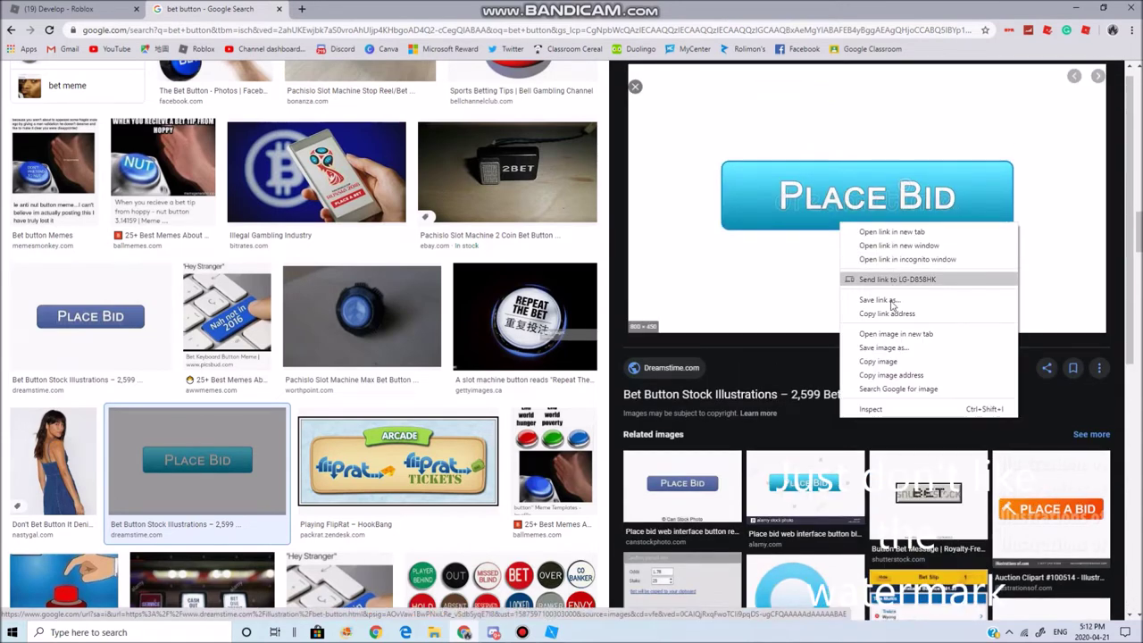
click(890, 363)
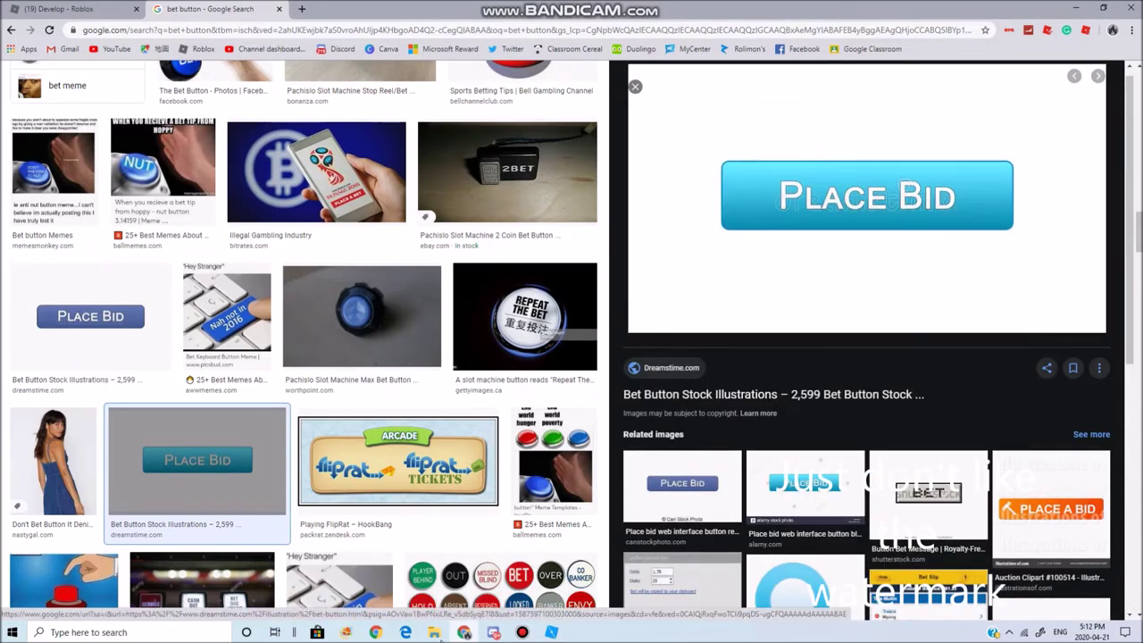
Find paint.net with the Windows search and launch it
click(212, 635)
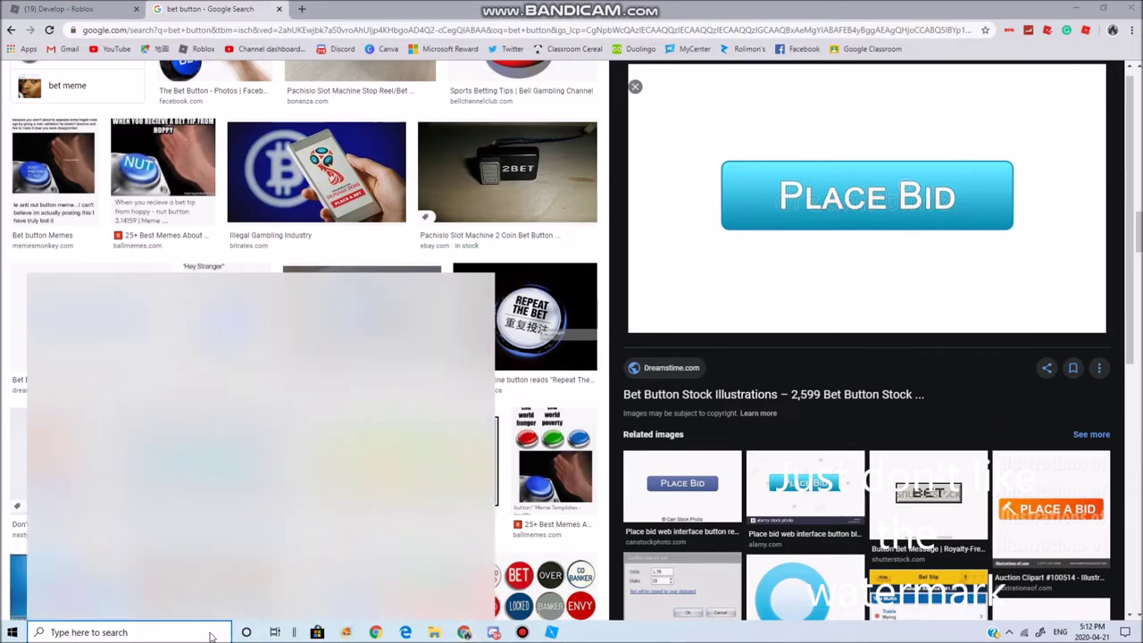
text(pain)
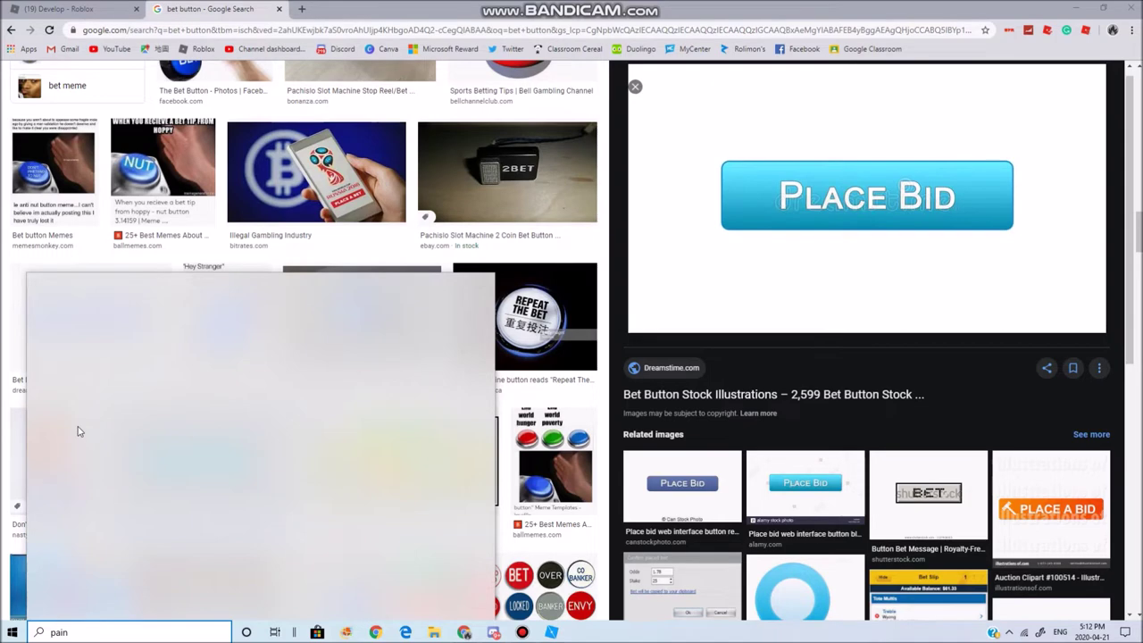
text(t)
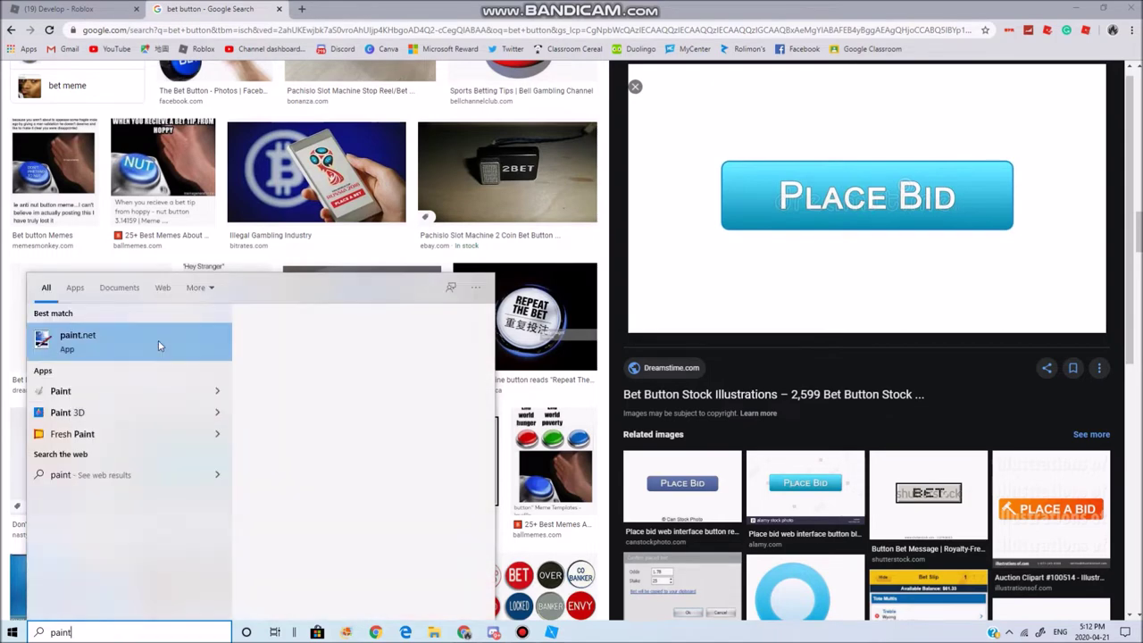
click(159, 343)
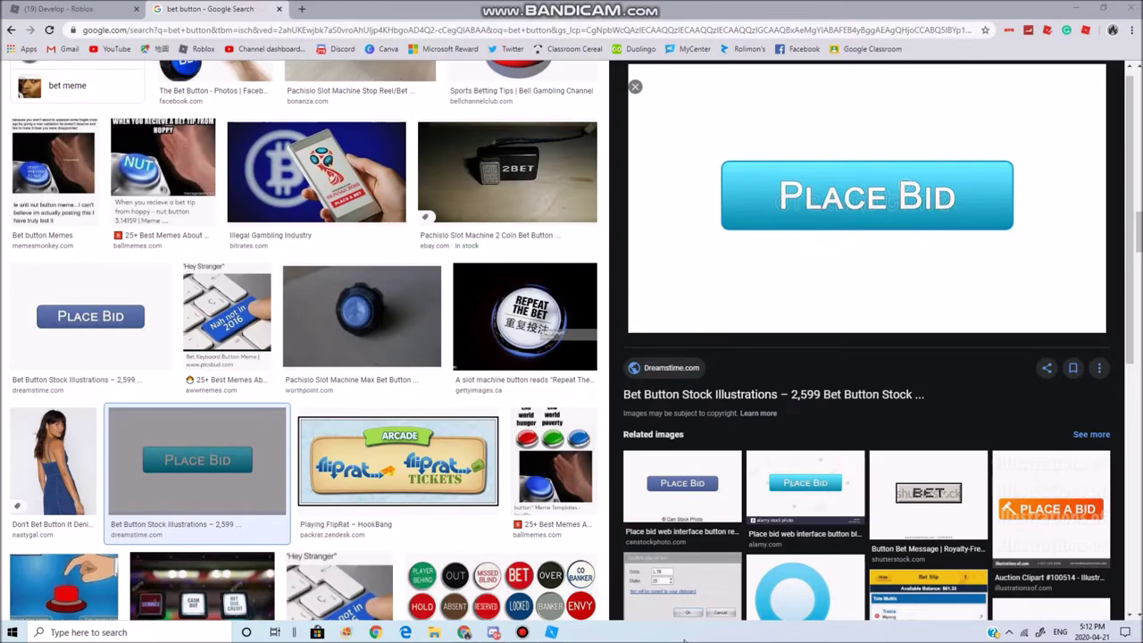
click(524, 633)
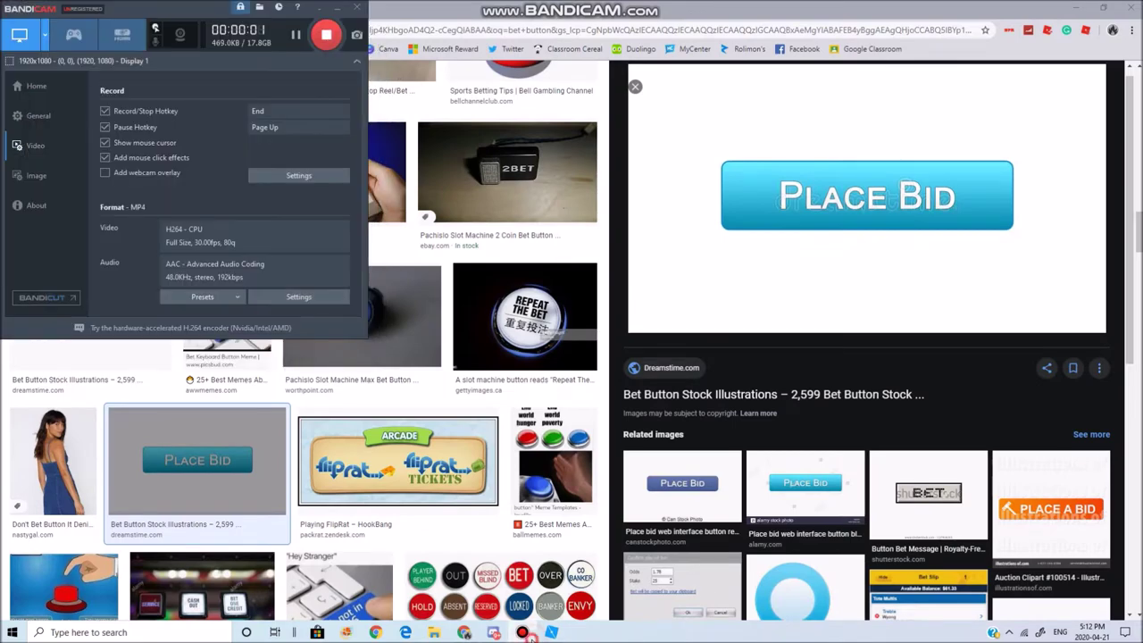
click(524, 633)
Go to the Roblox Develop page and open the start place configuration for the game Place Number: 27
click(15, 13)
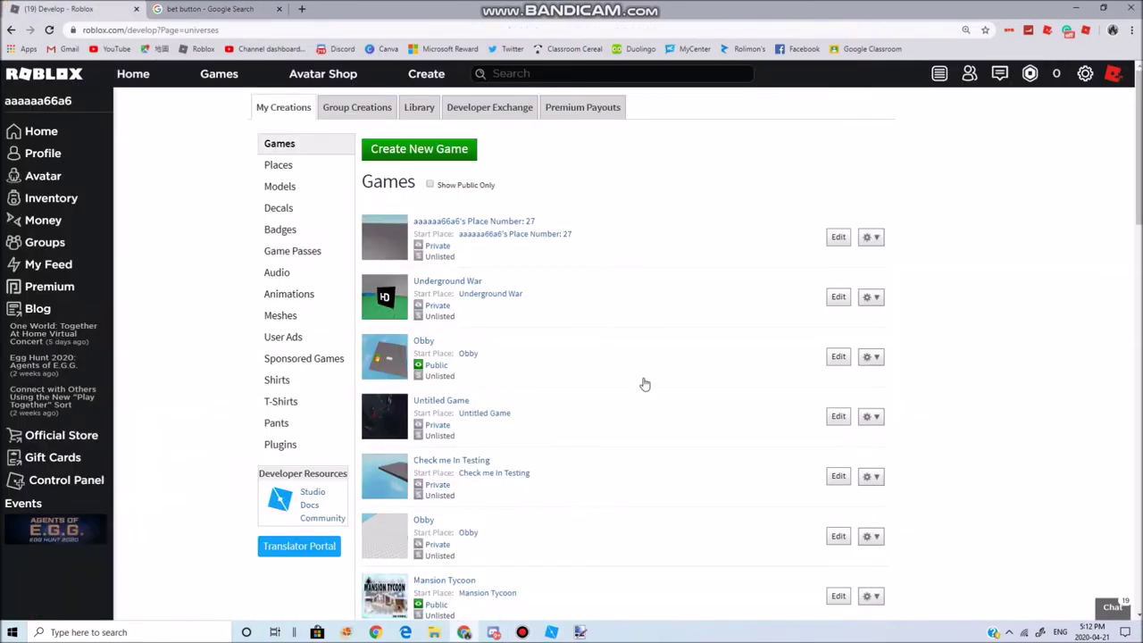
click(872, 238)
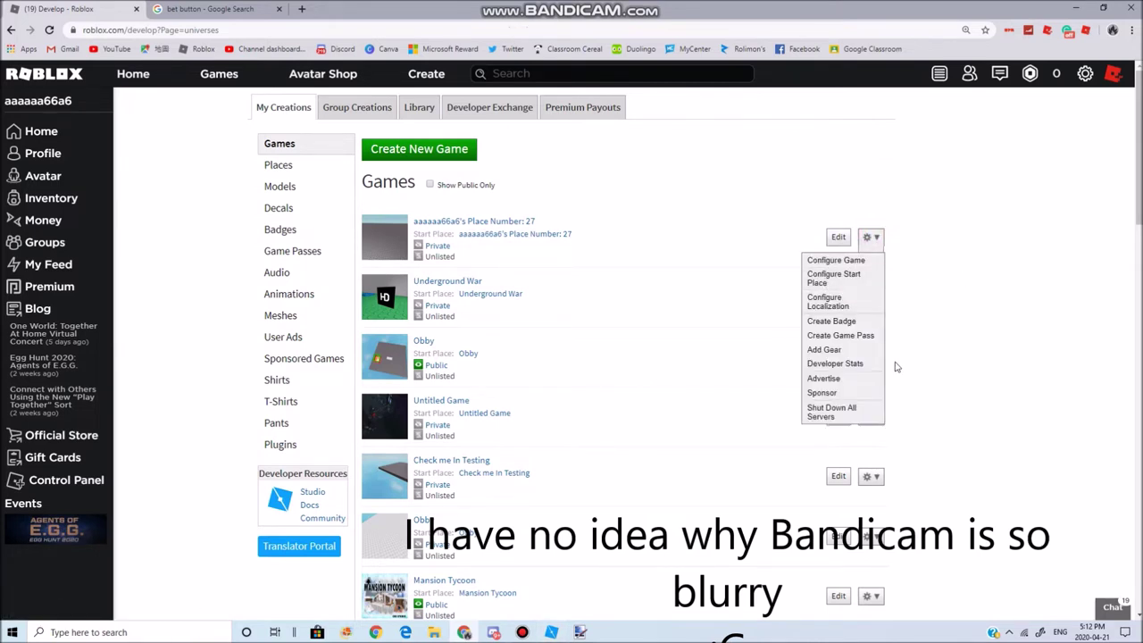
click(852, 286)
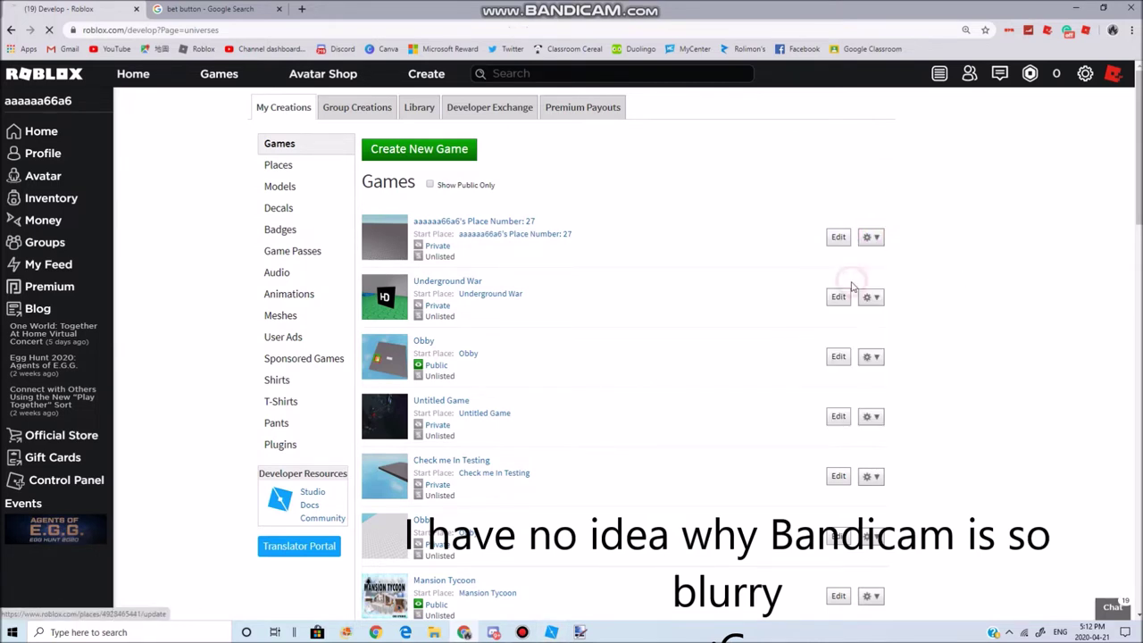
Return to the "bet button" image results in Chrome and copy the turquoise "Place Bid" image again
click(578, 631)
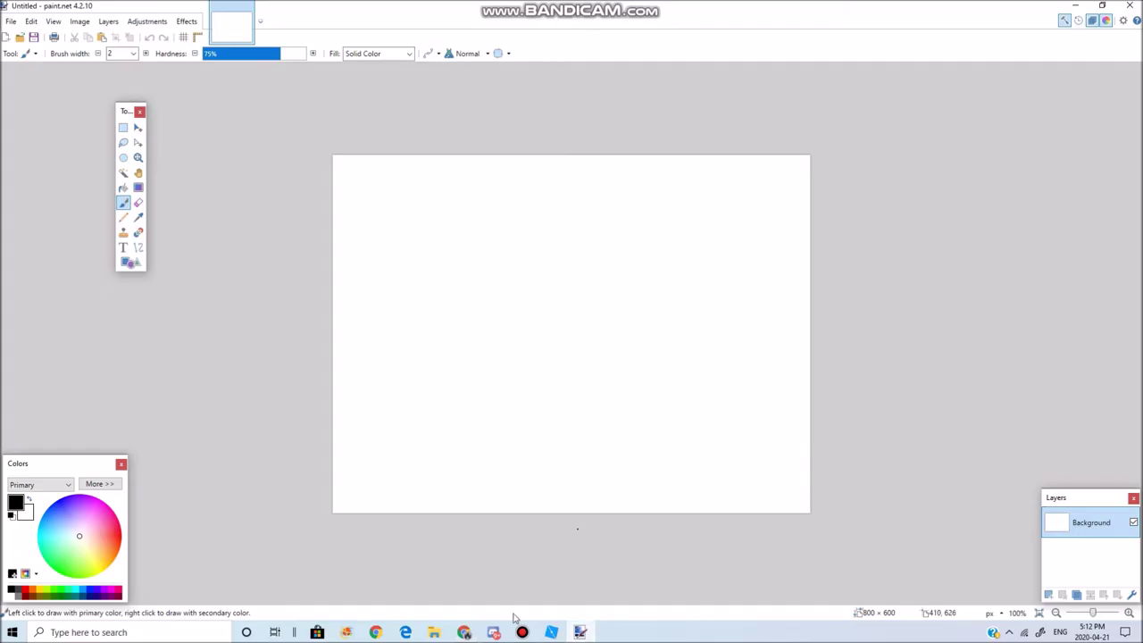
click(480, 631)
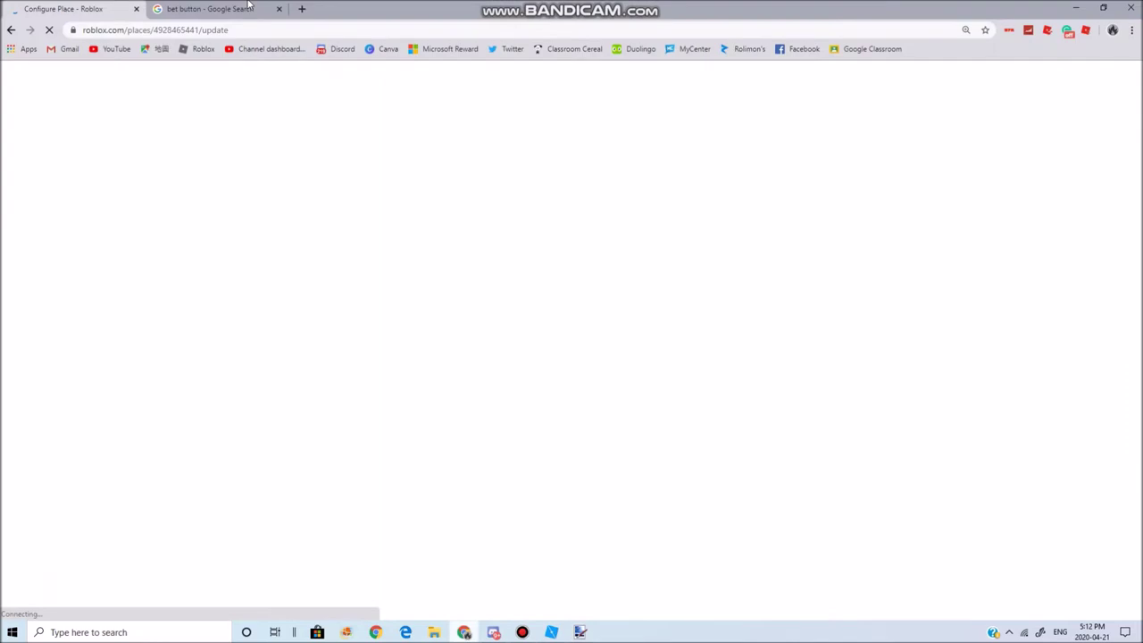
click(214, 9)
right_click(862, 237)
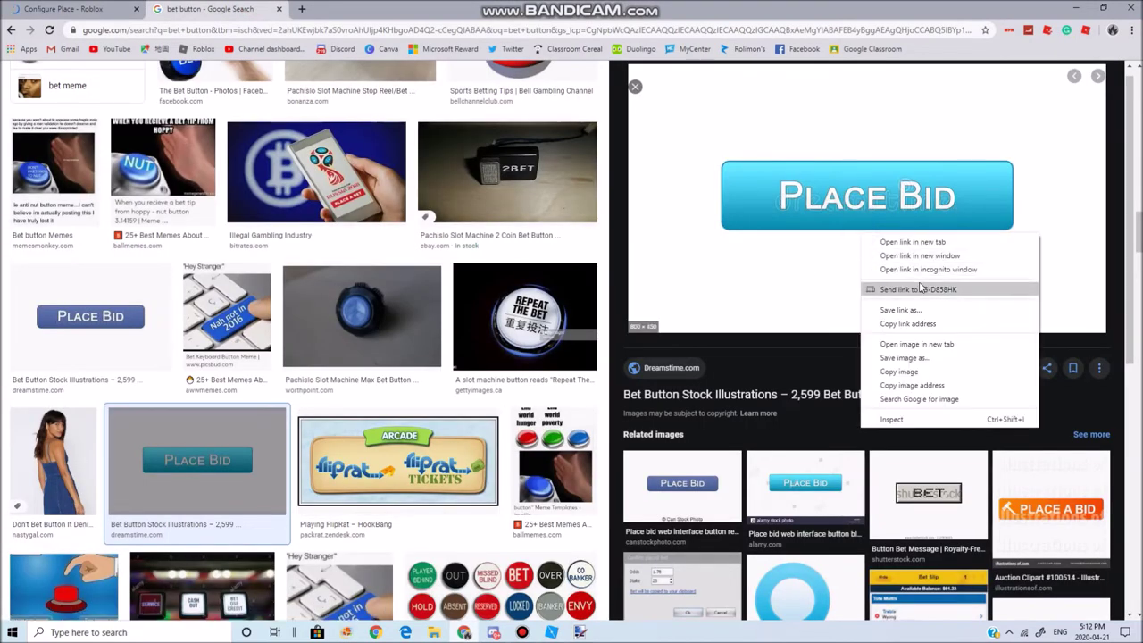
click(899, 372)
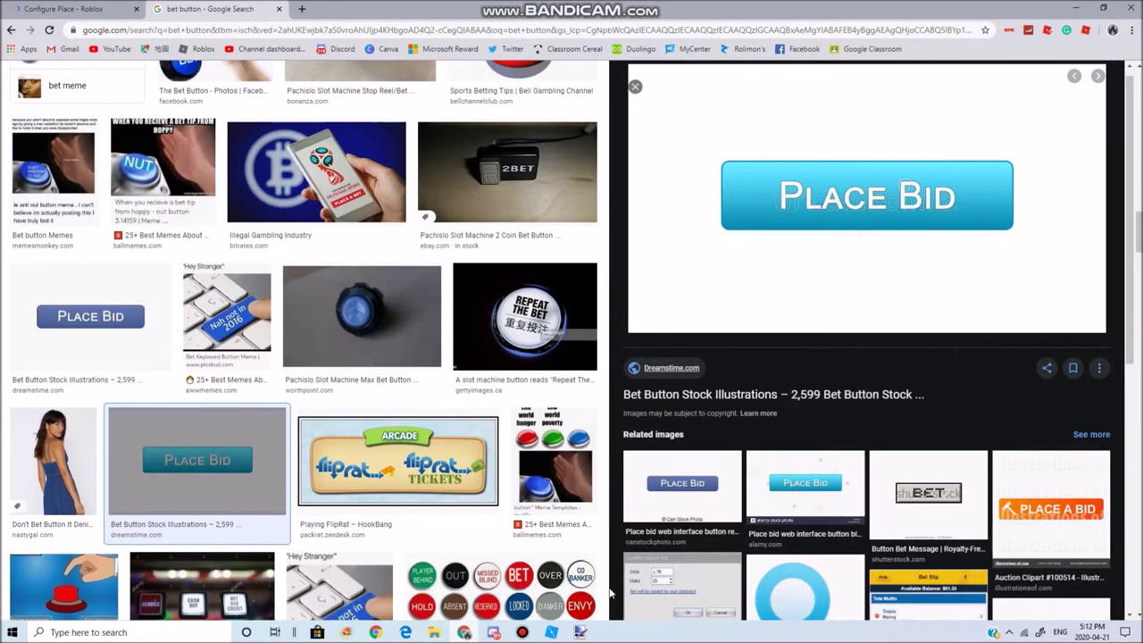
Switch to paint.net, create a new 800 × 450 pixel image and paste the copied button picture into it
click(581, 631)
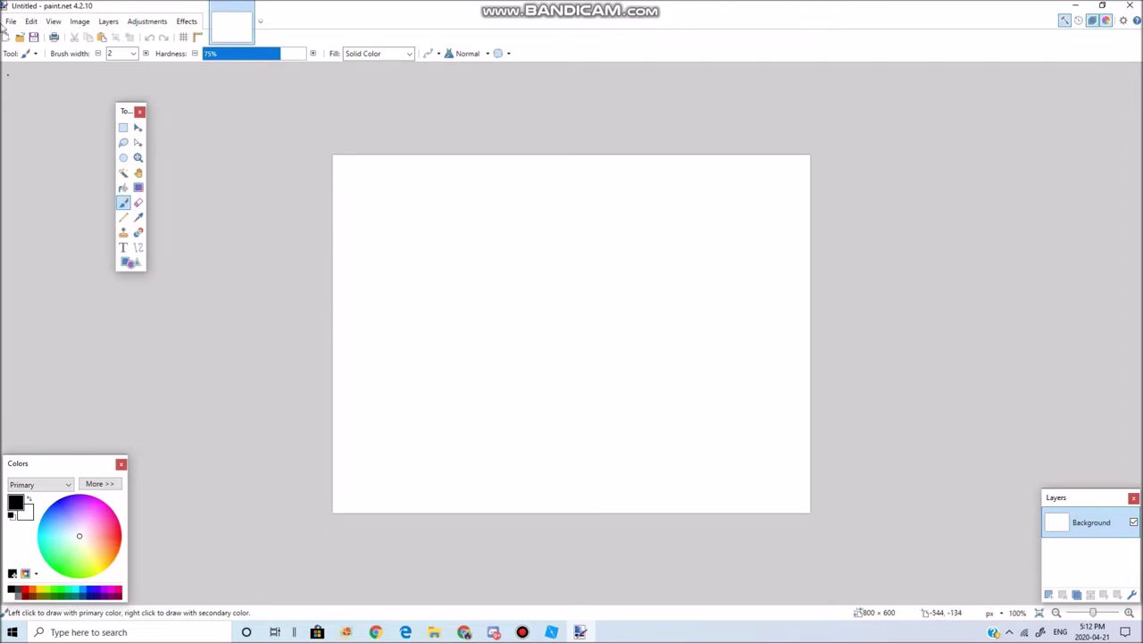
key(ctrl+n)
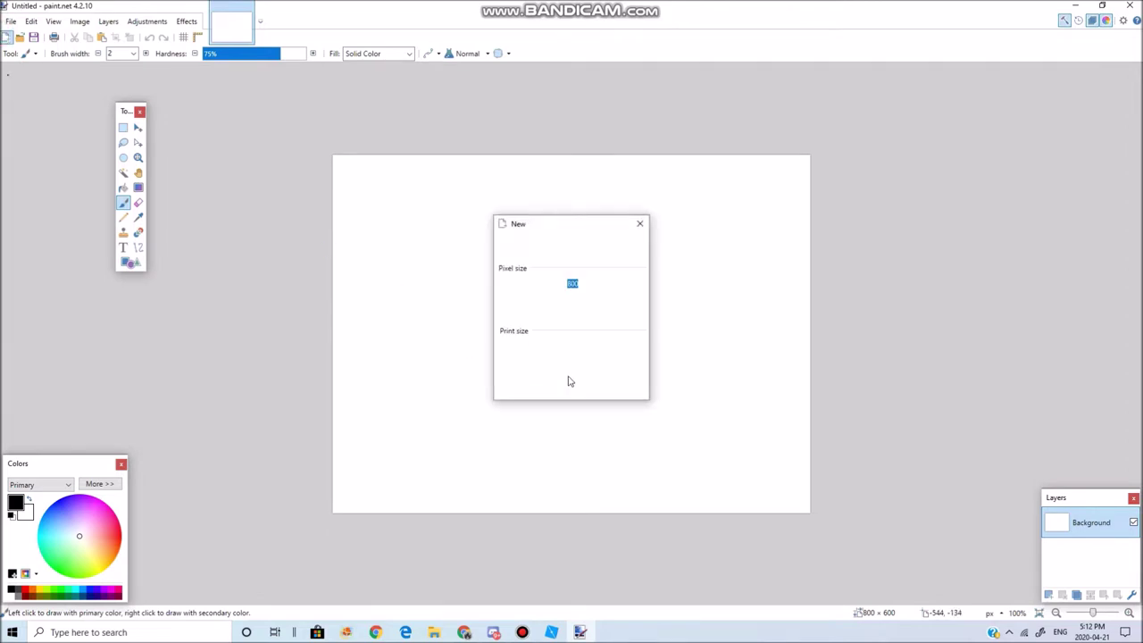
click(567, 385)
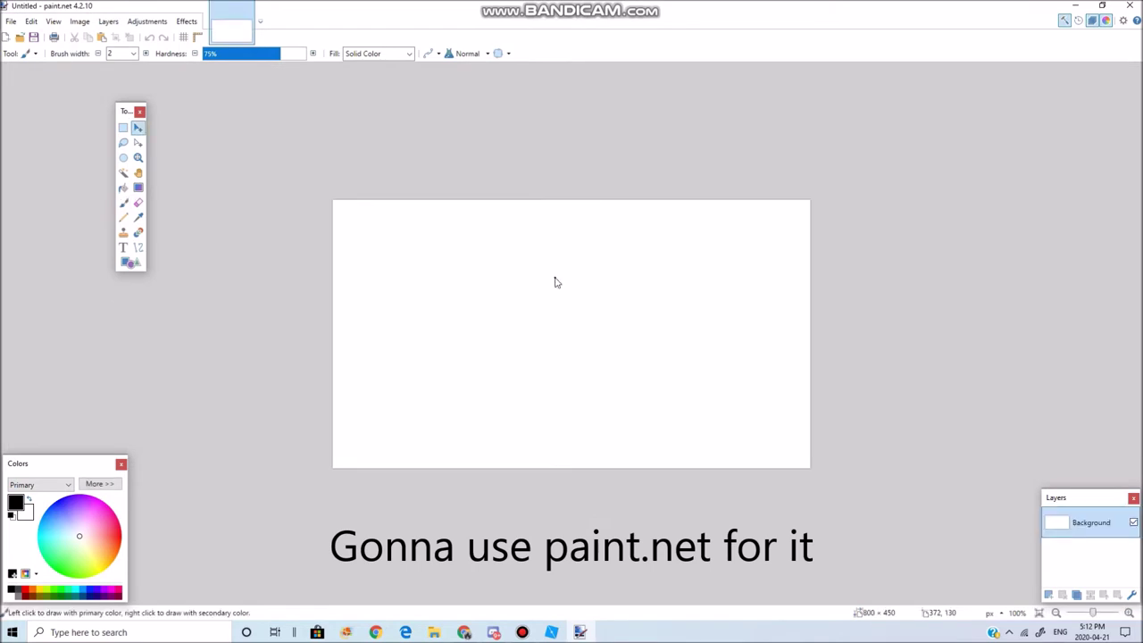
key(ctrl+v)
Select the white area above the button with Rectangle Select, about 800 × 161 pixels across the full image width
ctrl+scroll(531, 290, up, 4)
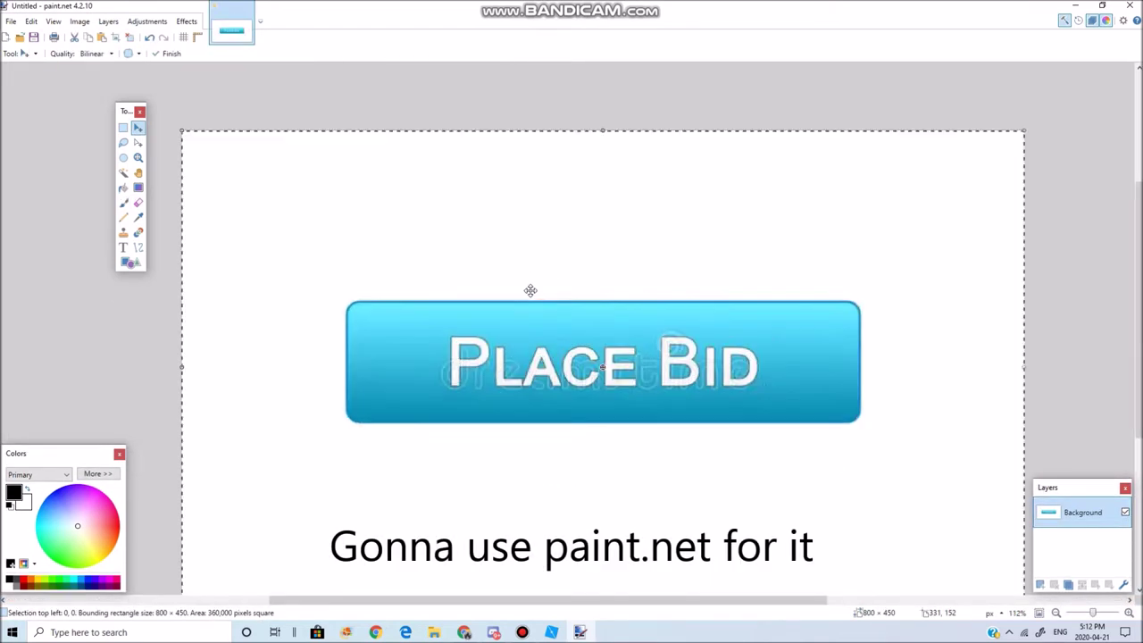
ctrl+scroll(531, 290, down, 3)
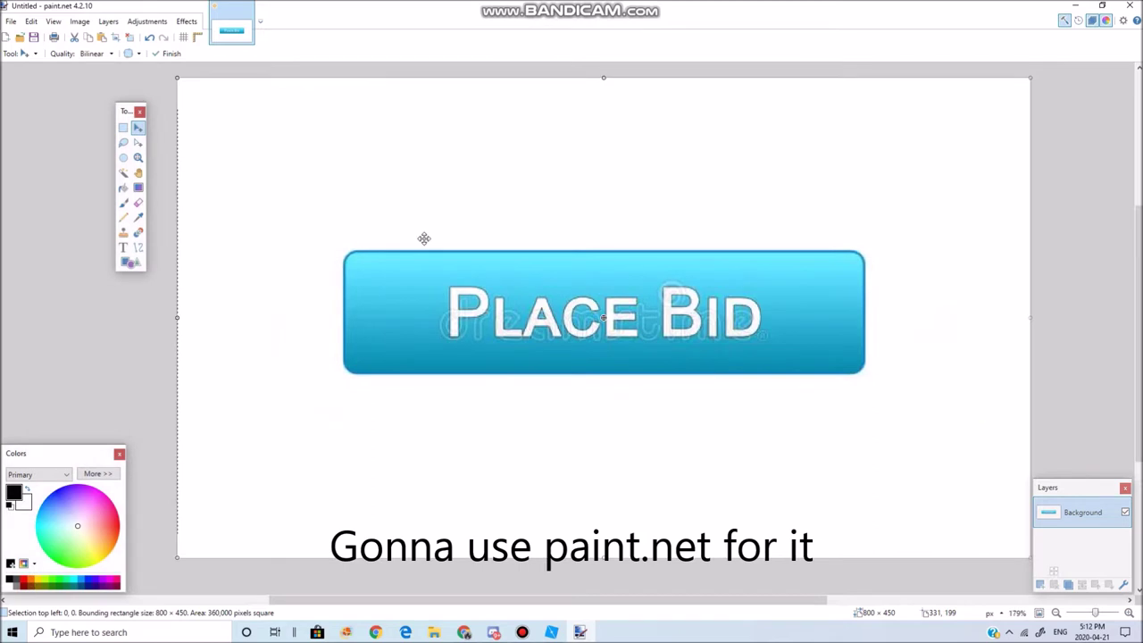
click(124, 128)
click(271, 111)
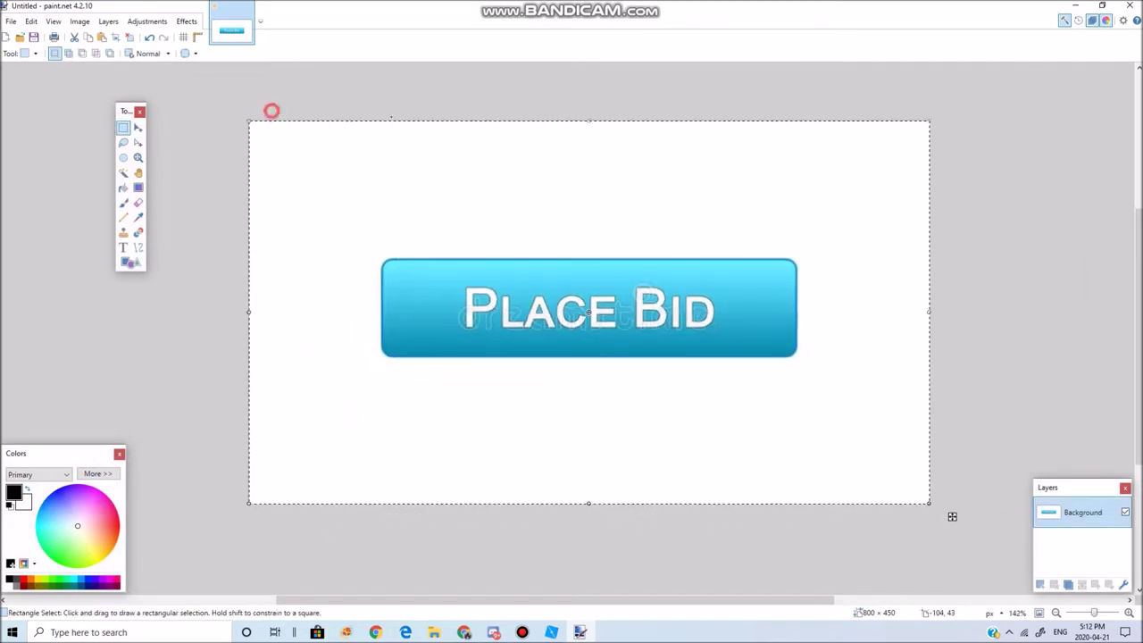
drag(464, 143, 930, 257)
click(213, 113)
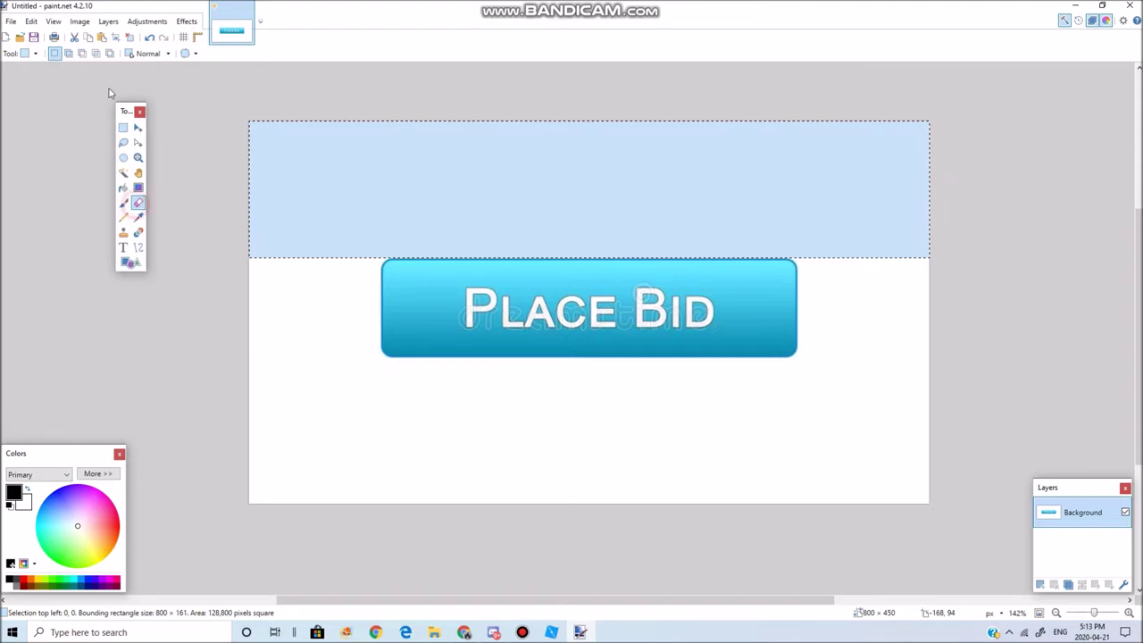
Erase the white background around the Place Bid button to transparency using the Eraser with brush width 90
click(138, 202)
click(133, 53)
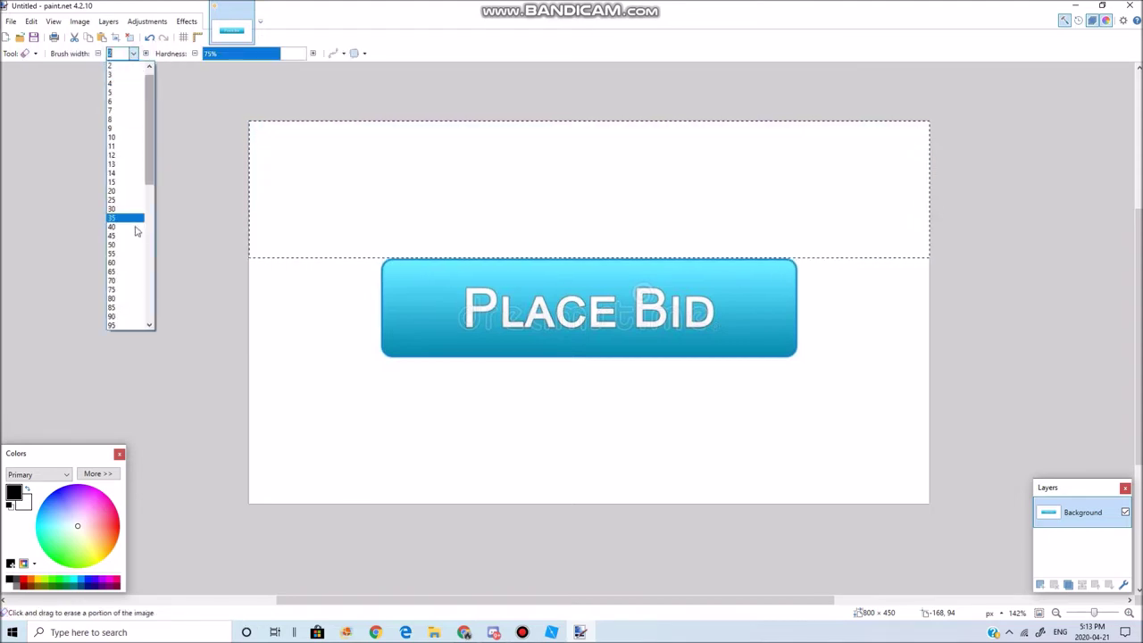
click(125, 227)
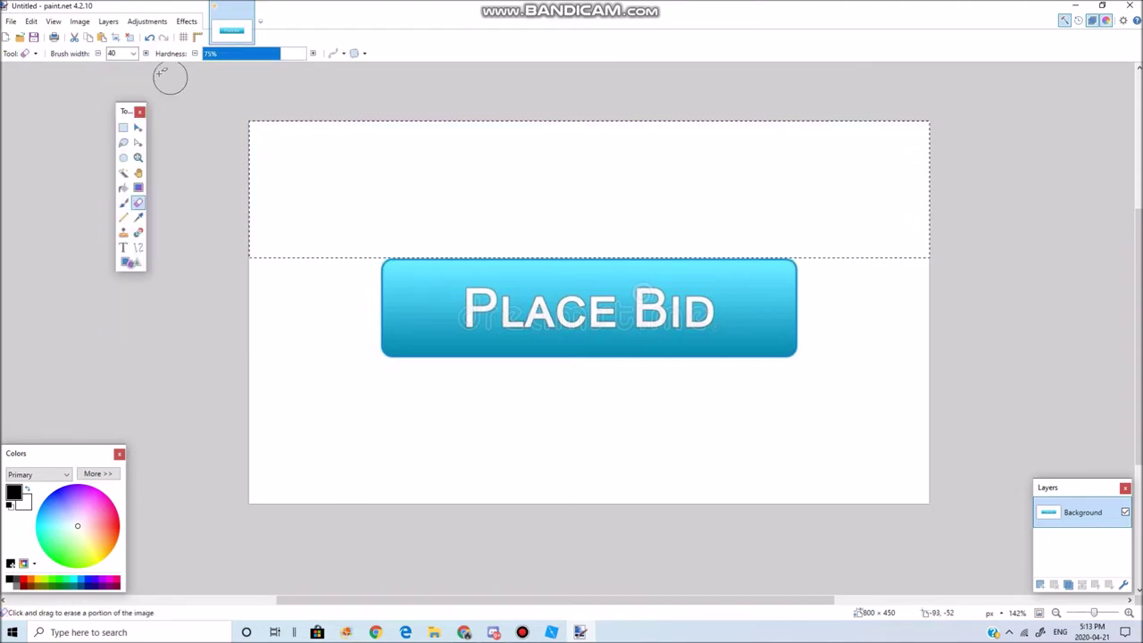
click(132, 55)
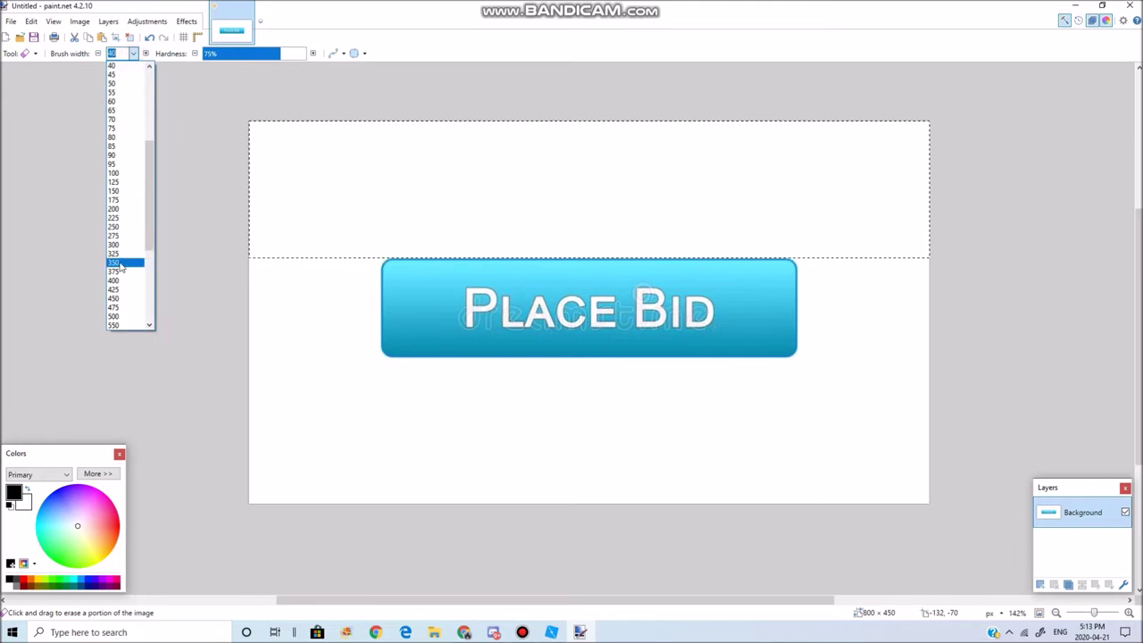
click(538, 176)
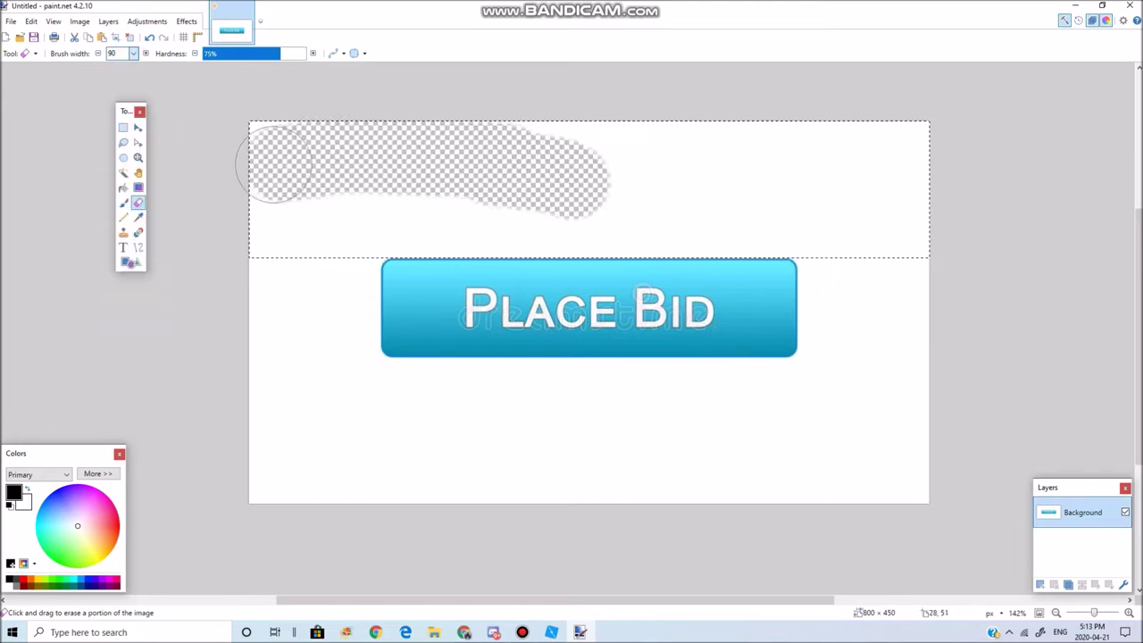
mouse_move(467, 127)
mouse_down()
mouse_move(624, 119)
mouse_move(860, 146)
mouse_move(698, 164)
mouse_move(592, 207)
mouse_move(711, 217)
mouse_move(399, 240)
mouse_move(516, 234)
mouse_move(356, 207)
mouse_move(224, 235)
mouse_move(789, 239)
mouse_up()
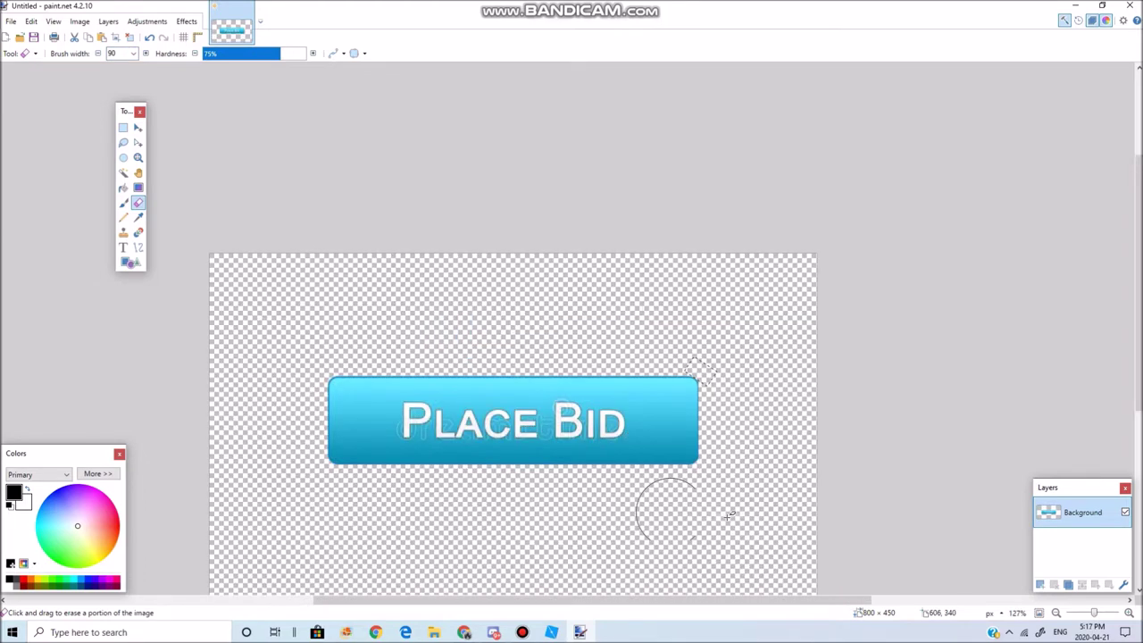
scroll(706, 538, down, 3)
scroll(623, 565, up, 1)
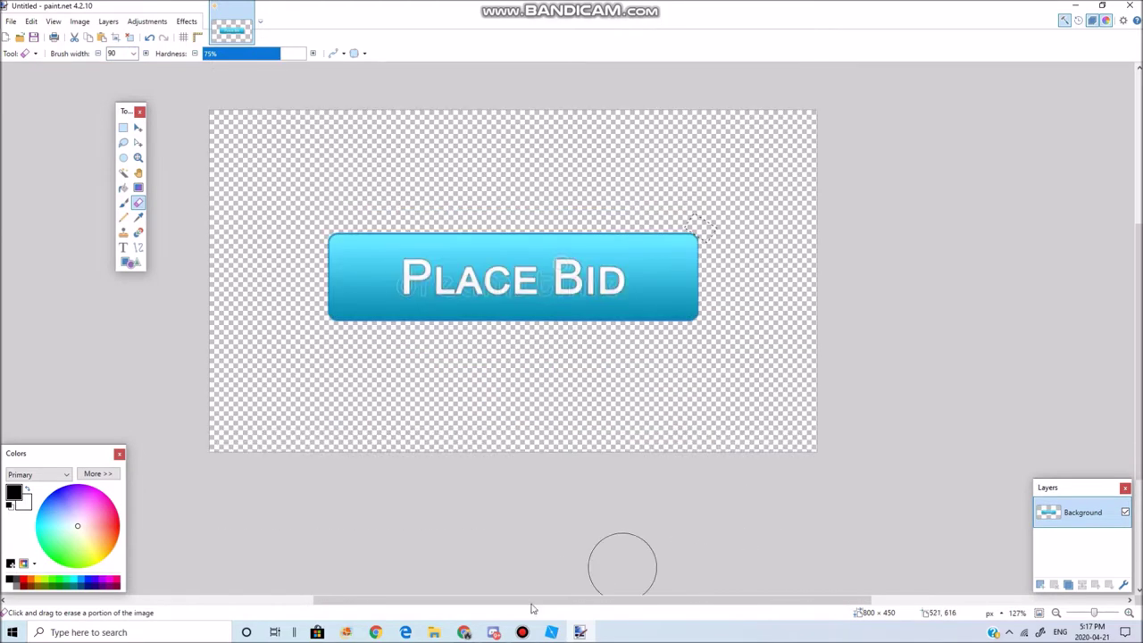
click(522, 632)
click(522, 632)
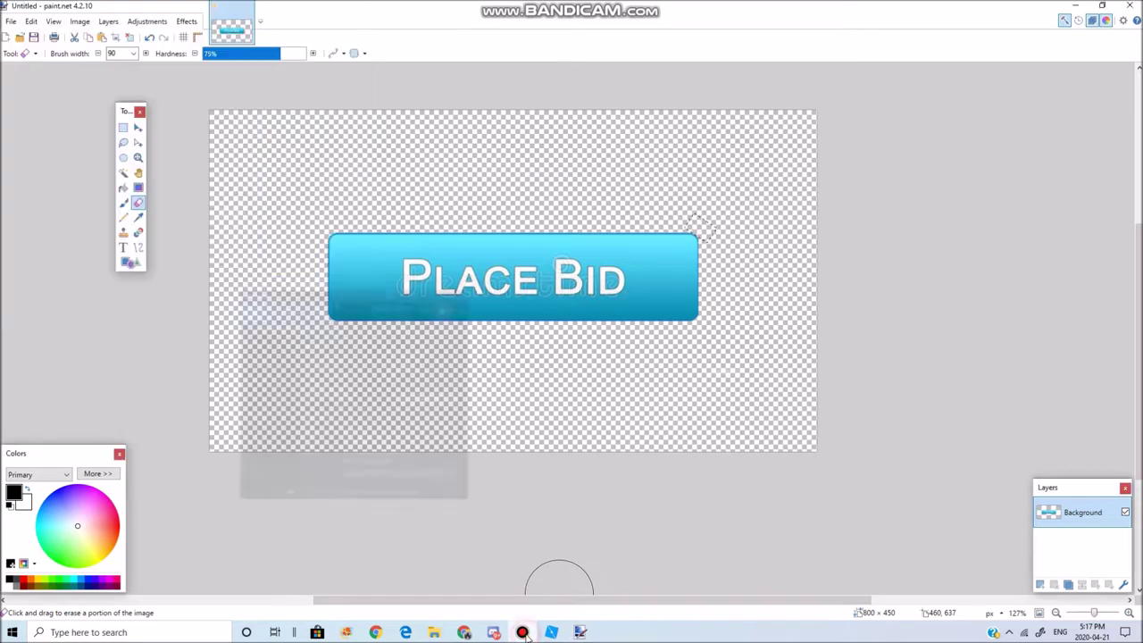
Save the image as "Place Bid Button" in PNG format in the Downloads folder, accepting the offered save settings
click(8, 21)
click(45, 122)
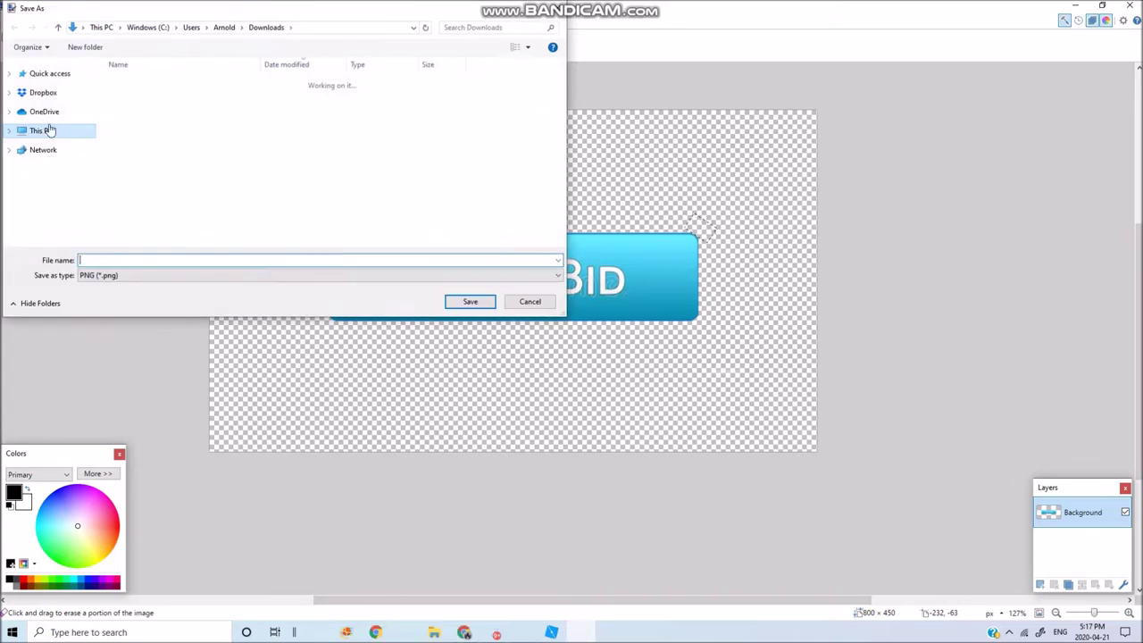
text(Place Bid Button)
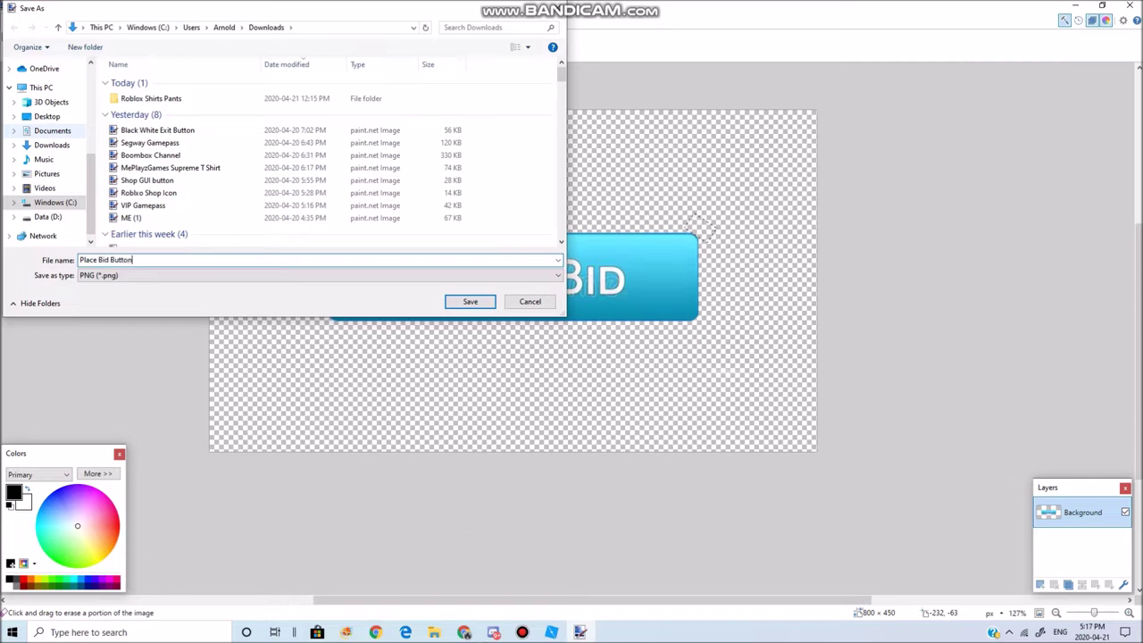
click(474, 301)
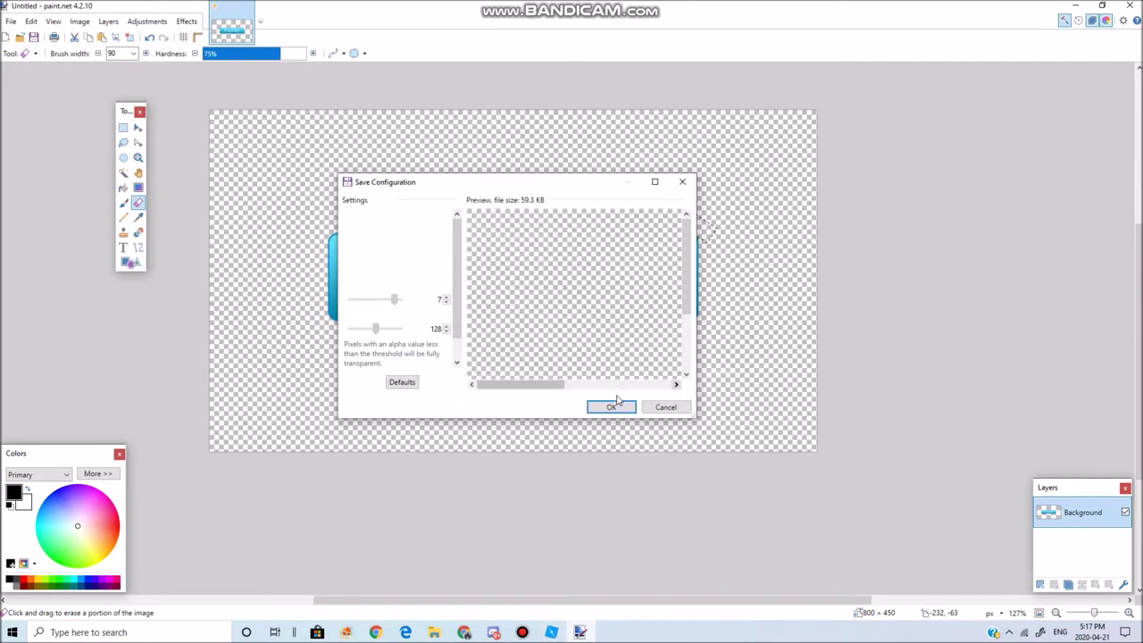
click(610, 407)
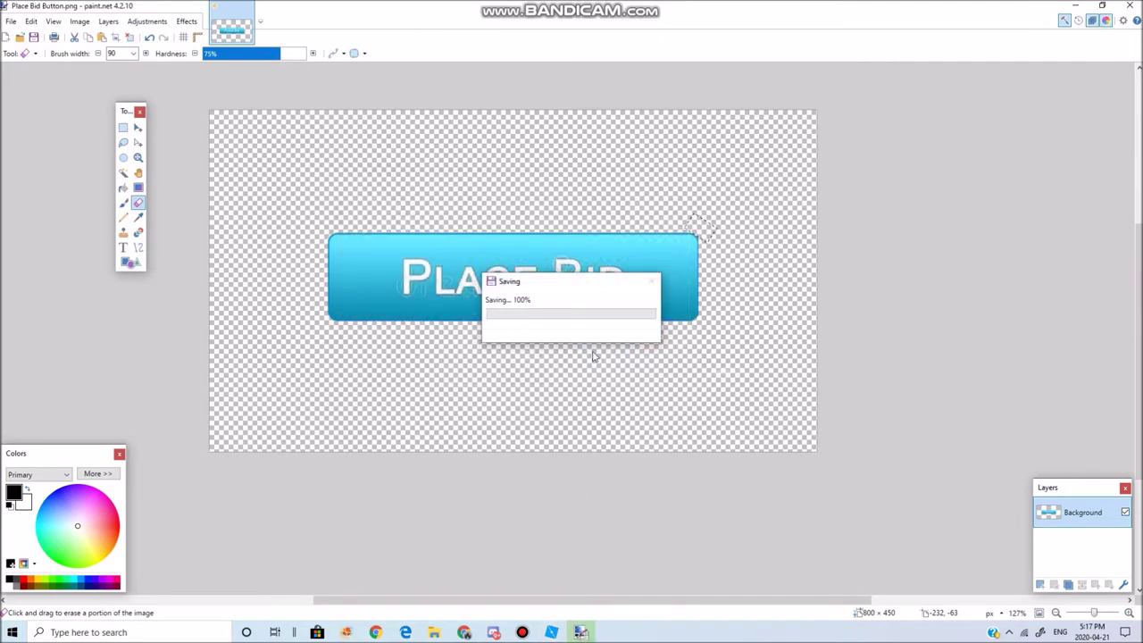
Switch to Roblox Studio, add an ImageButton to the ScreenGui and move it near the screen's centre, at about 604, 282
click(579, 633)
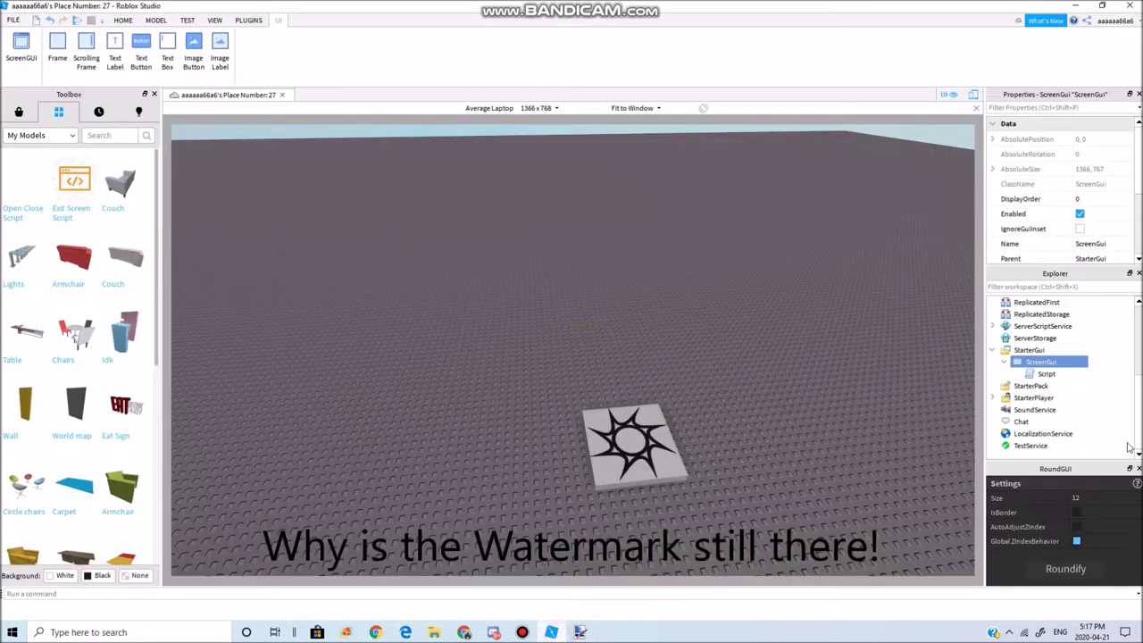
click(1062, 362)
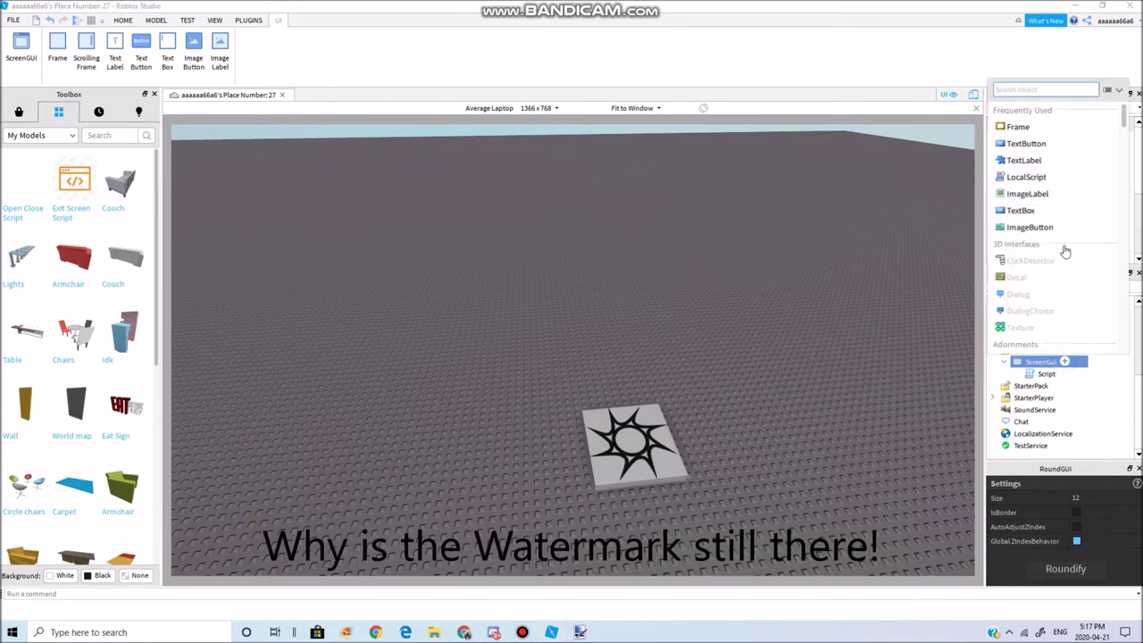
click(1066, 230)
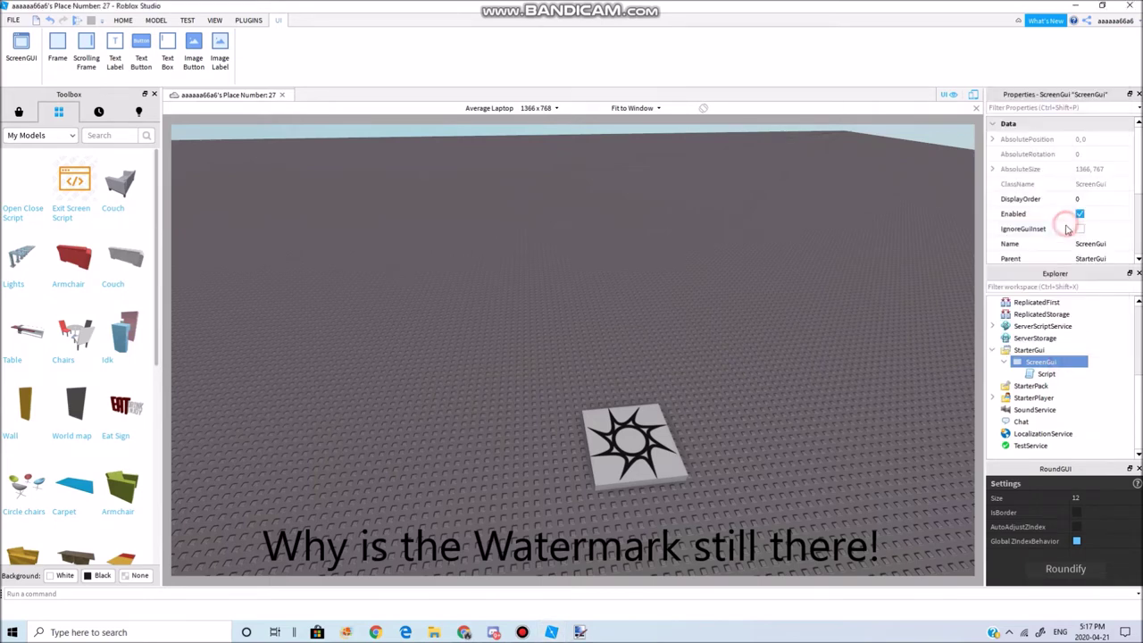
click(1046, 386)
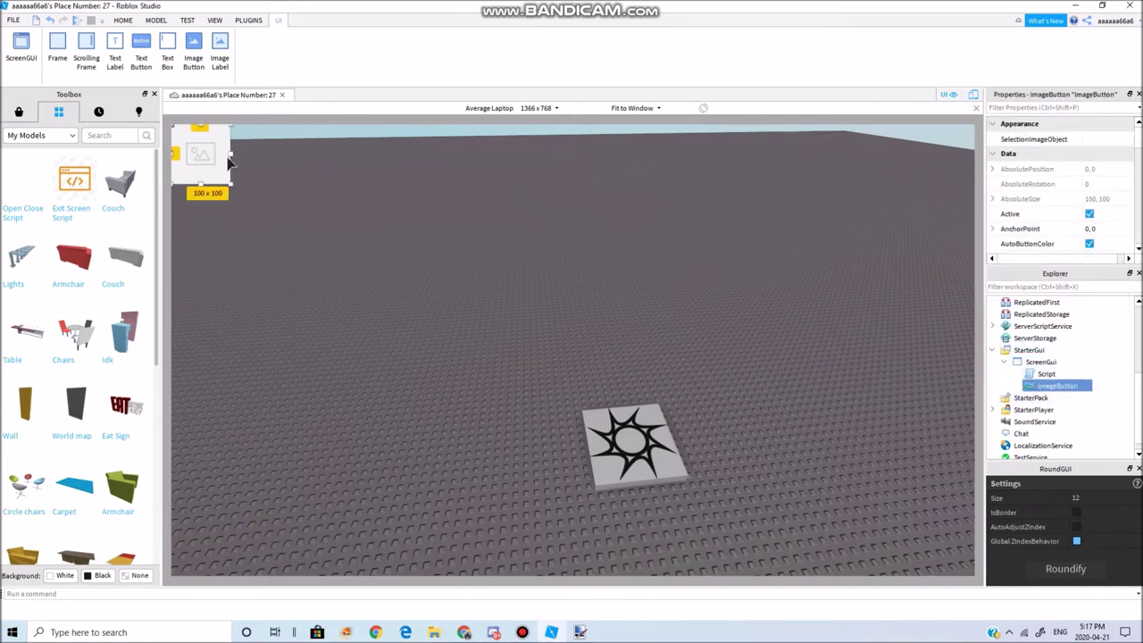
drag(217, 152, 555, 320)
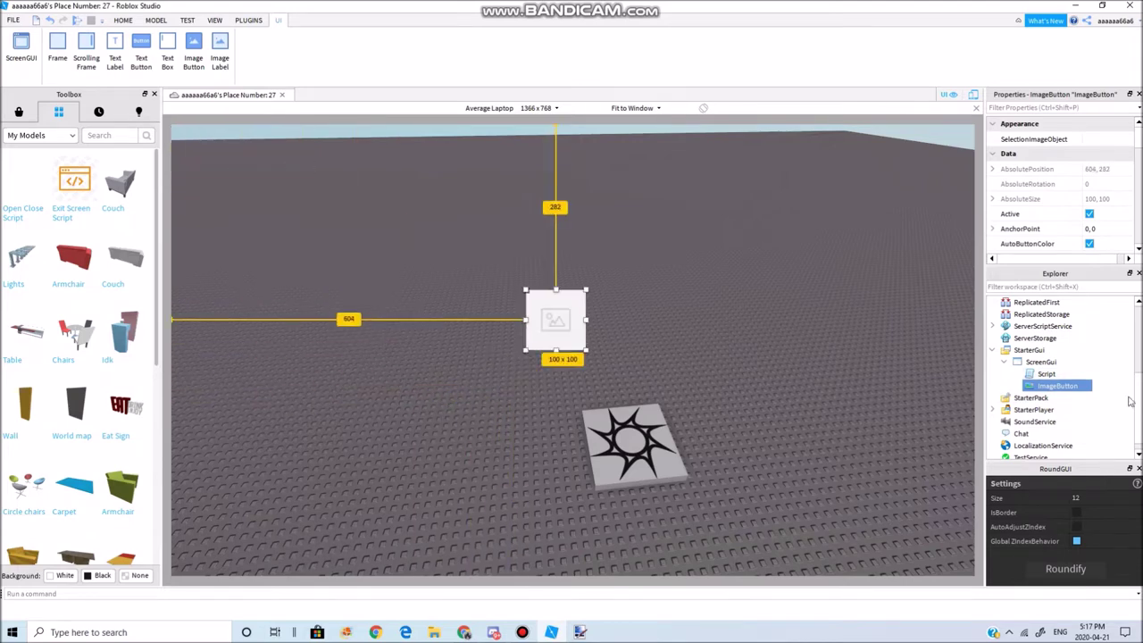
Upload the Place Bid Button picture from the Downloads folder as the ImageButton's image
scroll(1123, 204, down, 5)
scroll(1116, 204, down, 3)
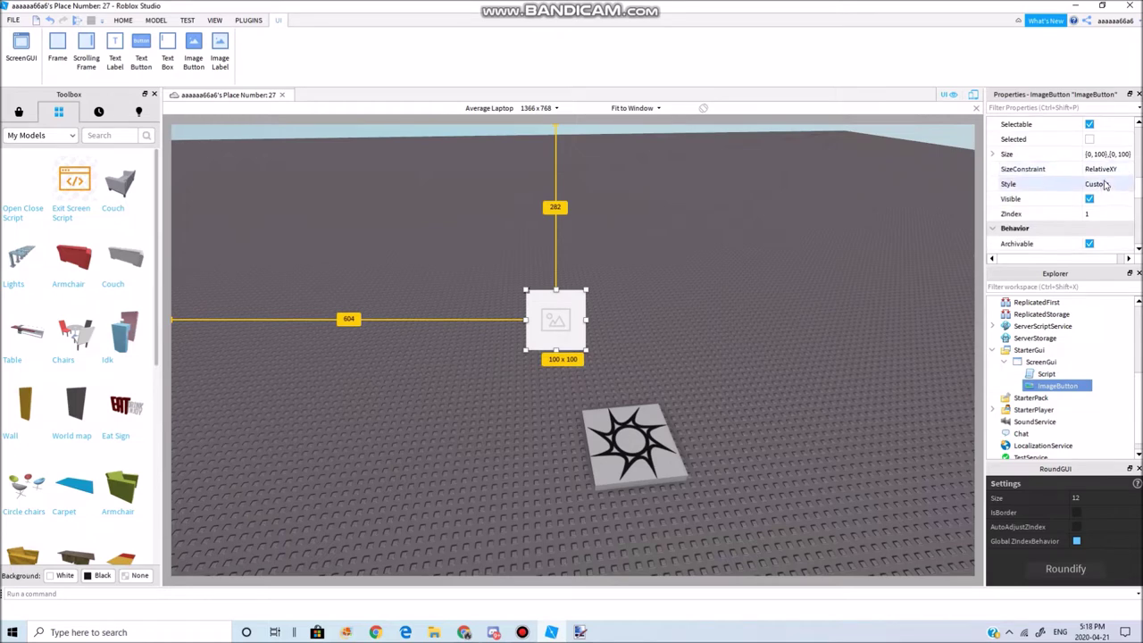
click(1119, 184)
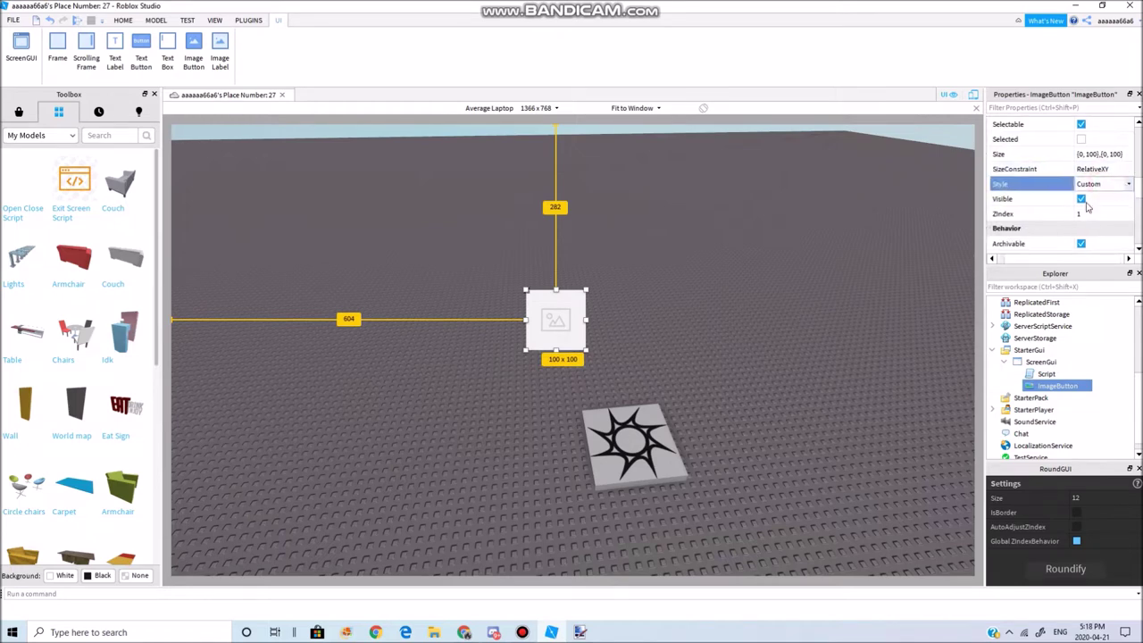
scroll(1111, 198, down, 4)
click(1099, 185)
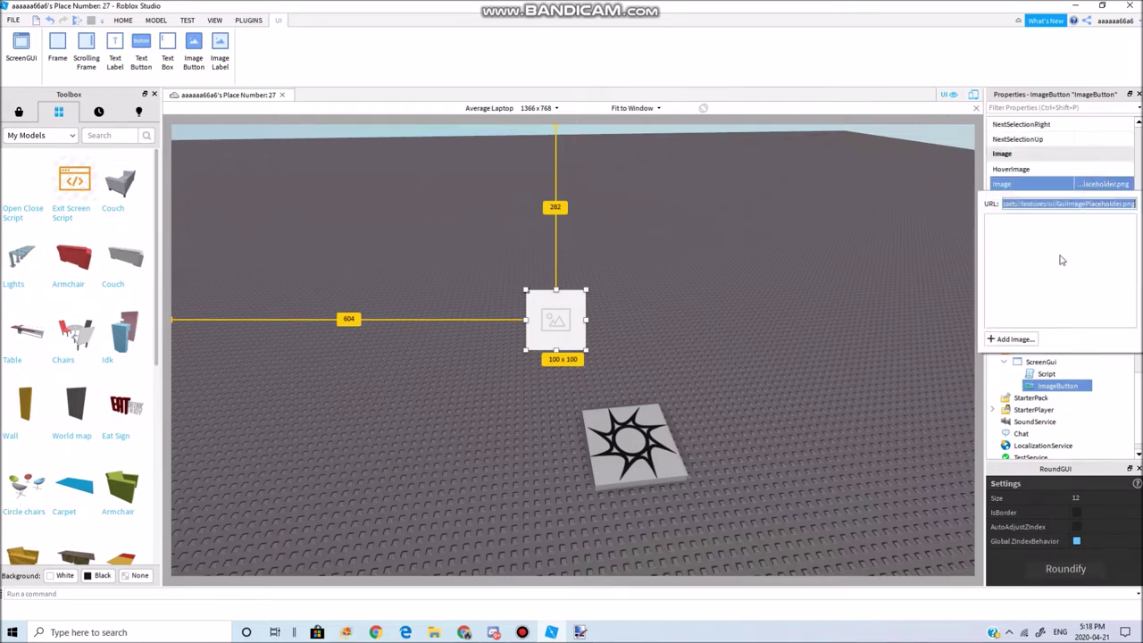
click(1013, 339)
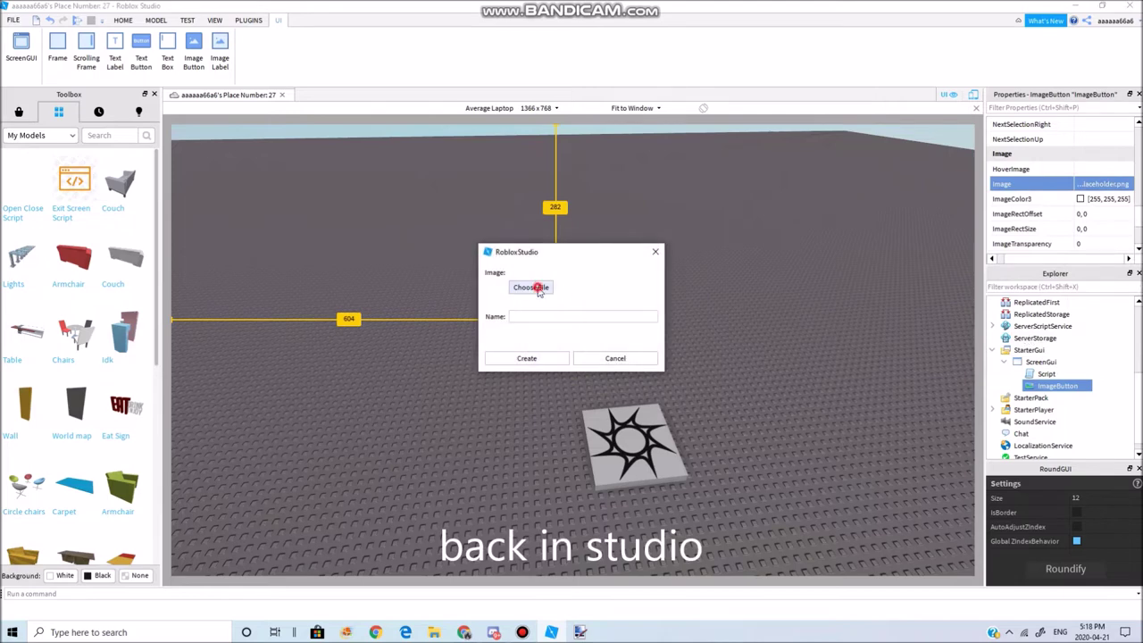
click(536, 286)
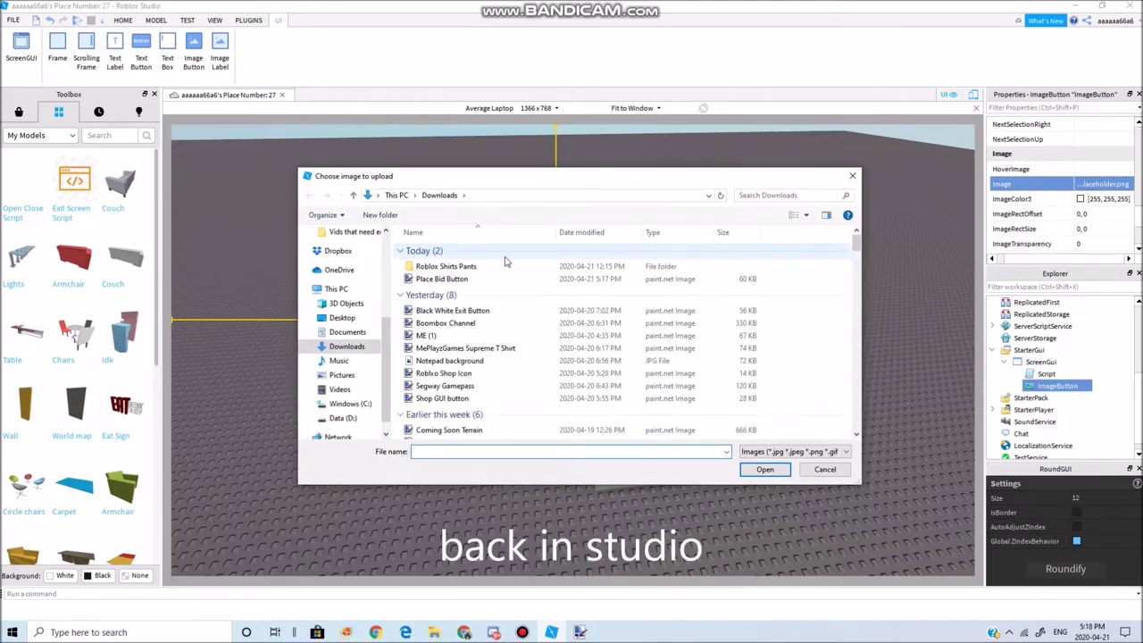
click(498, 278)
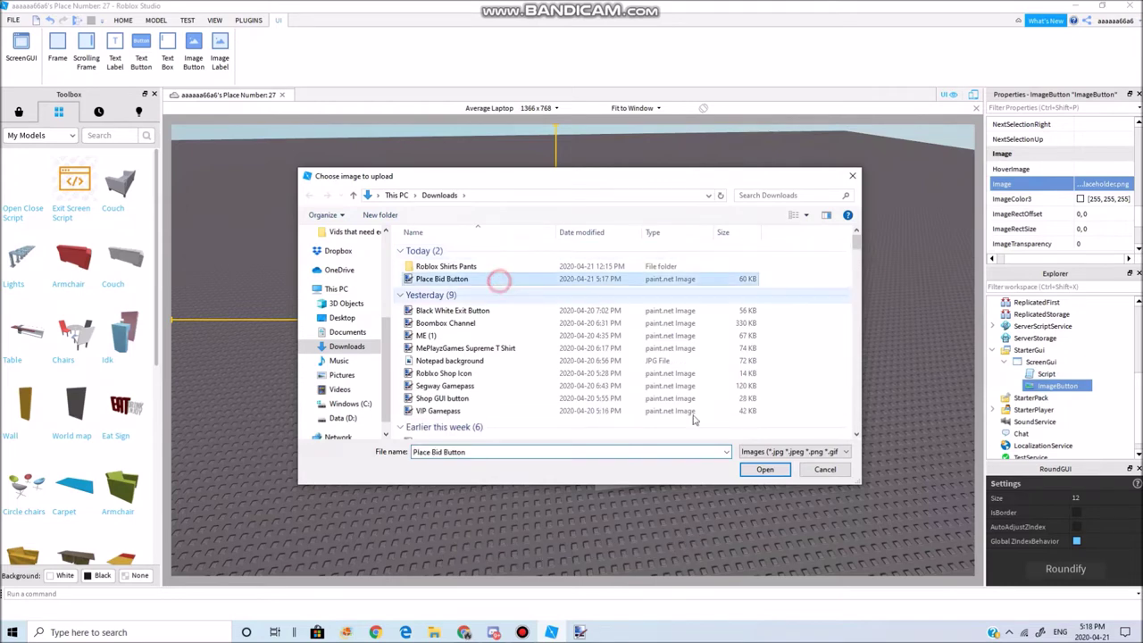
click(761, 467)
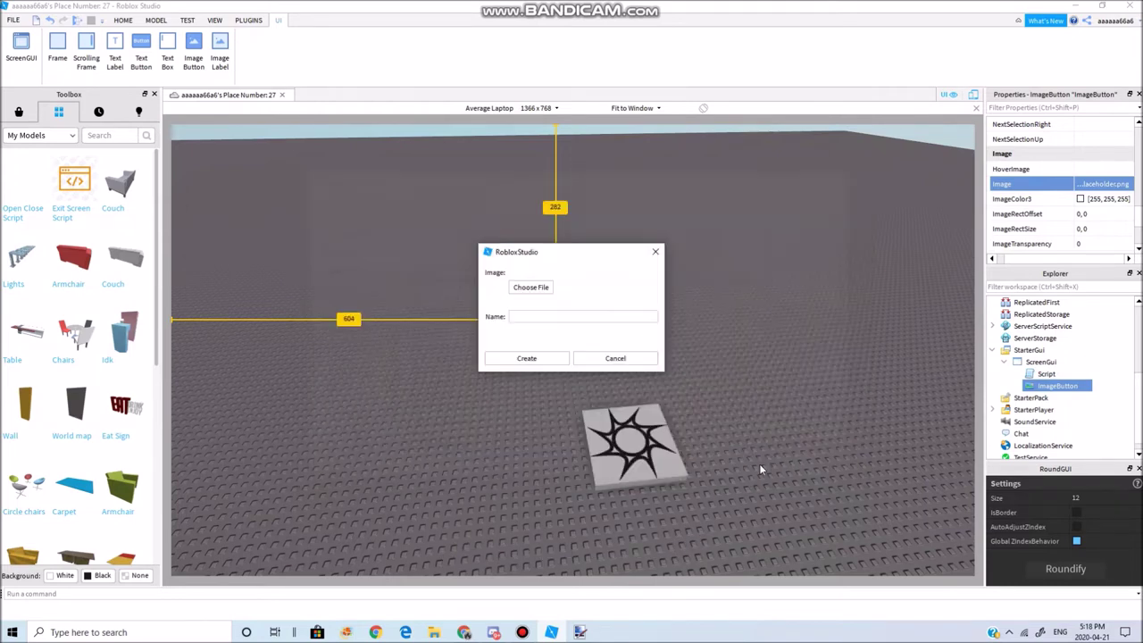
click(563, 360)
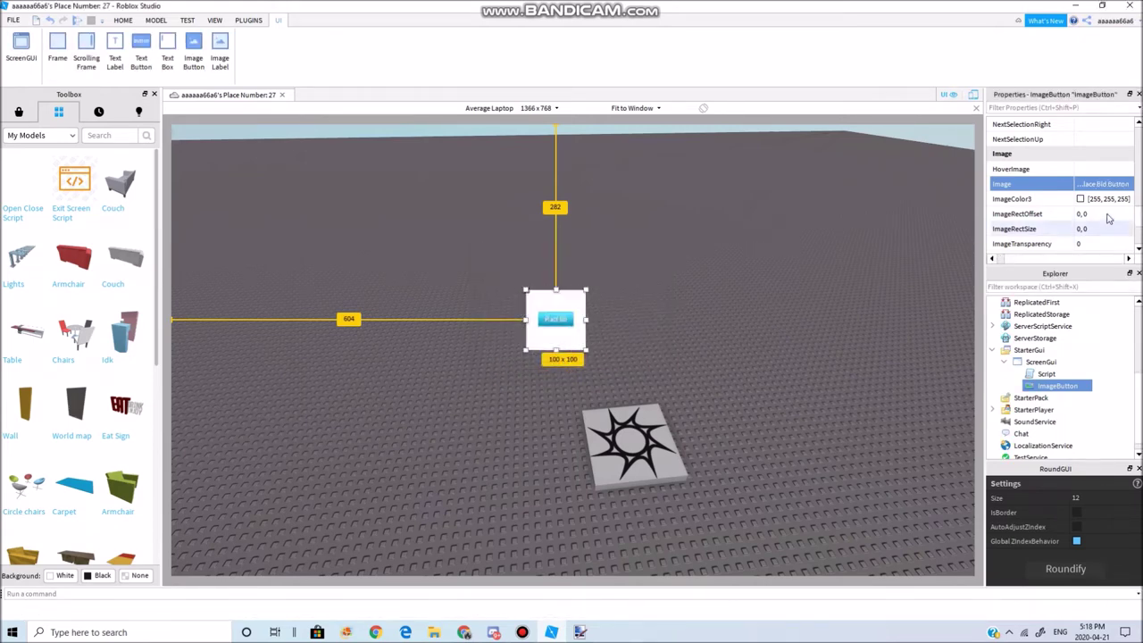
Set the ImageButton's BackgroundTransparency to 1
scroll(1094, 213, up, 8)
scroll(1095, 212, up, 4)
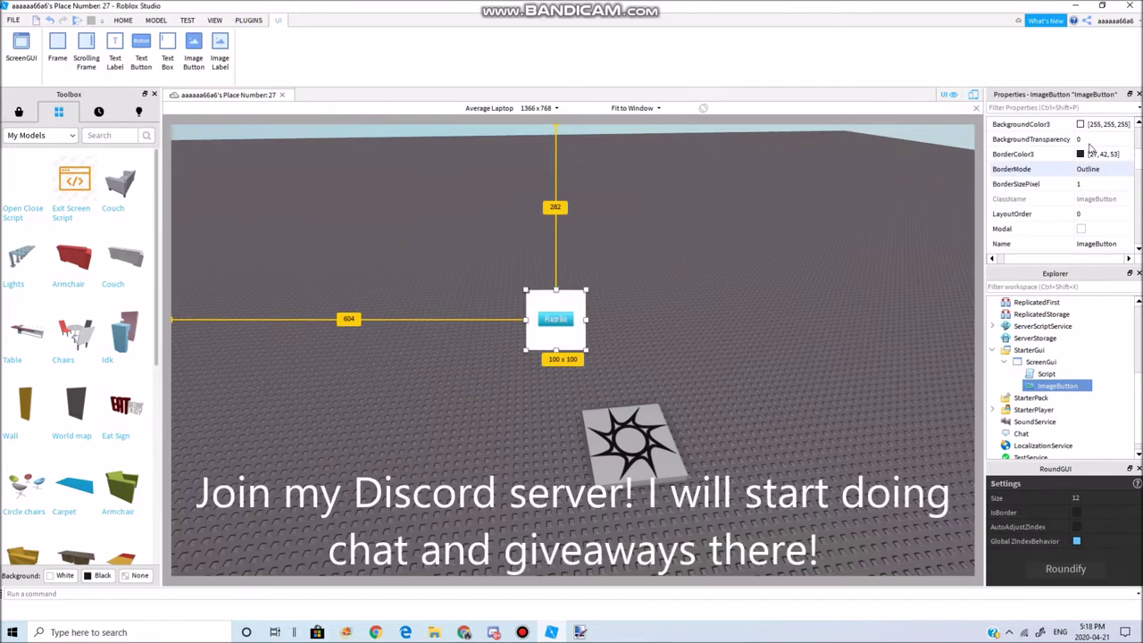
click(1086, 140)
text(1)
key(Return)
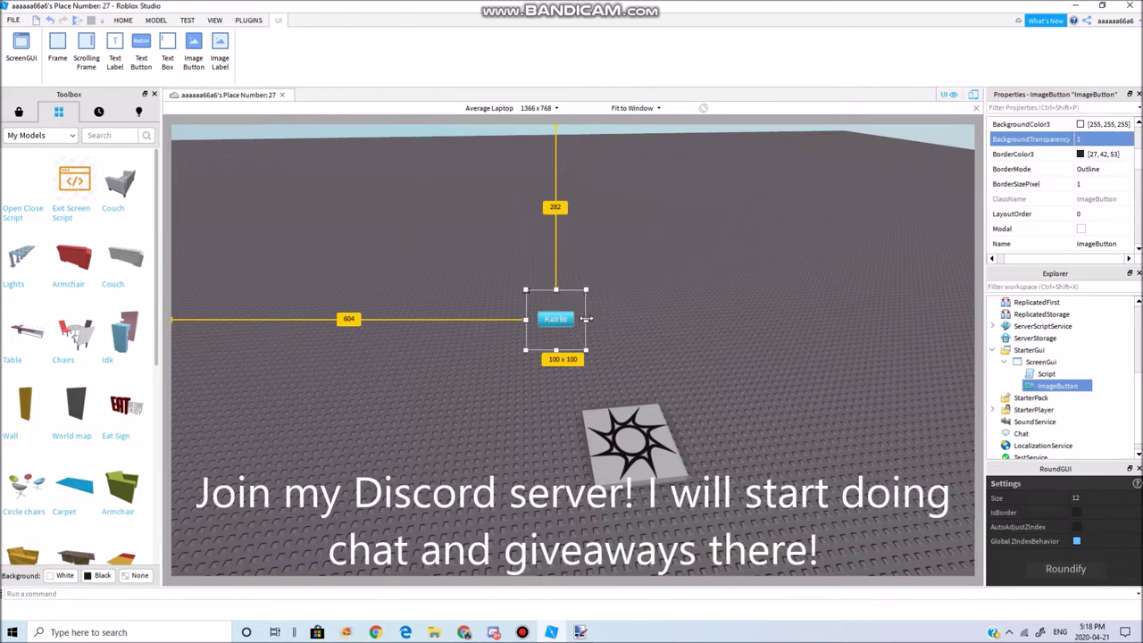
Enlarge the ImageButton to about 874 × 517 and centre it on the screen, at about 246, 99
drag(709, 309, 799, 309)
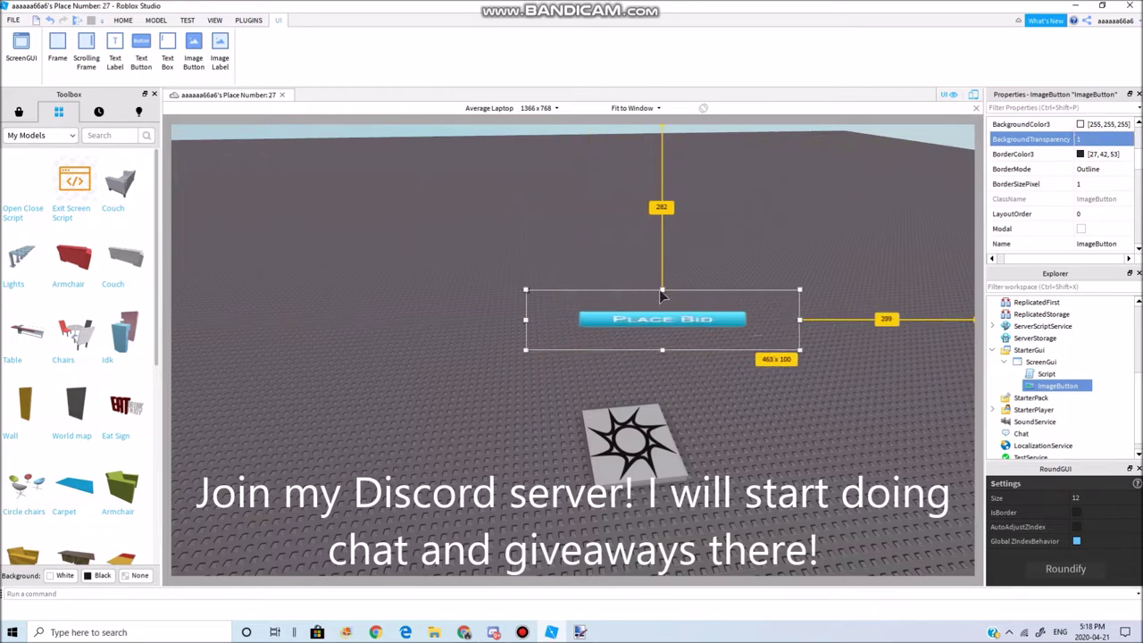
drag(663, 288, 680, 170)
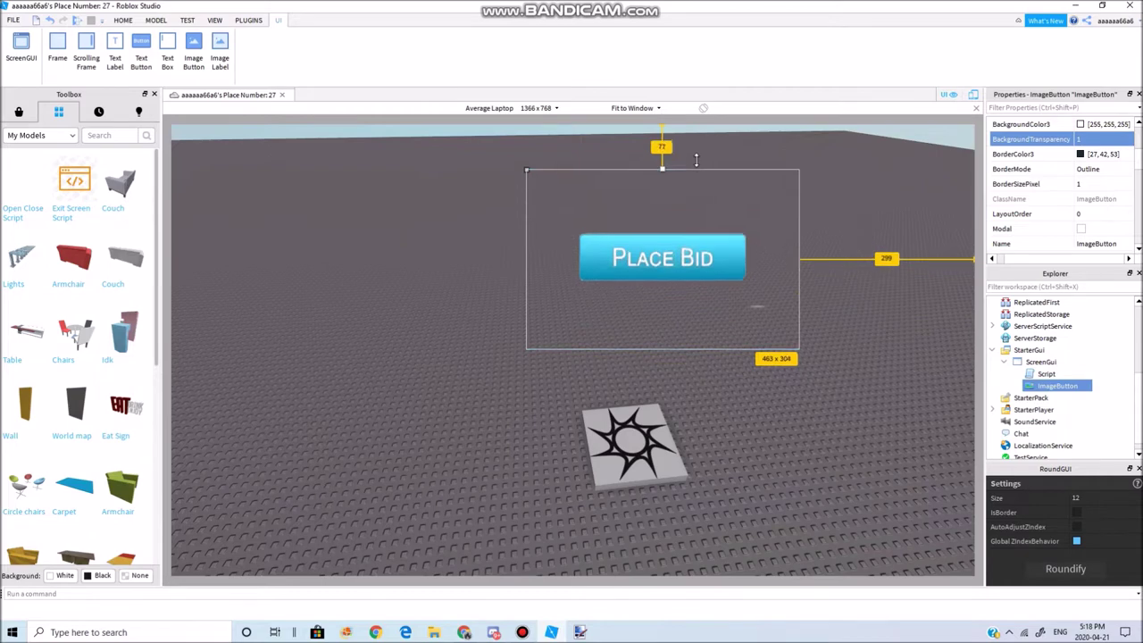
click(684, 239)
drag(617, 350, 465, 361)
drag(640, 369, 883, 487)
drag(734, 349, 679, 340)
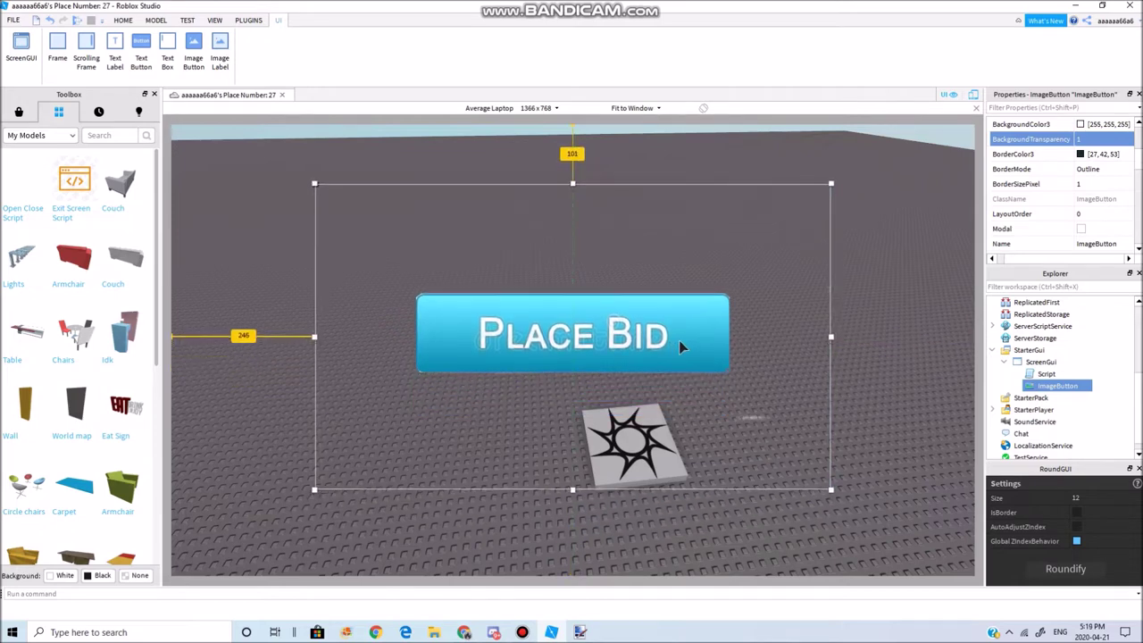
Rename the ImageButton in the ScreenGui as Button
click(882, 340)
right_drag(870, 342, 890, 320)
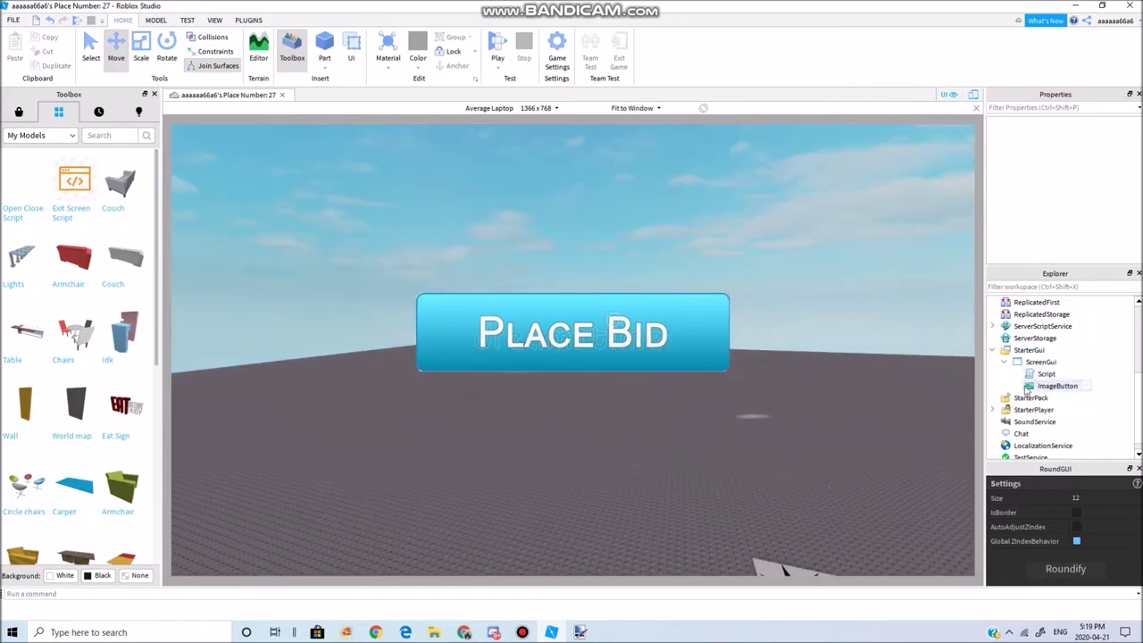
click(1054, 386)
scroll(1083, 198, down, 5)
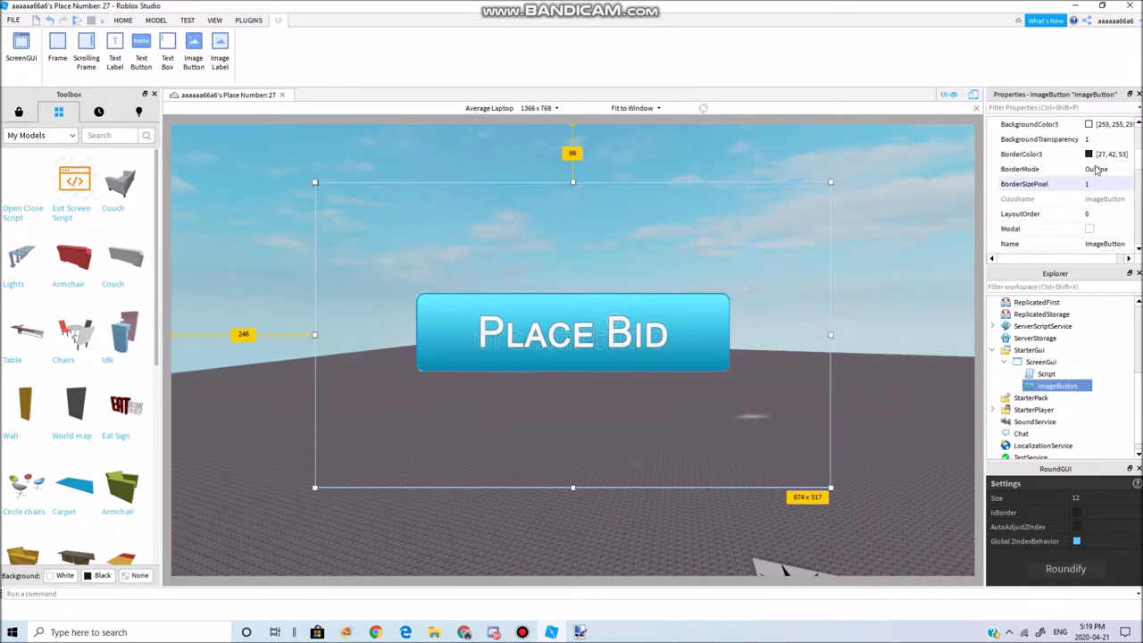
click(1110, 152)
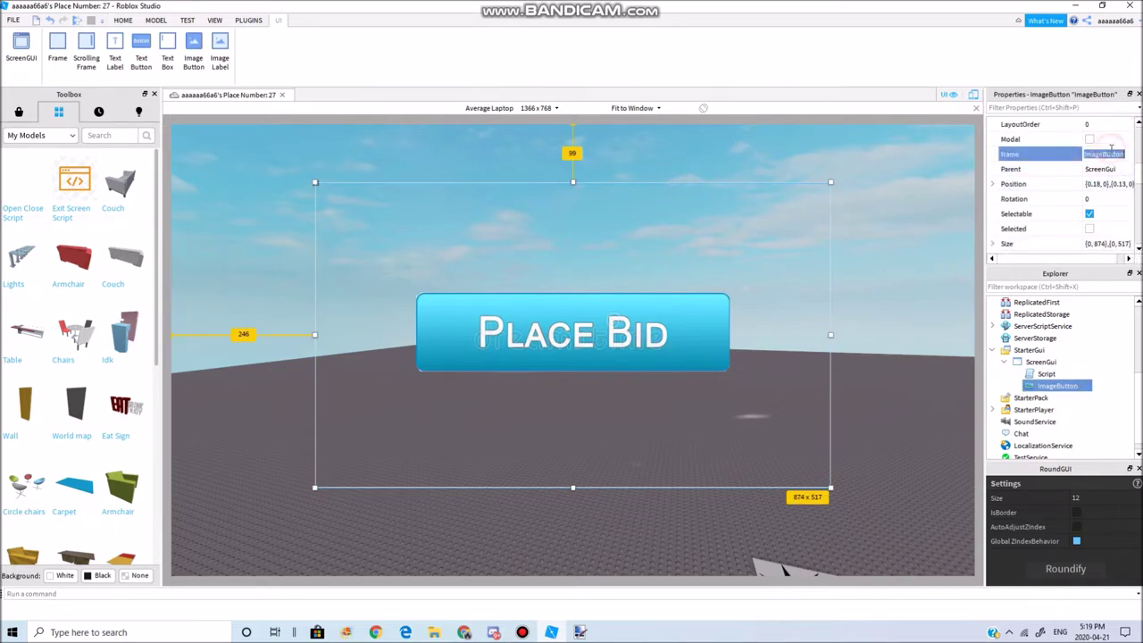
text(But)
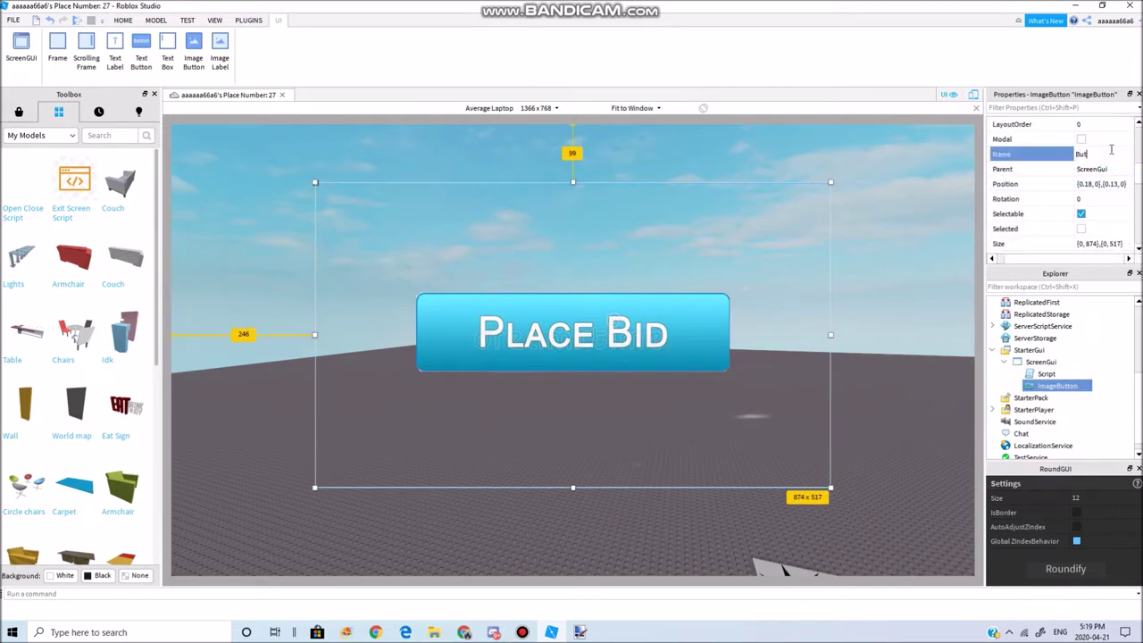
text(ton)
key(Return)
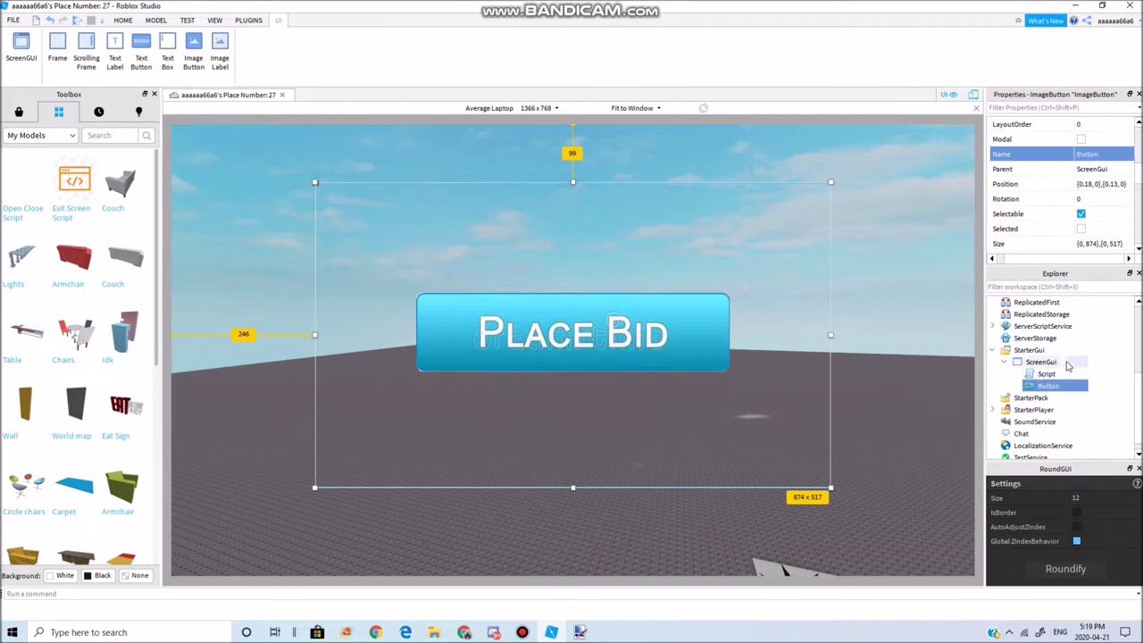
Convert the Button's size from offset to scale with the plugin and preview the layout on the iPhone 5 device
click(250, 20)
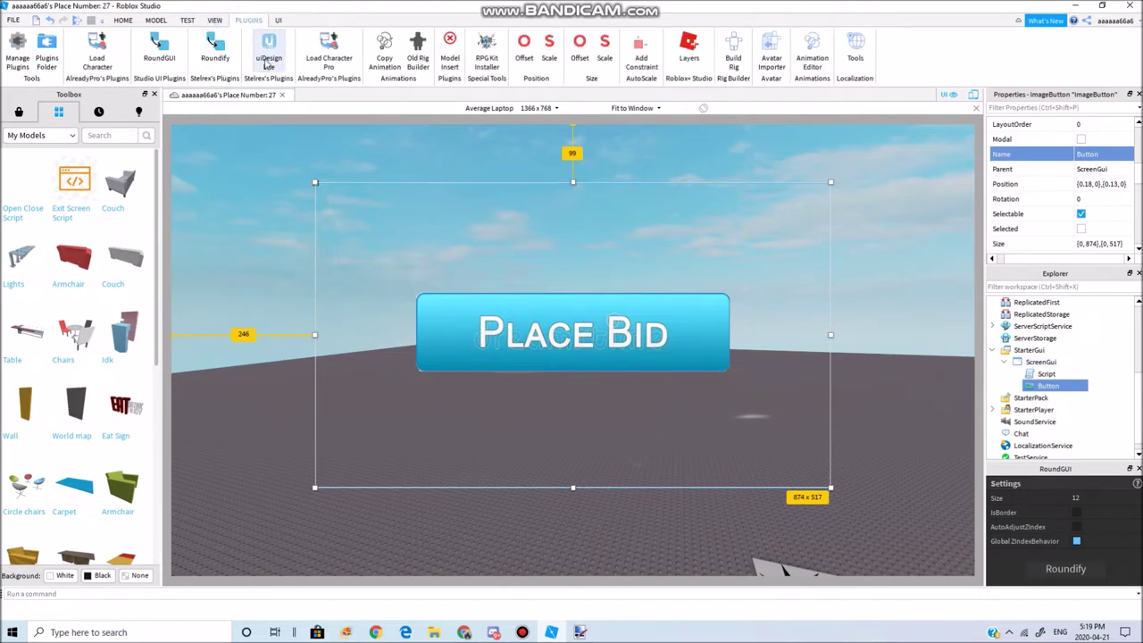
click(606, 59)
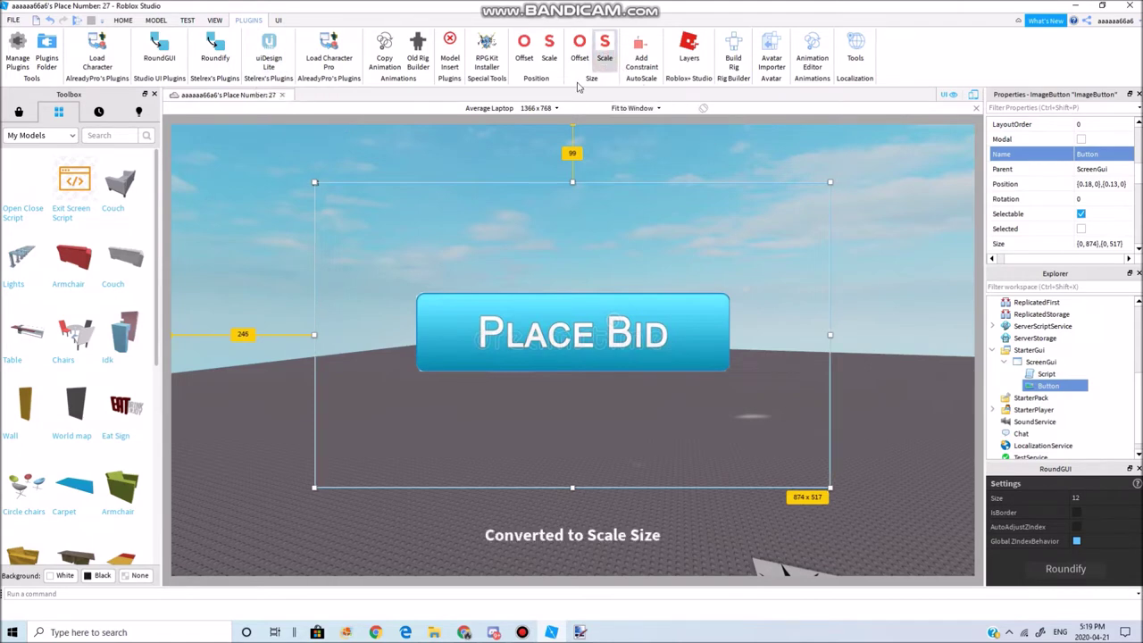
click(538, 108)
click(511, 155)
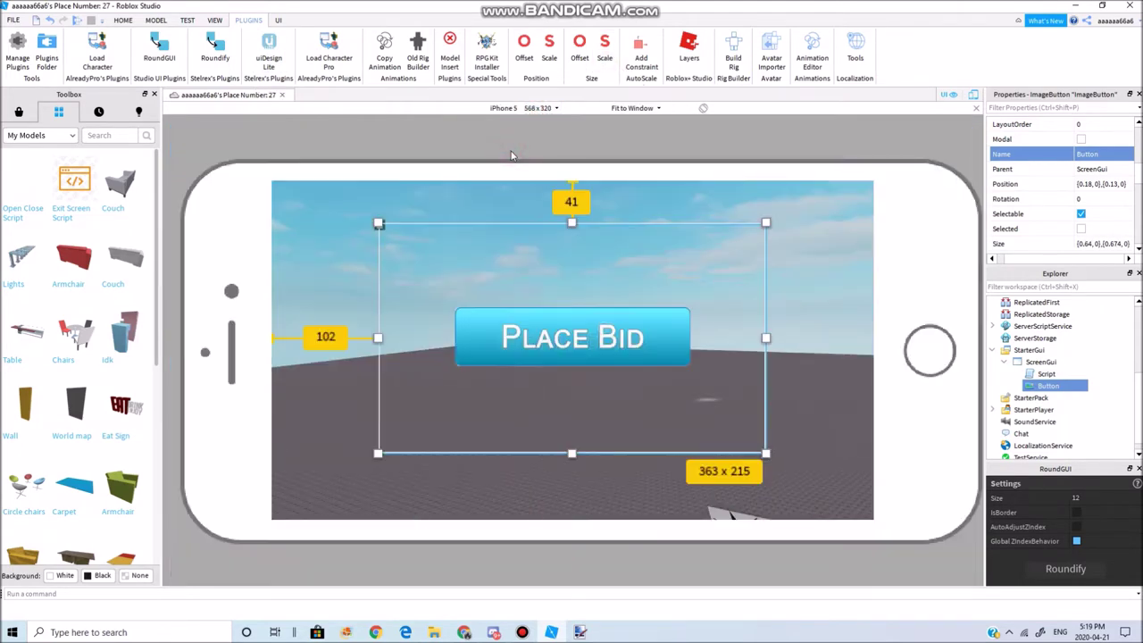
click(525, 107)
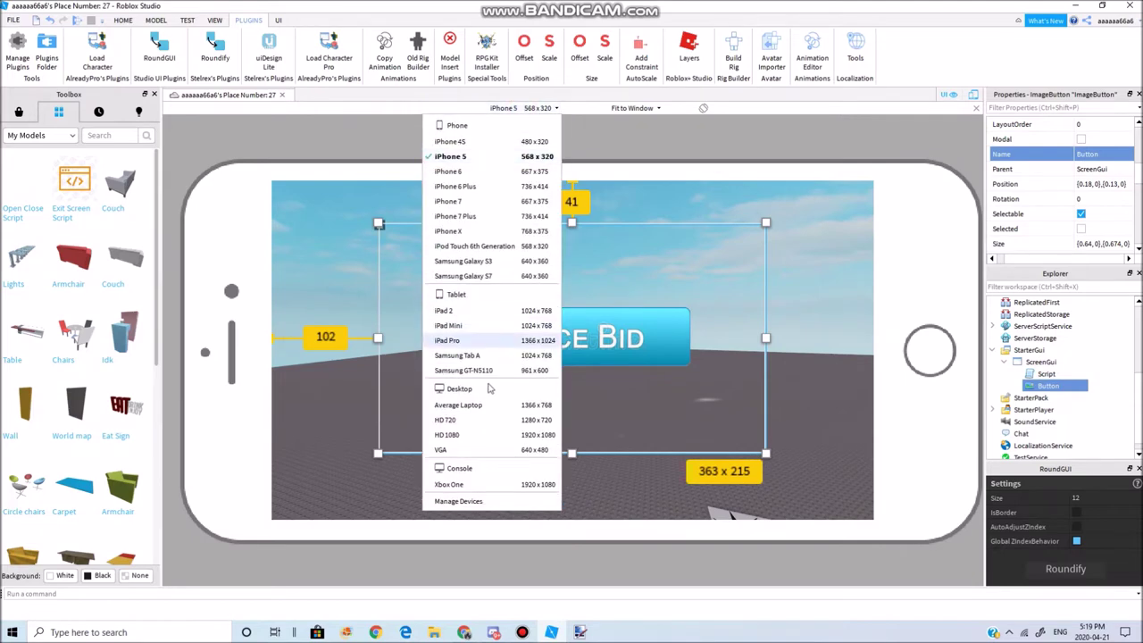
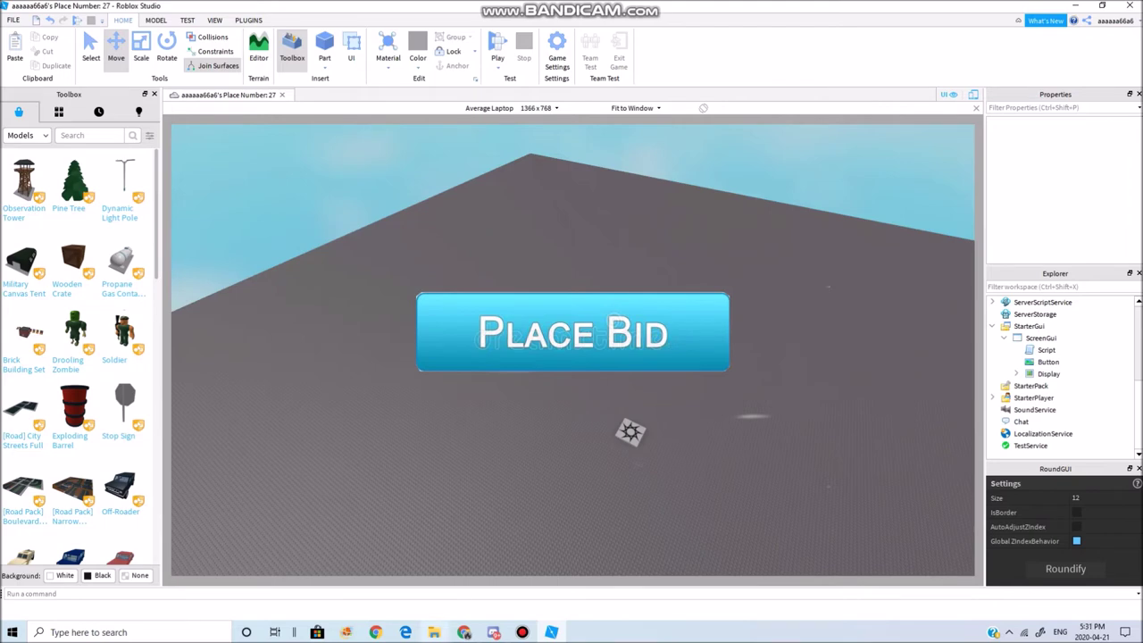
Switch to the place's configuration page in Chrome and start creating a new developer product
click(464, 632)
click(59, 11)
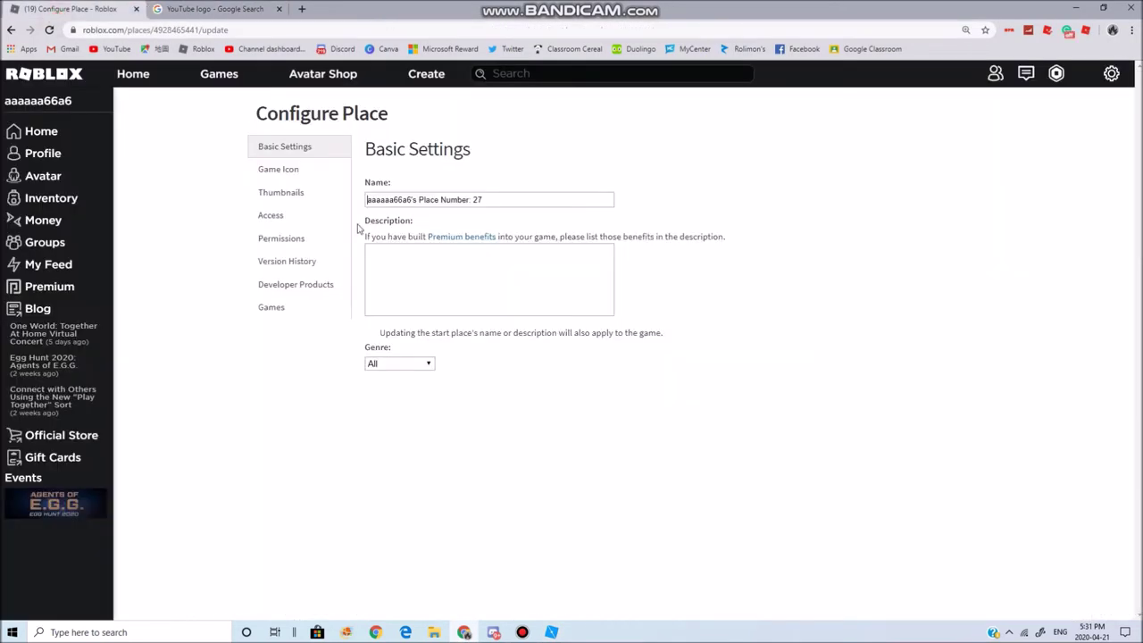
drag(518, 198, 312, 193)
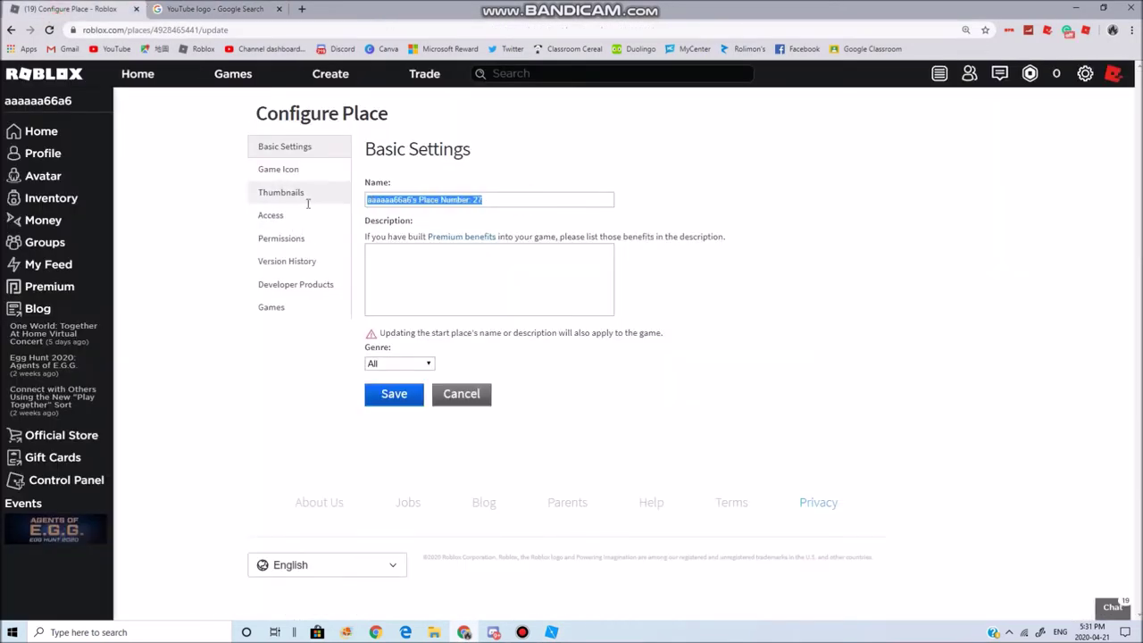
click(538, 214)
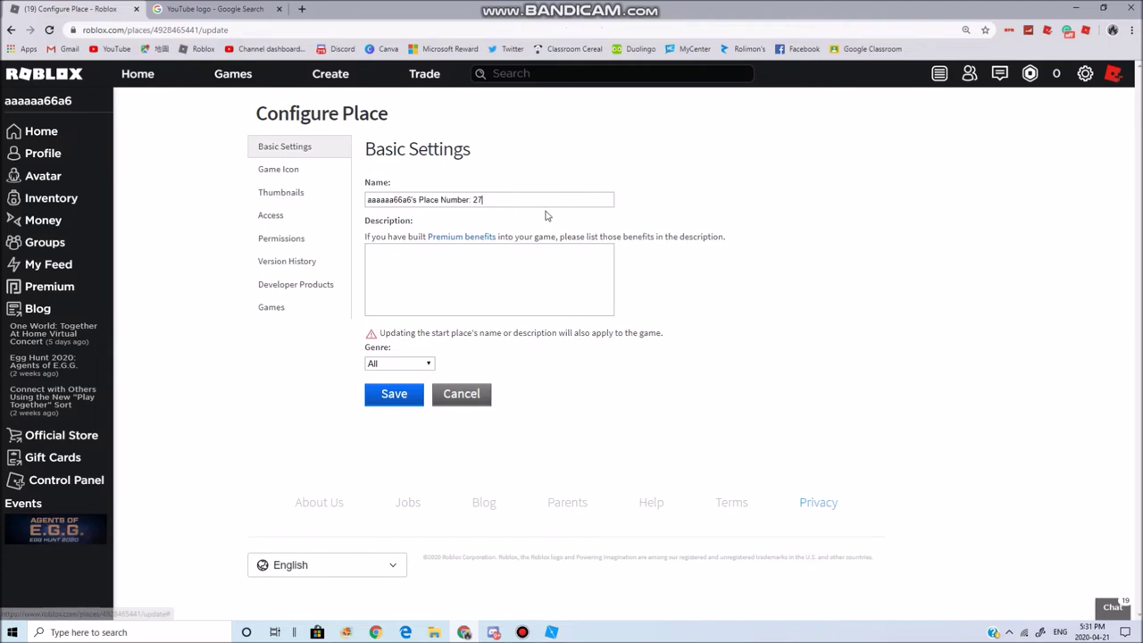
click(323, 284)
click(546, 151)
Create the developer product with the name "5 Robux Donation" and a price of 5 Robux
click(503, 188)
text(5 Robux Do)
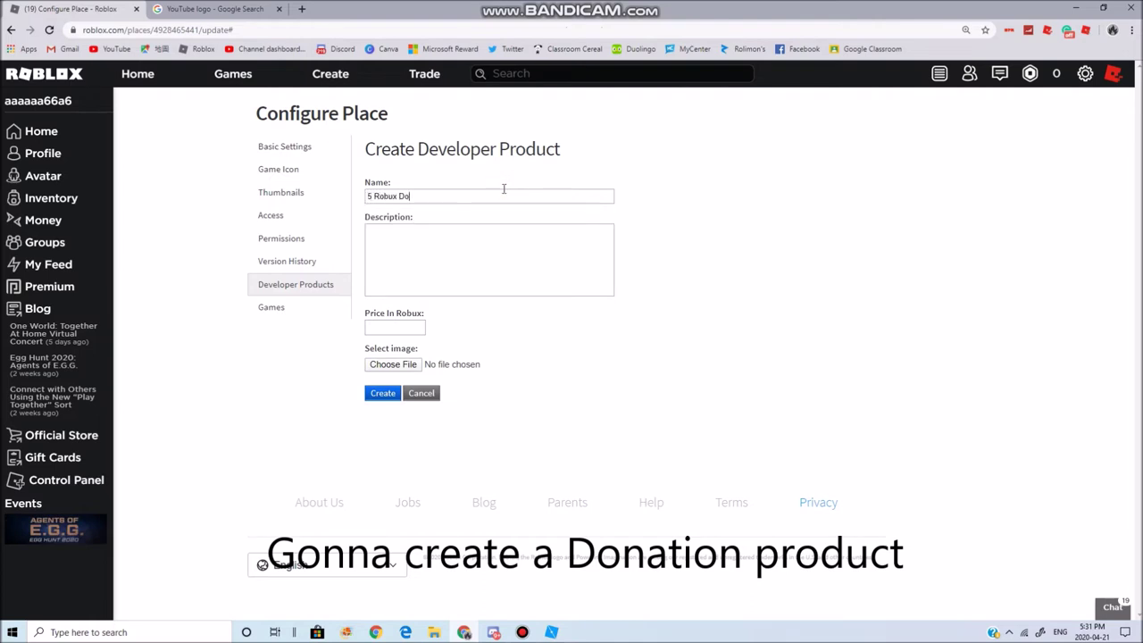
text(nation)
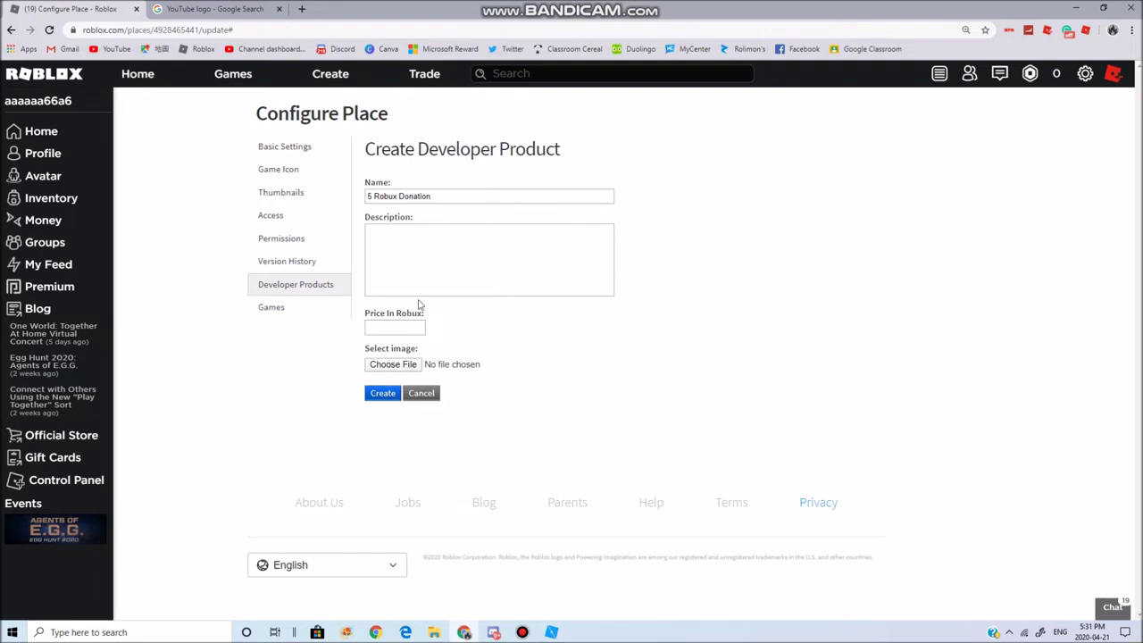
click(396, 324)
text(5)
click(382, 394)
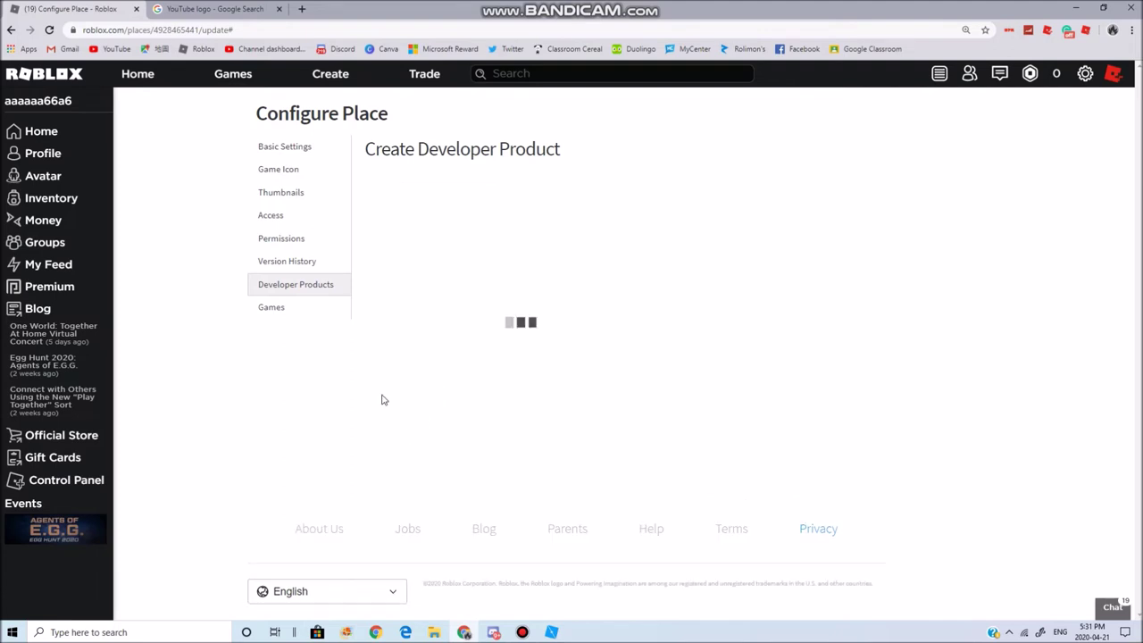
Switch back to Roblox Studio, collapse the existing ScreenGui and add a second ScreenGui to StarterGui
click(551, 632)
scroll(706, 463, up, 2)
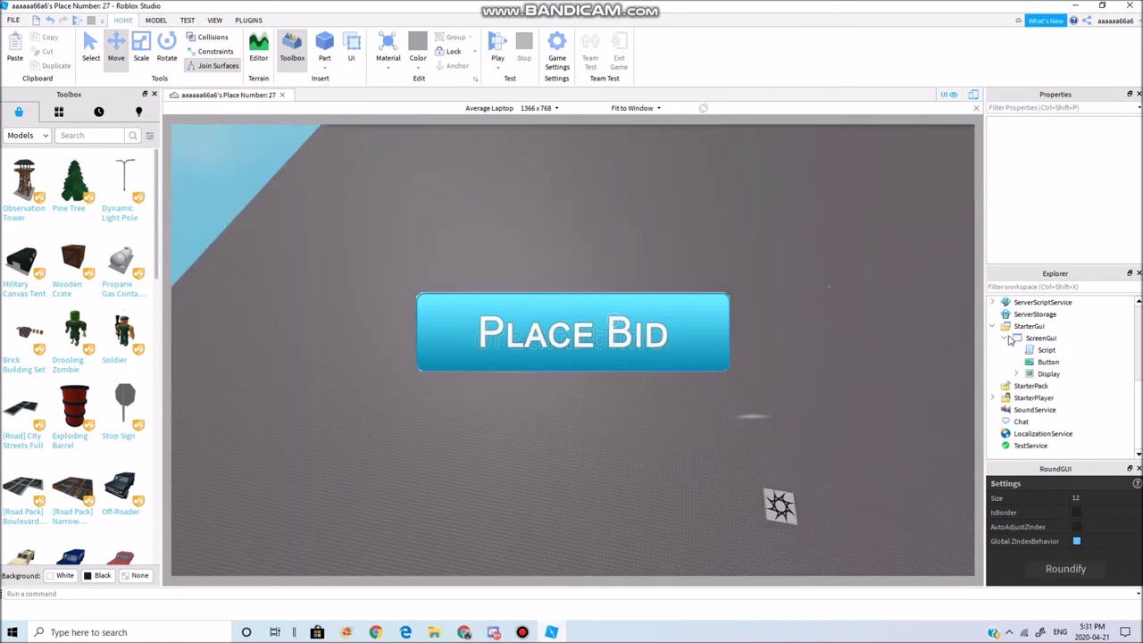
click(1036, 338)
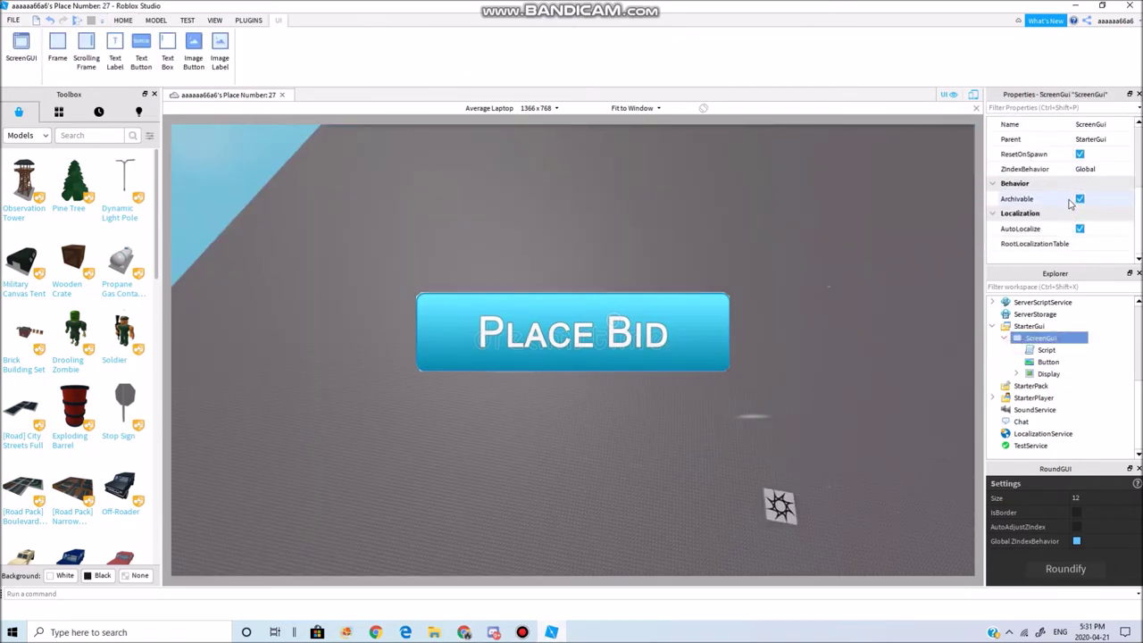
scroll(1123, 212, up, 2)
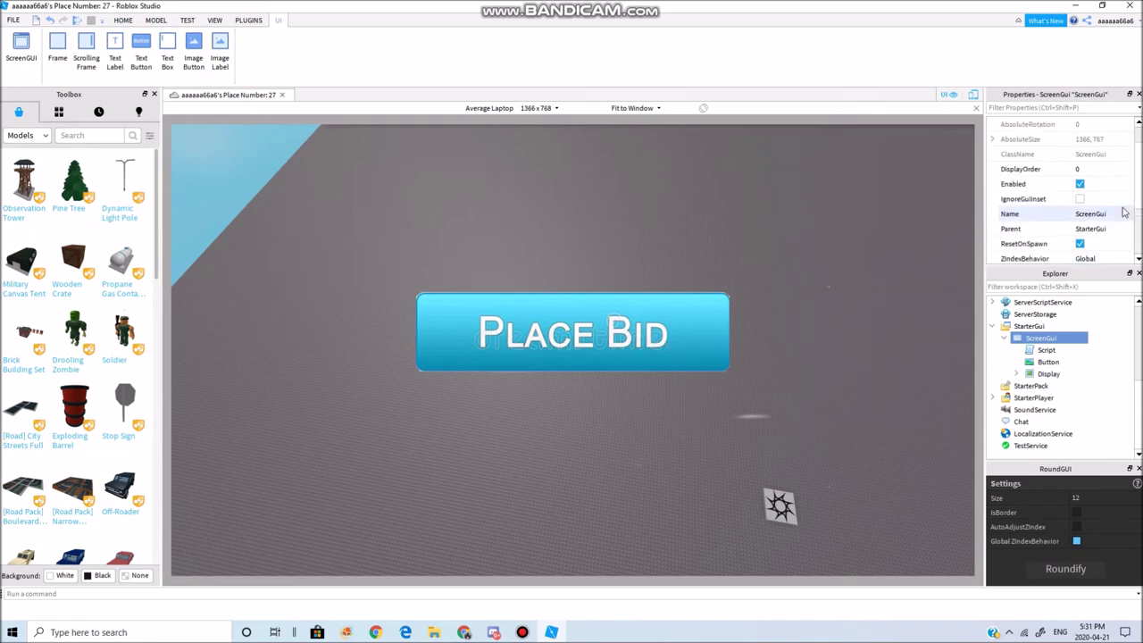
click(1005, 340)
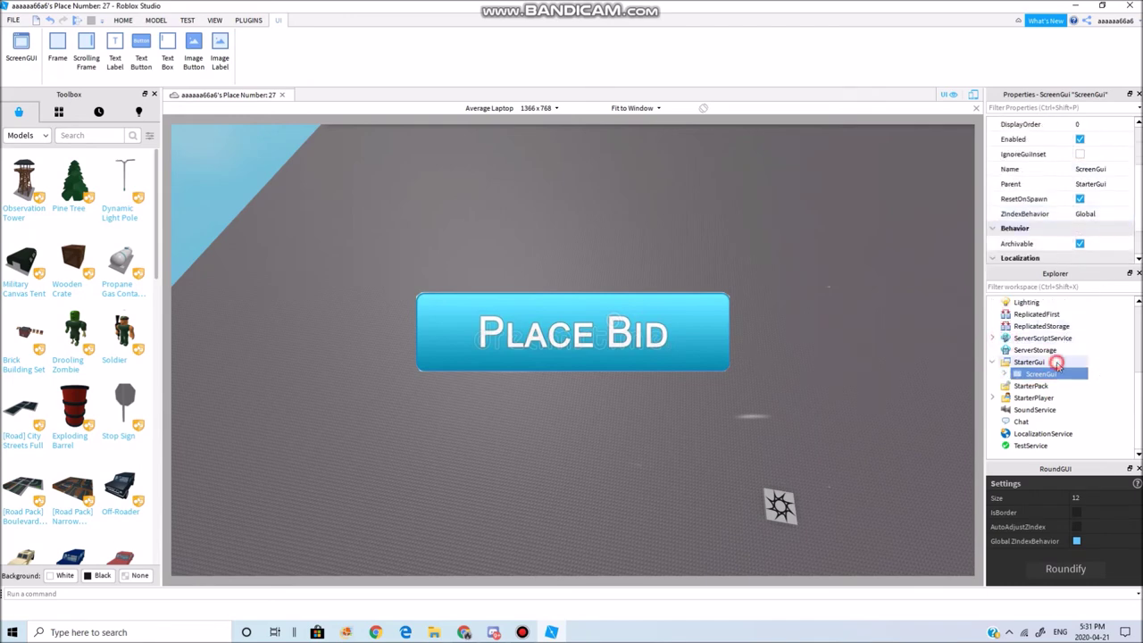
click(1057, 362)
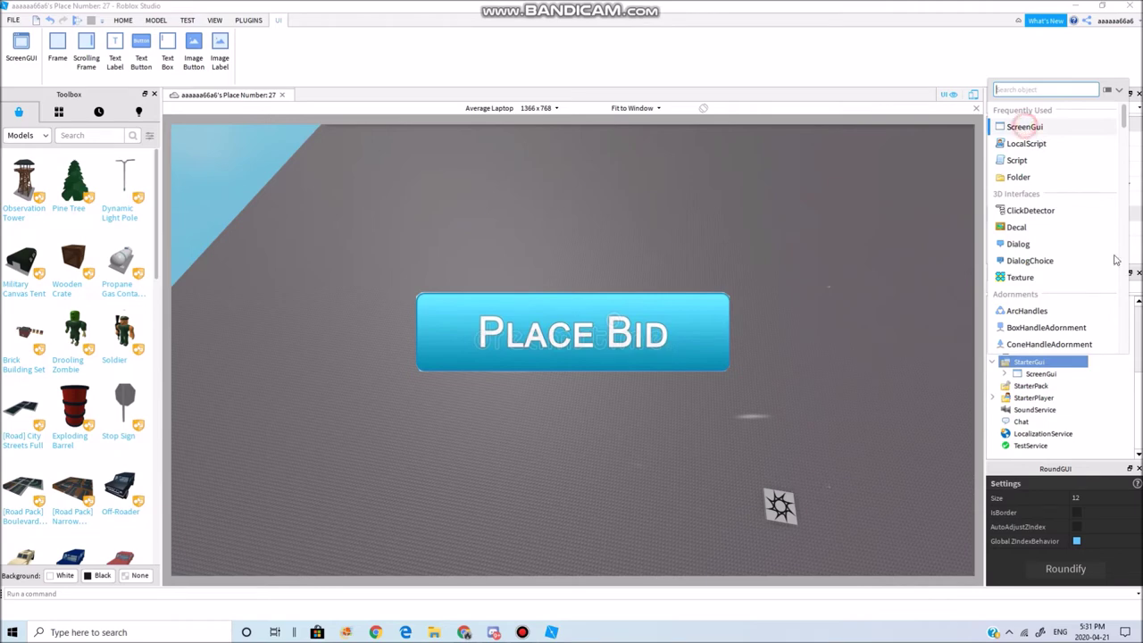
click(1024, 126)
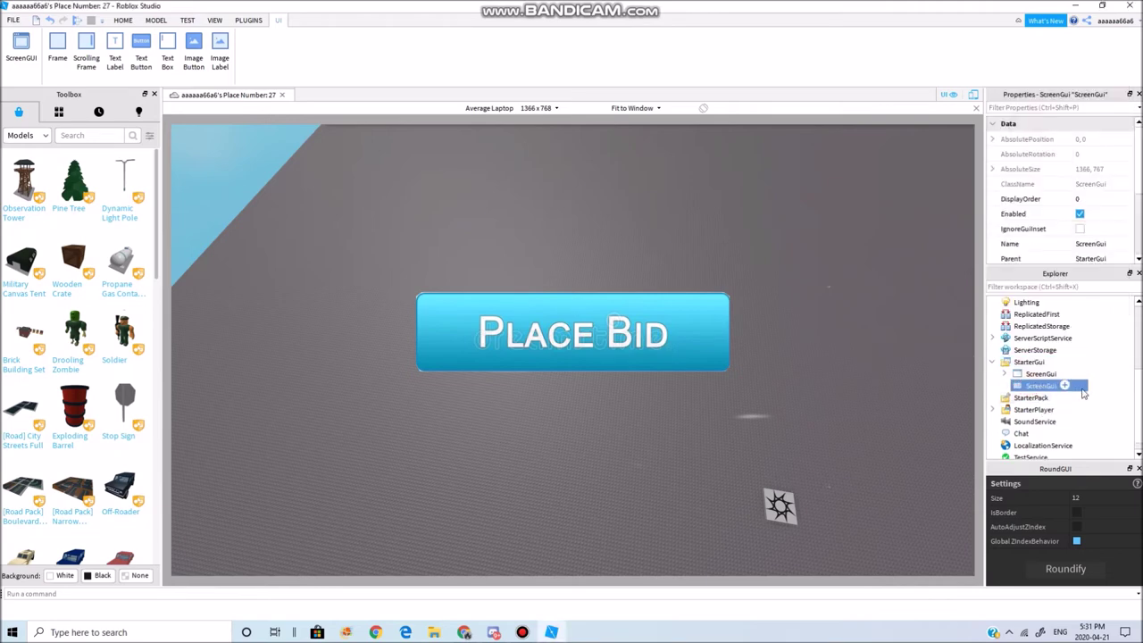
Add a TextButton to the second ScreenGui, move it to the lower-right corner of the game view and enlarge it to about 237 x 66
click(1064, 386)
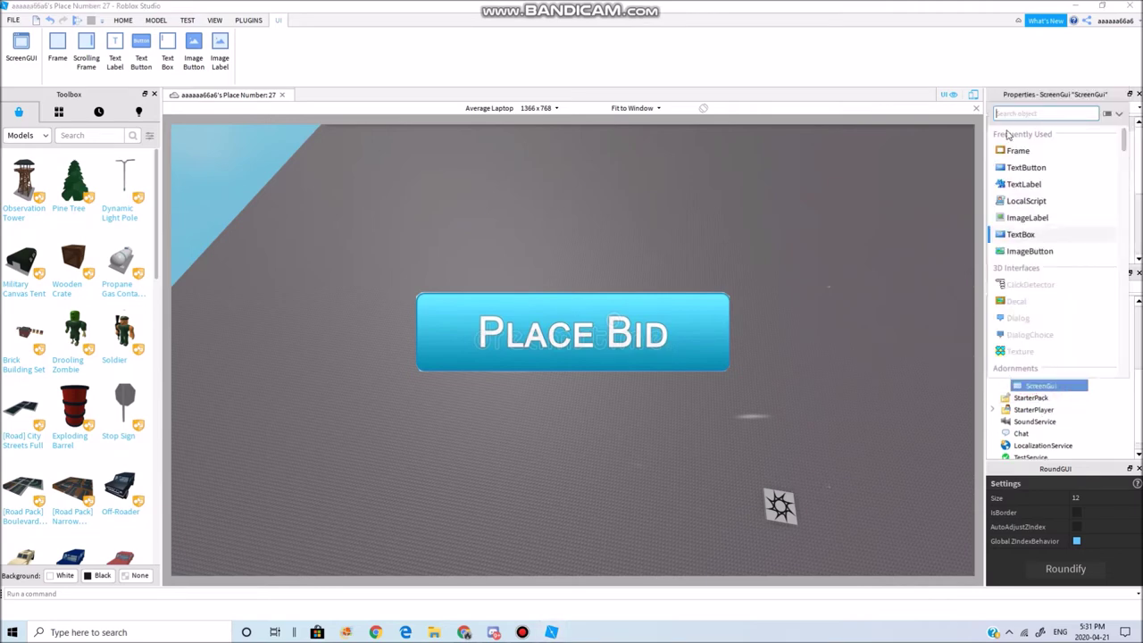
click(1027, 168)
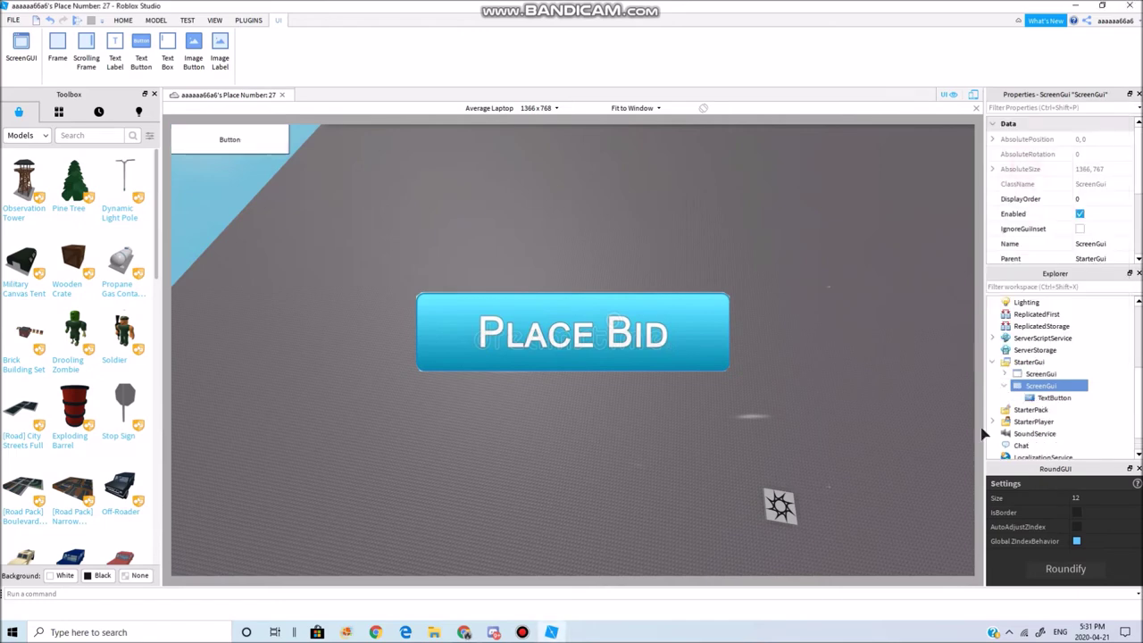
click(1053, 397)
drag(259, 141, 634, 347)
drag(704, 439, 930, 565)
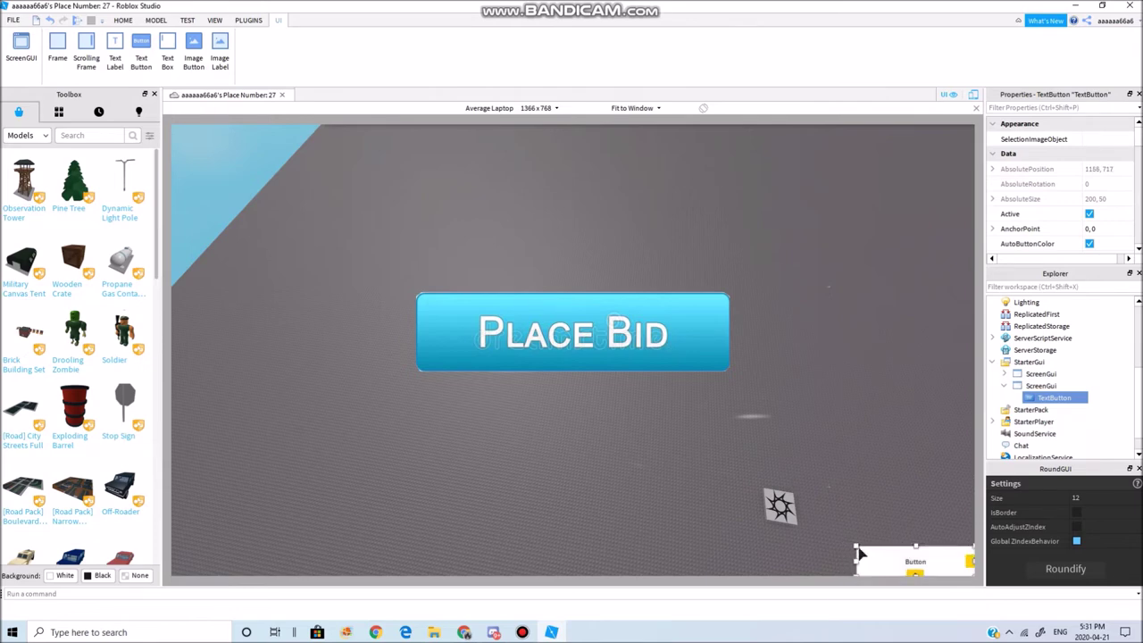
drag(856, 547, 832, 535)
Enable TextScaled on the new TextButton and set its text to "Donate!"
scroll(1046, 216, down, 8)
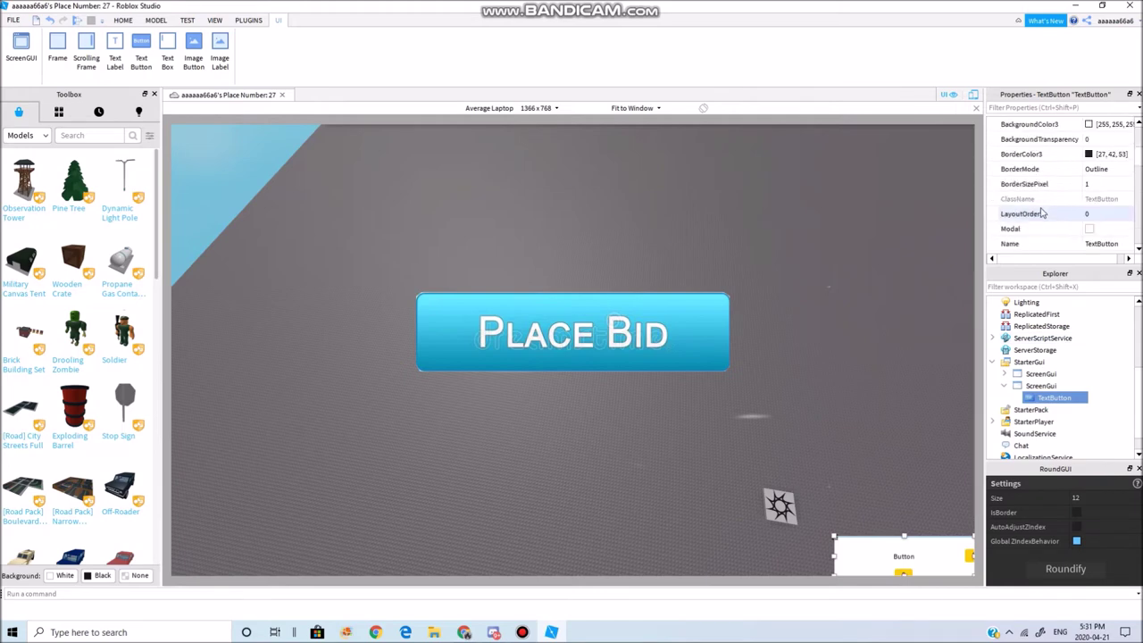
scroll(1097, 211, down, 10)
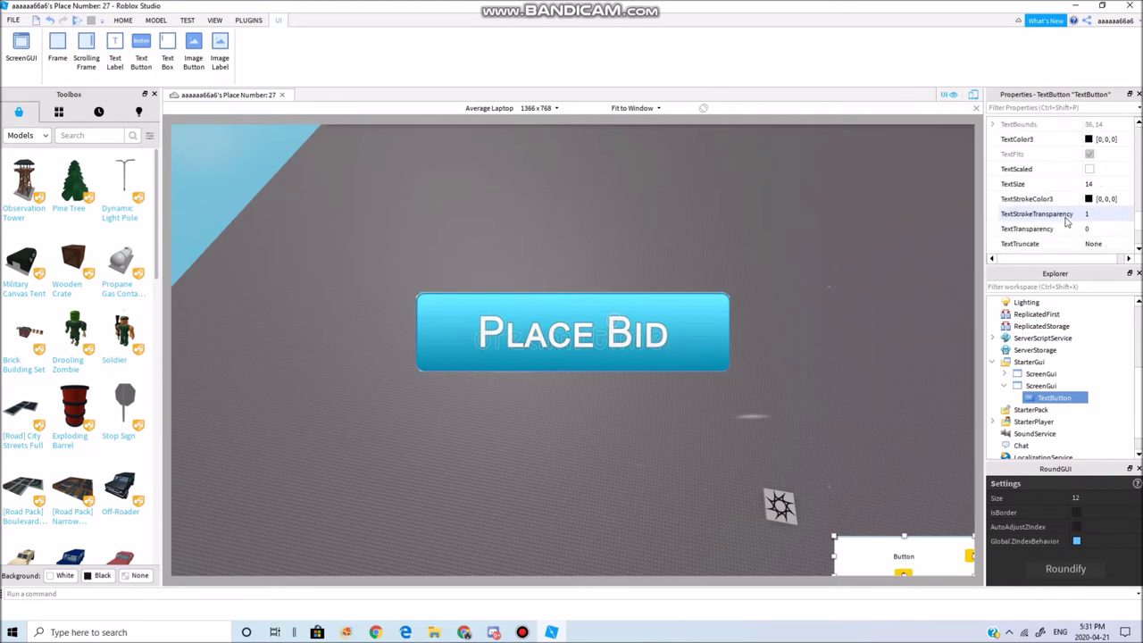
click(1088, 172)
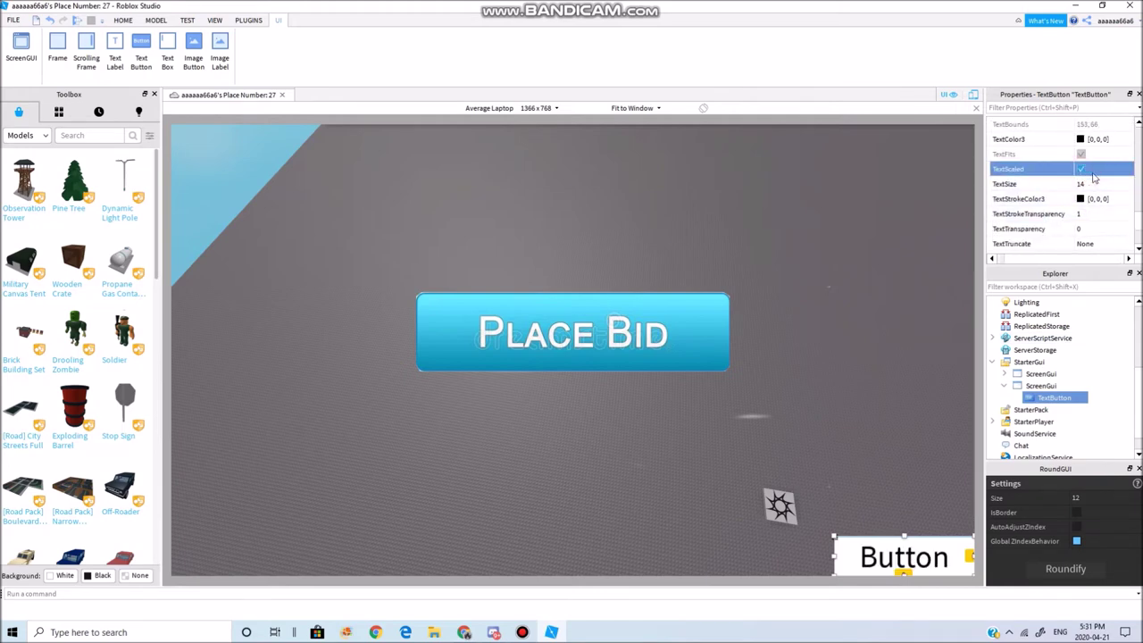
scroll(1091, 178, up, 1)
click(1091, 155)
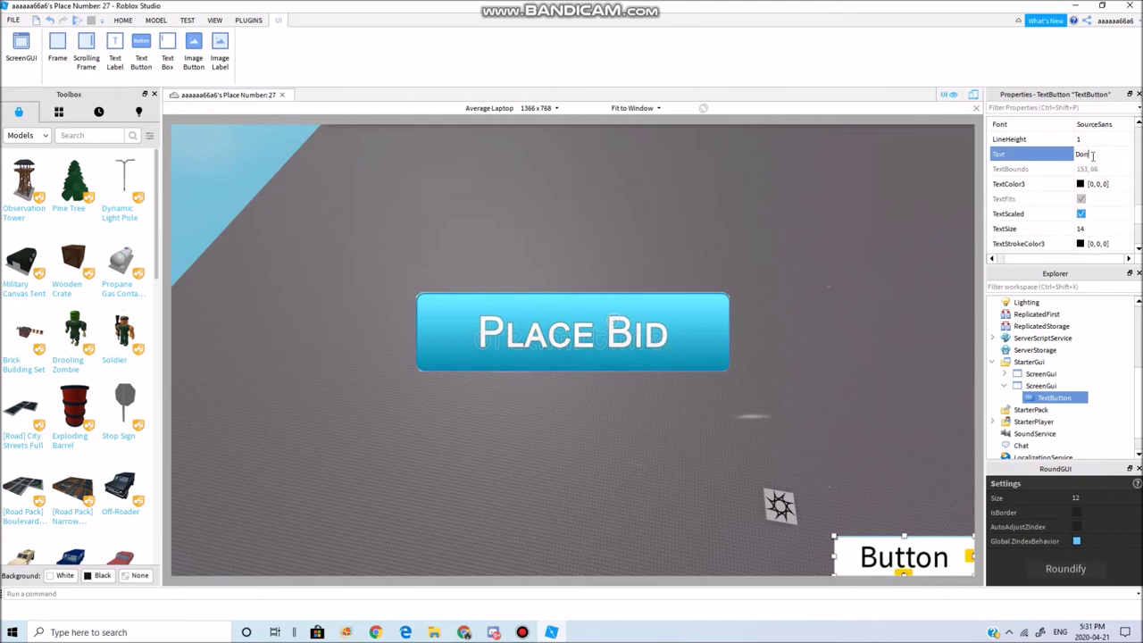
text(Dona)
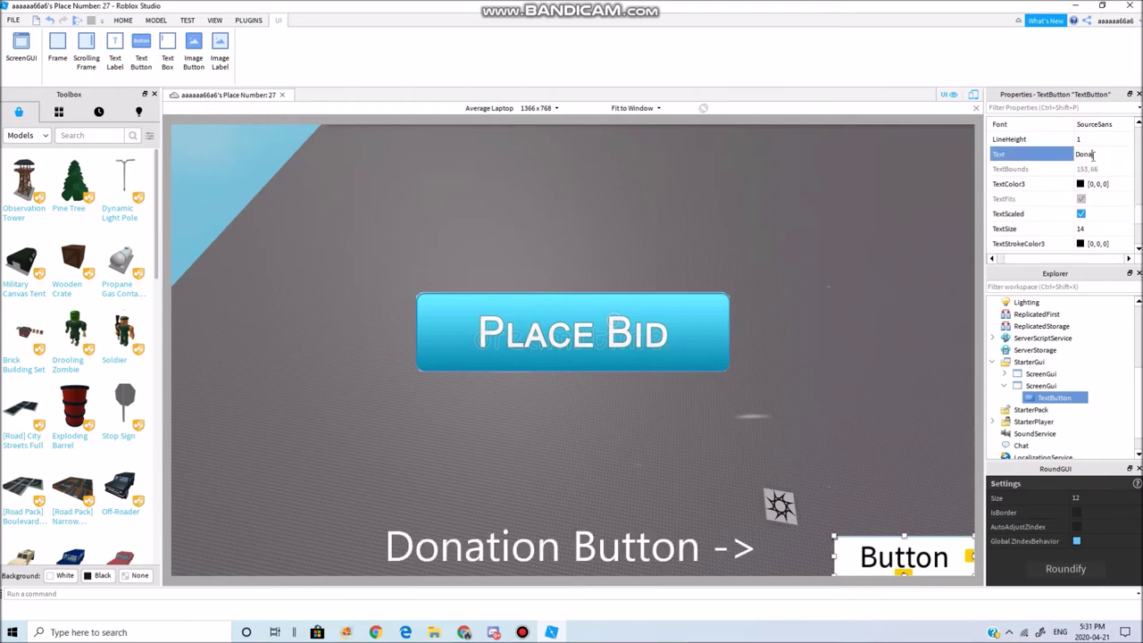
text(te!)
key(Return)
Try the Code font on the Donate! button and settle on the Cartoon font
click(1115, 128)
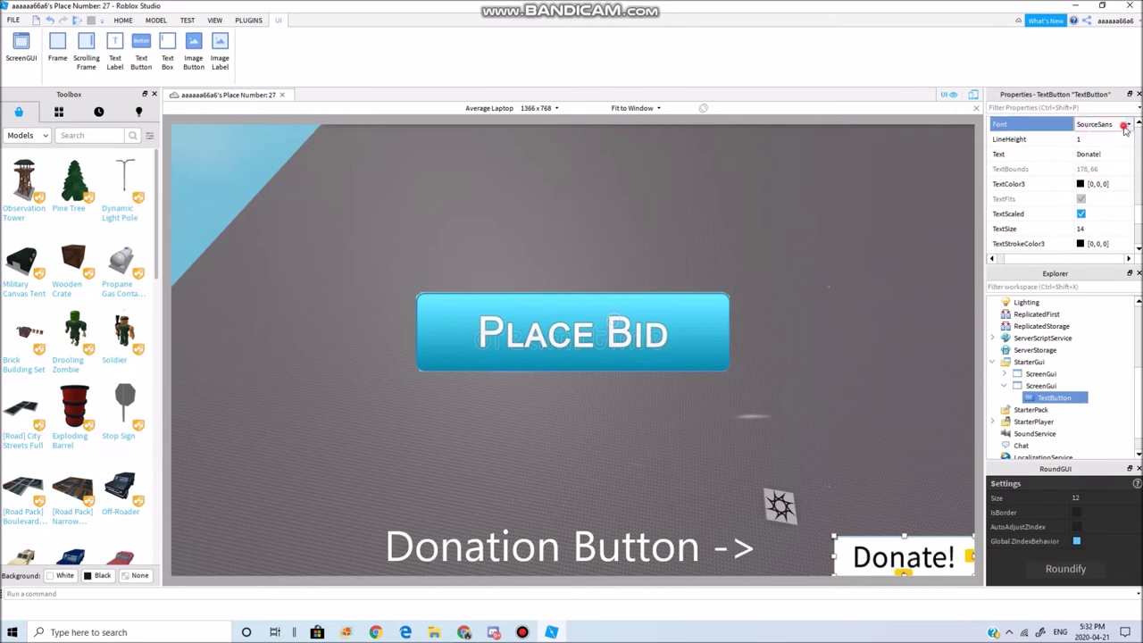
click(1124, 126)
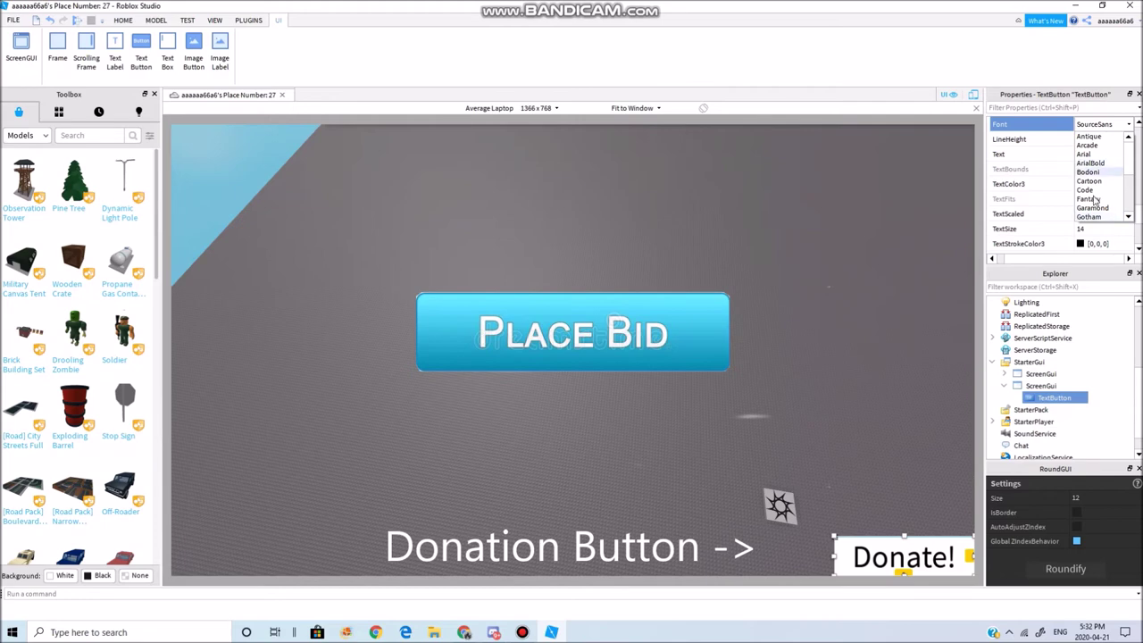
click(1086, 190)
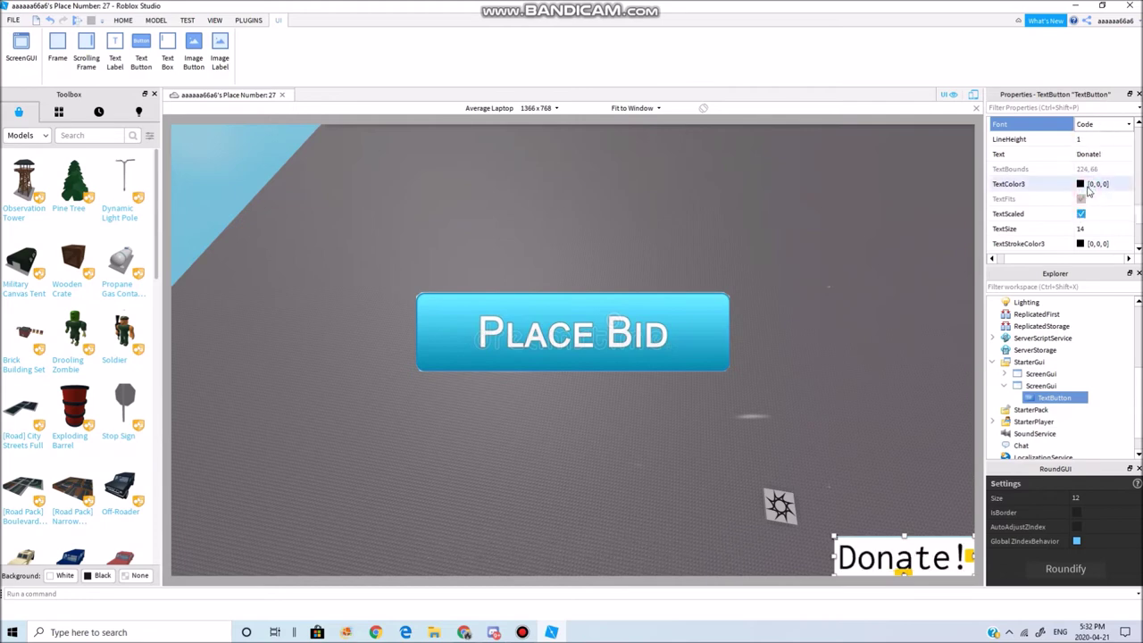
click(1116, 125)
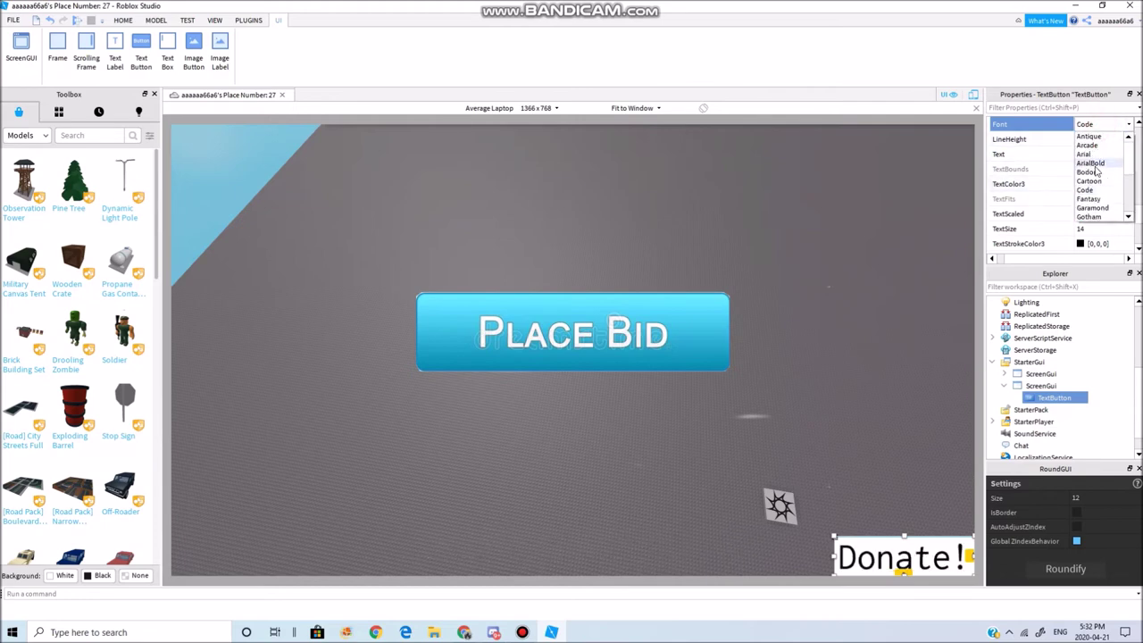
click(1096, 181)
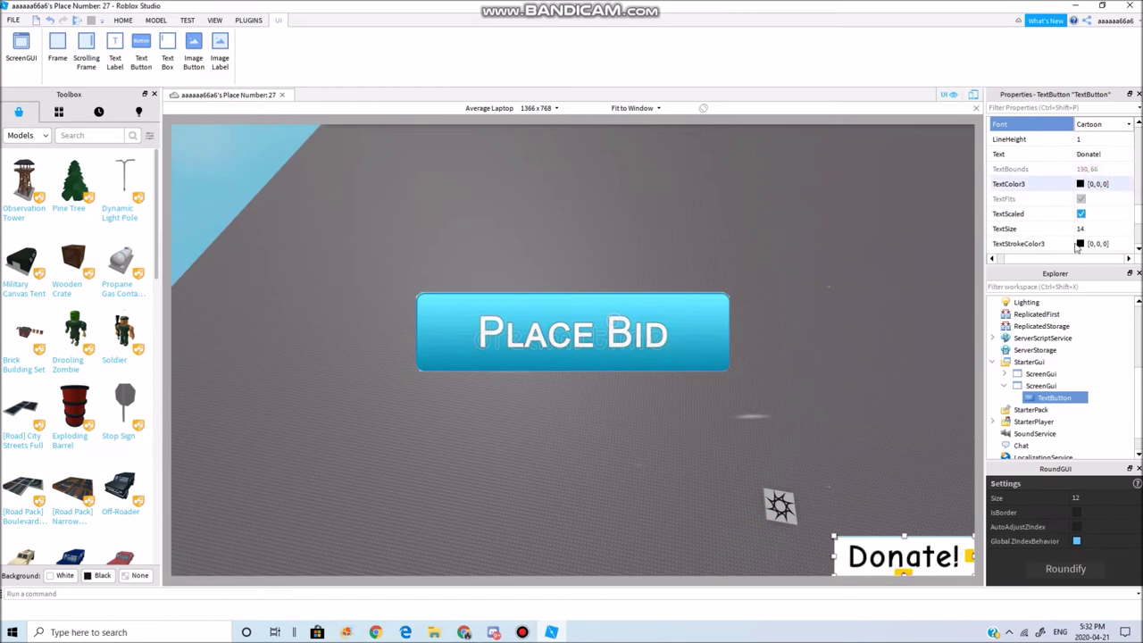
Round the Donate! button's corners at size 8 with the uiDesign Lite plugin's Roundify function
click(248, 20)
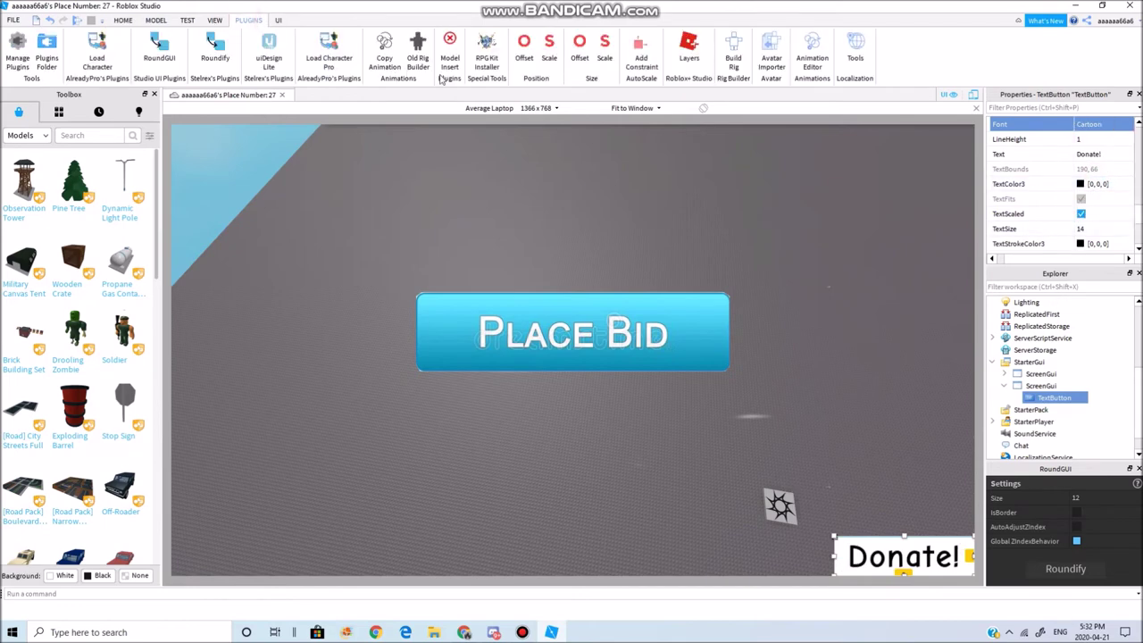
click(270, 59)
click(88, 112)
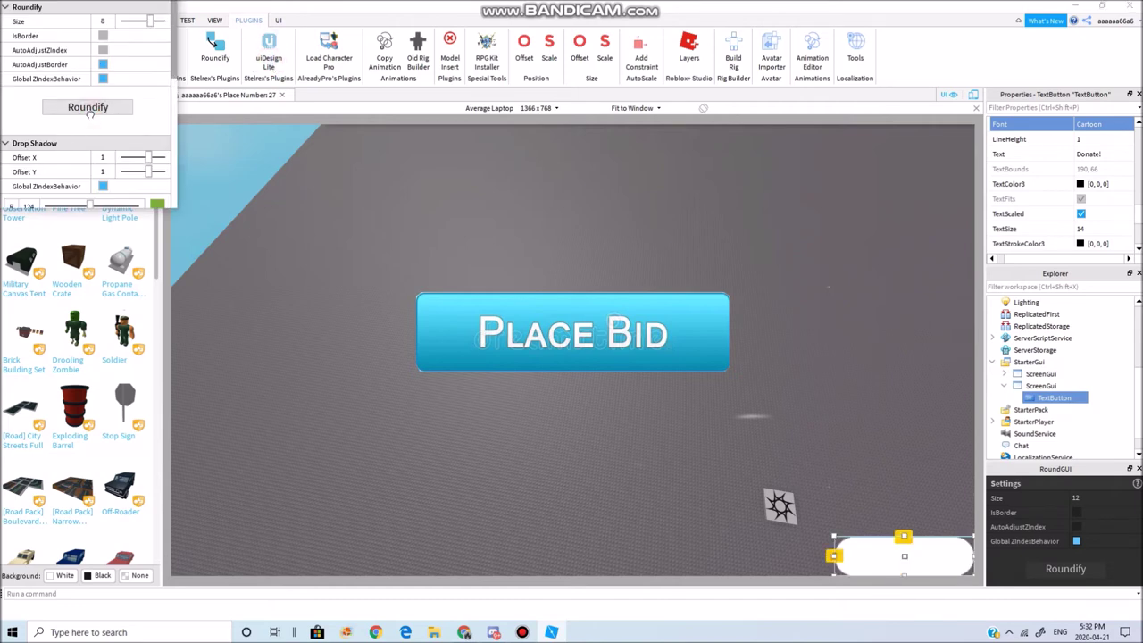
Try to move the rounded background and the TextButton separately, away from the corner of the game view
drag(917, 553, 919, 525)
click(1031, 397)
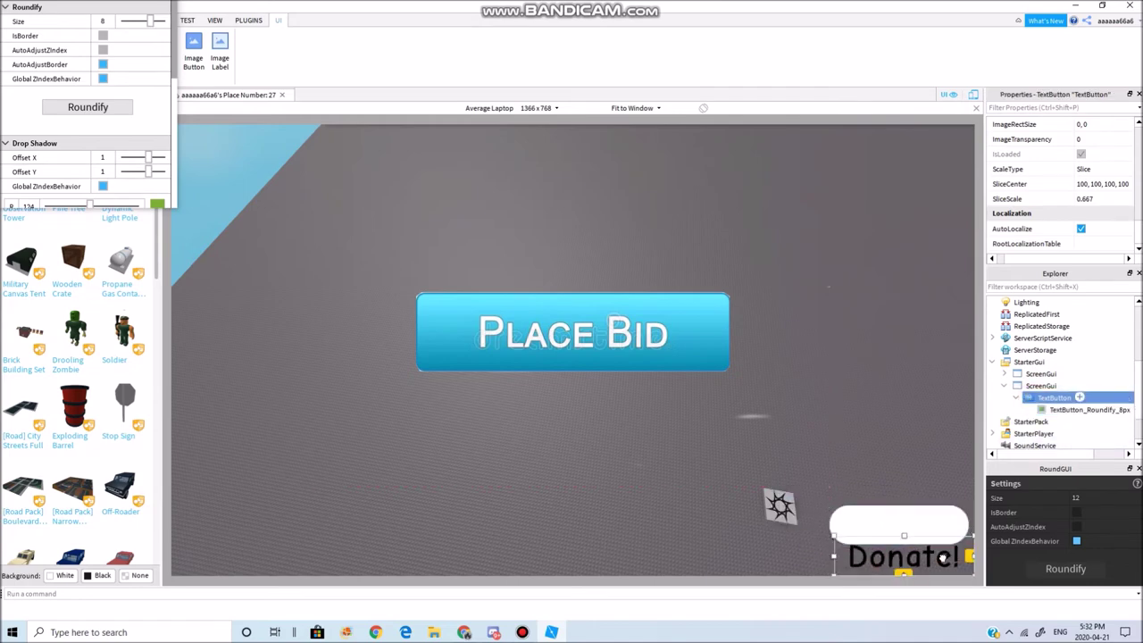
mouse_move(931, 542)
mouse_down()
mouse_move(917, 520)
mouse_move(931, 537)
mouse_up()
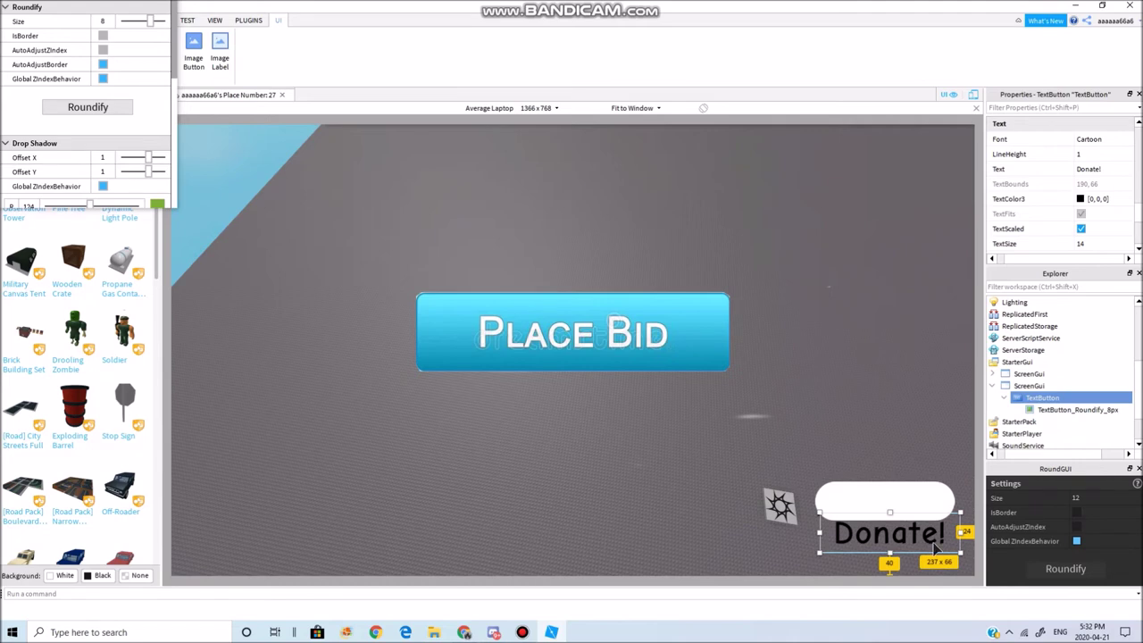
Close the uiDesign Lite plugin and undo the moves of the TextButton and its rounded background
click(247, 20)
click(214, 50)
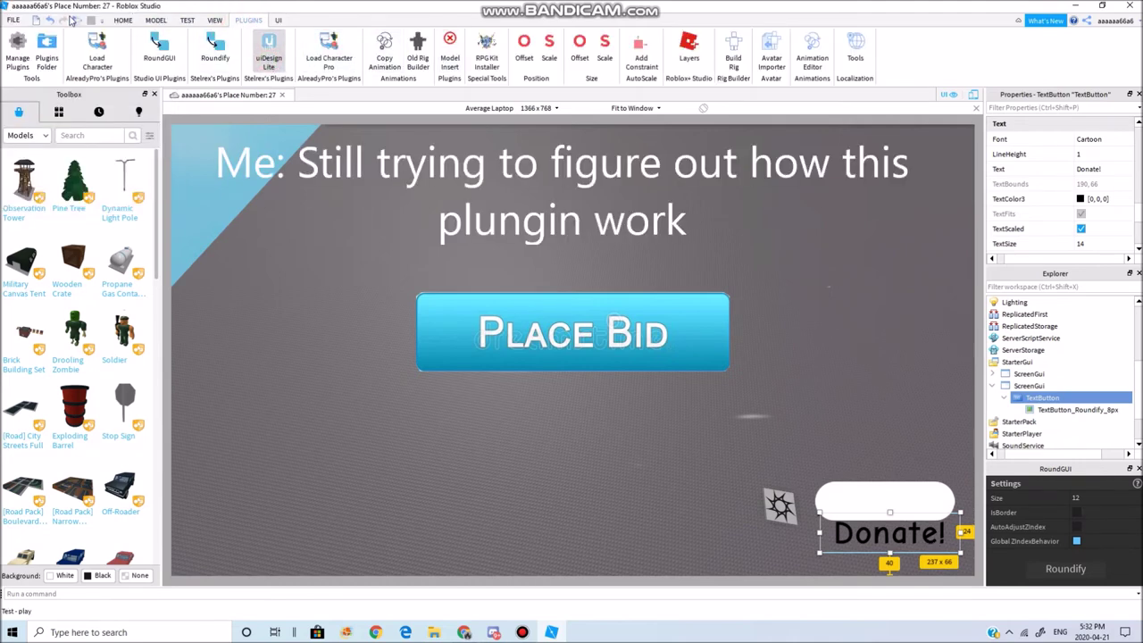
click(50, 20)
click(50, 20)
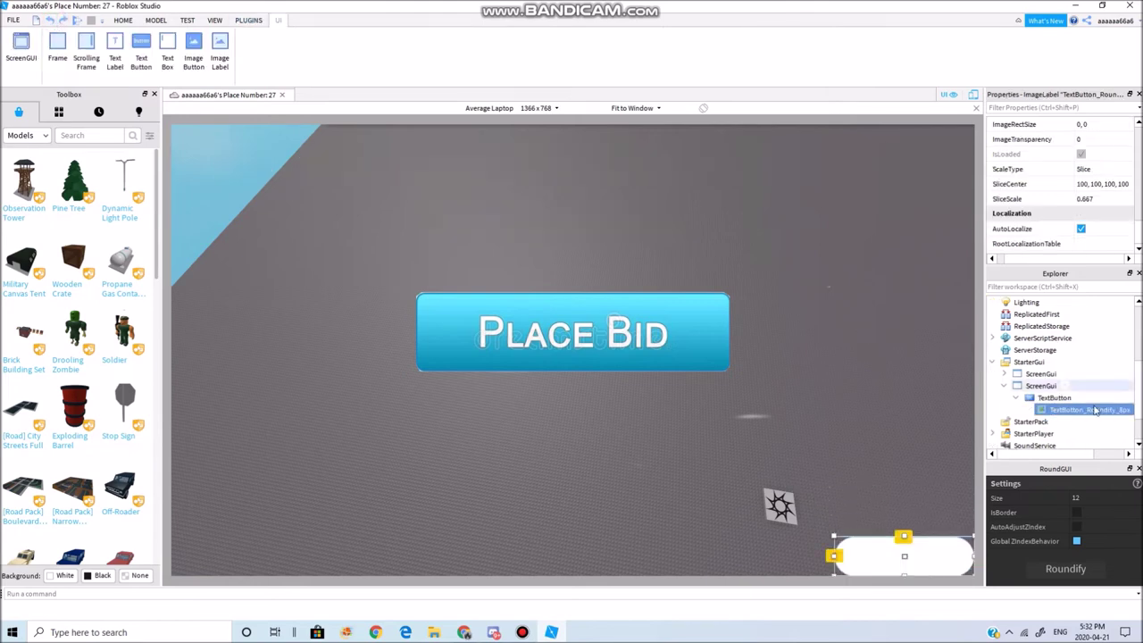
Add a TextLabel inside the TextButton and centre it on the rounded background
click(1078, 399)
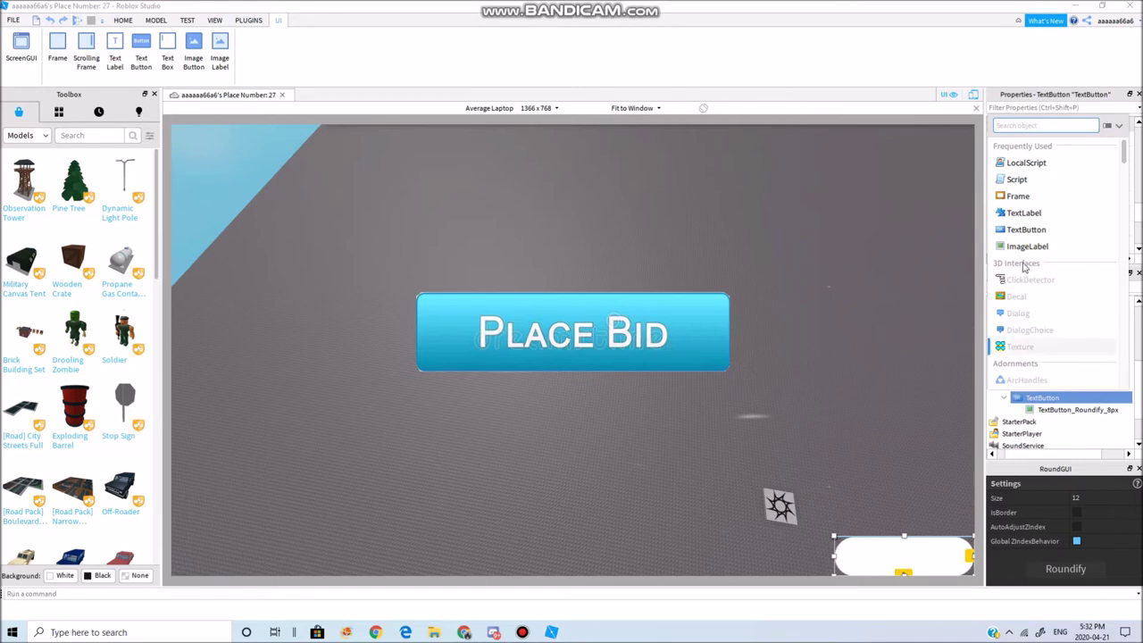
click(1023, 214)
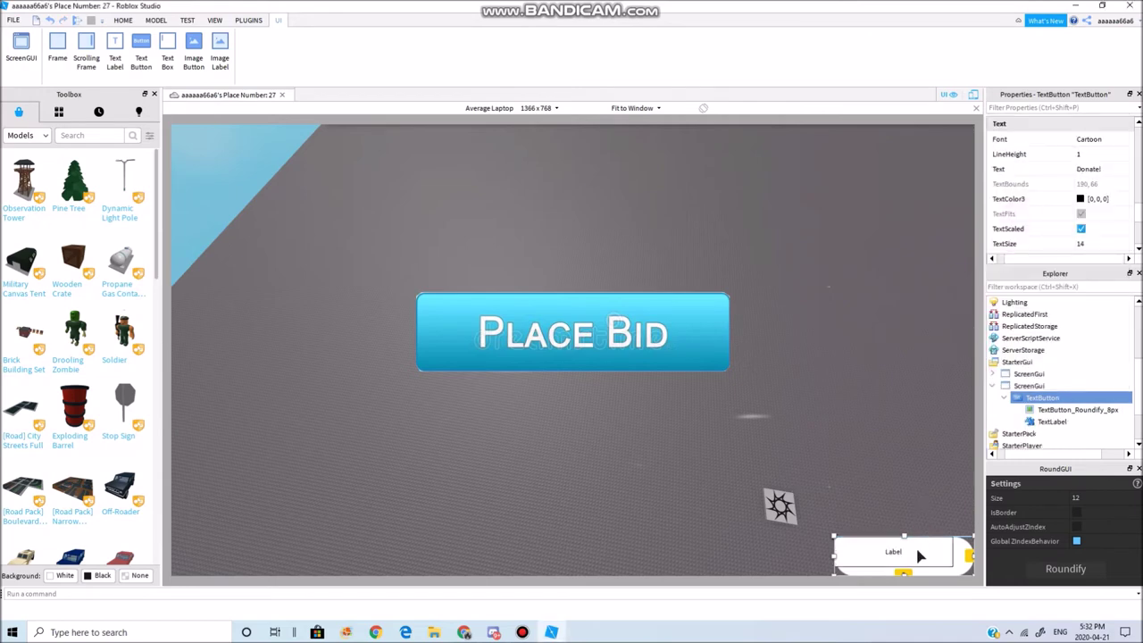
click(1051, 421)
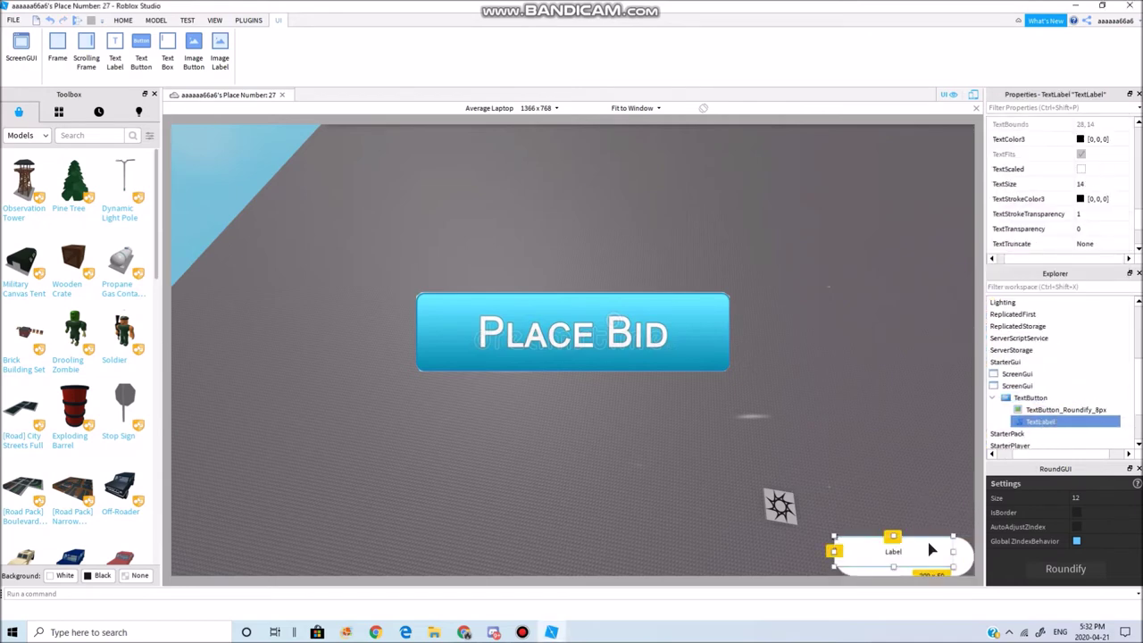
drag(925, 555, 930, 547)
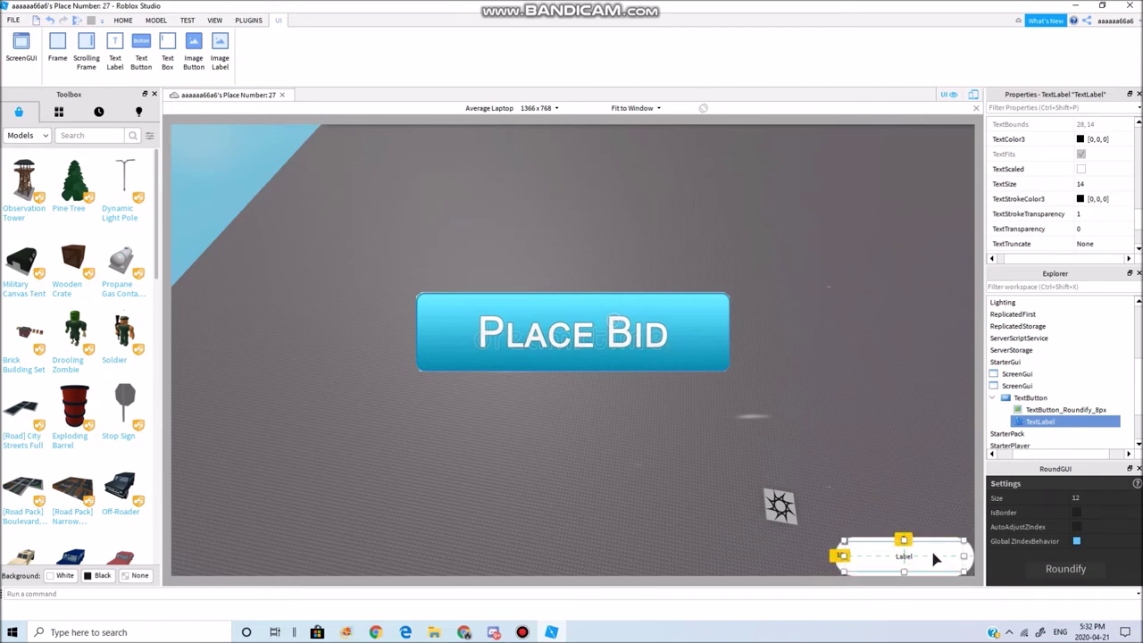
Enable TextScaled on the TextLabel and set its text to "Donate!"
click(1082, 169)
scroll(1086, 174, up, 1)
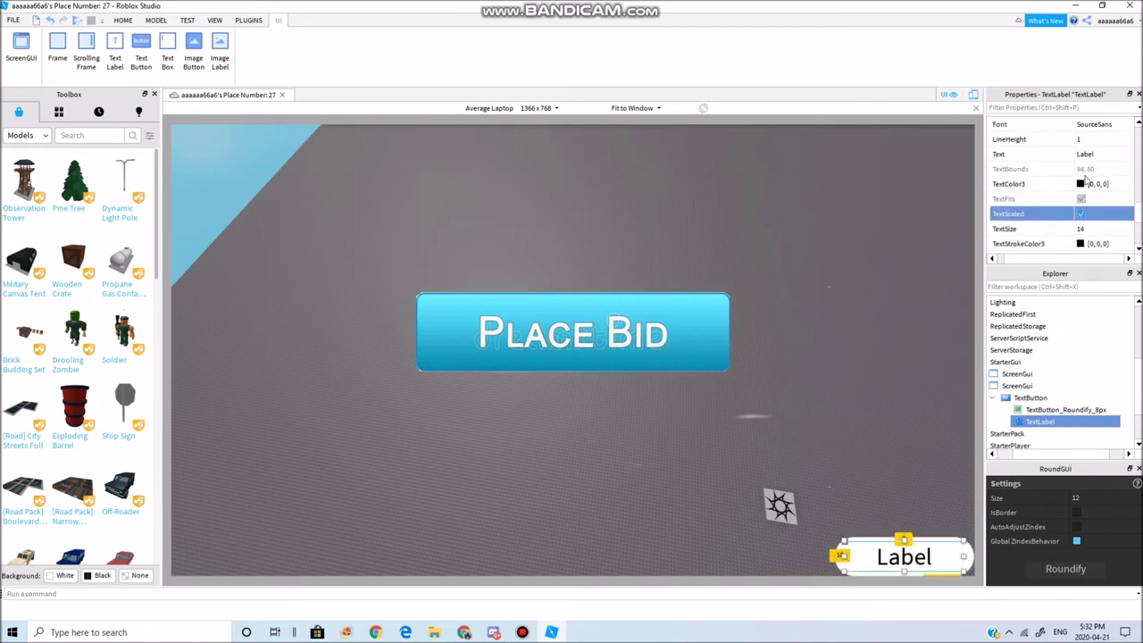
click(1090, 155)
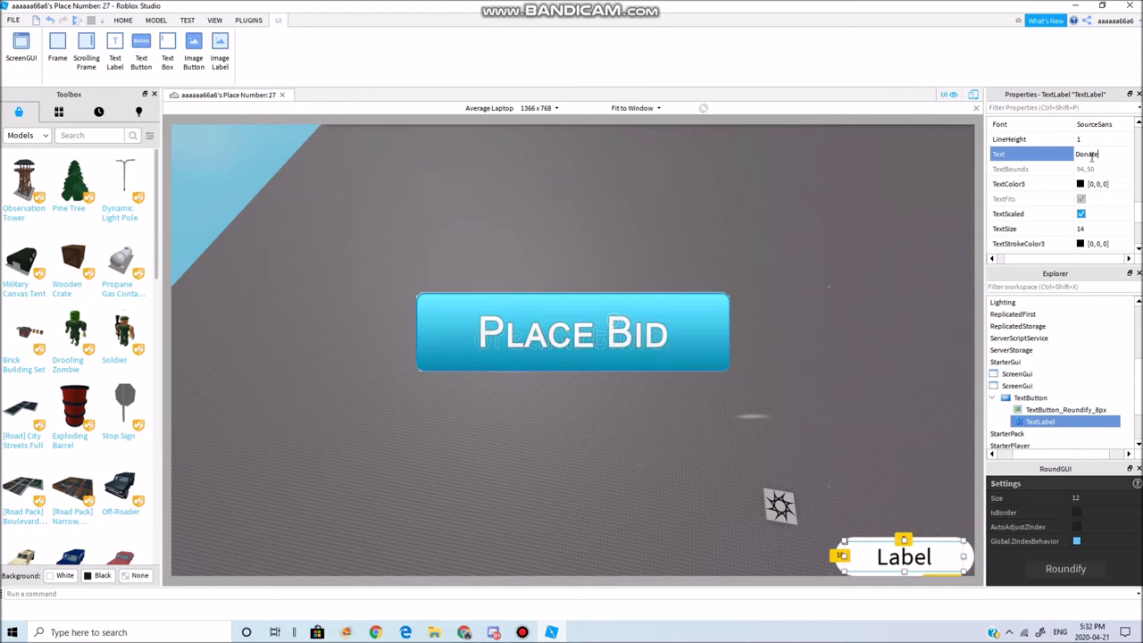
key(Return)
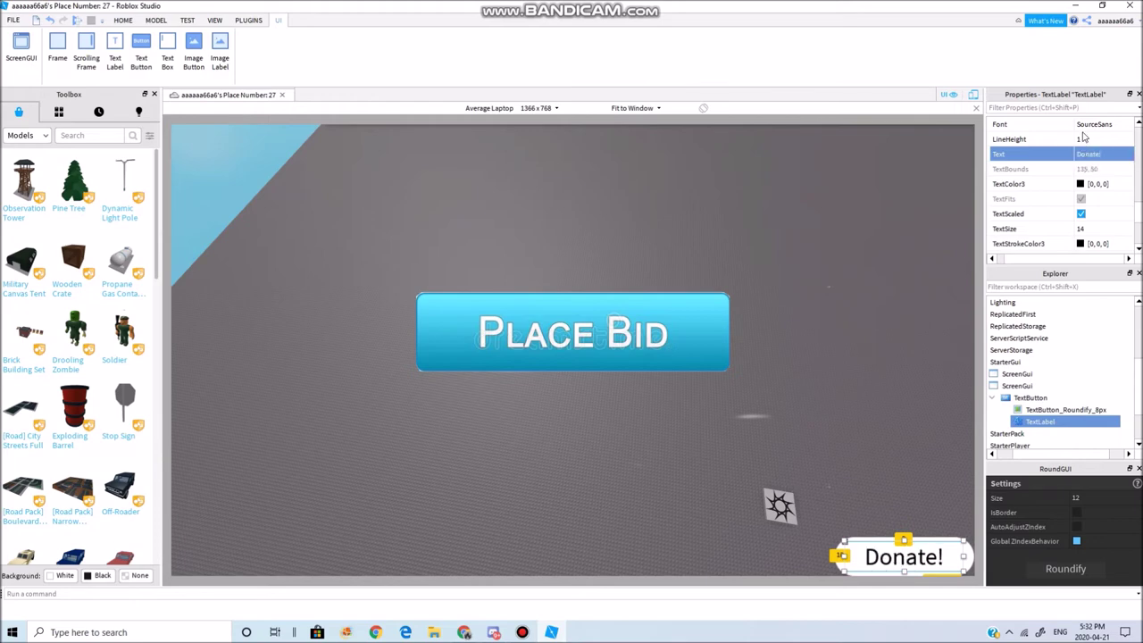
Change the TextLabel's font to Cartoon
scroll(1088, 143, up, 1)
click(1093, 169)
click(1130, 170)
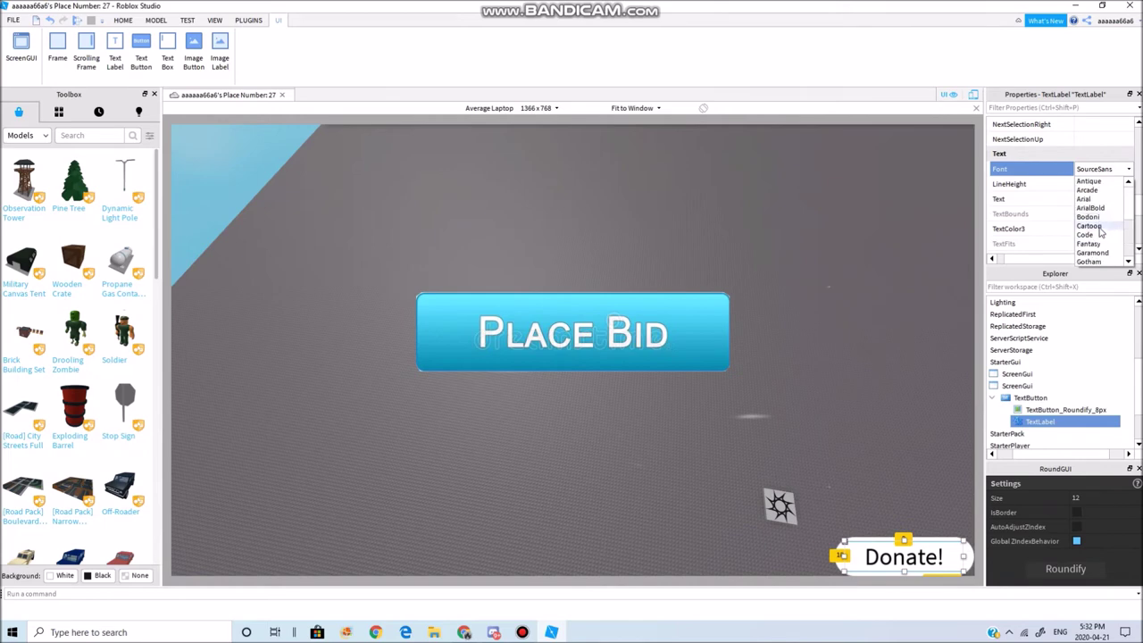
click(1094, 226)
Set the TextLabel's BackgroundTransparency to 1 and clear the selection
scroll(1065, 191, up, 5)
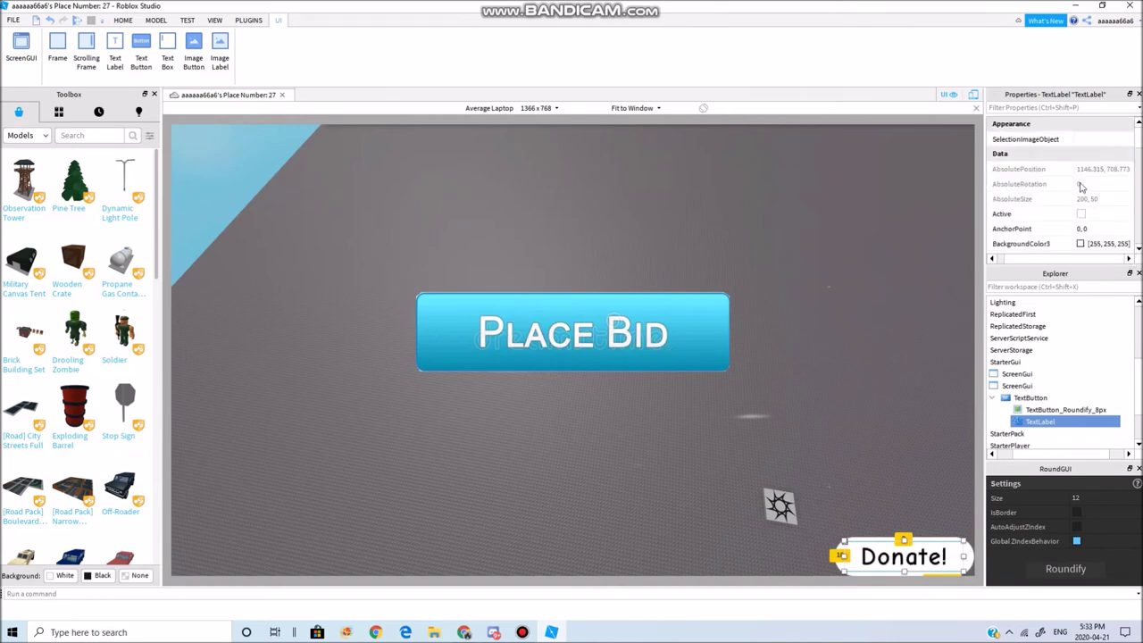
scroll(1081, 186, down, 1)
click(1088, 214)
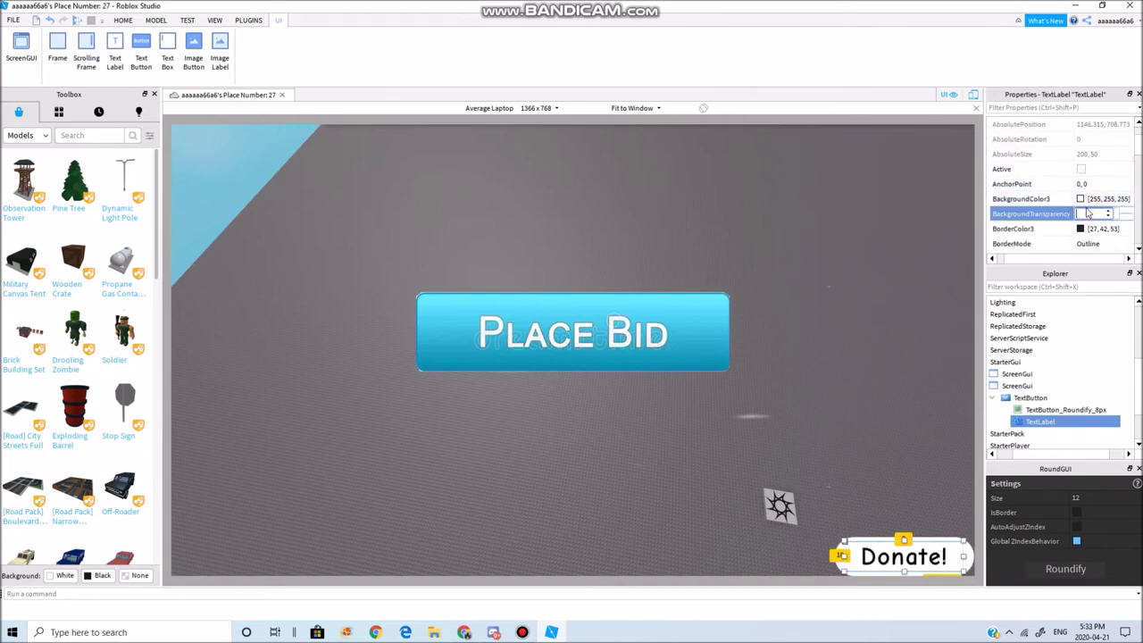
text(1)
key(Return)
click(714, 301)
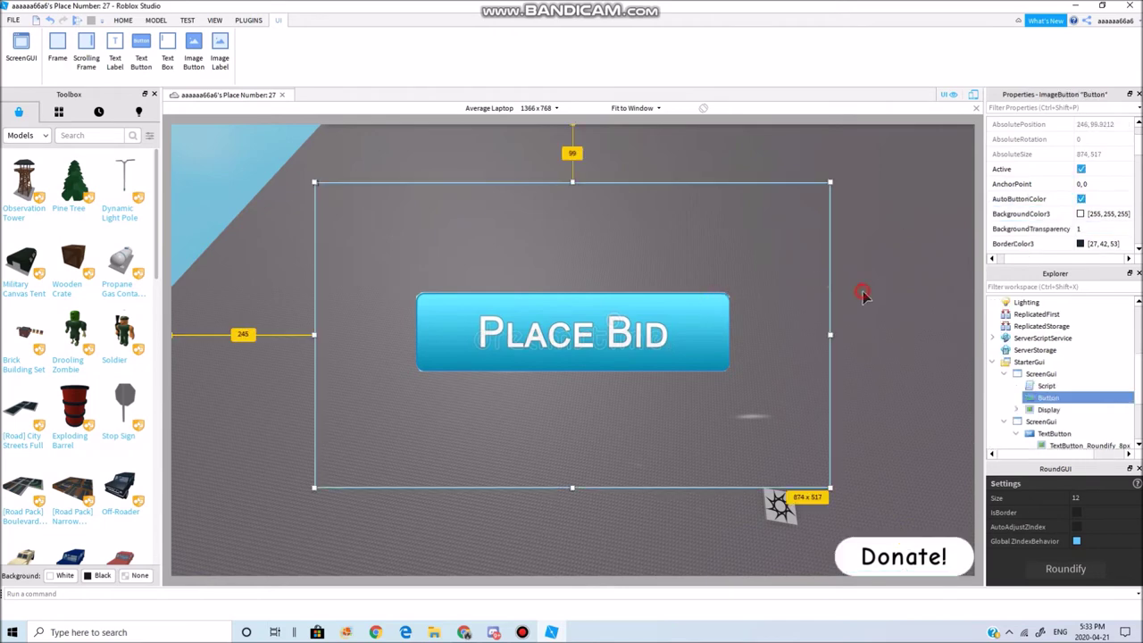
click(863, 294)
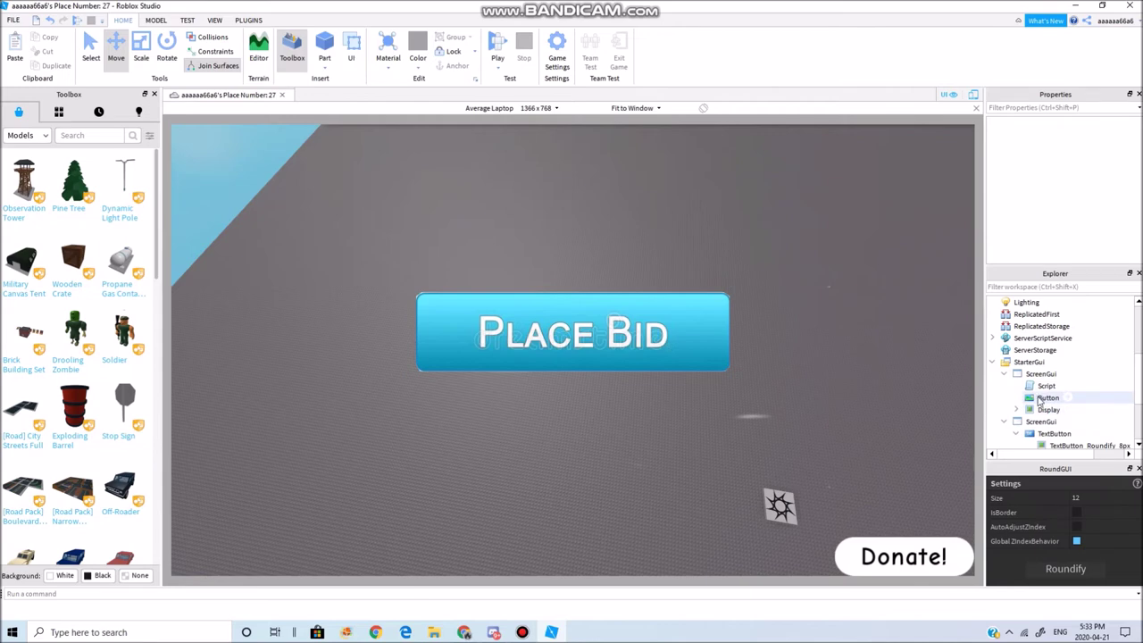
Rename the ScreenGui that holds the Place Bid button to "PlaceBid.GUI"
click(1004, 373)
click(1004, 373)
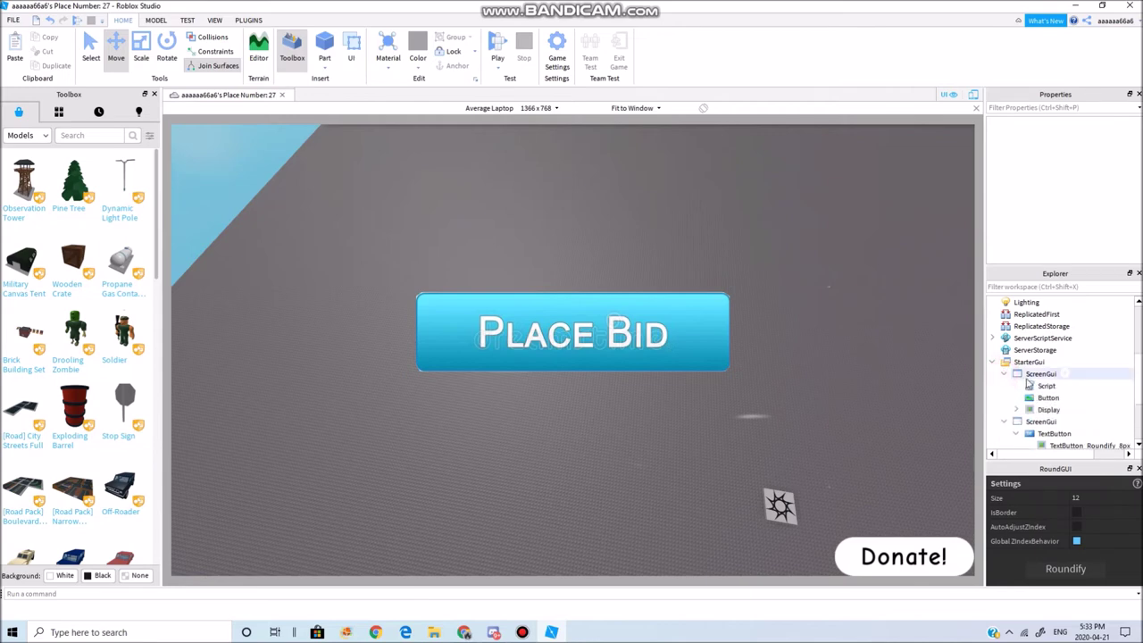
click(1041, 373)
click(1109, 240)
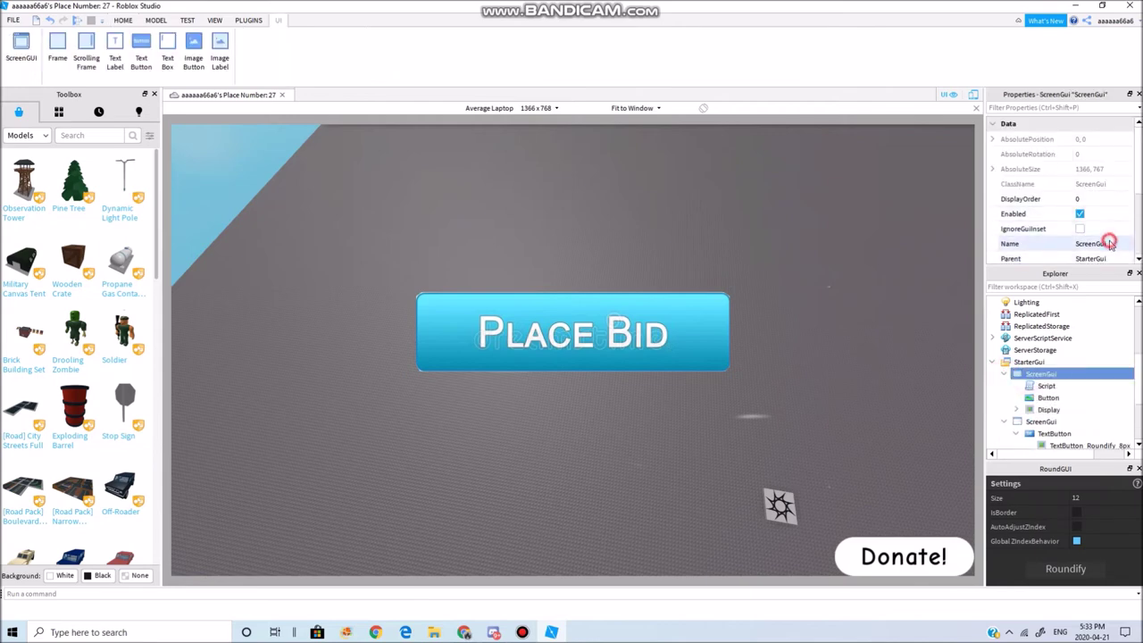
click(1110, 242)
key(BackSpace)
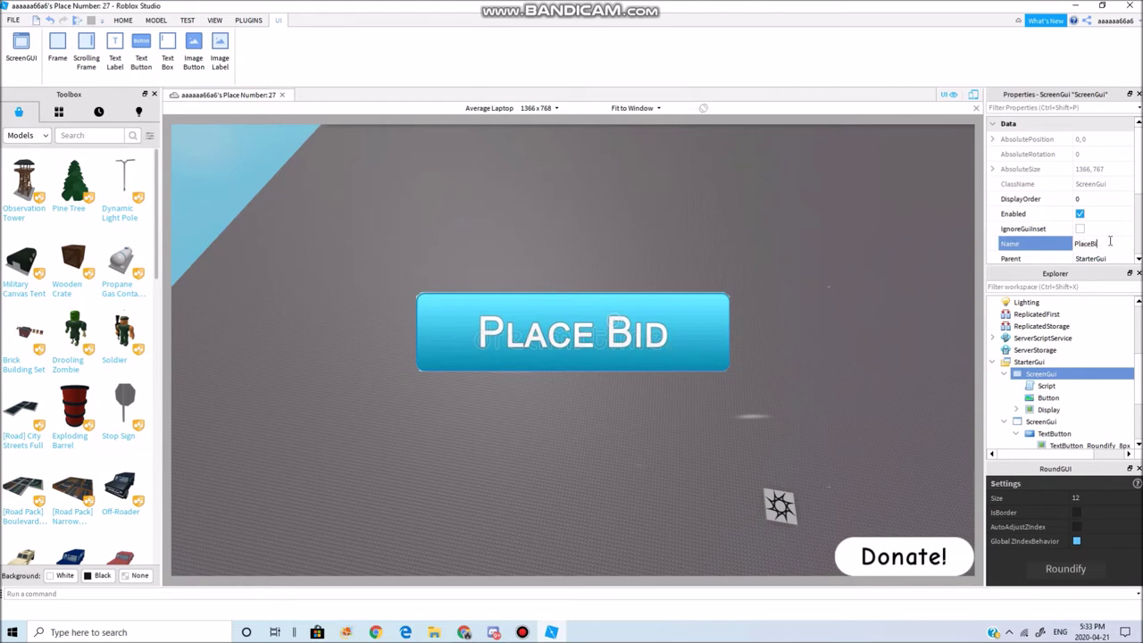
text(PlaceBid GUI)
key(Return)
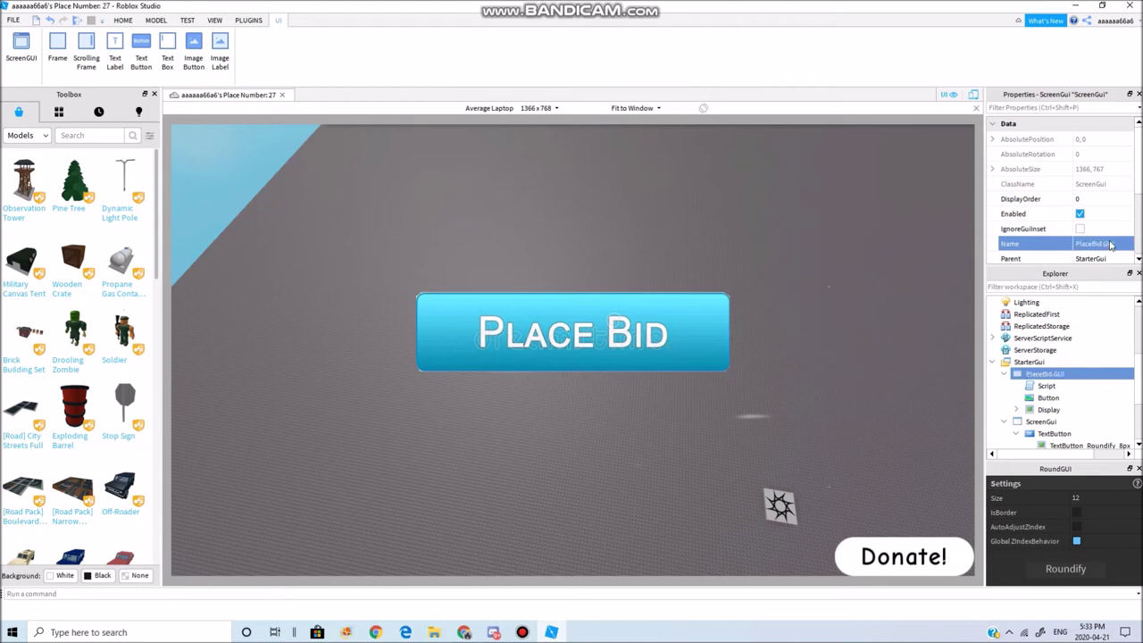
Rename the ScreenGui that holds the Donate! button to "Donate GUI"
click(1004, 373)
click(1009, 384)
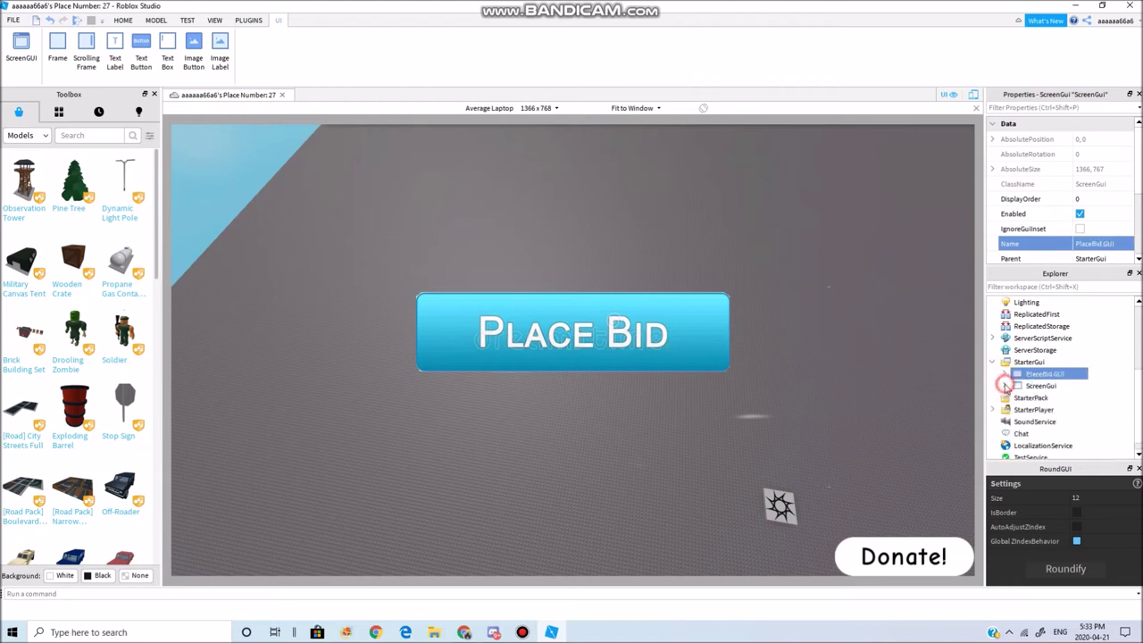
click(1089, 244)
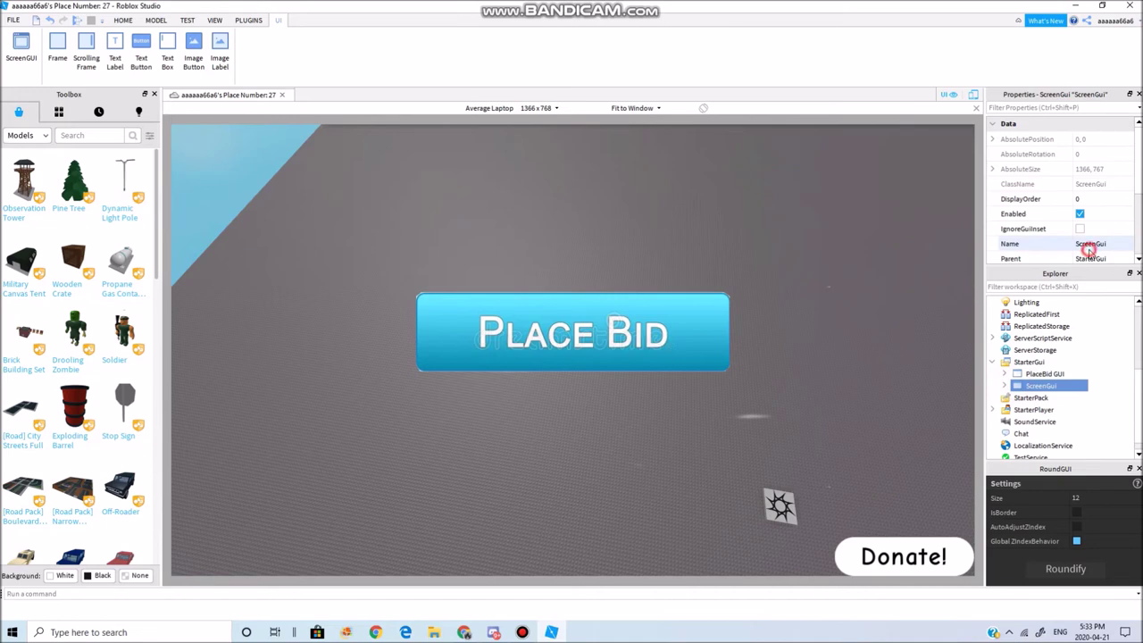
key(BackSpace)
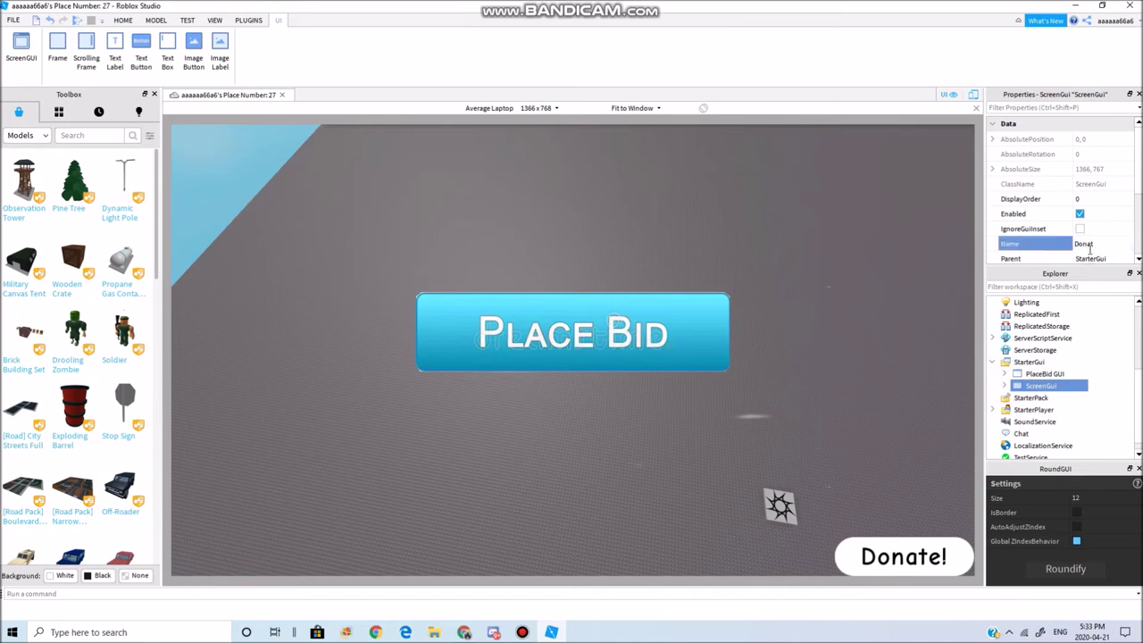
key(Return)
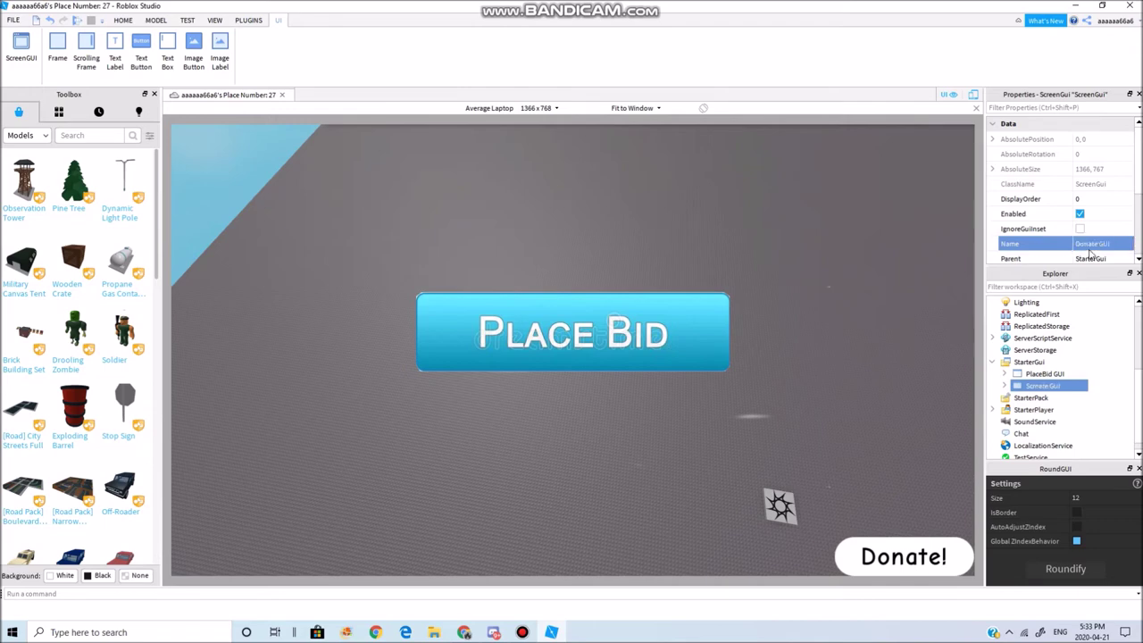
click(1005, 385)
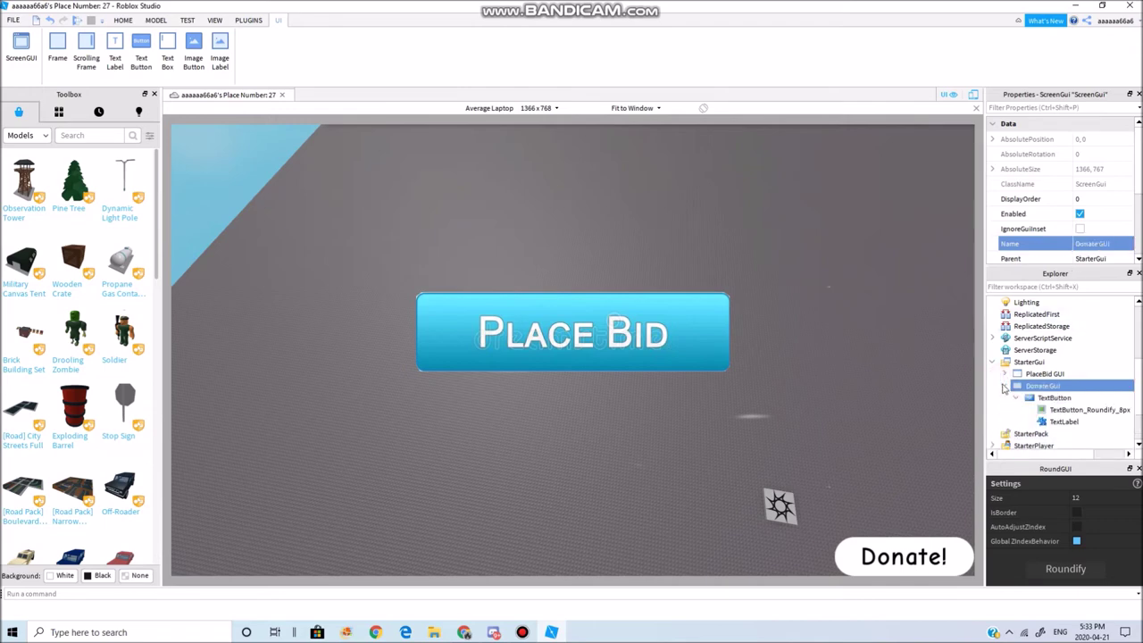
click(1005, 385)
Search the model library for "Donation script" and insert the first result, the Donation GUI model
click(87, 134)
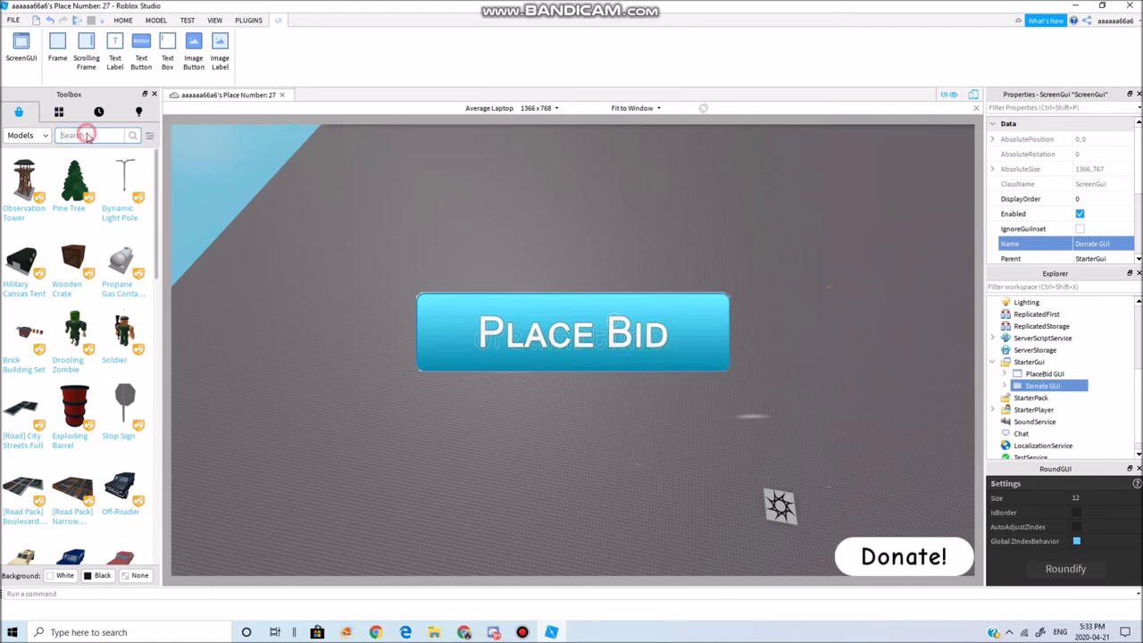
text(Do)
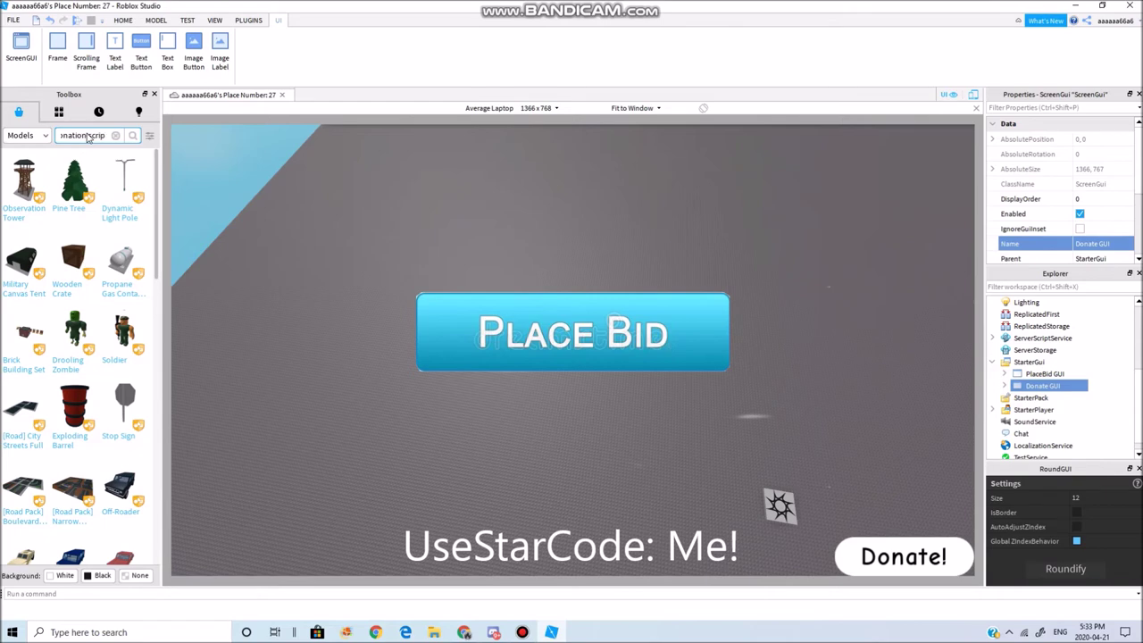
key(Return)
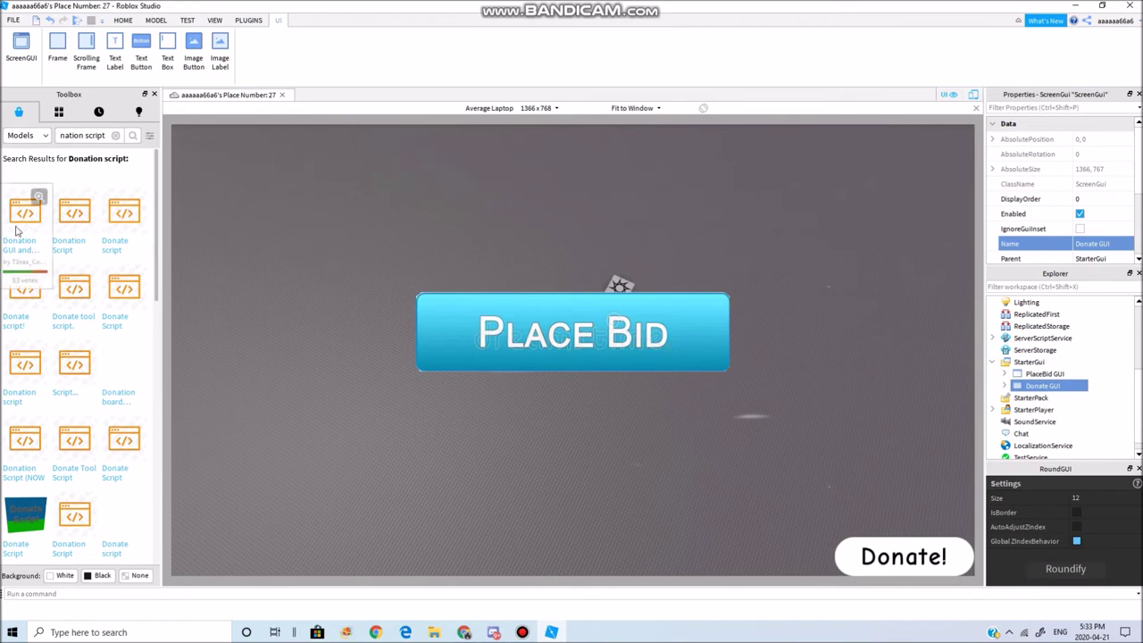
click(69, 216)
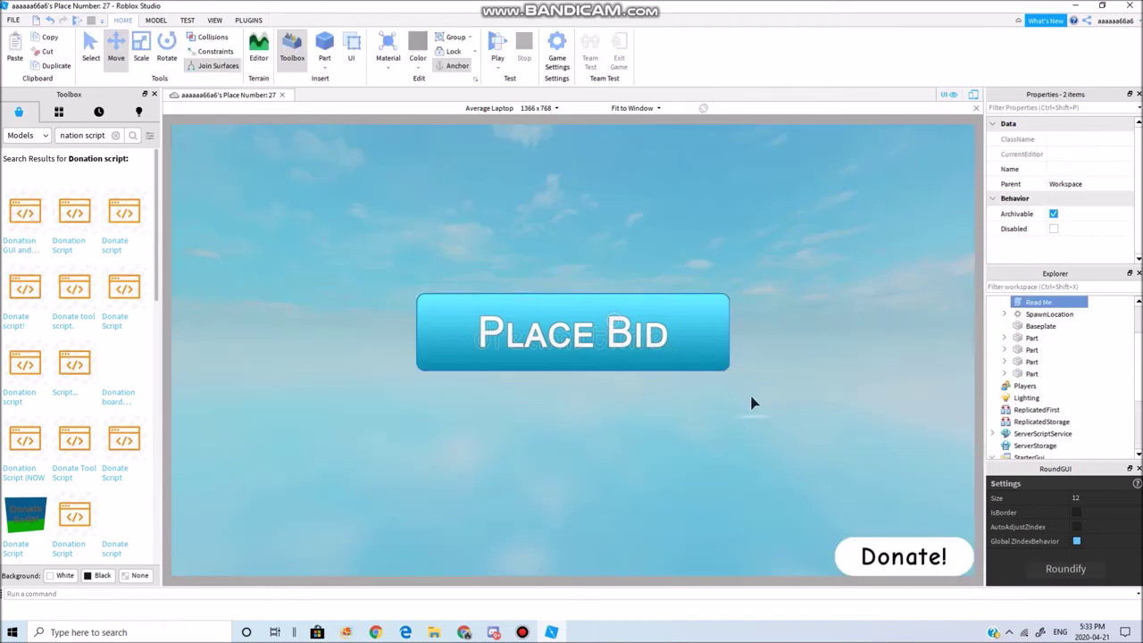
Read the Read Me script and examine the objects inside the inserted Donation GUI folder
double_click(1017, 305)
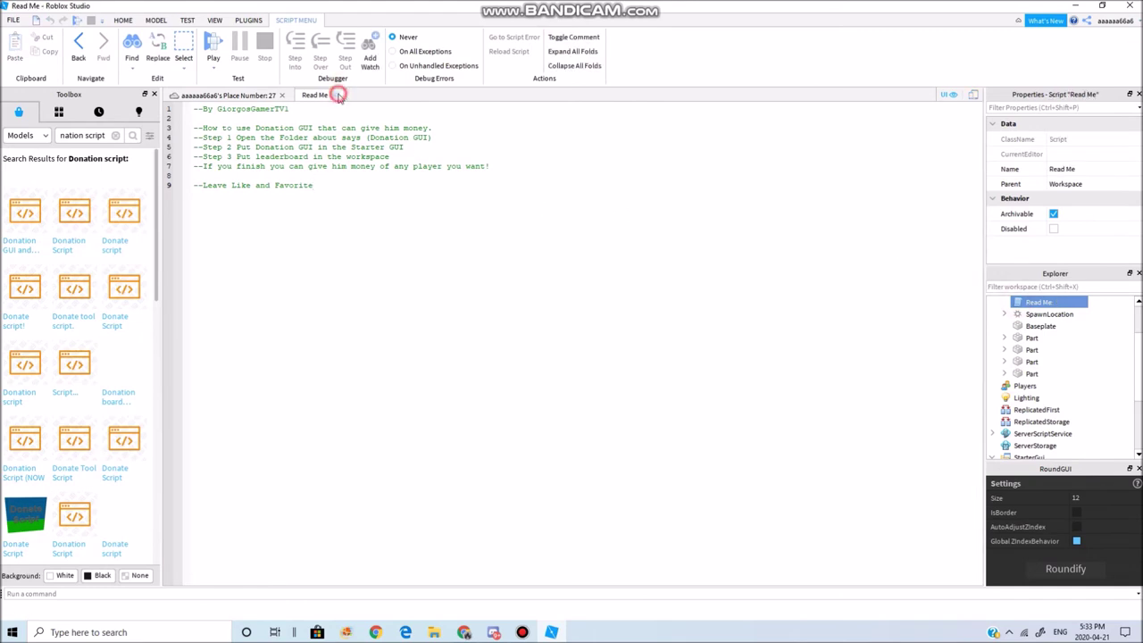
click(338, 94)
click(1004, 338)
click(1005, 338)
click(1005, 338)
click(1015, 337)
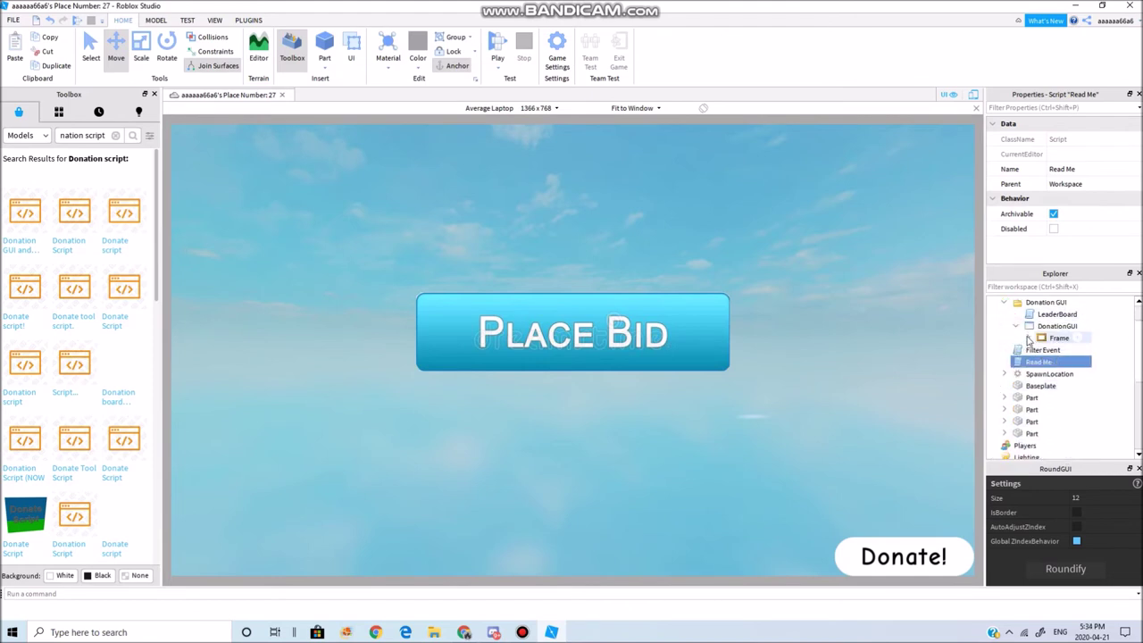
click(1027, 338)
scroll(1047, 339, up, 3)
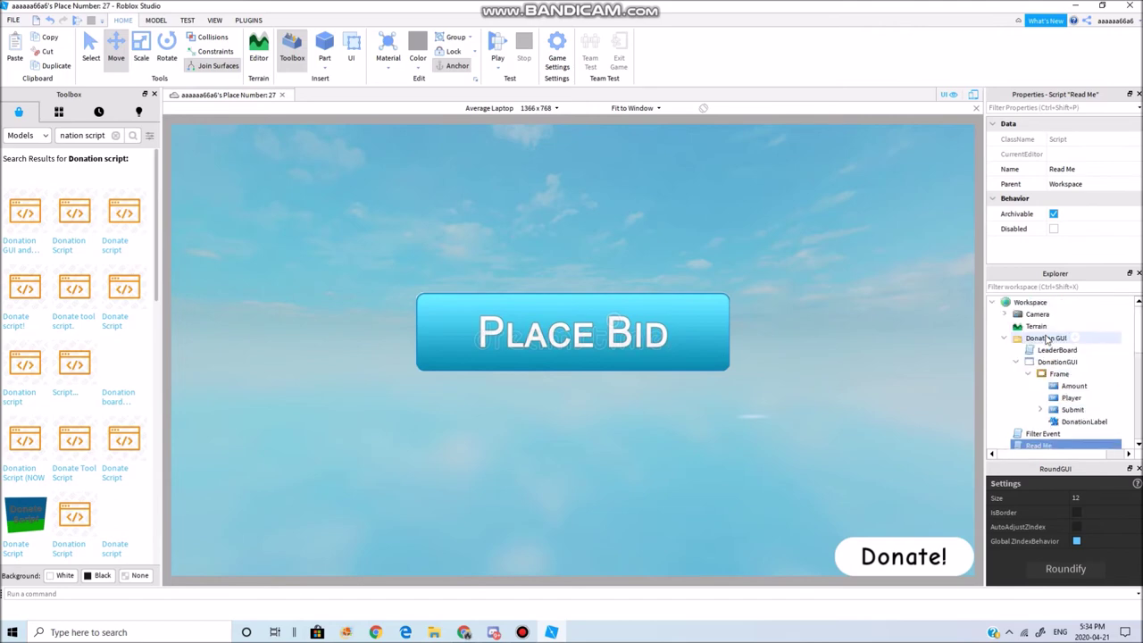
Delete the Donation GUI folder and the Read Me script from the Workspace
click(1040, 339)
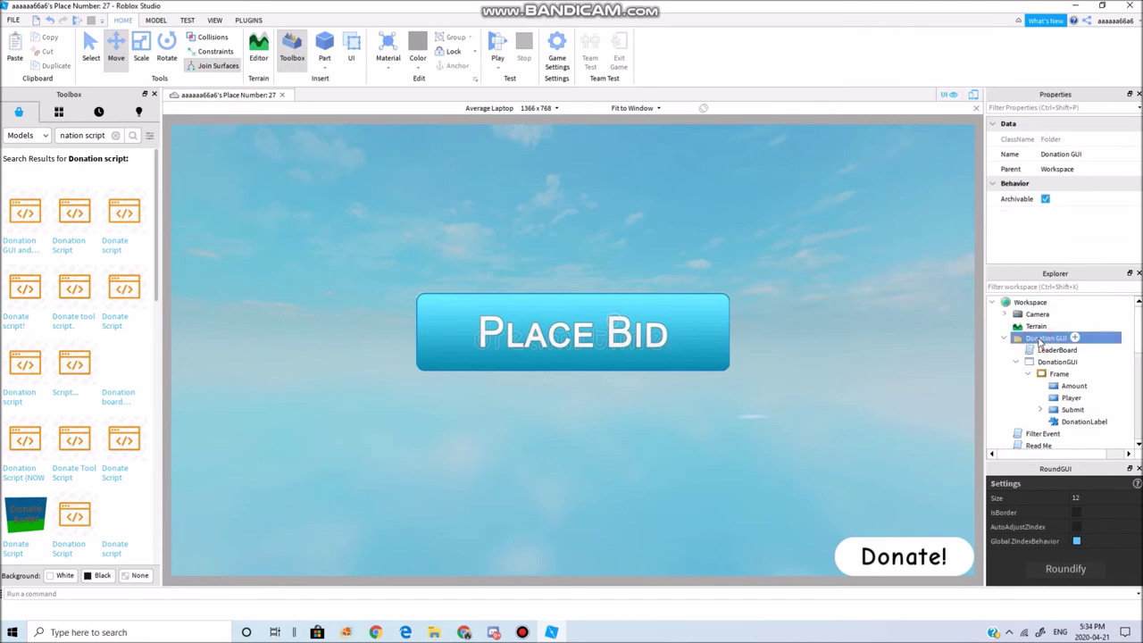
key(Delete)
click(1039, 349)
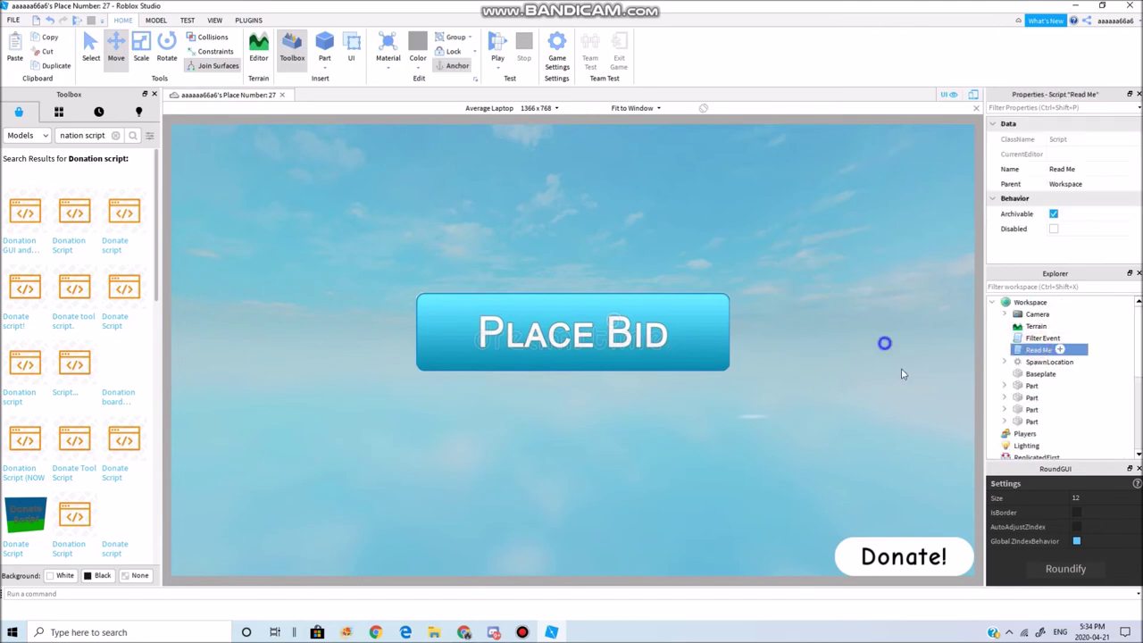
key(Delete)
right_drag(890, 341, 929, 357)
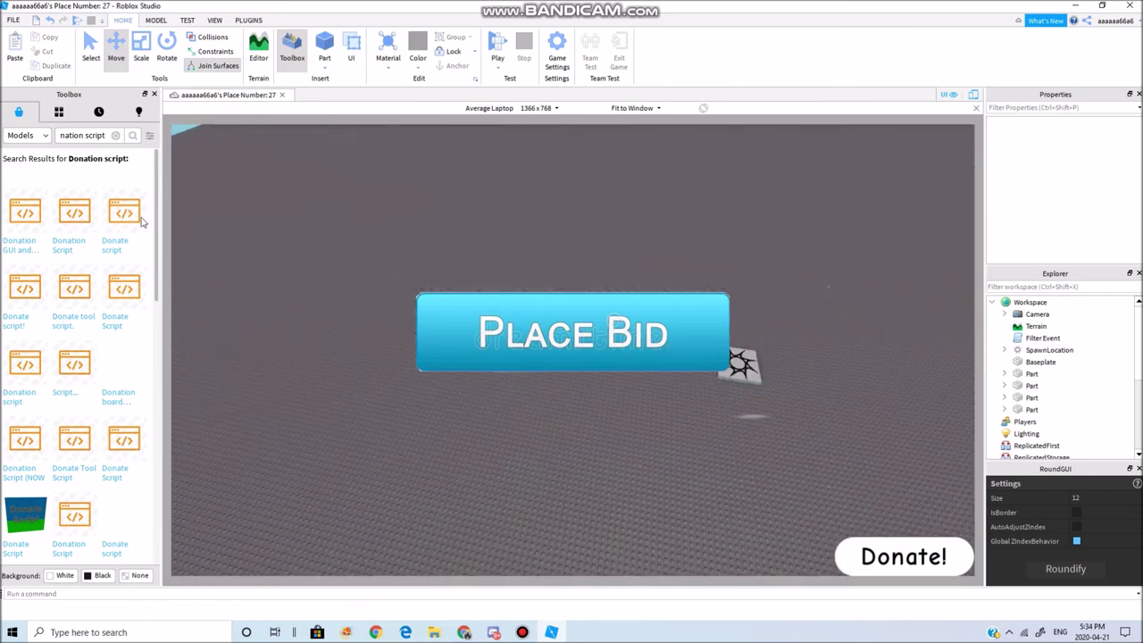
Insert the Donation Script model from the search results and review its code
click(77, 216)
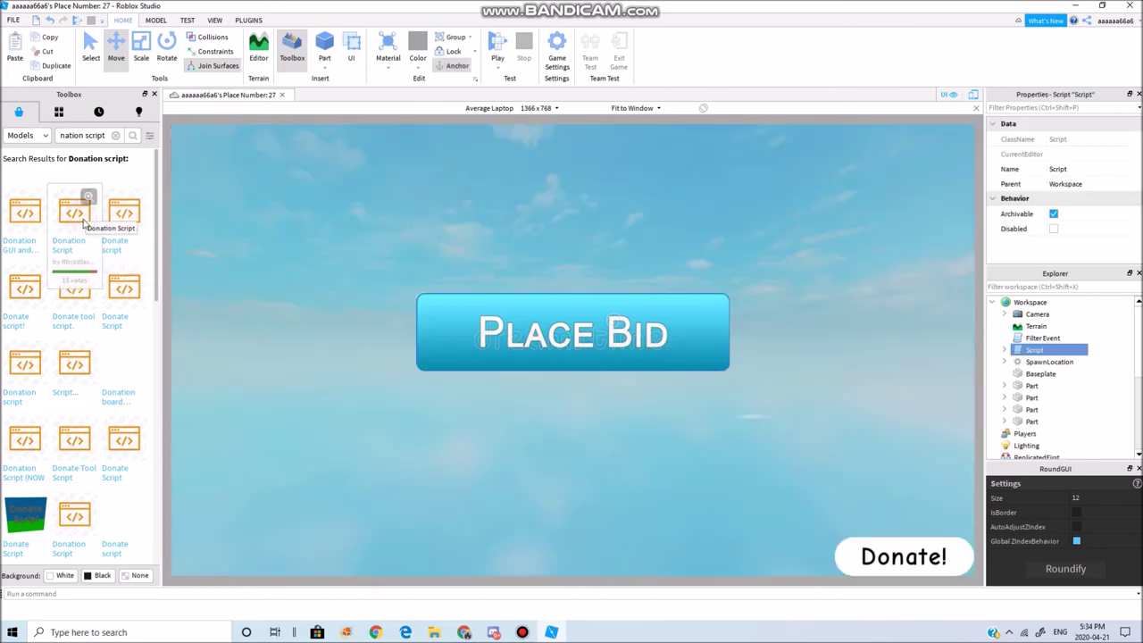
click(1003, 350)
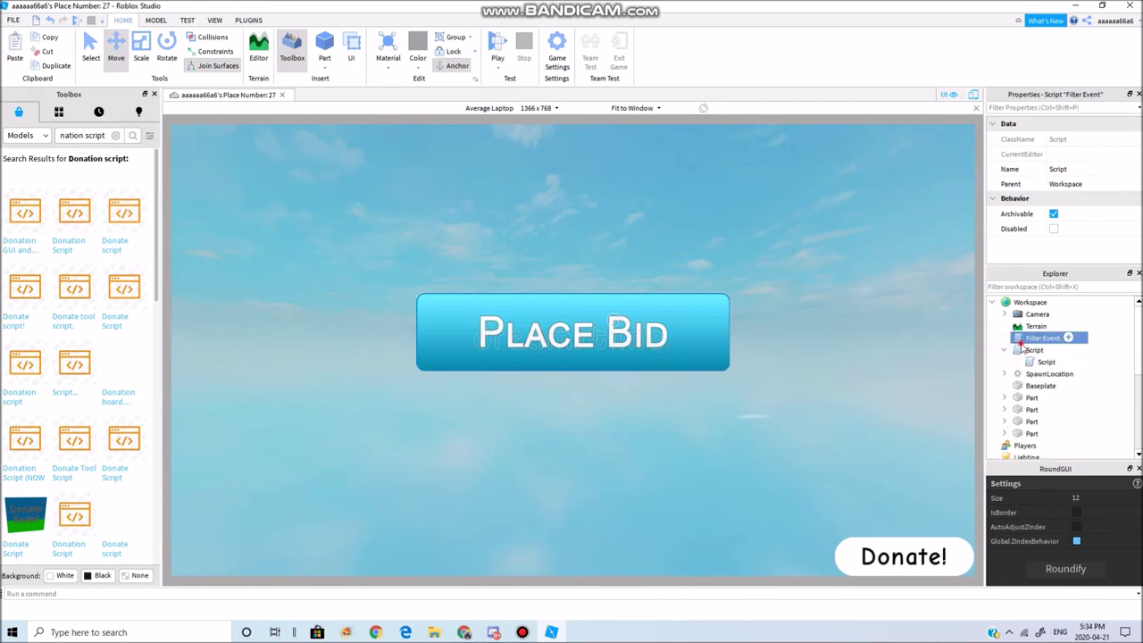
double_click(1023, 349)
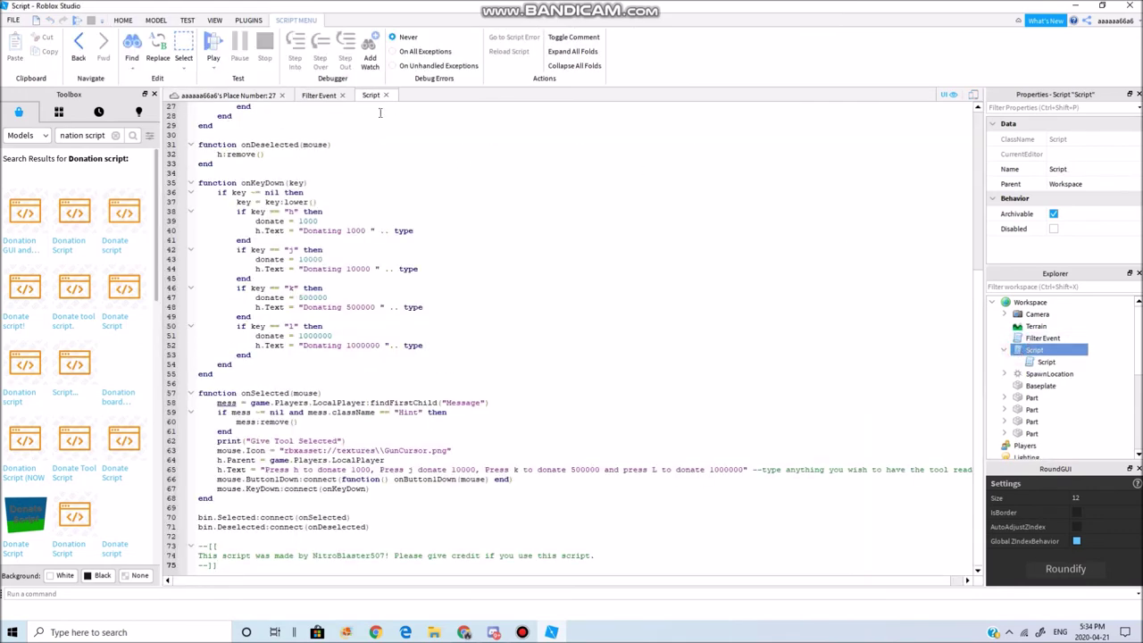
click(341, 96)
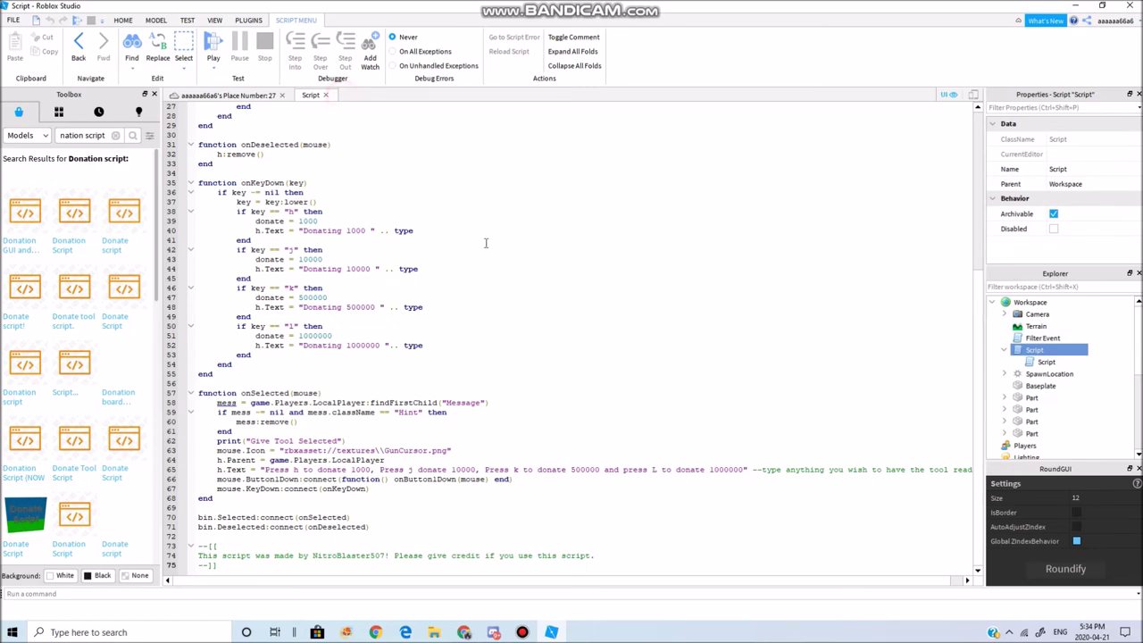
scroll(486, 242, up, 9)
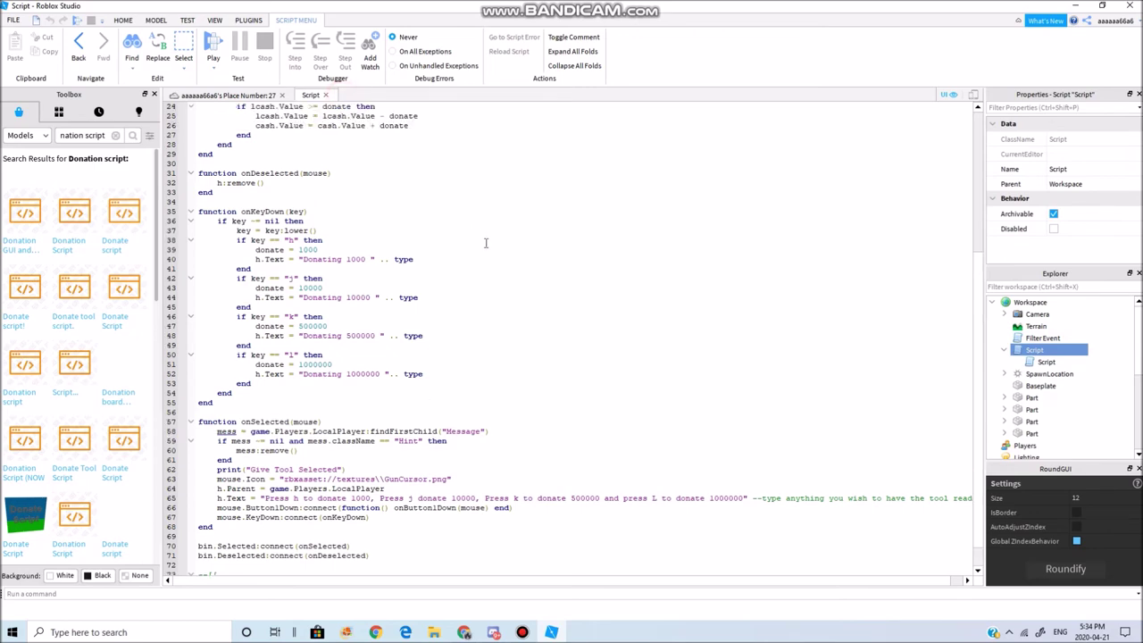
Close the inserted Donation Script code and delete that script from the Workspace
click(327, 95)
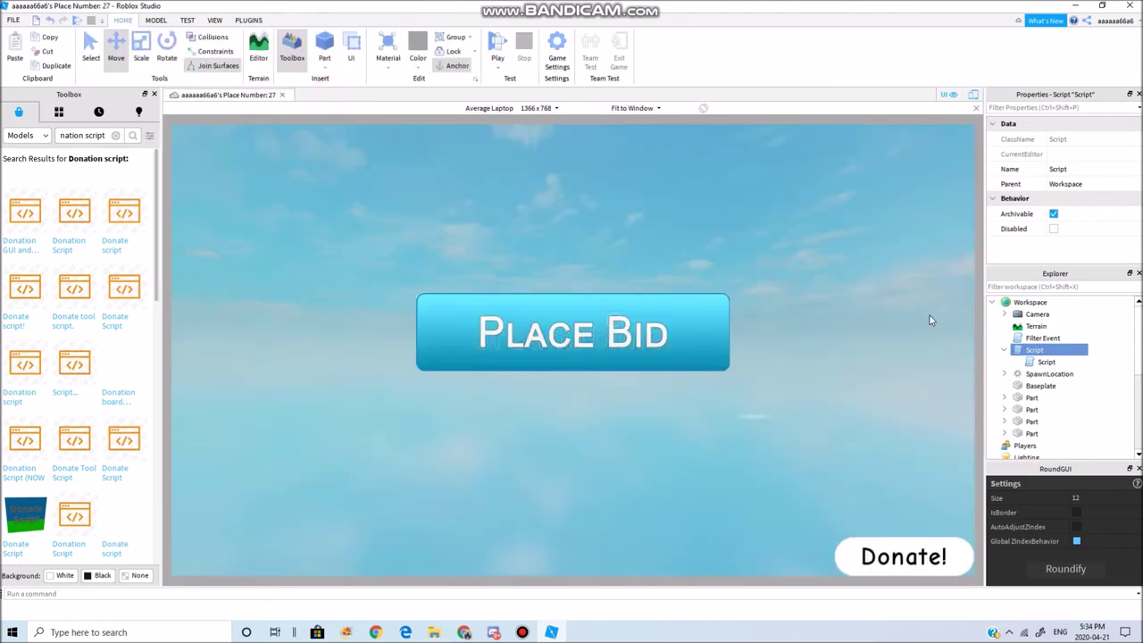
key(Delete)
right_drag(603, 355, 556, 513)
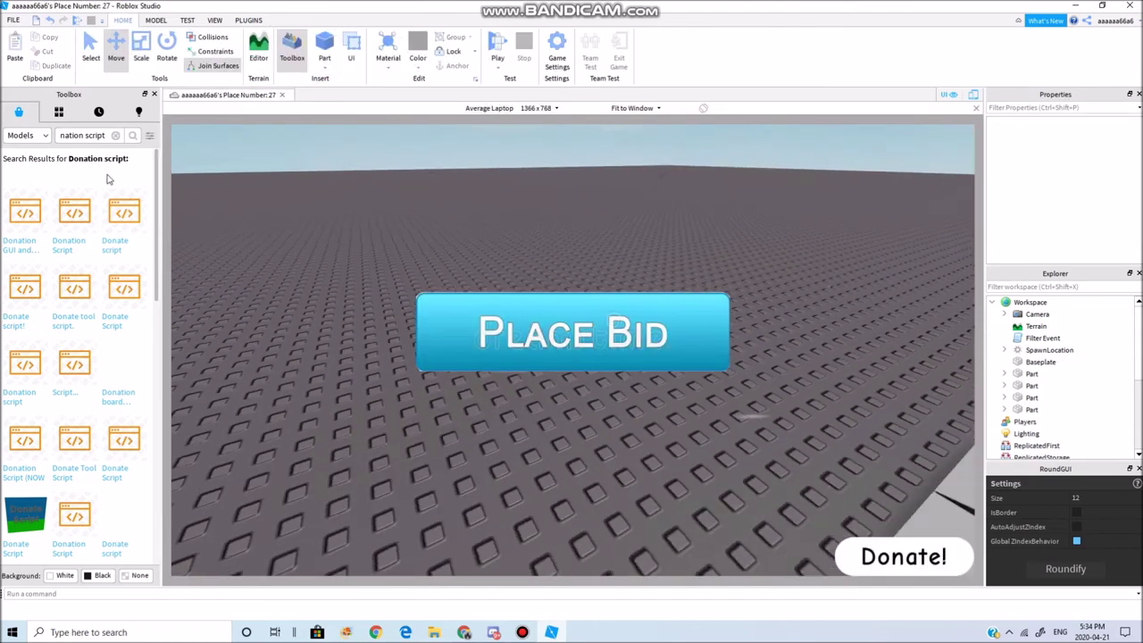
Search the model library for "Donate Robux script"
click(86, 136)
key(BackSpace)
key(BackSpace)
key(BackSpace)
key(BackSpace)
key(BackSpace)
key(BackSpace)
key(BackSpace)
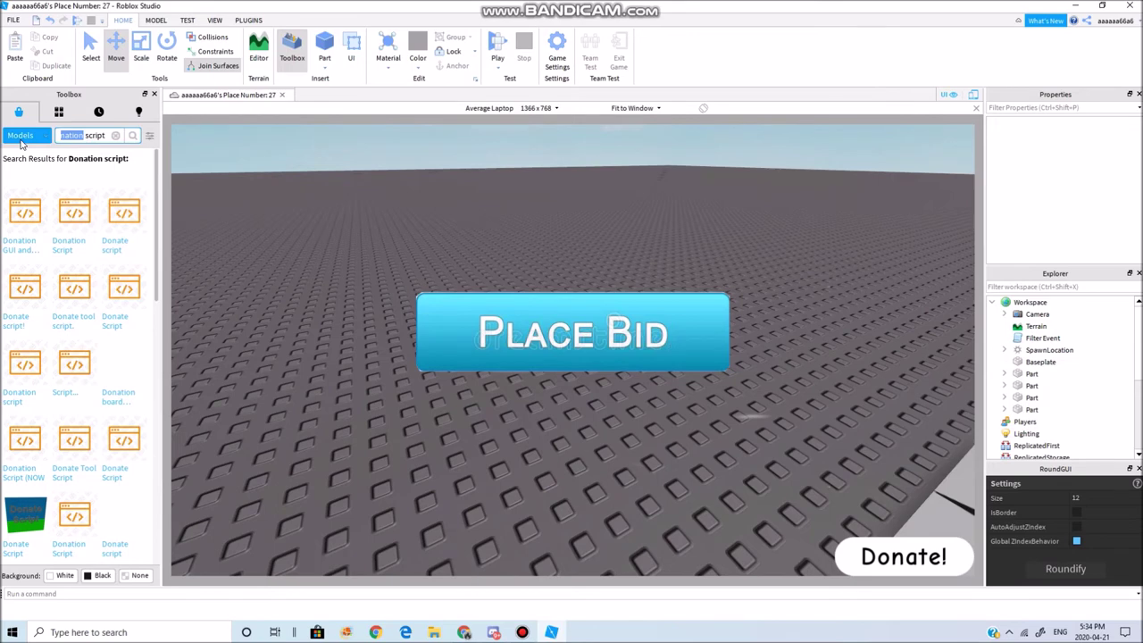
text(nate Robux)
key(Return)
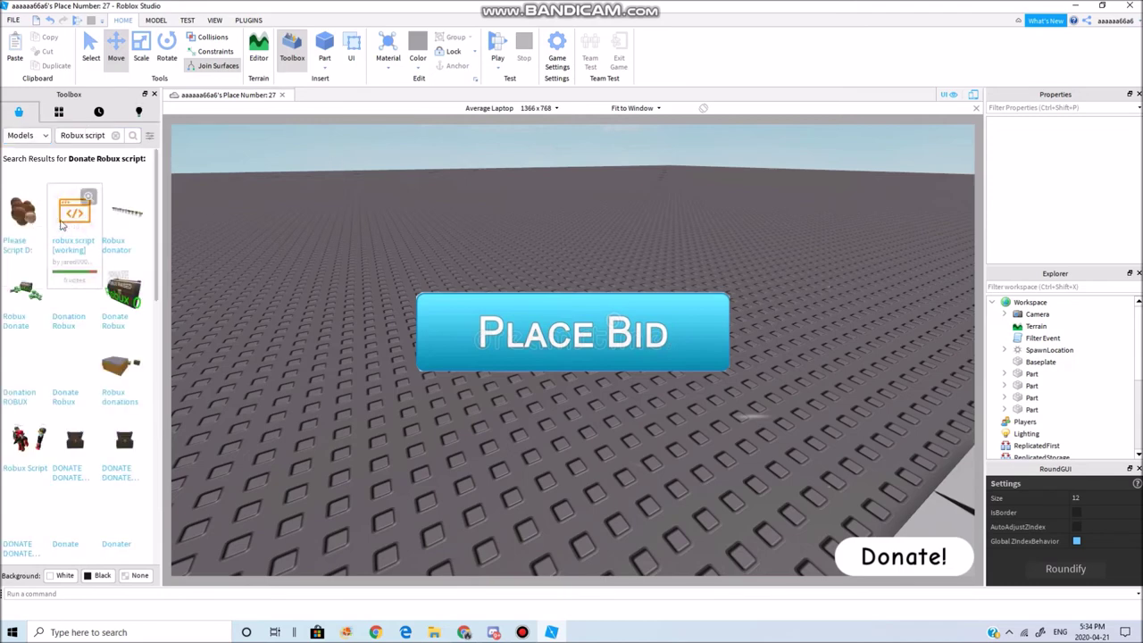
Insert the "robux script [working]" model and review its code
click(62, 225)
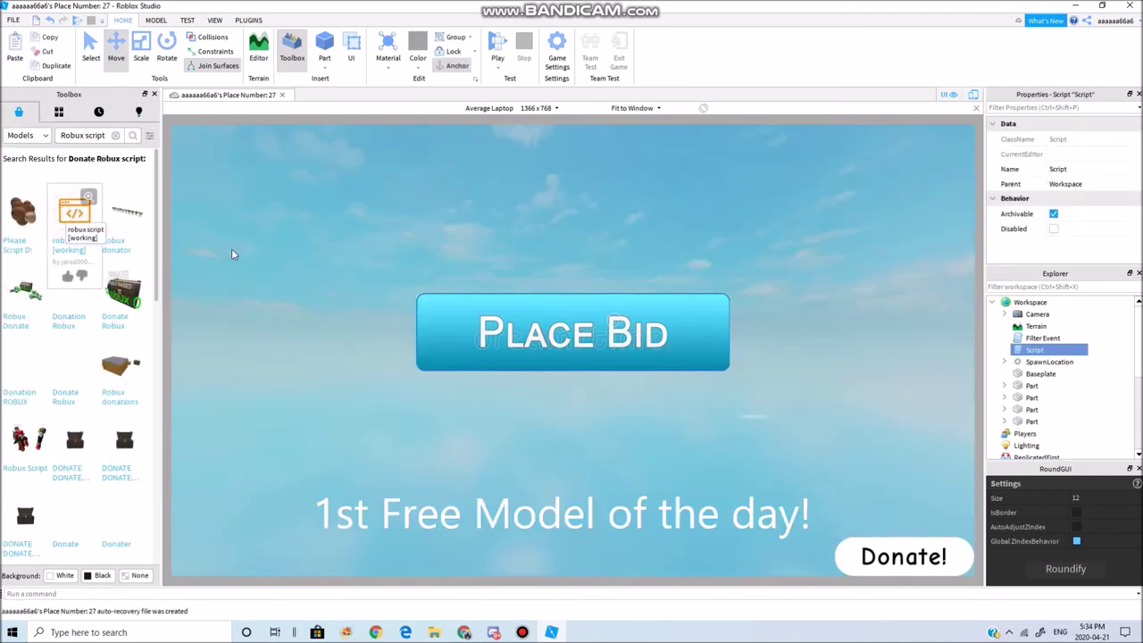
double_click(1031, 350)
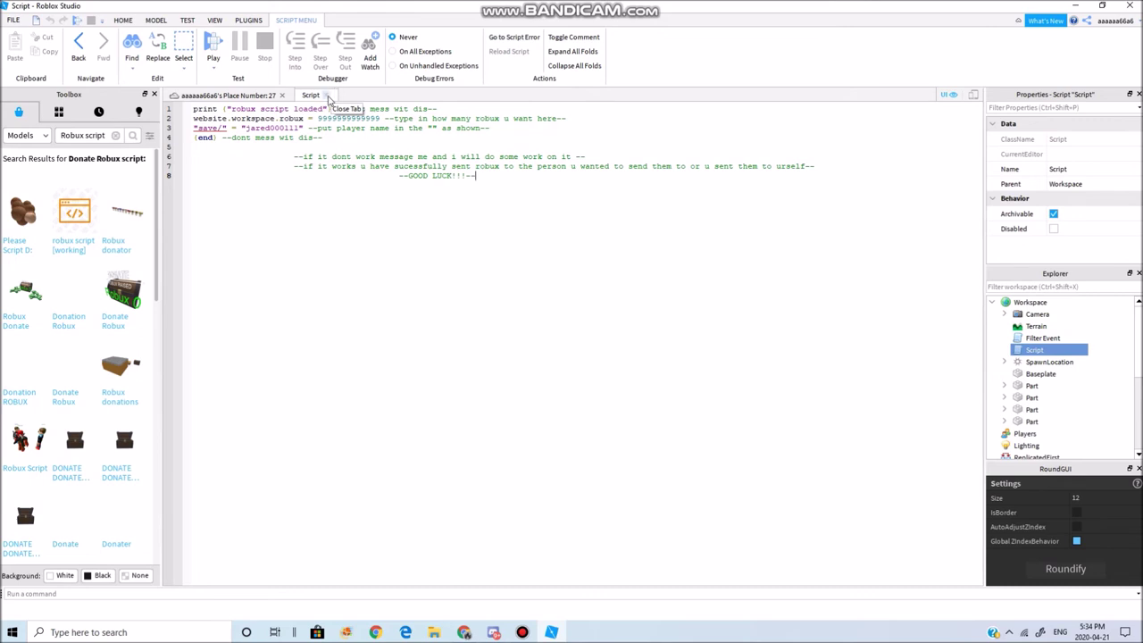
click(328, 95)
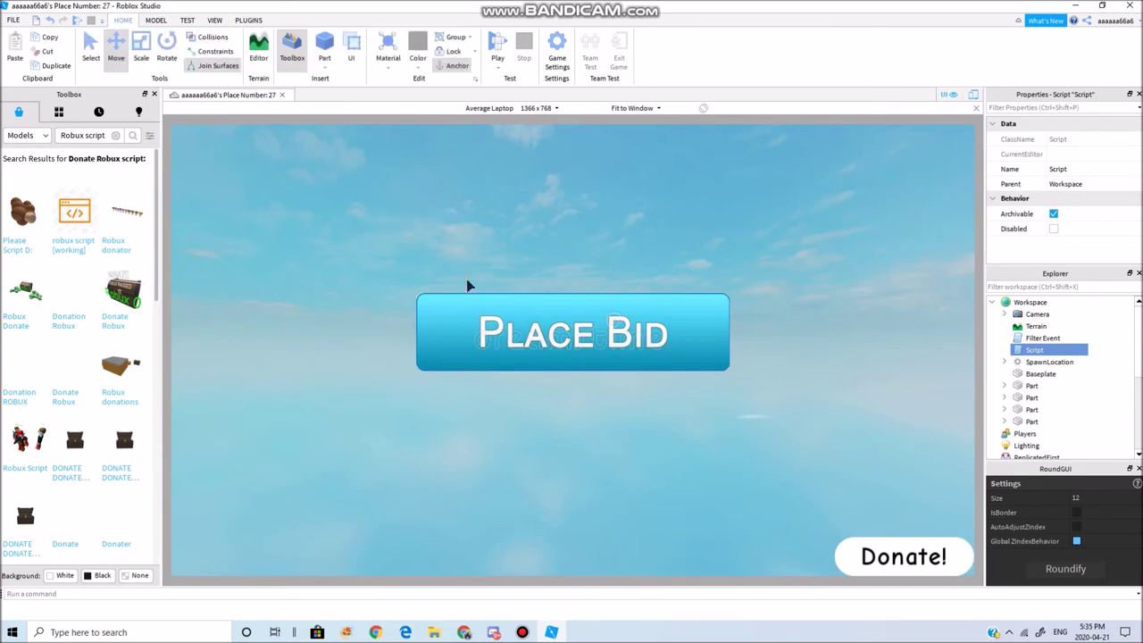
Try to save the inserted Script to Roblox as an asset titled "Robux Scam Script XD"
scroll(482, 292, down, 10)
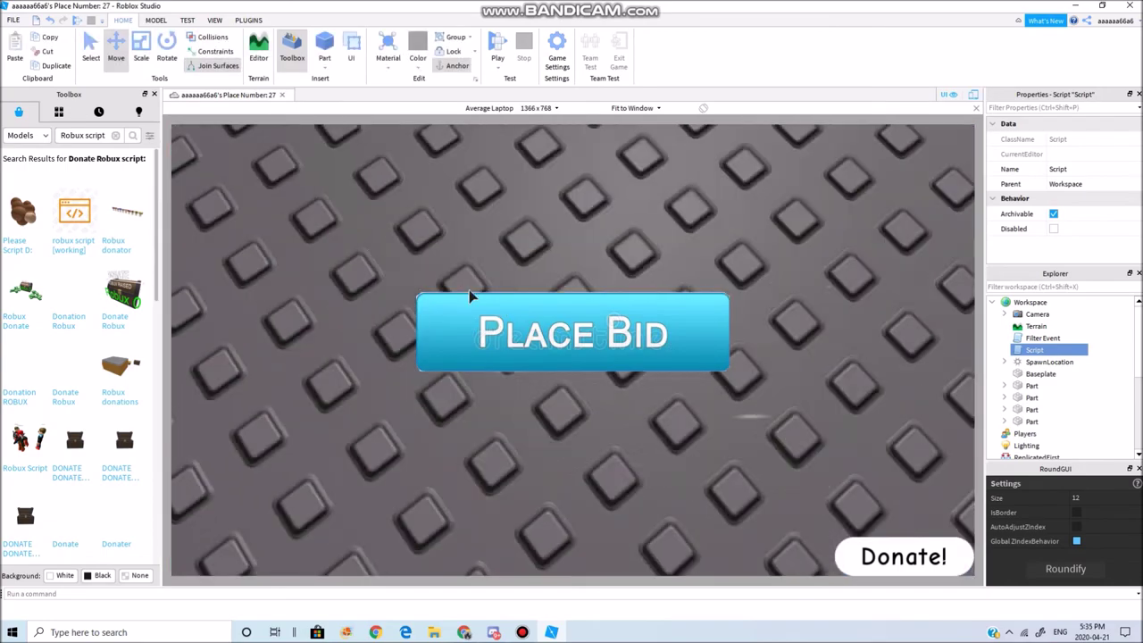
right_click(1022, 354)
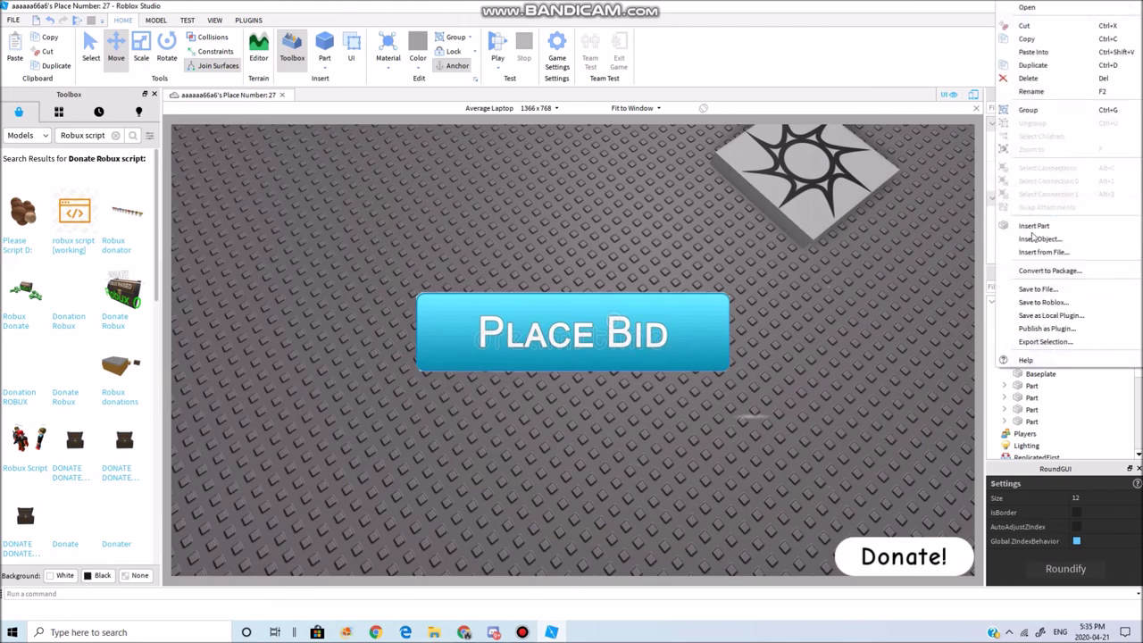
click(1070, 303)
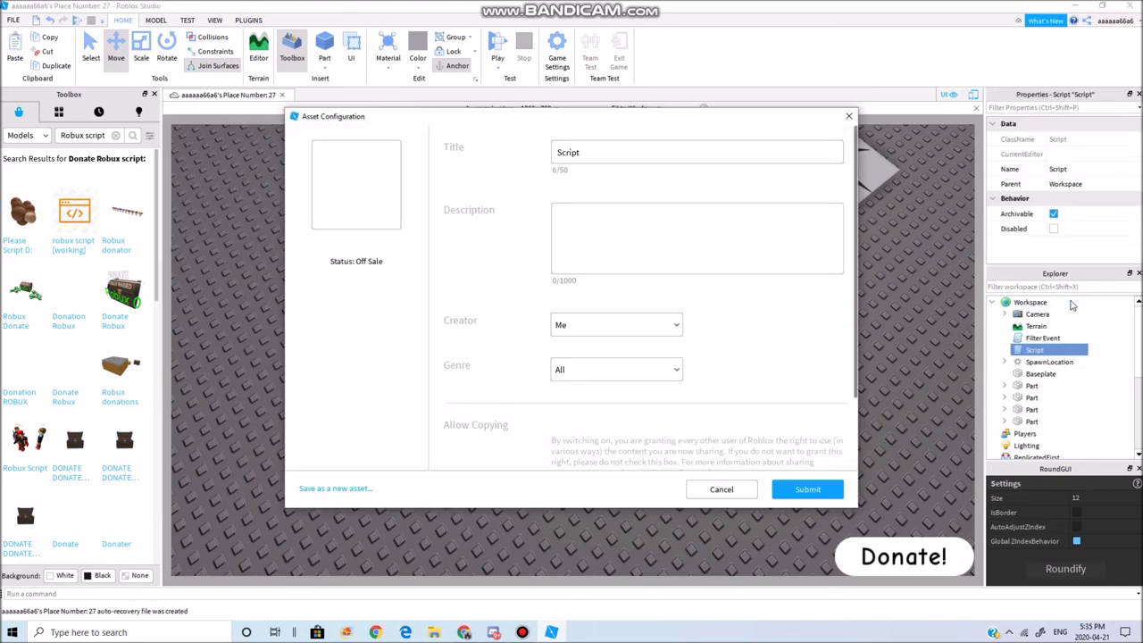
drag(646, 155, 552, 169)
key(BackSpace)
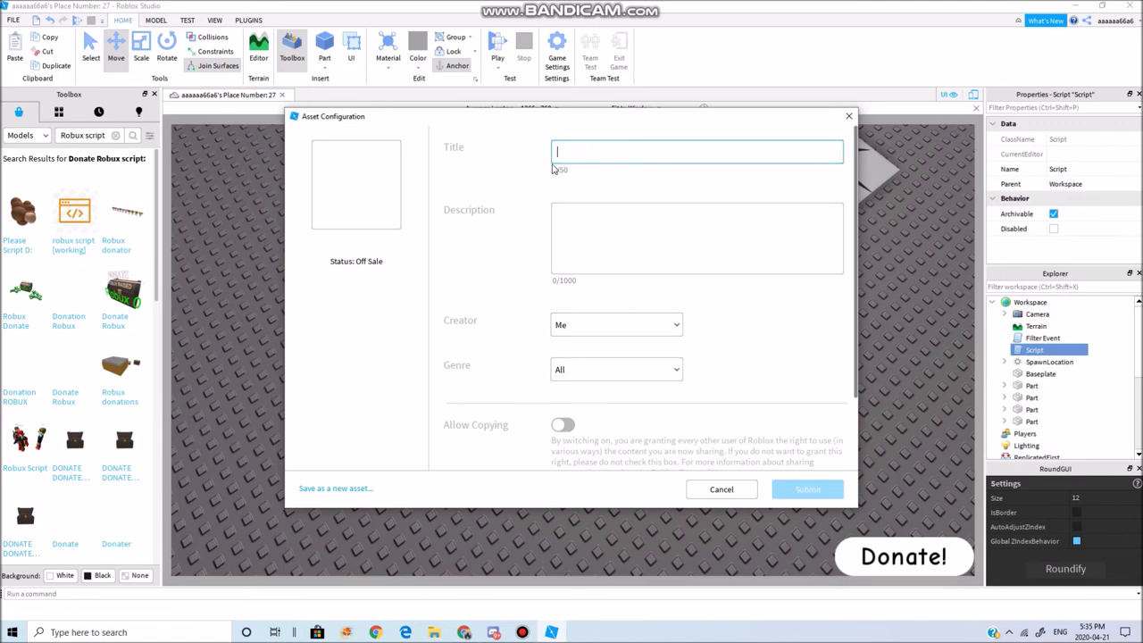
text(Ro)
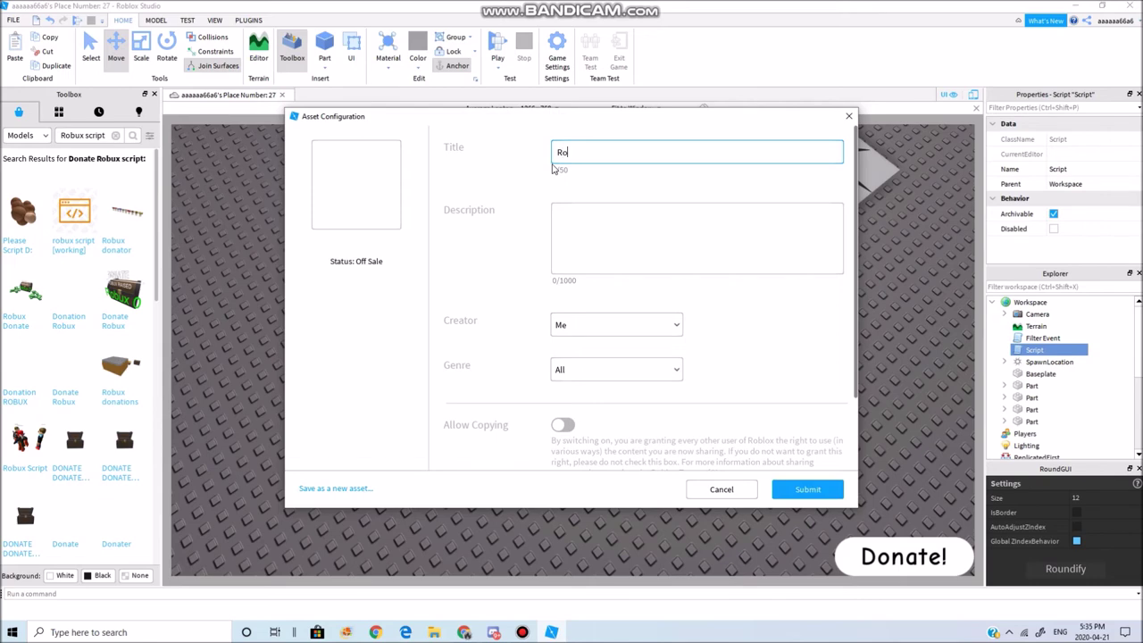
text(bux Scam Script XD)
click(799, 487)
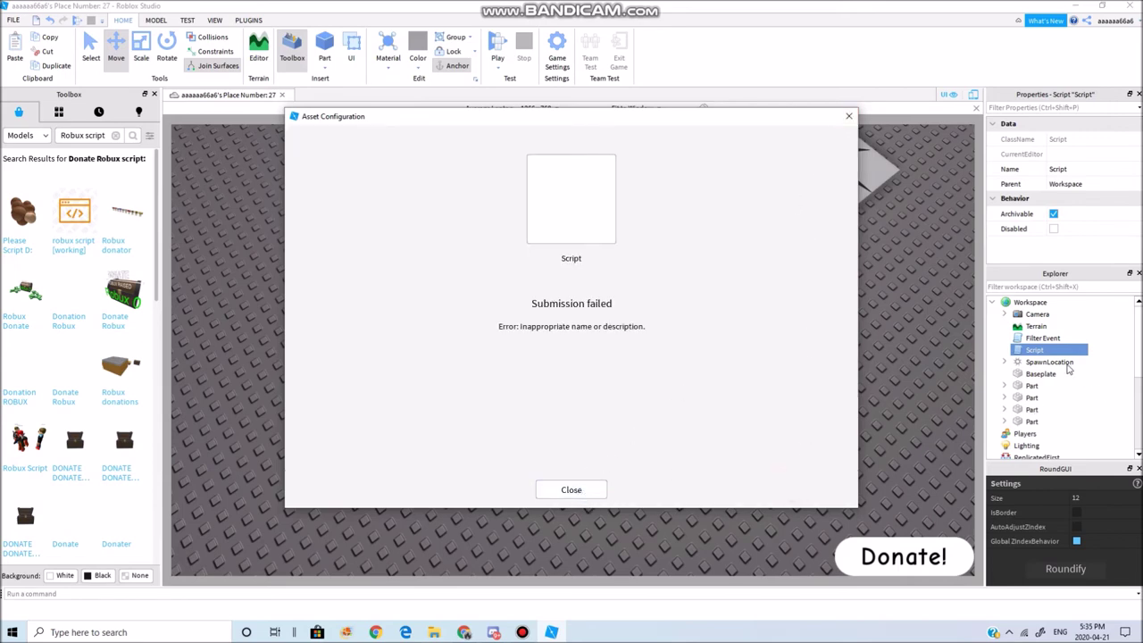
click(571, 490)
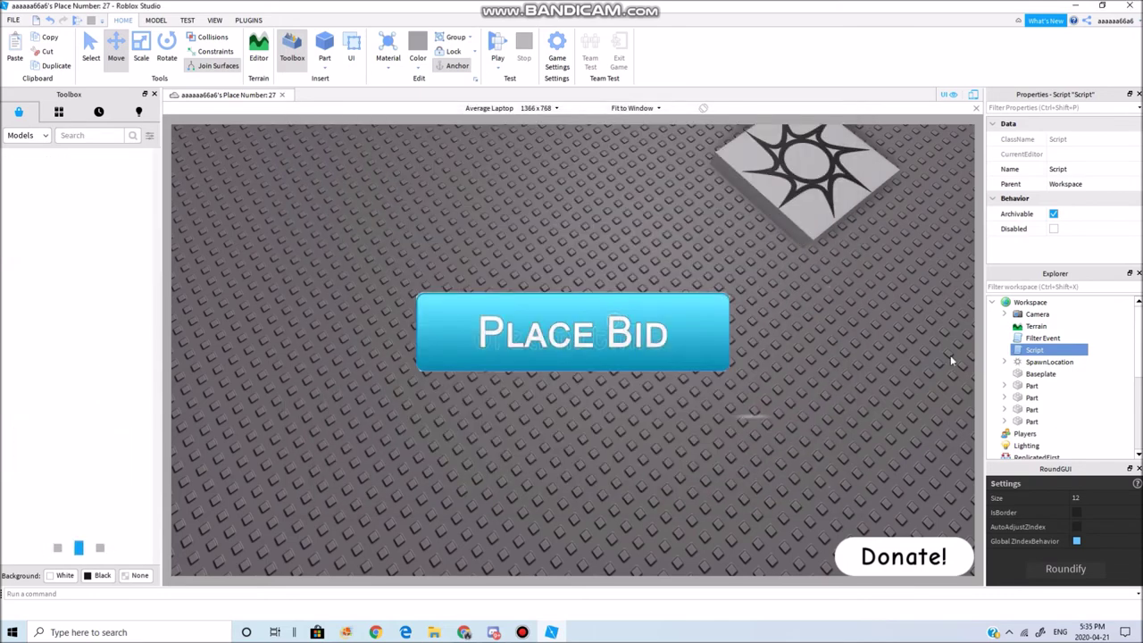
Try to save the Workspace Script to Roblox as an asset titled "Robux Script XD"
right_click(1020, 351)
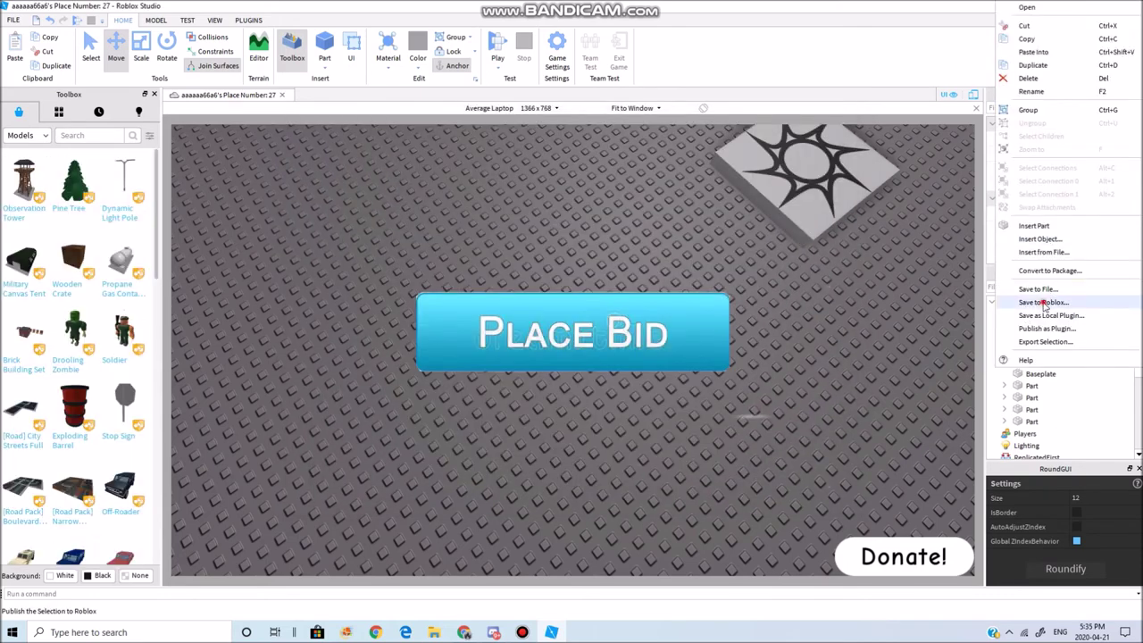
click(1043, 307)
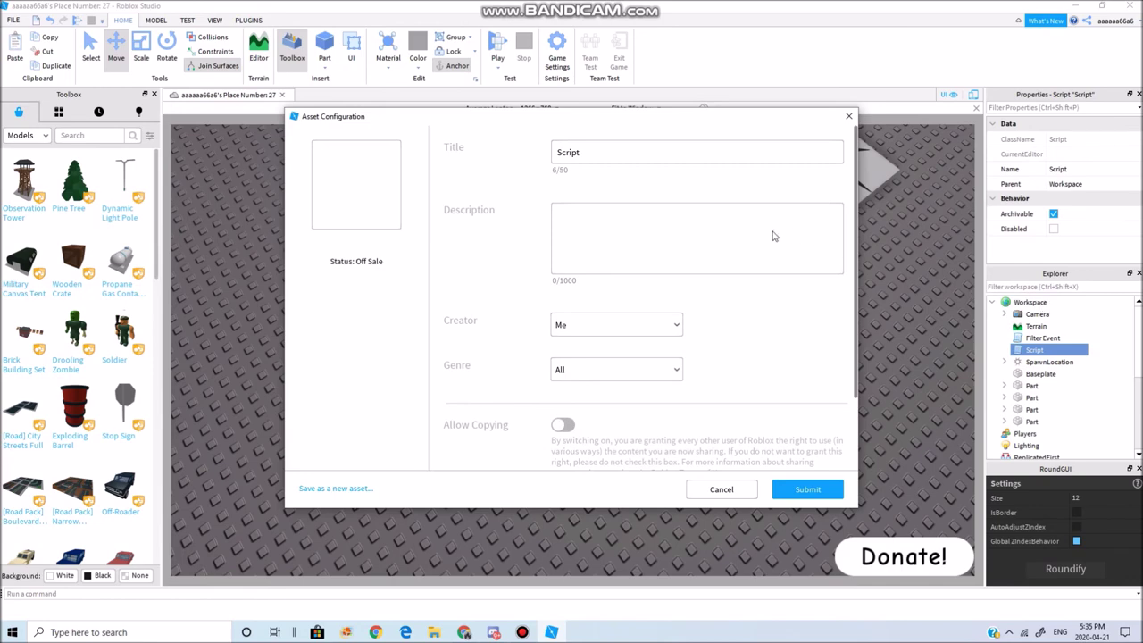
drag(598, 155, 541, 165)
key(BackSpace)
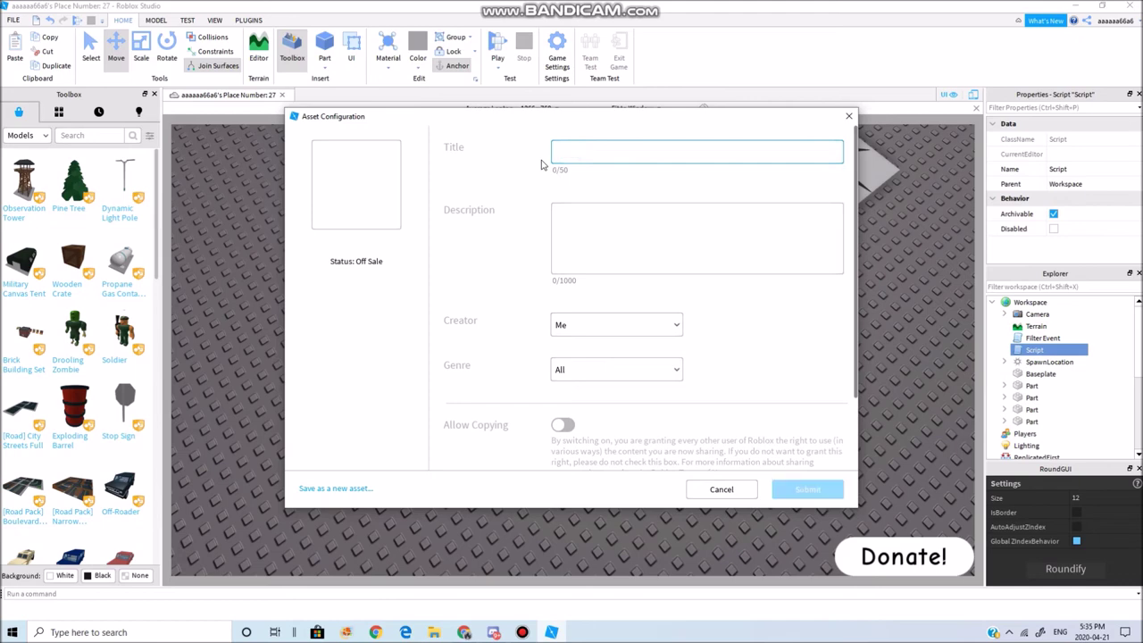
text(Robux Scr)
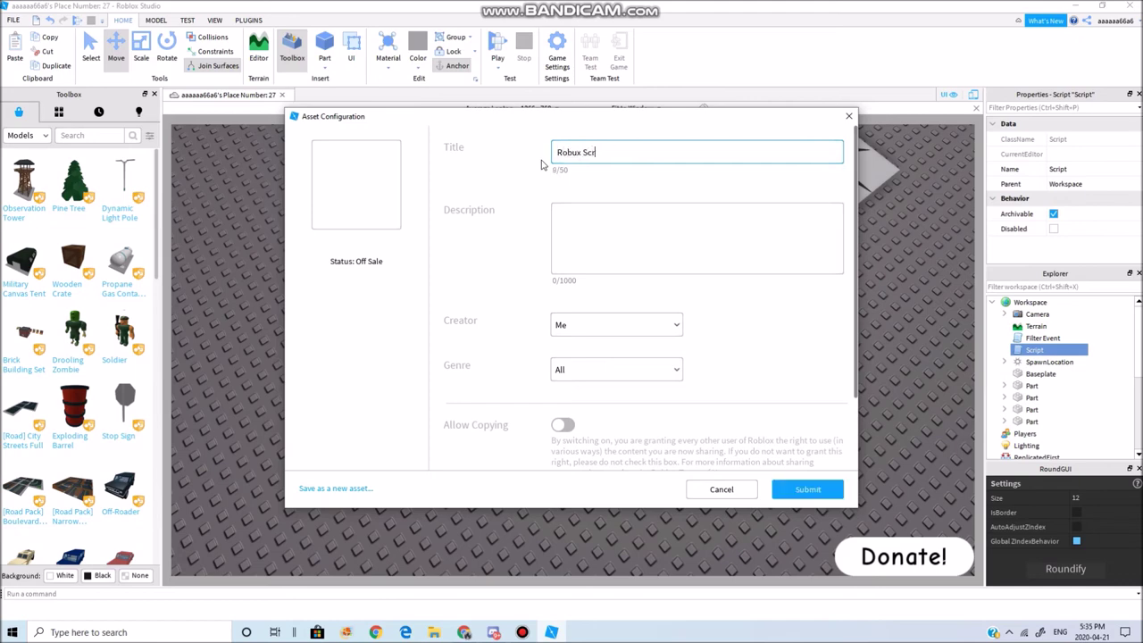
text(ipt XD)
click(820, 489)
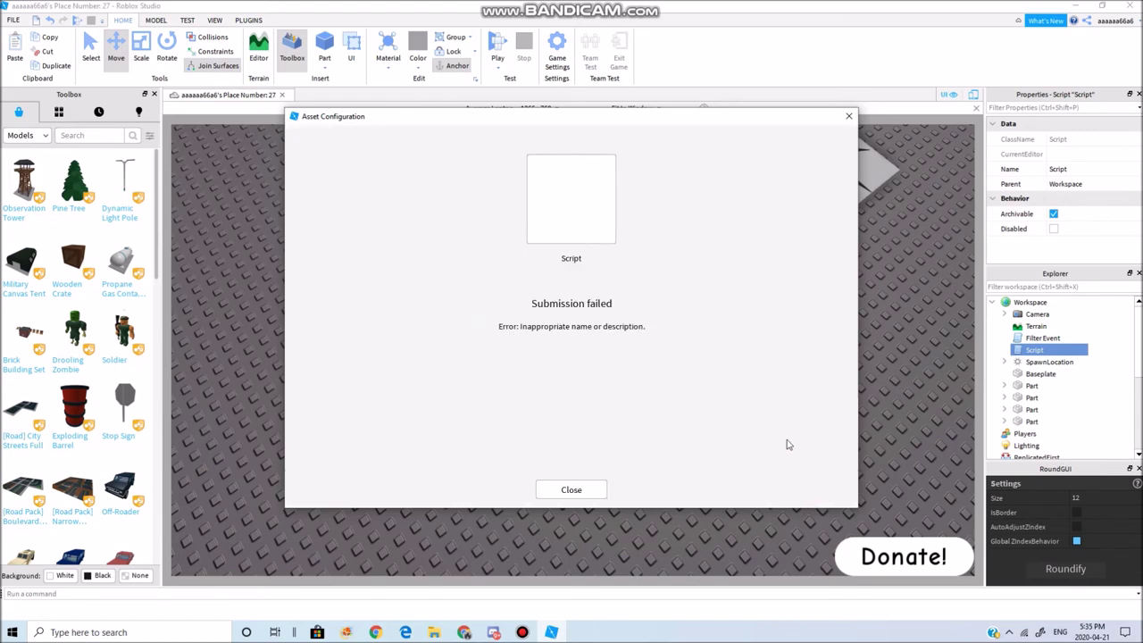
click(580, 485)
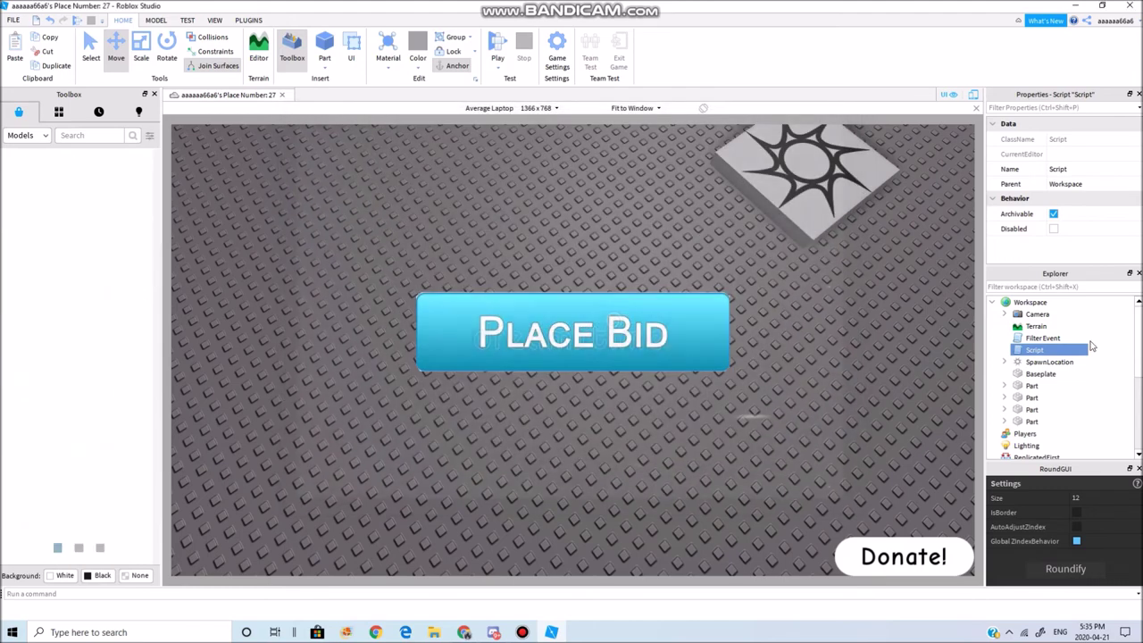
Submit the Workspace Script to Roblox as an asset titled "XD" and dismiss the upload dialog
right_click(1031, 353)
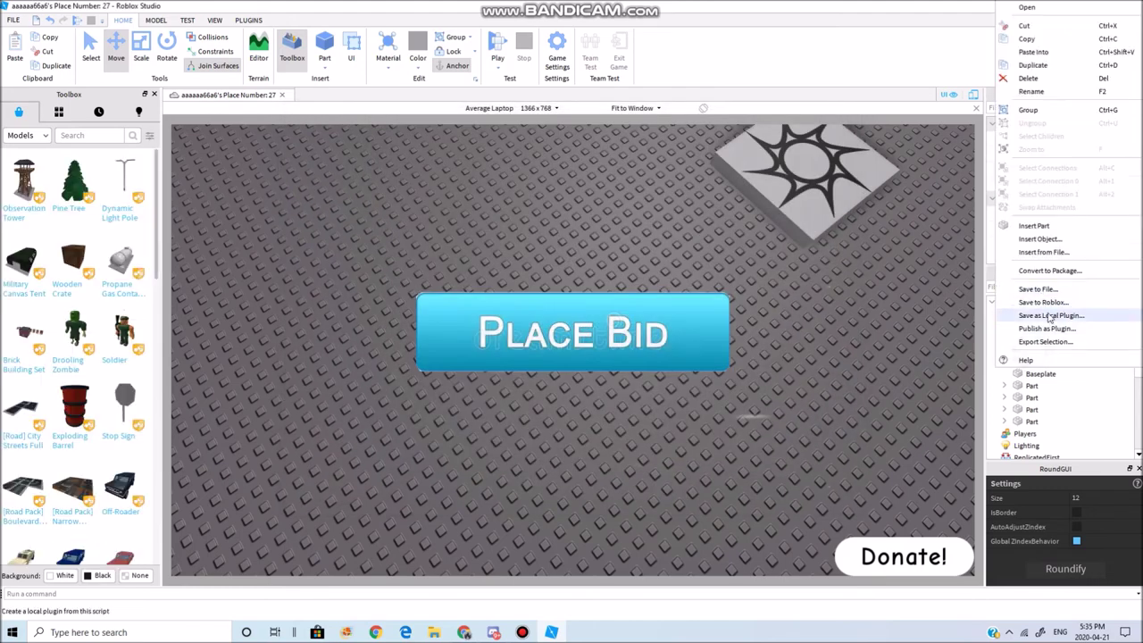
click(1041, 303)
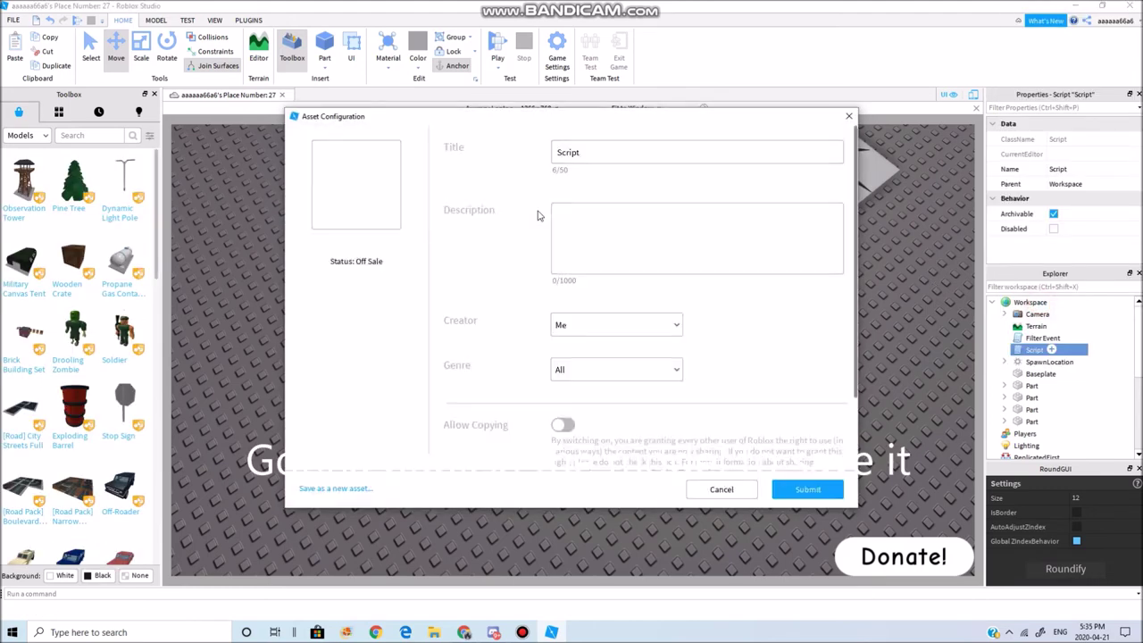
drag(593, 152, 545, 151)
text(XD)
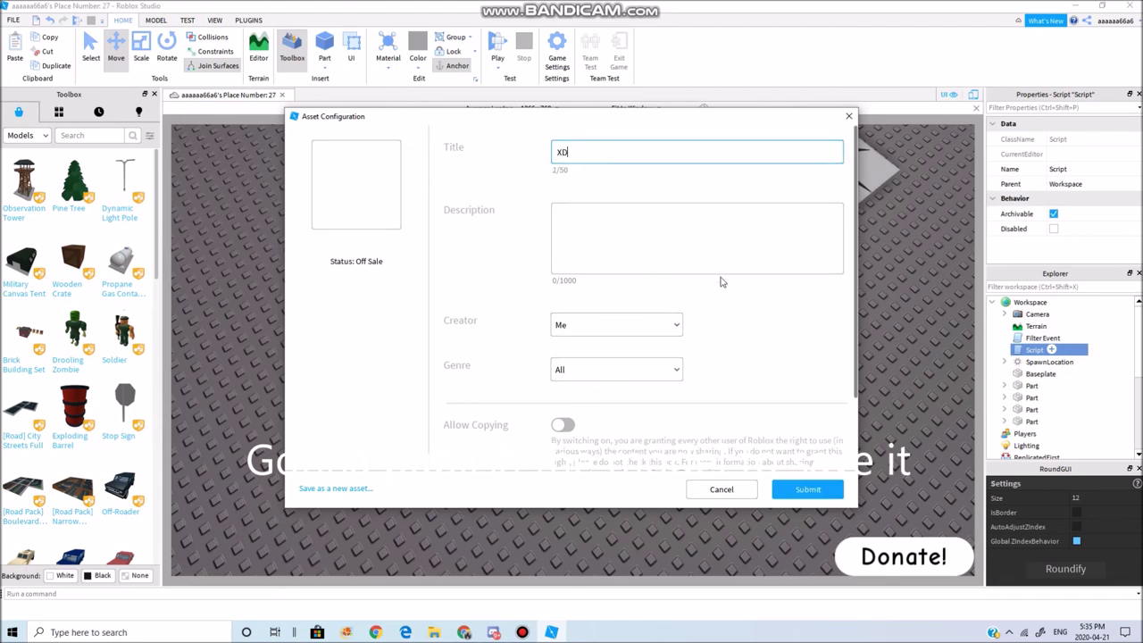
click(799, 491)
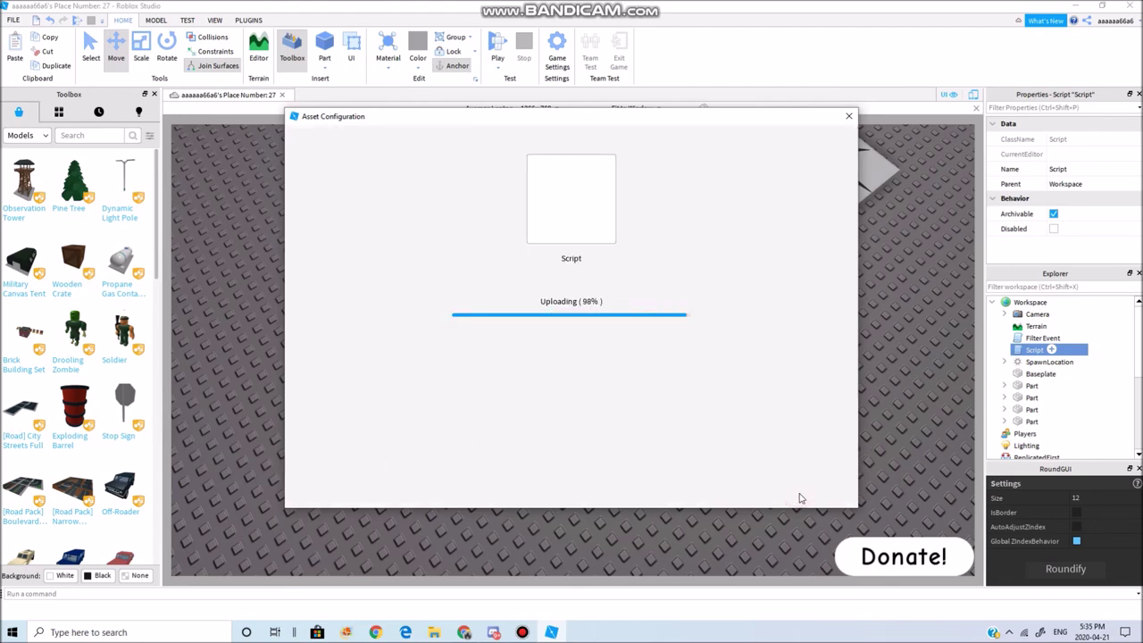
click(848, 117)
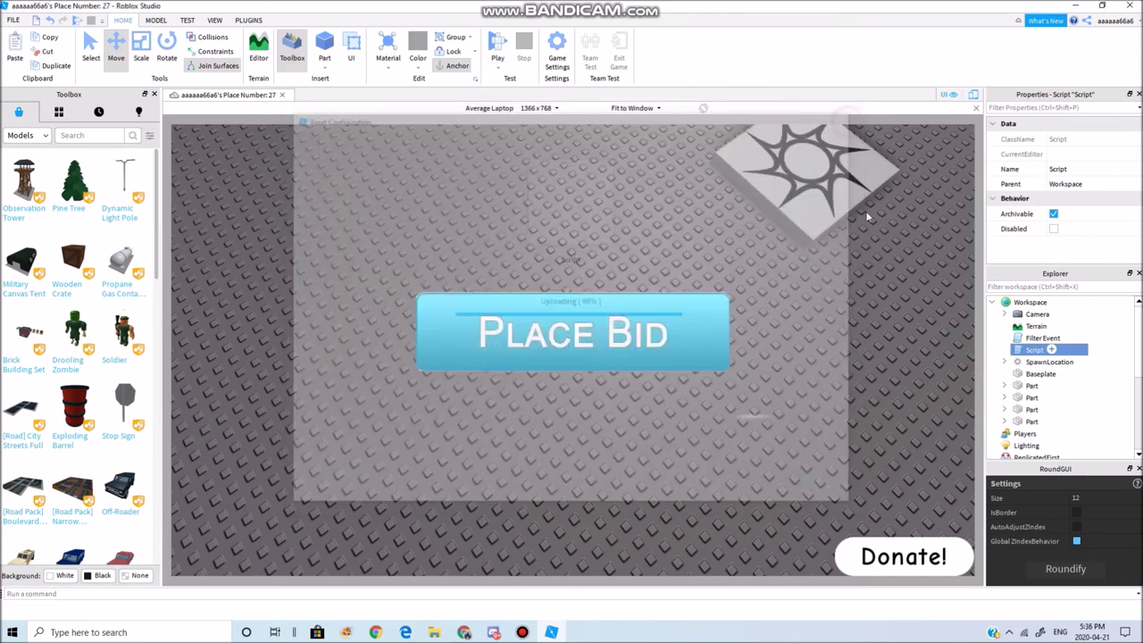
Delete the Script from the Workspace
scroll(871, 328, down, 5)
key(w)
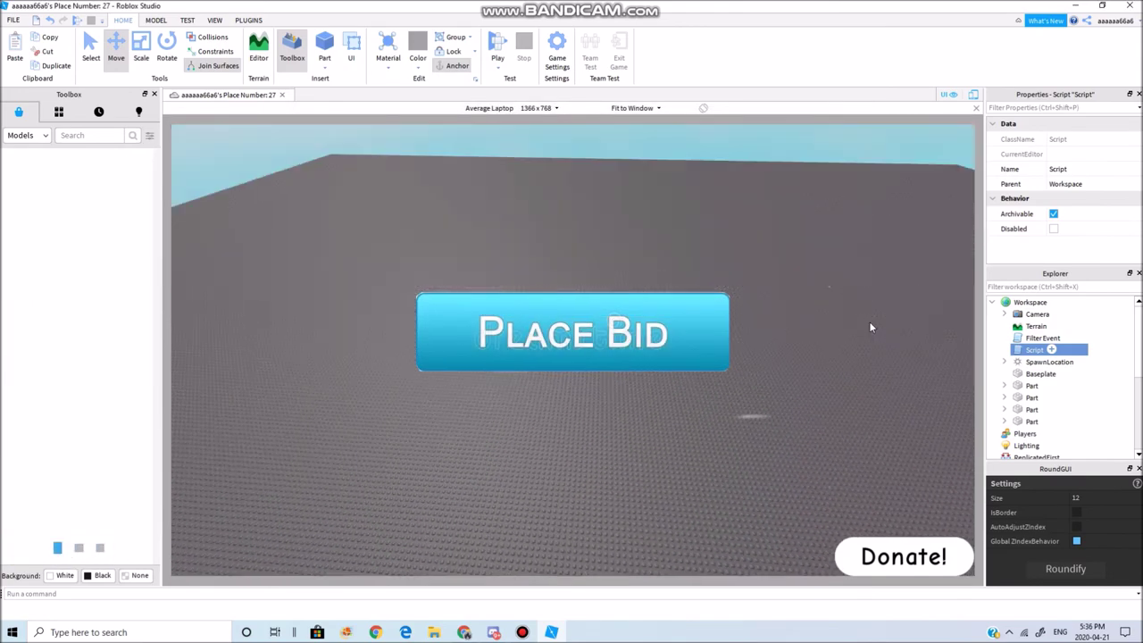
key(s)
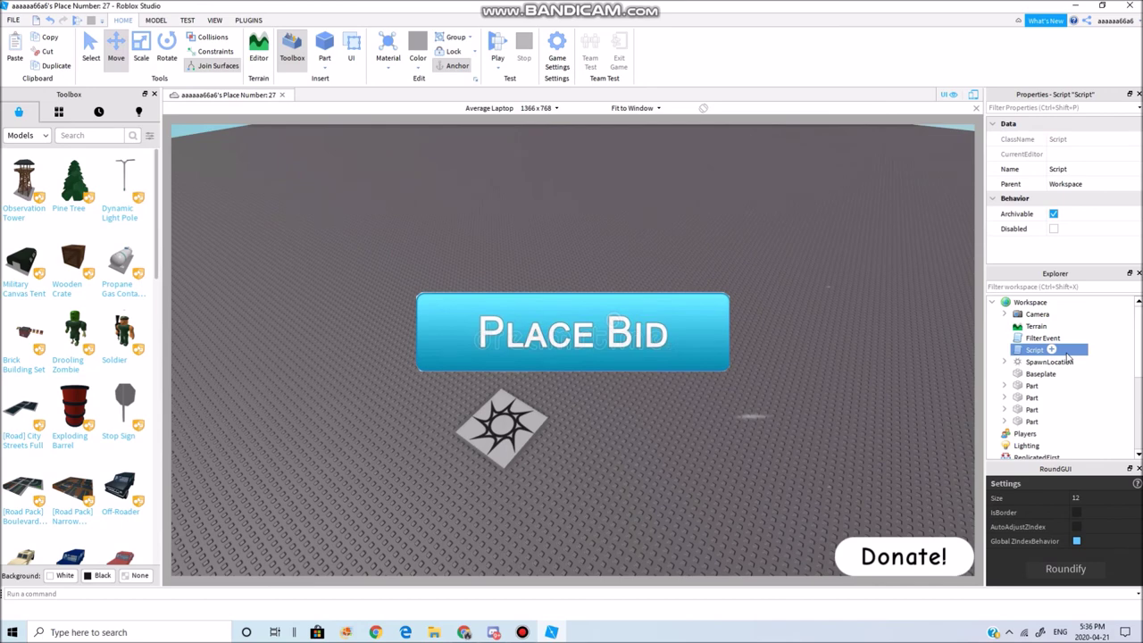
key(Delete)
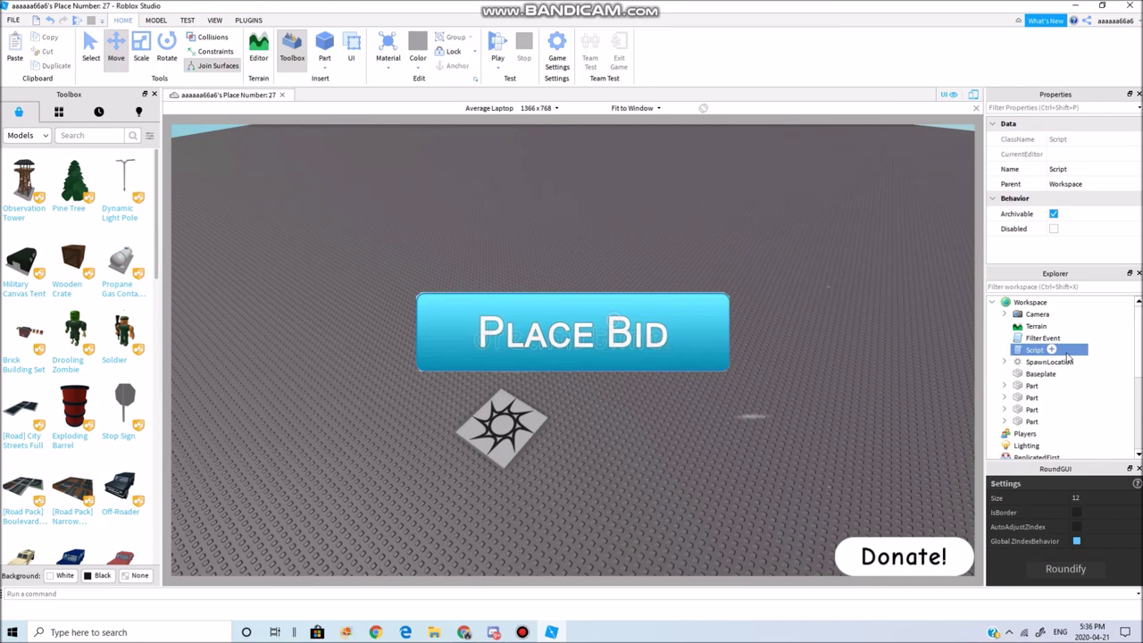
Search the model library for "Donate GUI" and insert the second Donate GUI model into the place
click(56, 113)
click(18, 111)
click(63, 136)
text(Donate GUI)
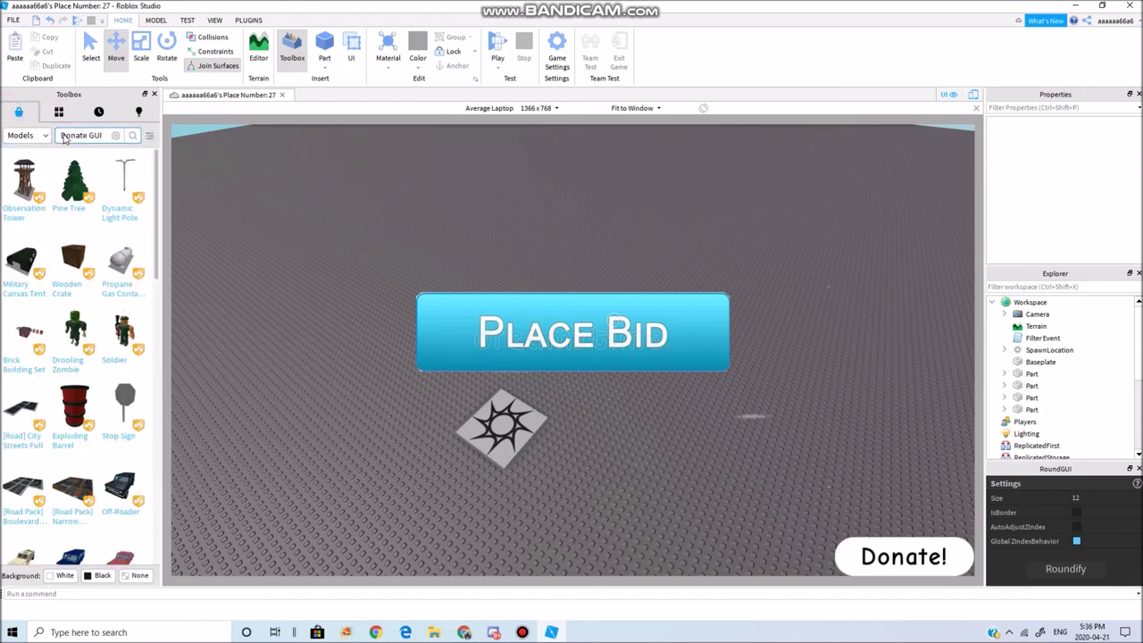
key(Return)
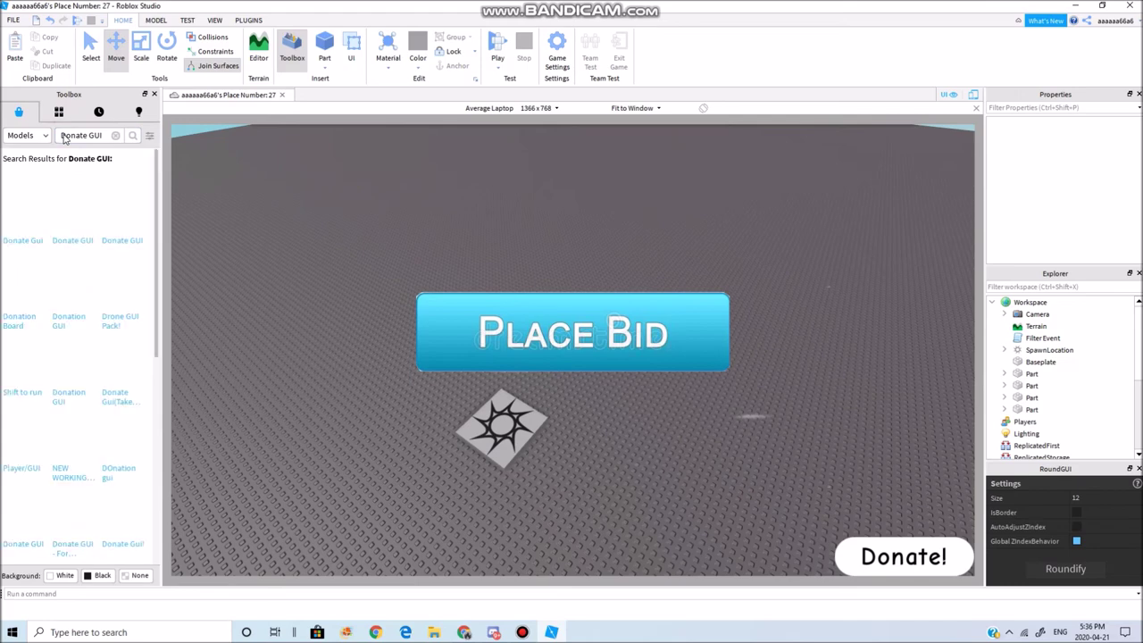
click(58, 234)
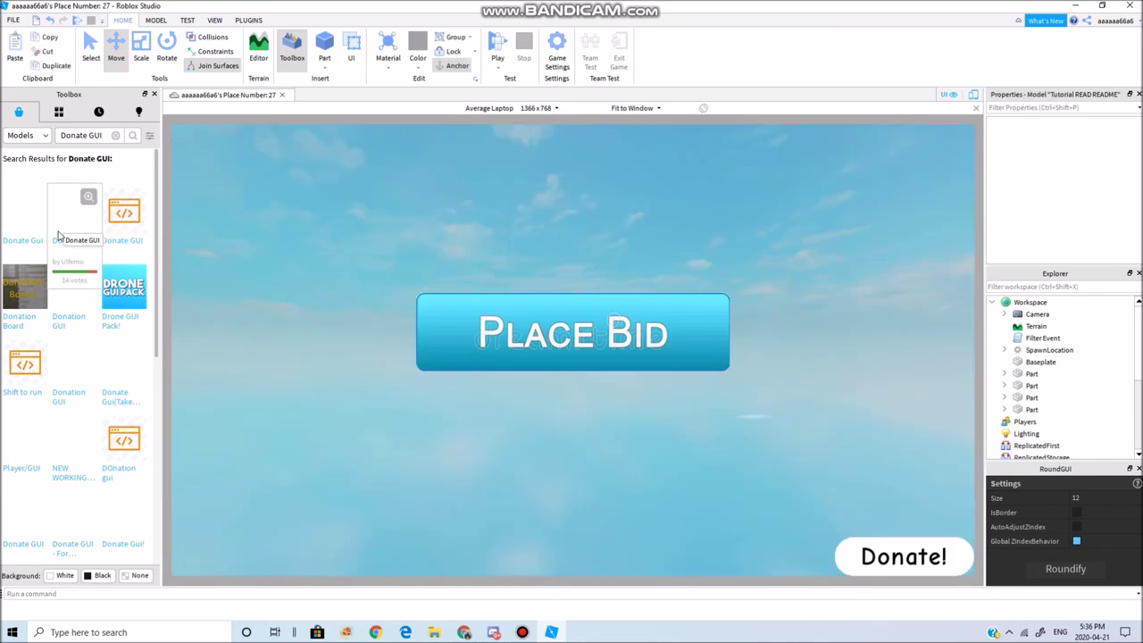
Move the Script from the inserted model's Donate100 button into the TextButton of the StarterGui's Donate GUI
click(1002, 362)
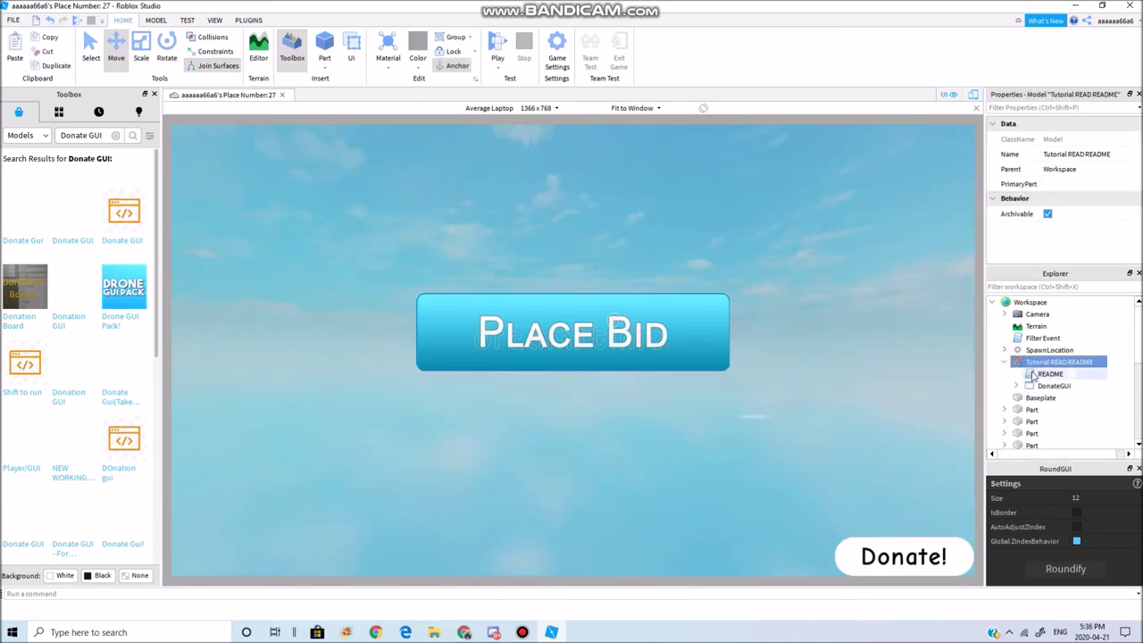
click(1016, 386)
click(1028, 397)
mouse_move(1052, 412)
mouse_down()
mouse_move(1063, 428)
mouse_move(1056, 415)
mouse_move(1071, 421)
mouse_up()
scroll(1064, 403, up, 5)
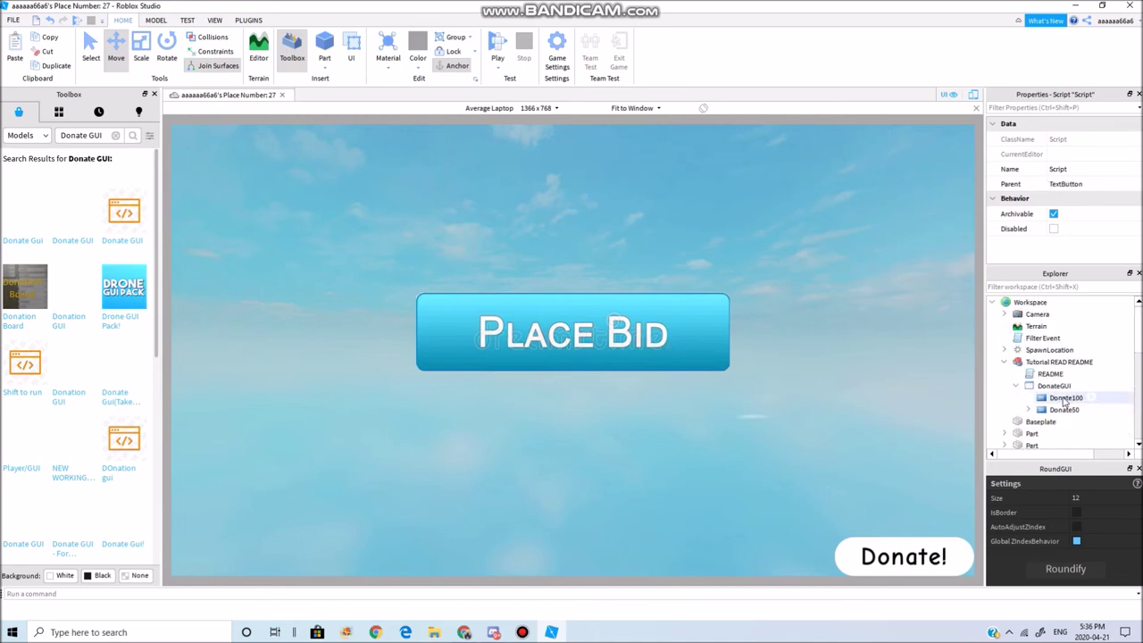
Delete the leftover "Tutorial READ README" model from the Workspace
click(1054, 384)
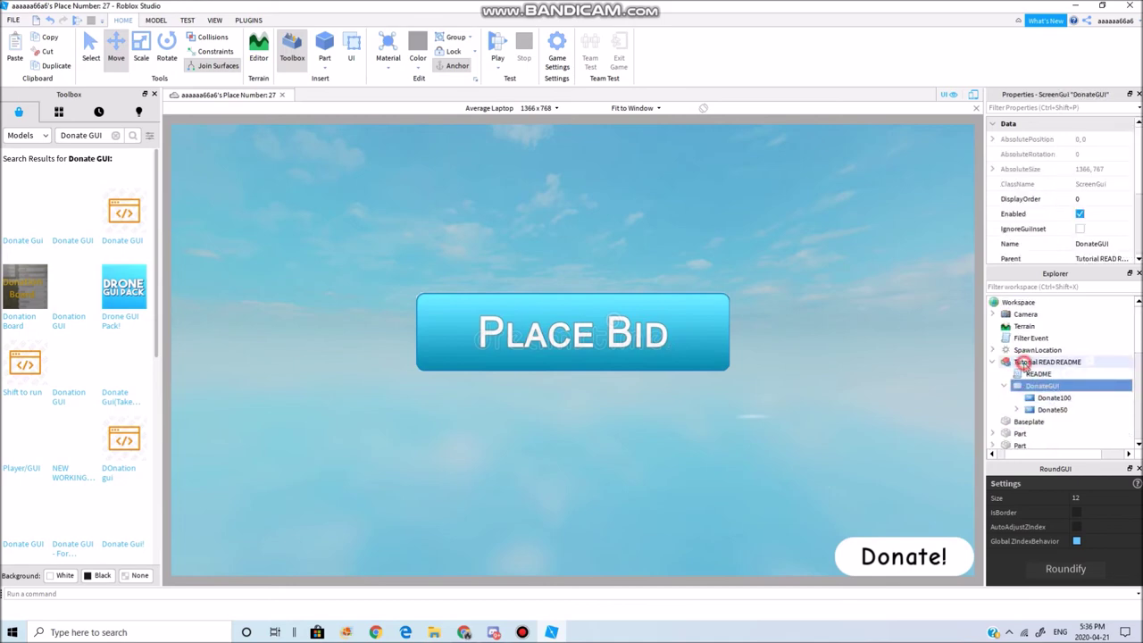
click(1003, 362)
key(Delete)
Replace the placeholder id in the Donate GUI TextButton's Script with the 5 Robux Donation product ID 975925600 from the Roblox website, and close the script
mouse_move(866, 357)
right_down()
mouse_move(877, 349)
mouse_move(873, 361)
right_up()
scroll(1027, 384, down, 3)
scroll(1058, 357, down, 3)
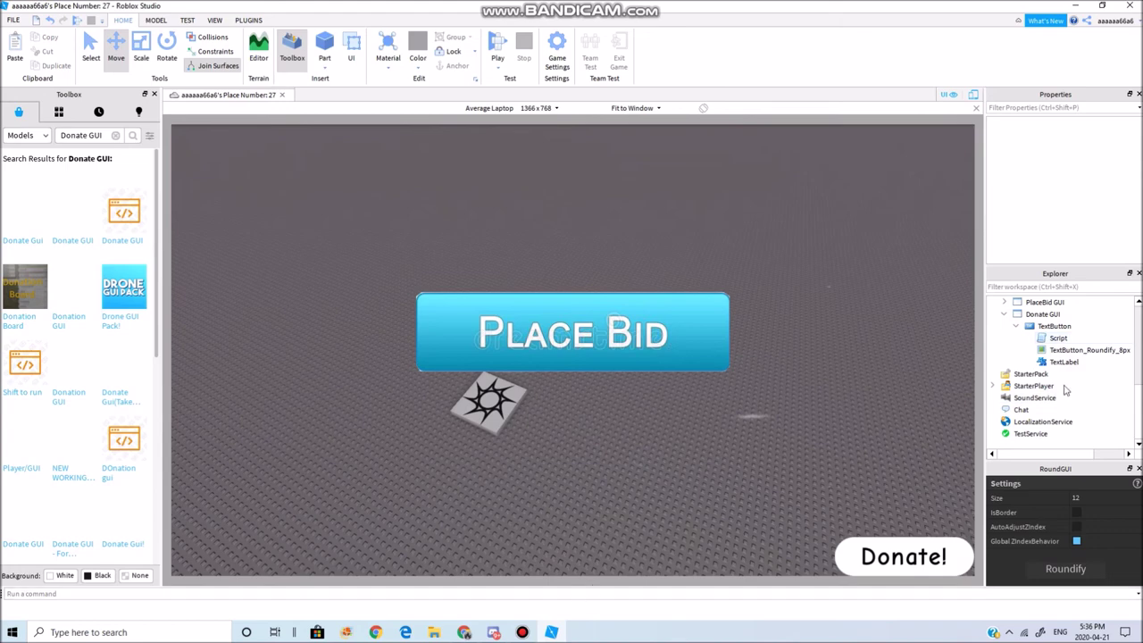
double_click(1058, 338)
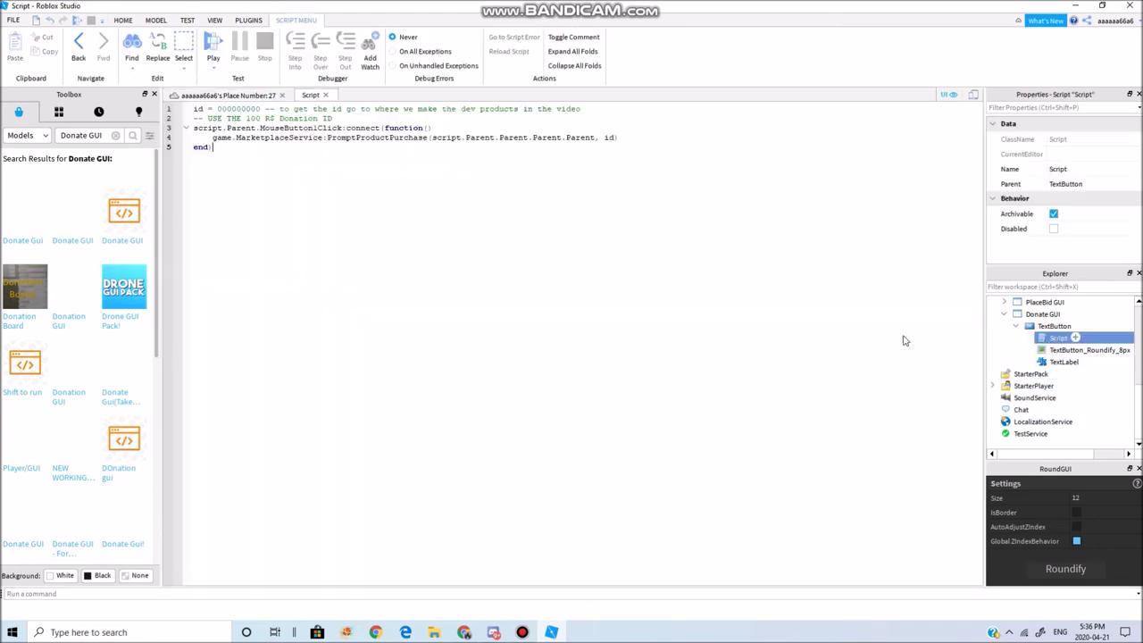
drag(259, 108, 219, 108)
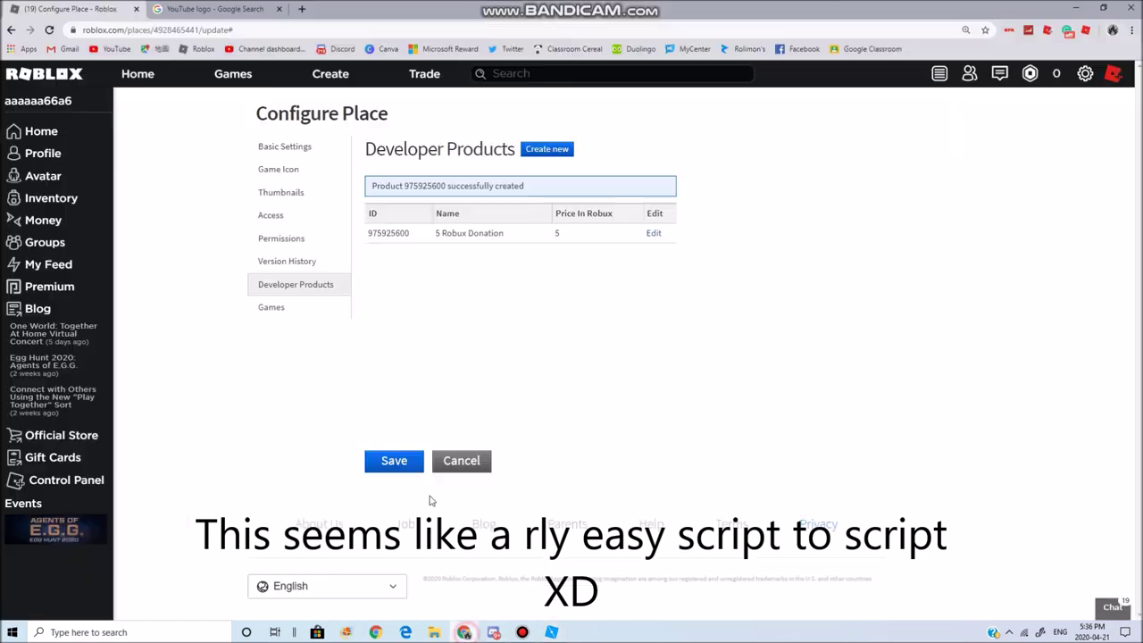
key(alt+Tab)
double_click(376, 232)
key(ctrl+c)
click(550, 632)
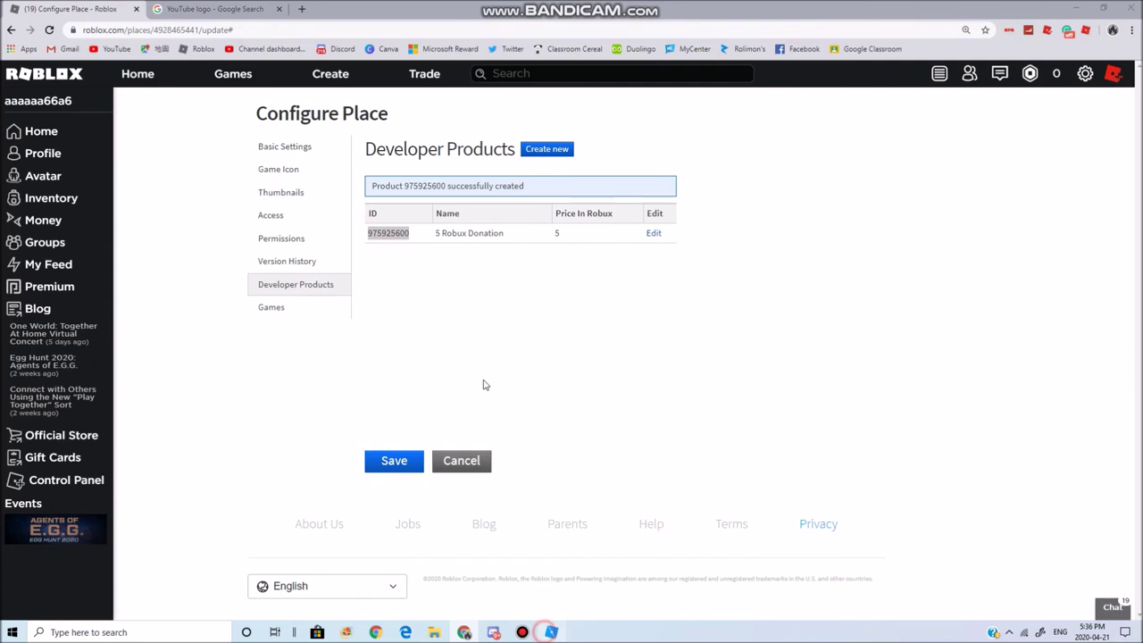
key(ctrl+v)
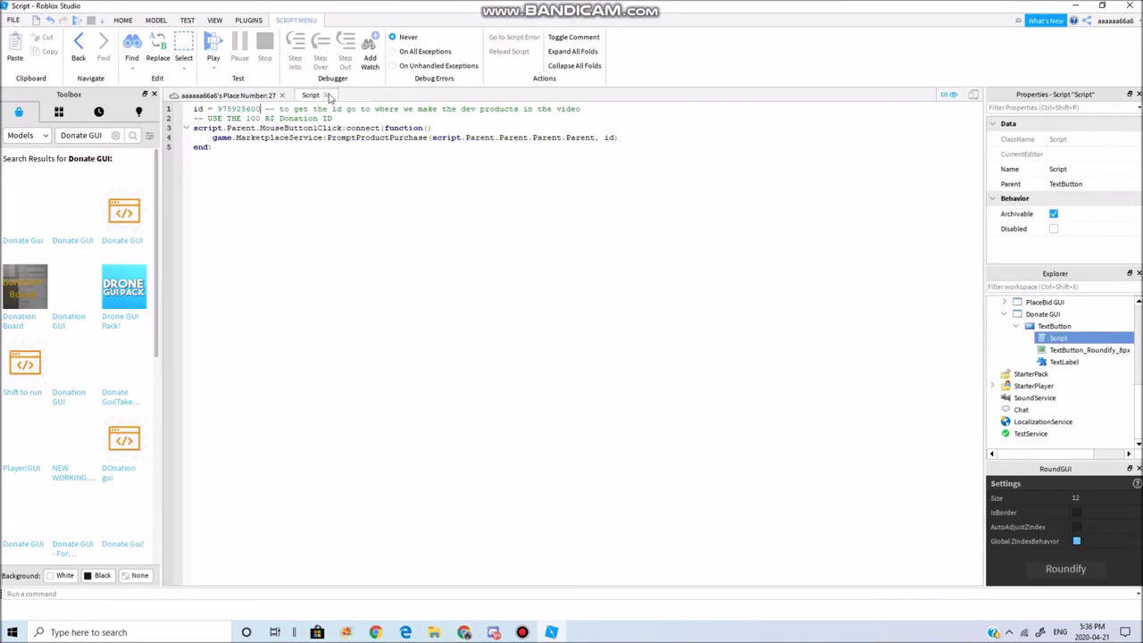
click(325, 95)
Collapse the Donate GUI in the Explorer and publish the place to Roblox
key(w)
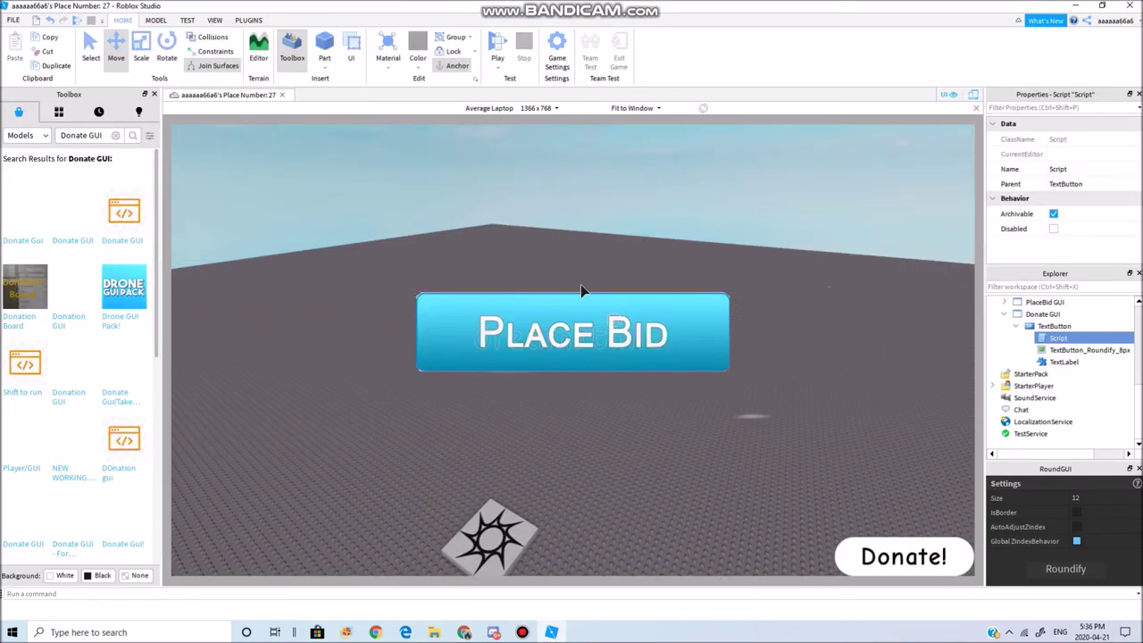
right_drag(579, 294, 580, 284)
key(s)
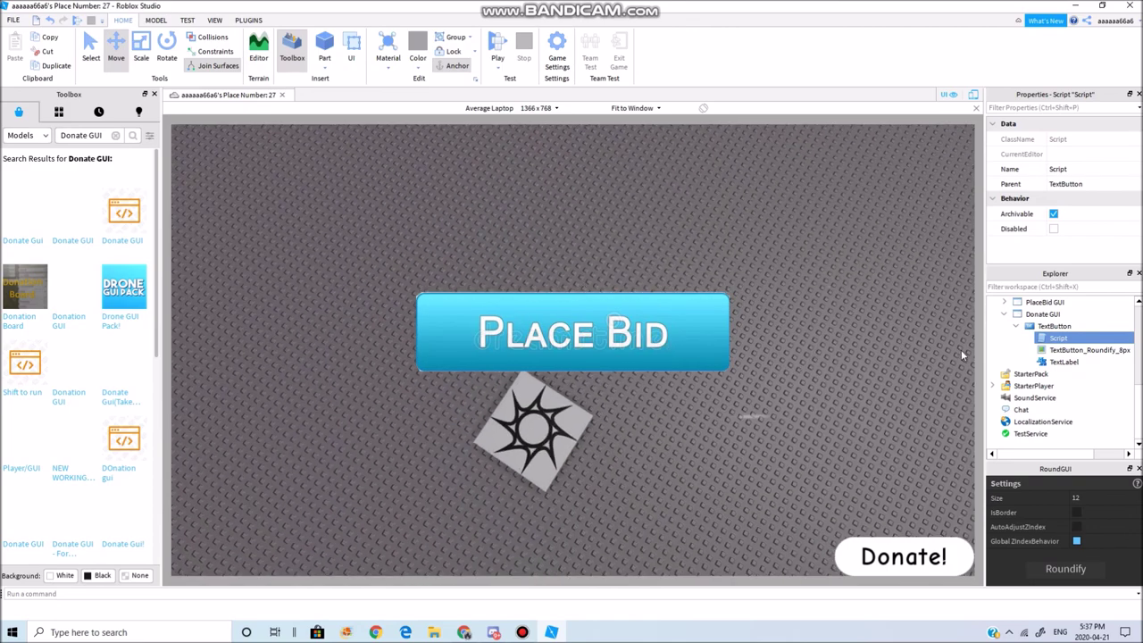
click(1004, 313)
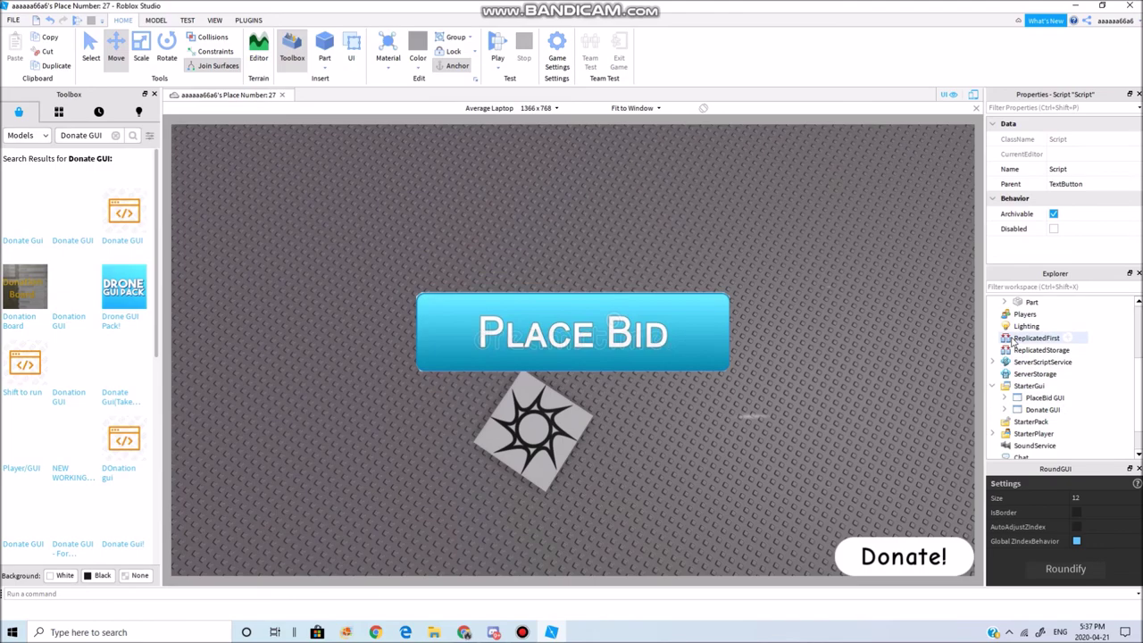
right_drag(771, 321, 771, 321)
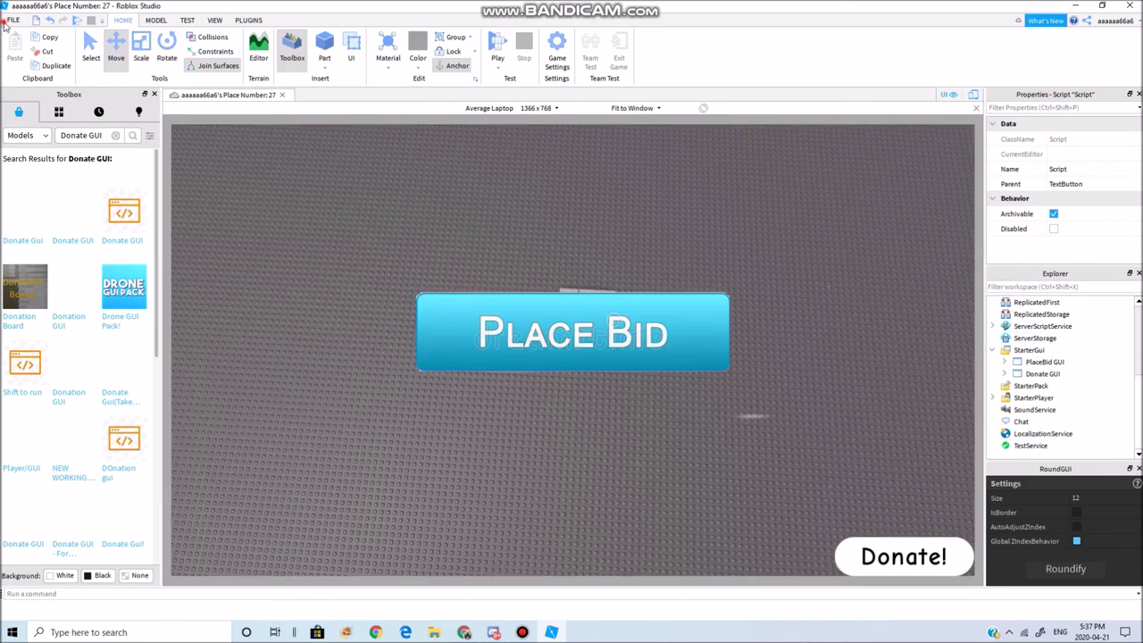
click(6, 23)
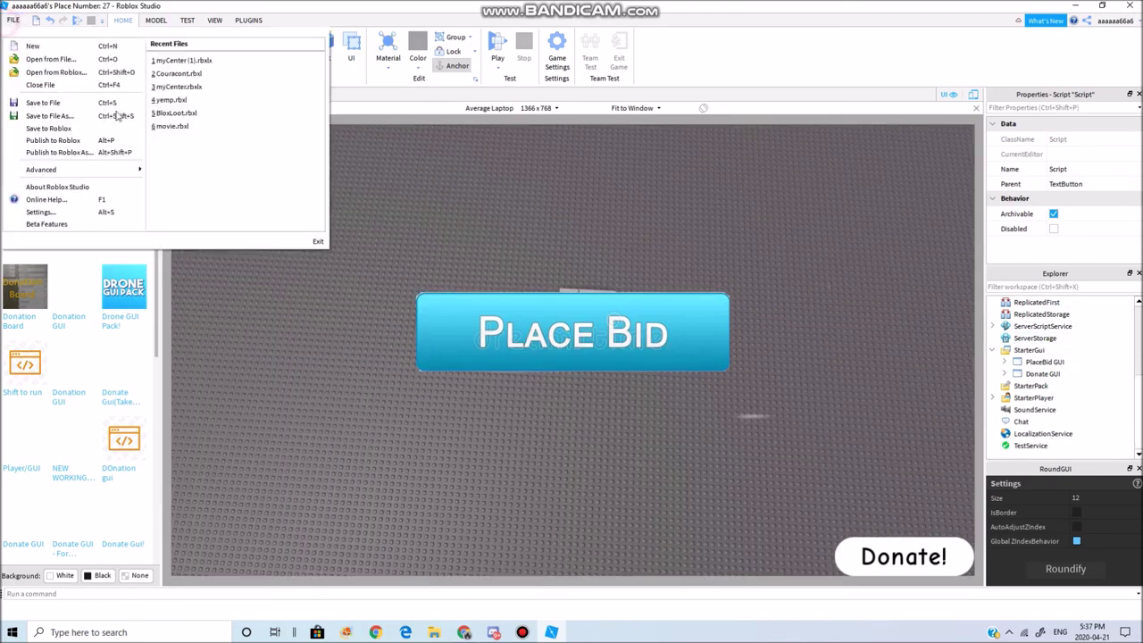
click(71, 142)
Close Roblox Studio and return to the Configure Place page in the browser
click(463, 632)
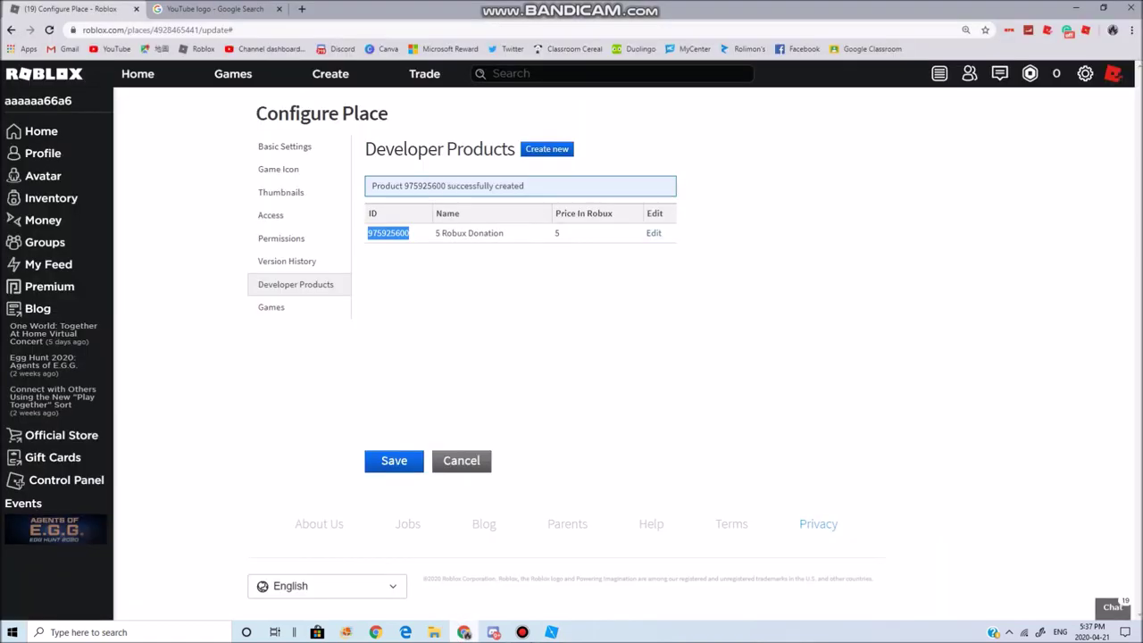
click(551, 633)
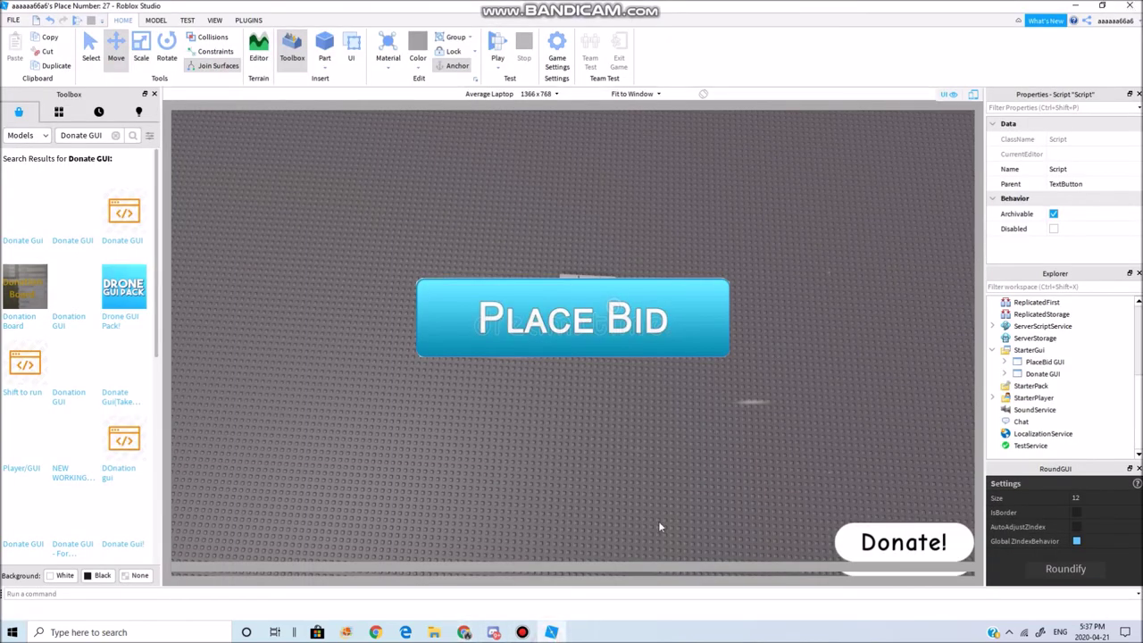
key(alt+F4)
Rename the place "Robux Bidding, totally nothing else..." in its Basic Settings, correcting the misspelled word "tottally"
click(288, 146)
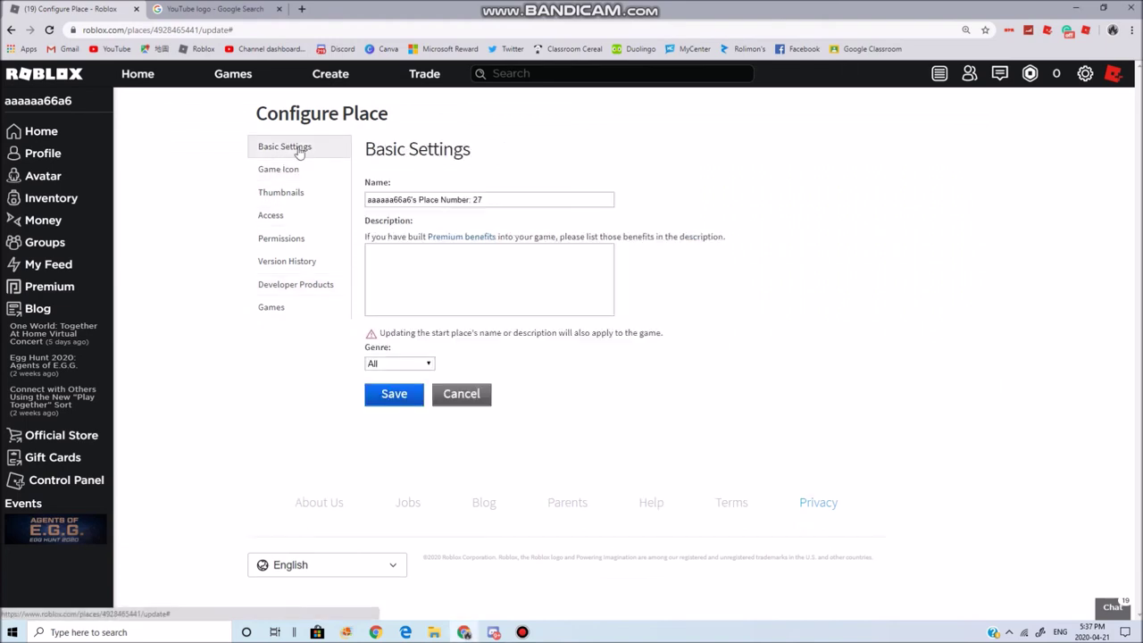
drag(524, 204, 341, 193)
key(BackSpace)
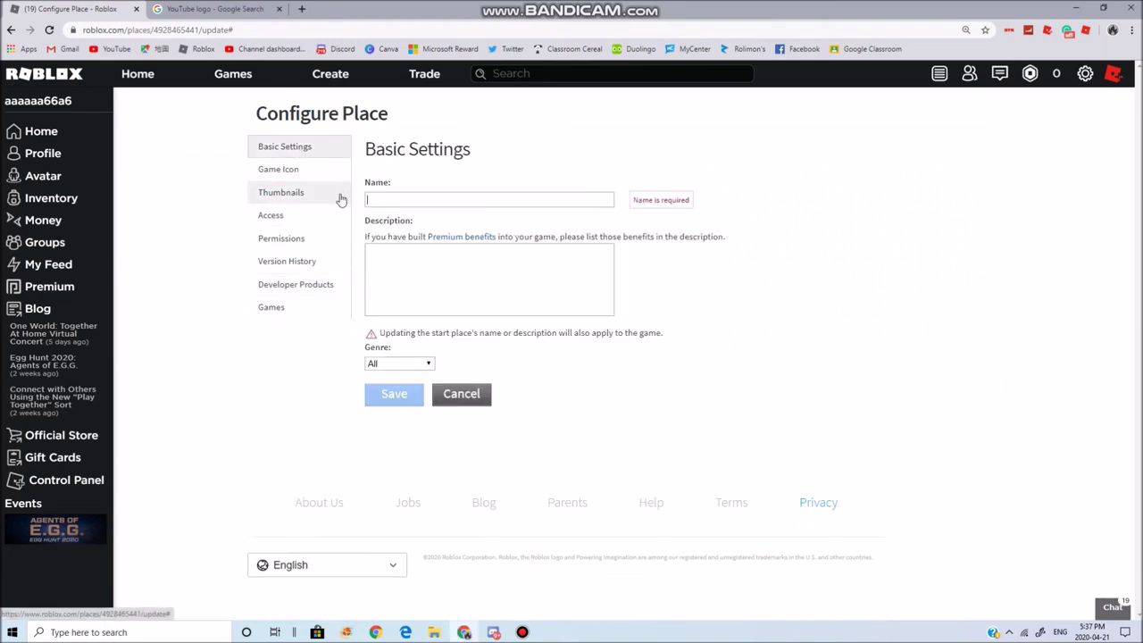
text(Roux)
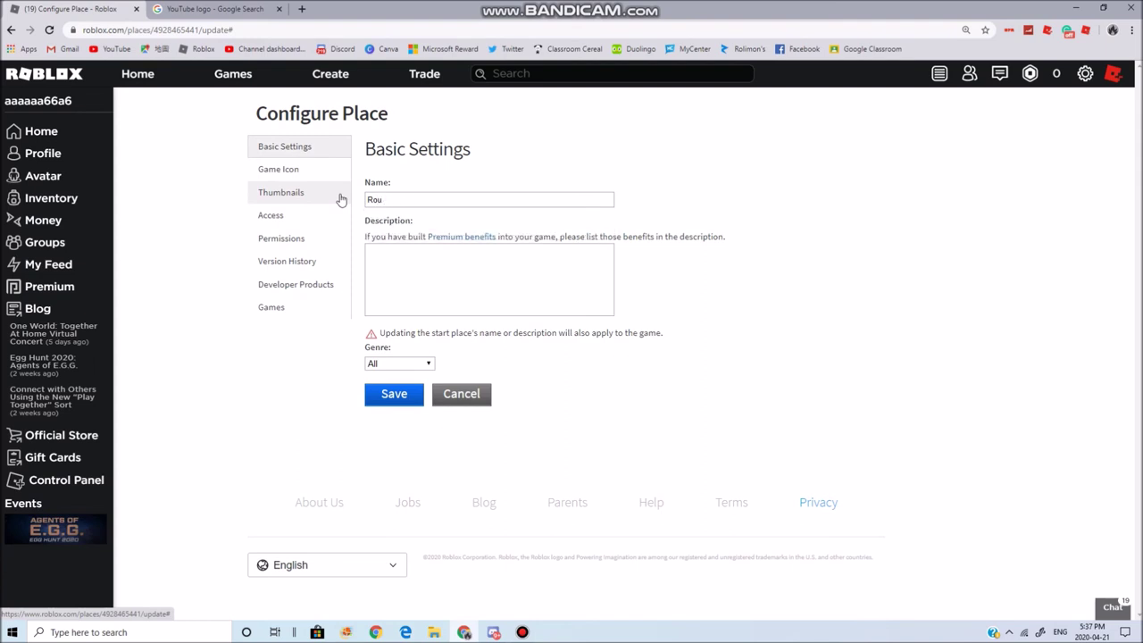
key(BackSpace)
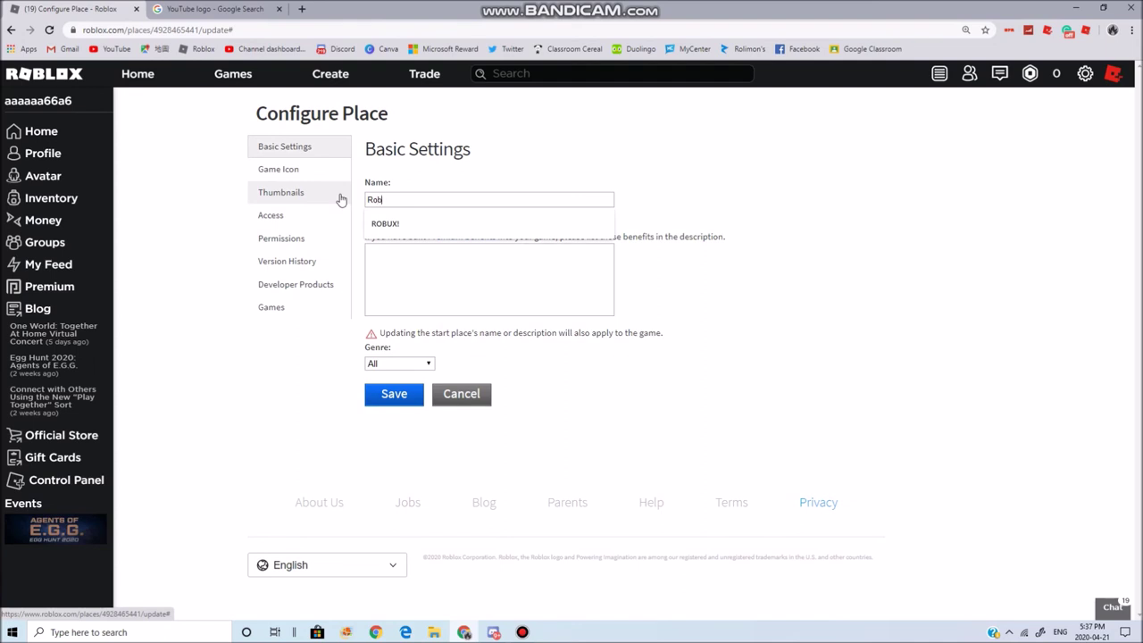
text(u)
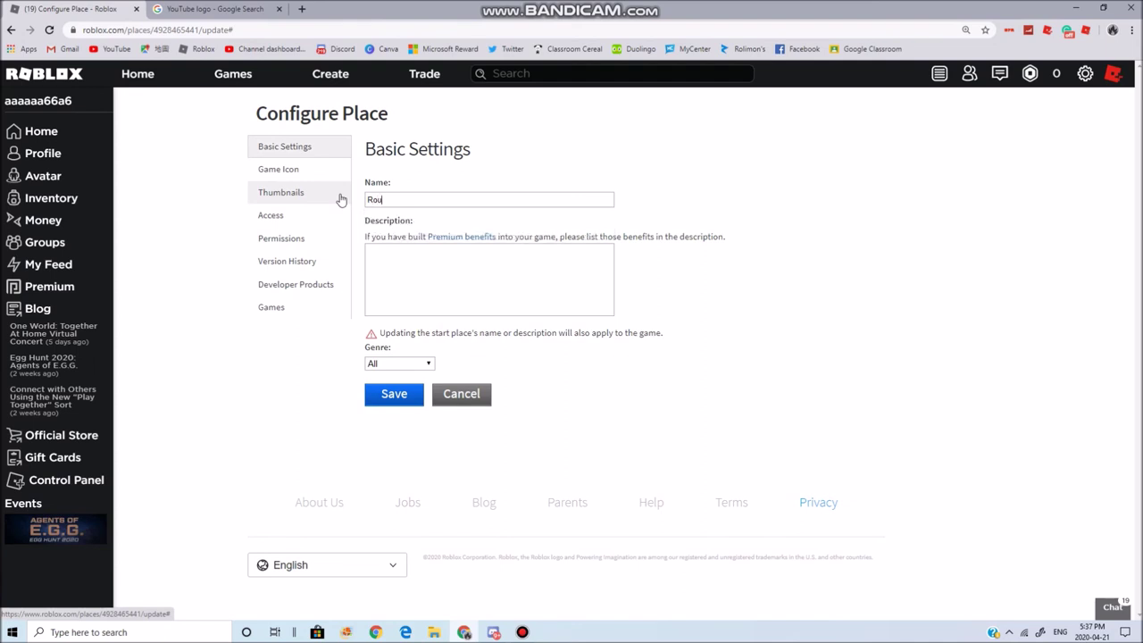
key(BackSpace)
text(bux Bidding, tottally nothing els)
text(else)
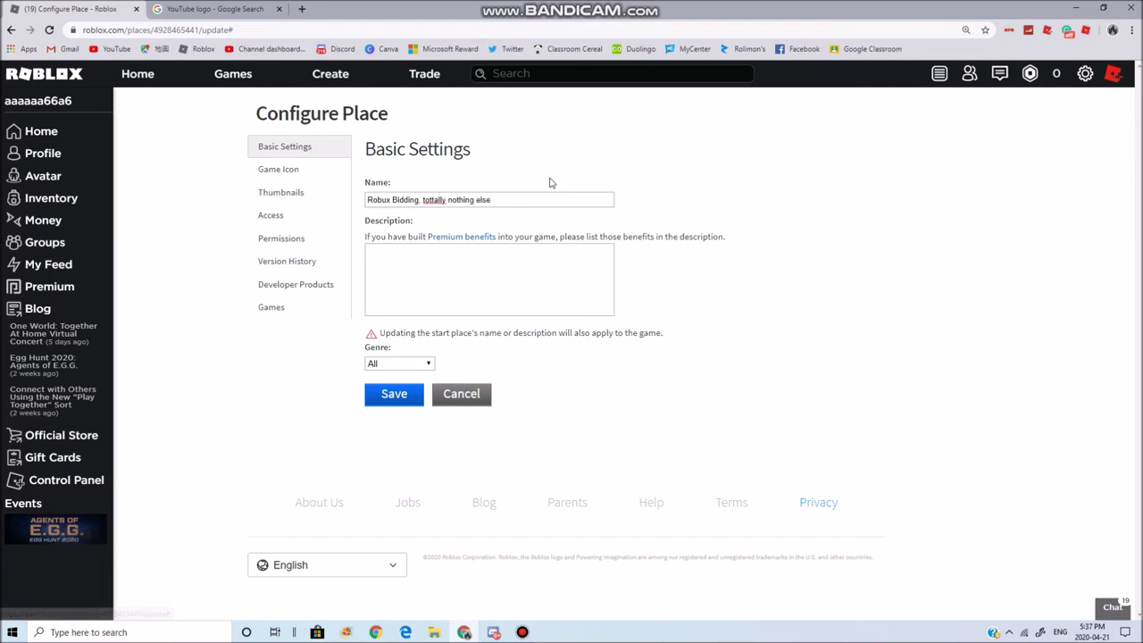
right_click(430, 200)
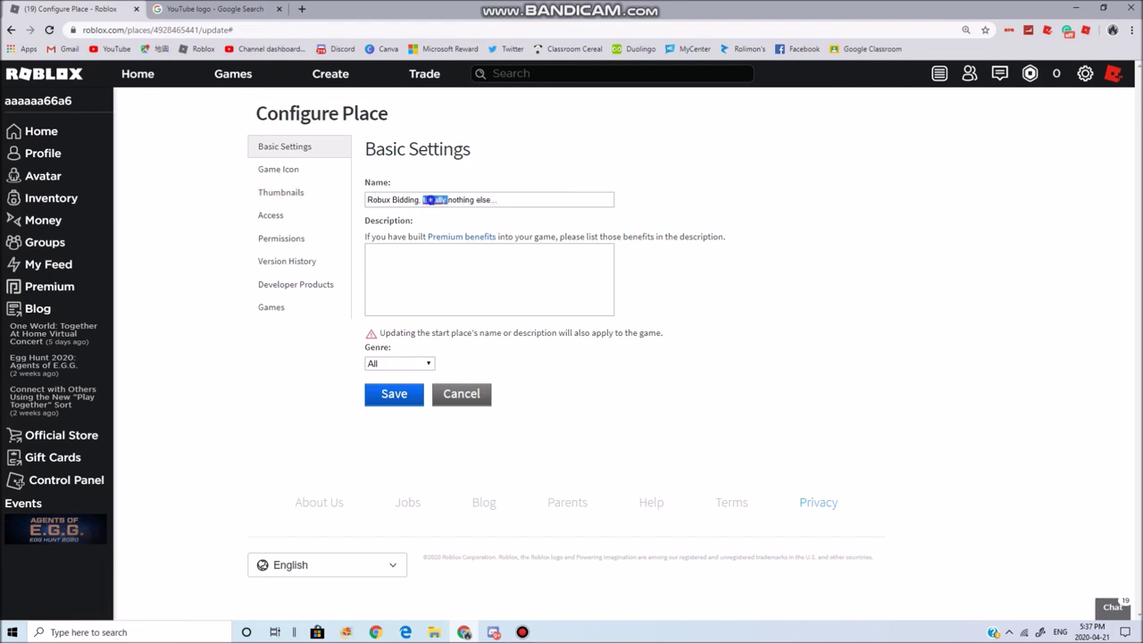
click(470, 211)
Enter the place description "Premium Features- You get to bid more.", correcting the misspelled "Features", and save the Basic Settings
click(473, 270)
click(409, 361)
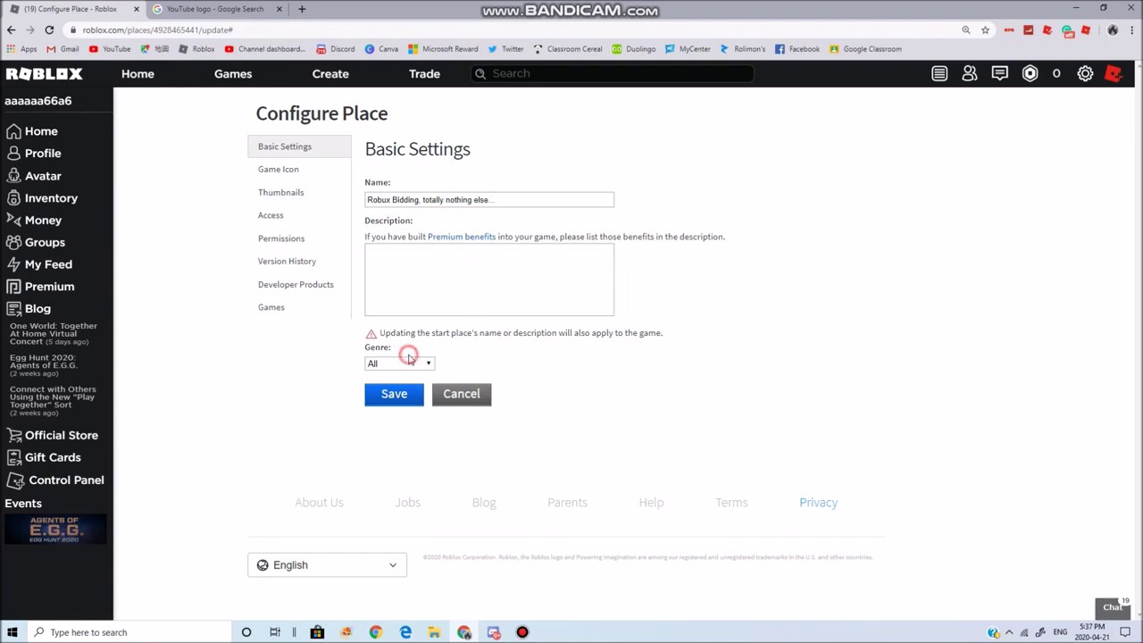
click(540, 350)
click(489, 267)
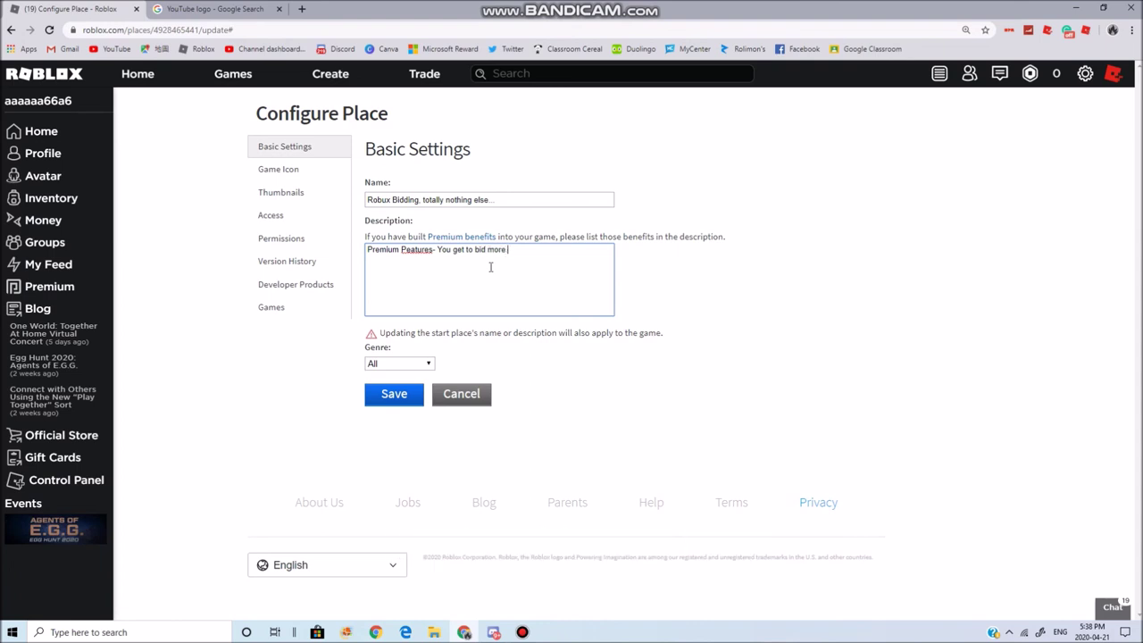
double_click(404, 256)
right_click(411, 255)
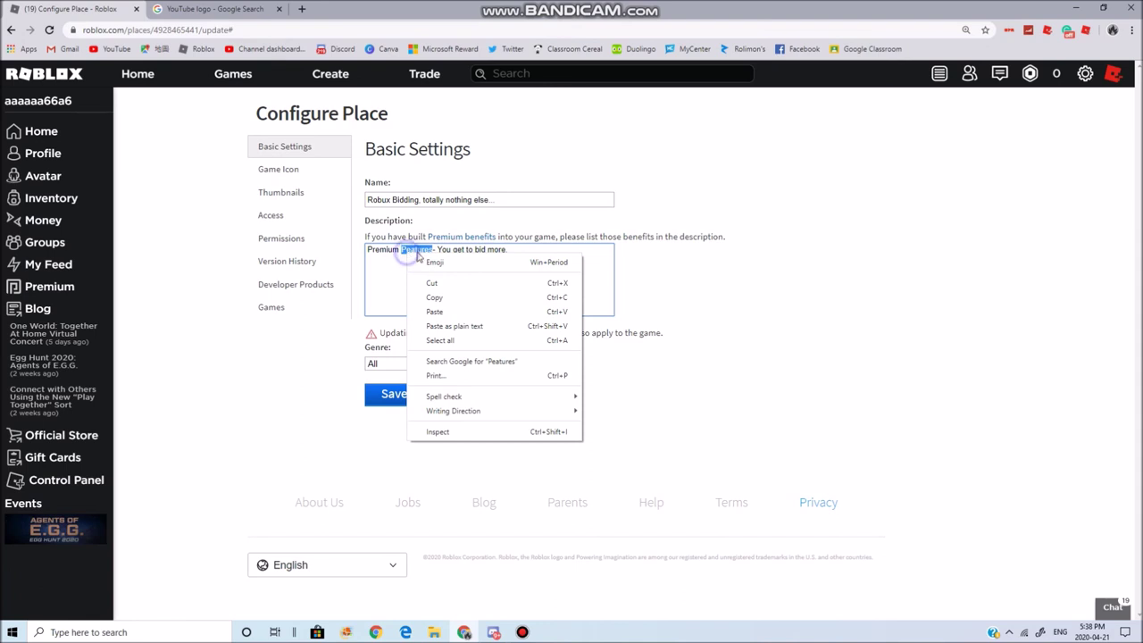
click(371, 263)
click(402, 251)
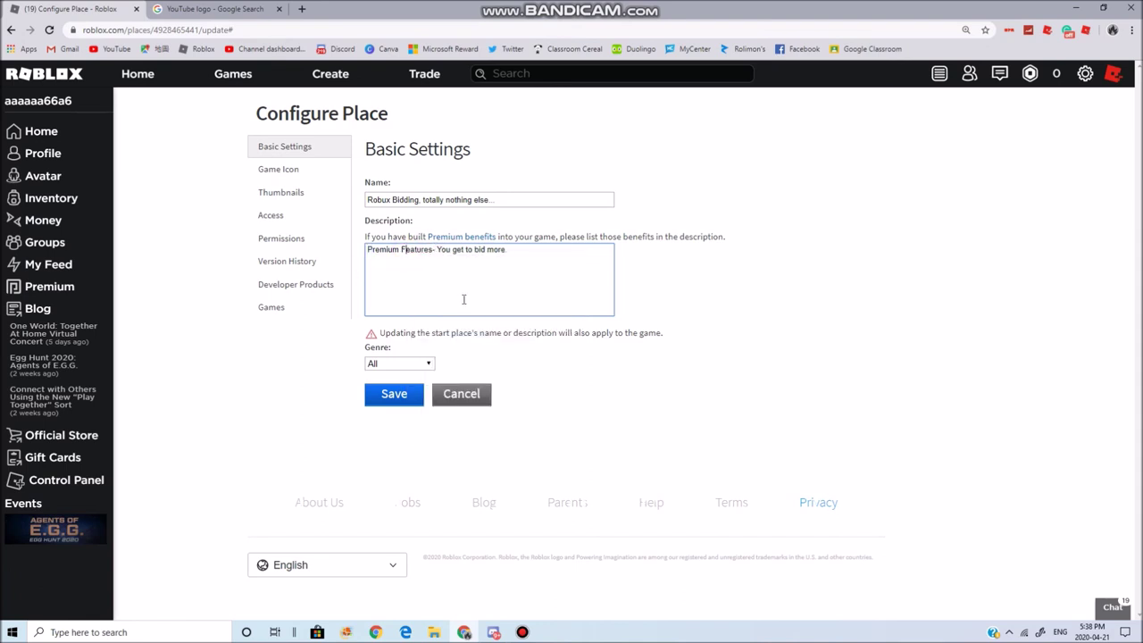
click(407, 397)
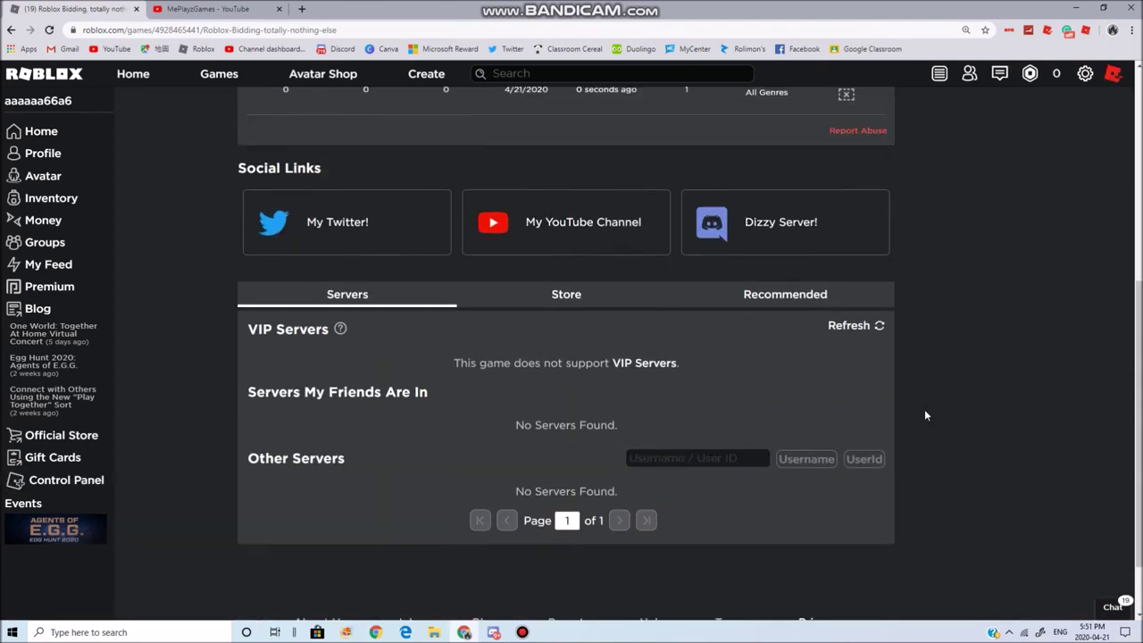
Open the game's configuration from its game page, set the privacy to Public and save the change
scroll(924, 409, up, 4)
scroll(866, 461, up, 1)
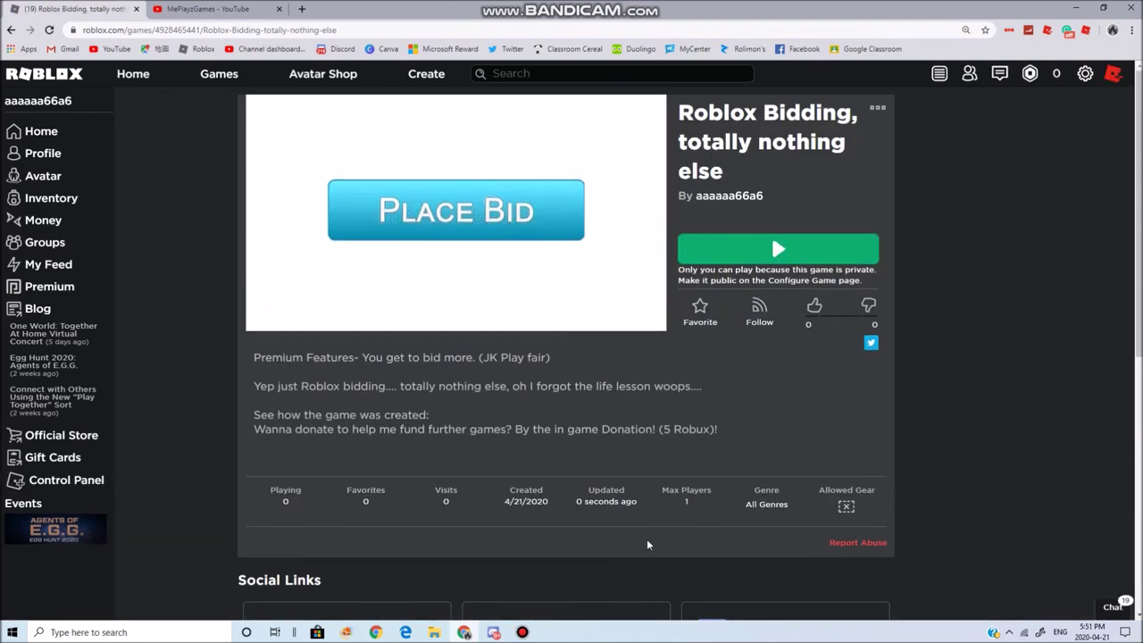
click(876, 109)
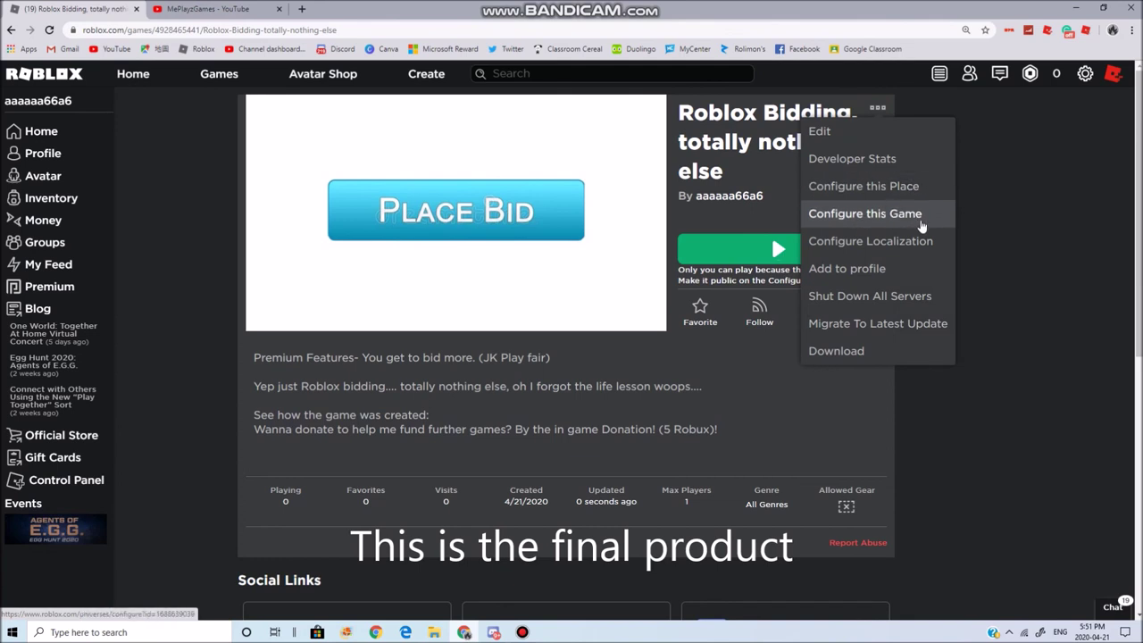
click(889, 216)
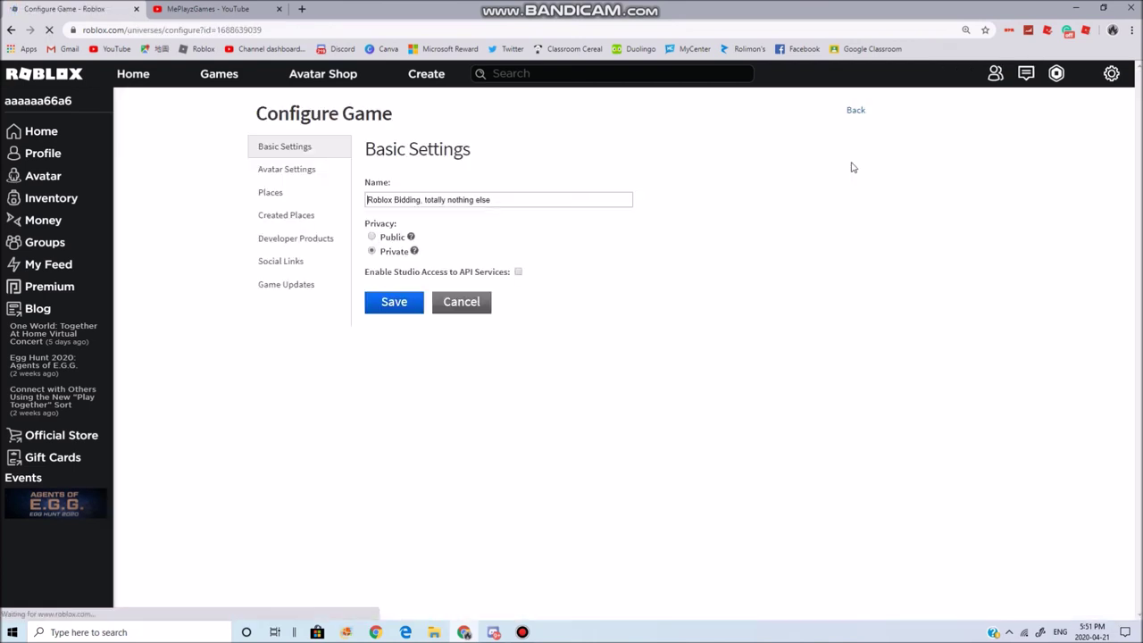
click(371, 236)
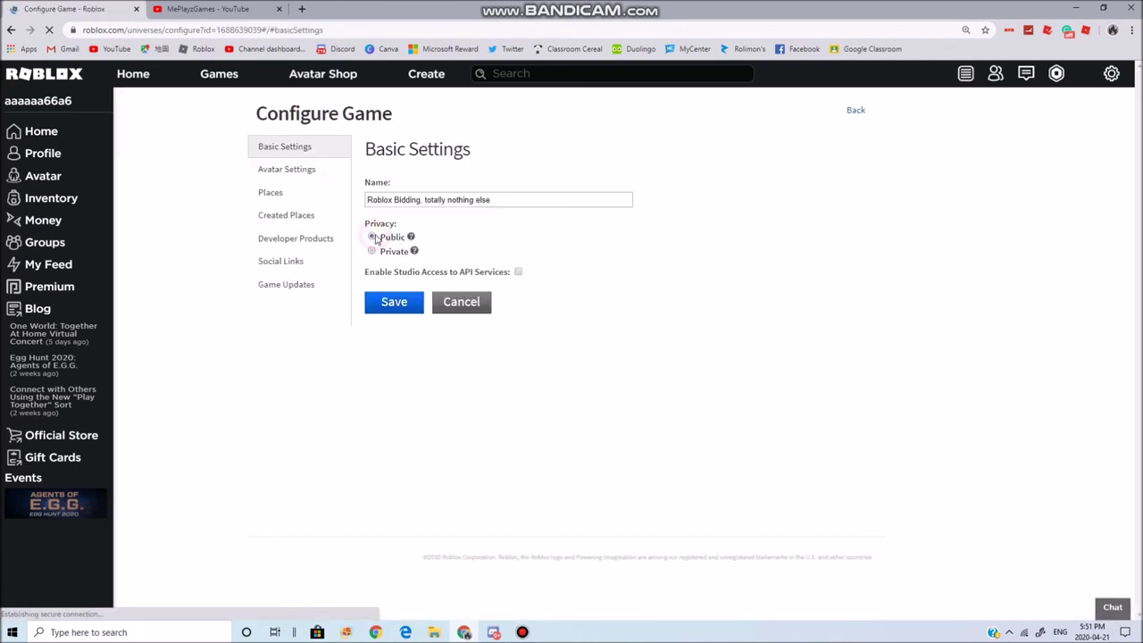
click(409, 302)
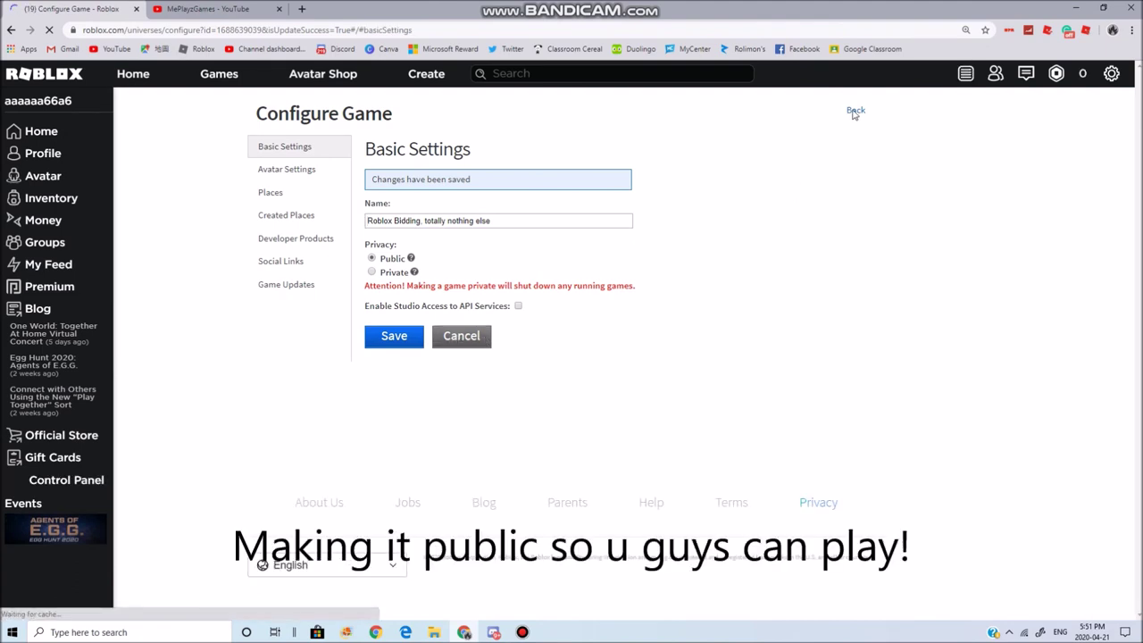
Return to the game page, launch the game in Roblox, test the Donate! button and dismiss the purchase prompt
click(854, 111)
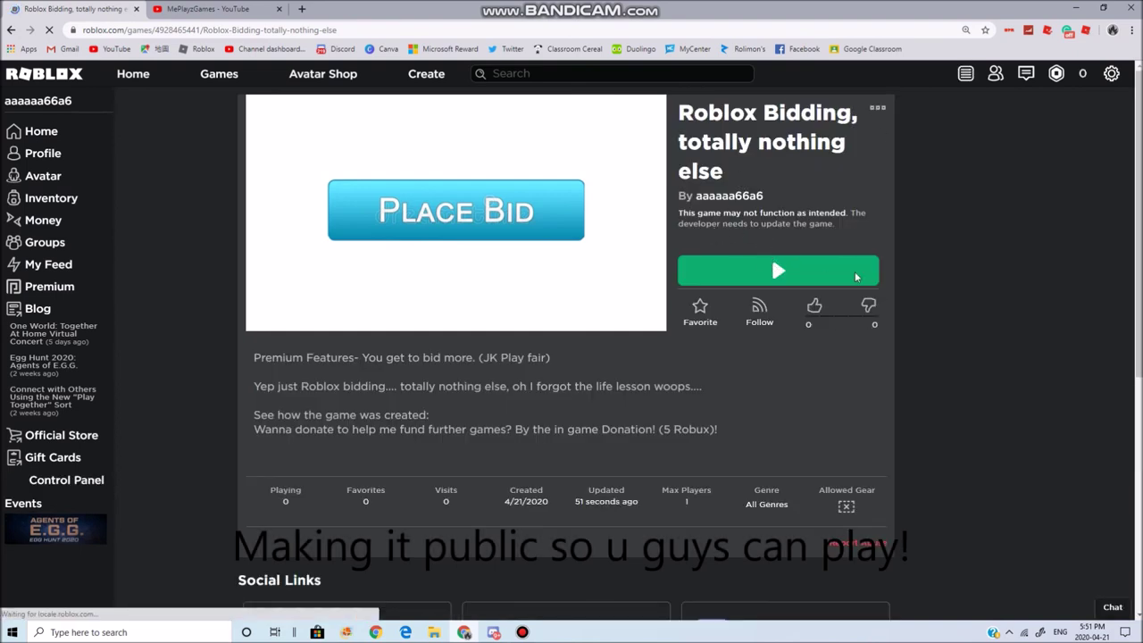
click(778, 269)
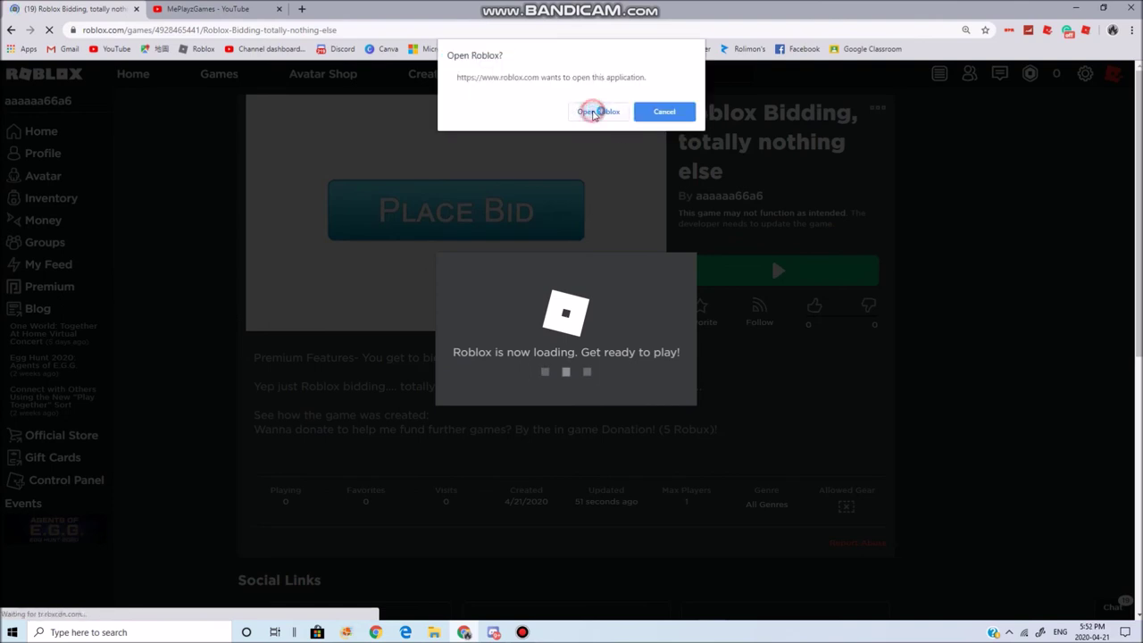
click(593, 111)
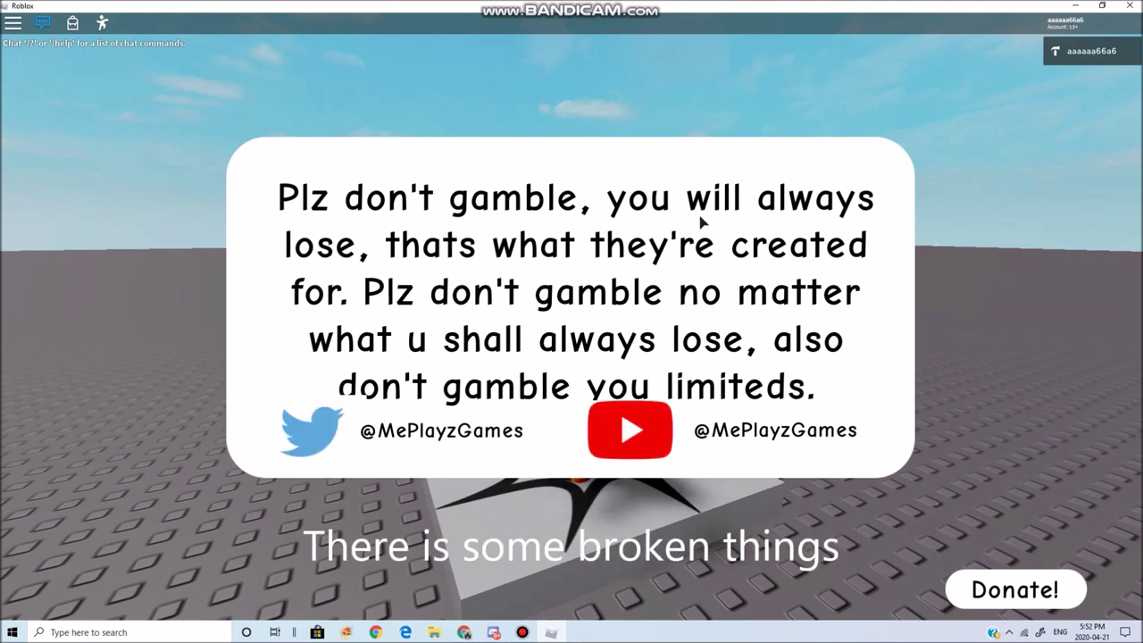
click(1025, 597)
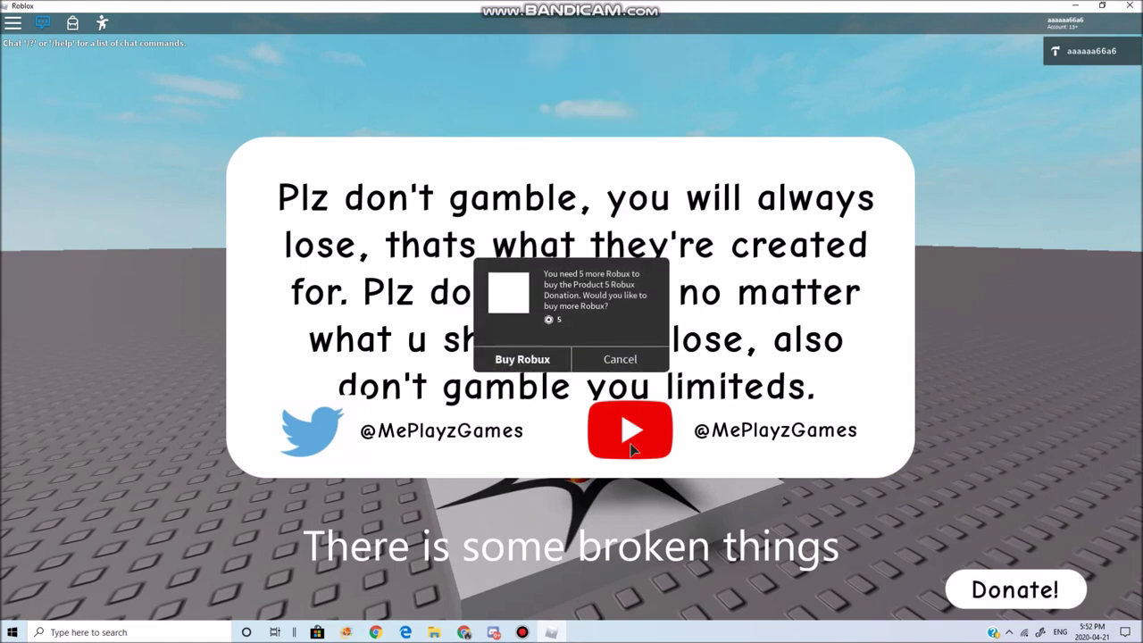
click(620, 320)
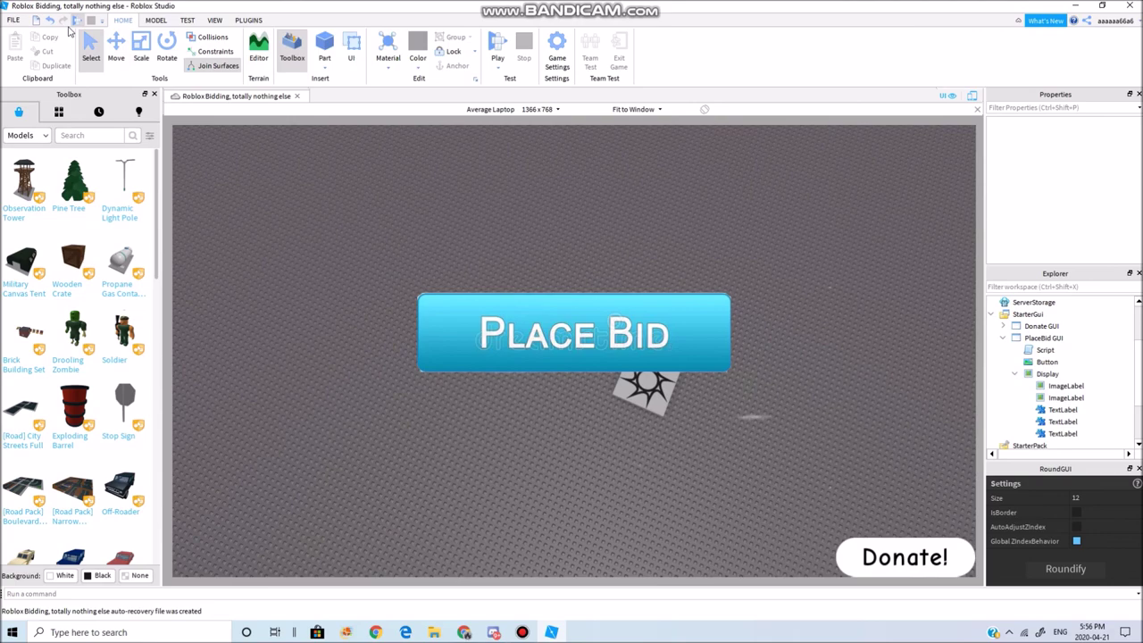
Playtest the place in Roblox Studio, trying the Place Bid and Donate! buttons, and stop the test
key(F5)
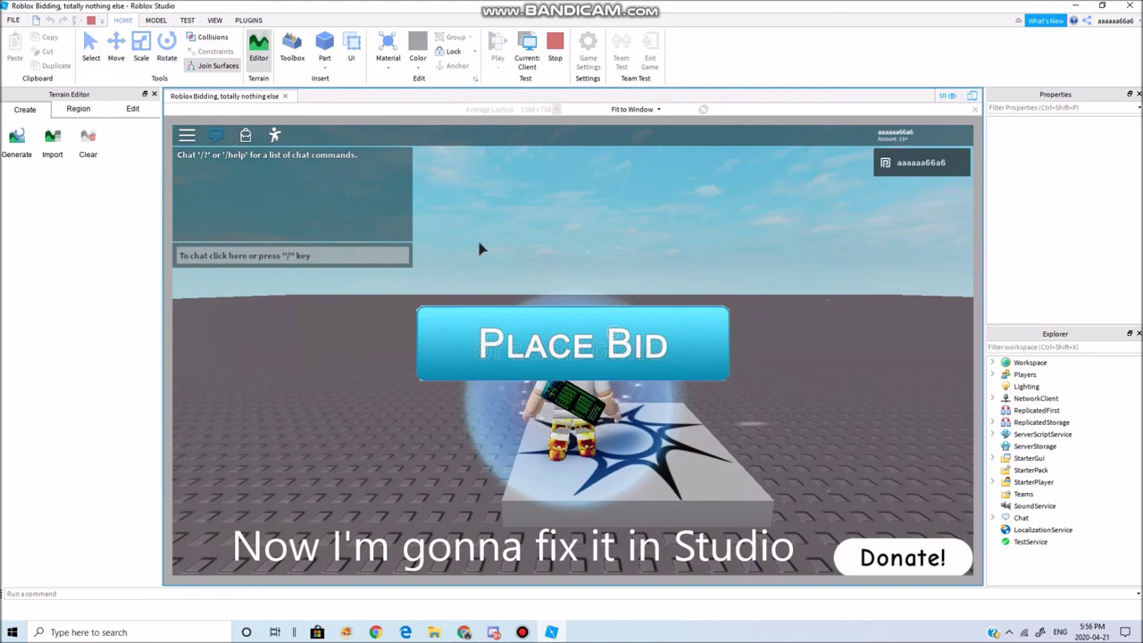
click(538, 345)
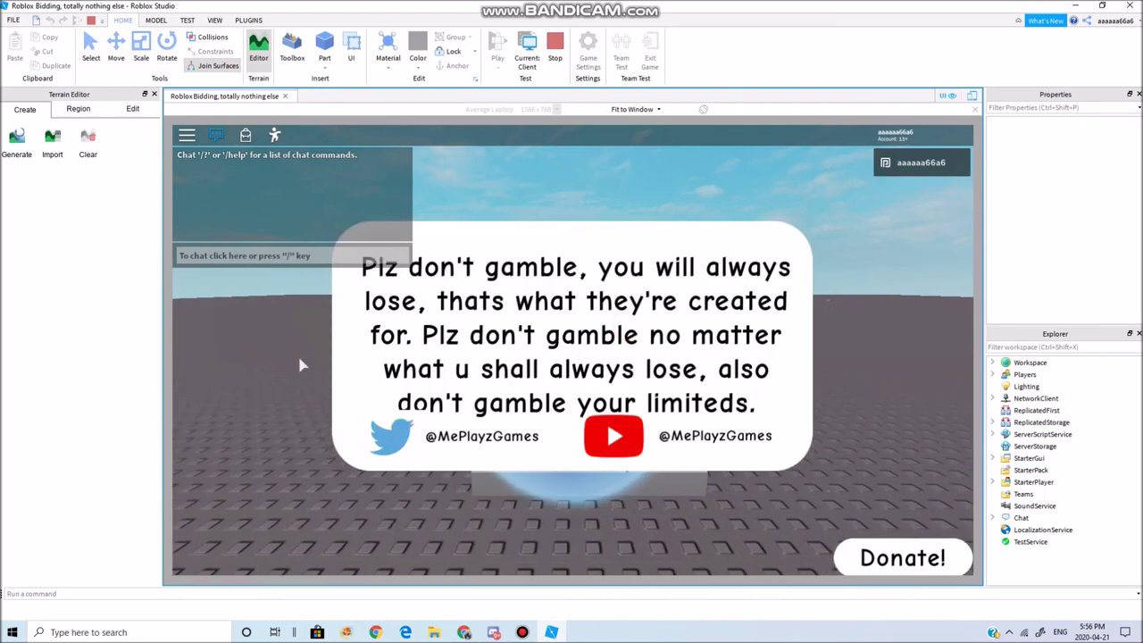
click(559, 353)
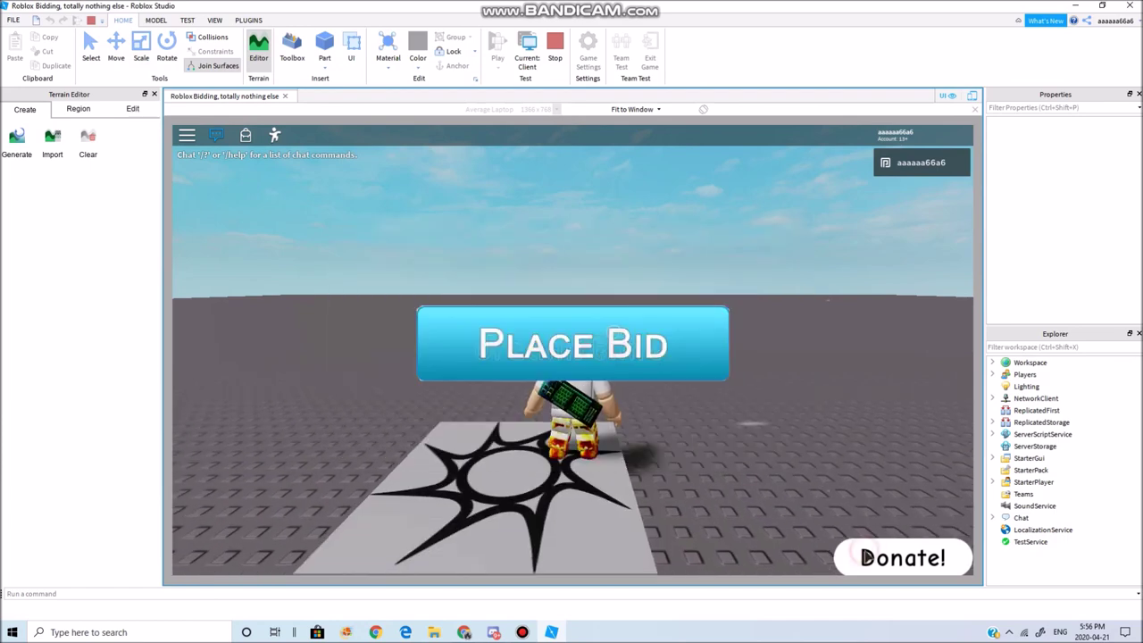
click(866, 557)
click(621, 311)
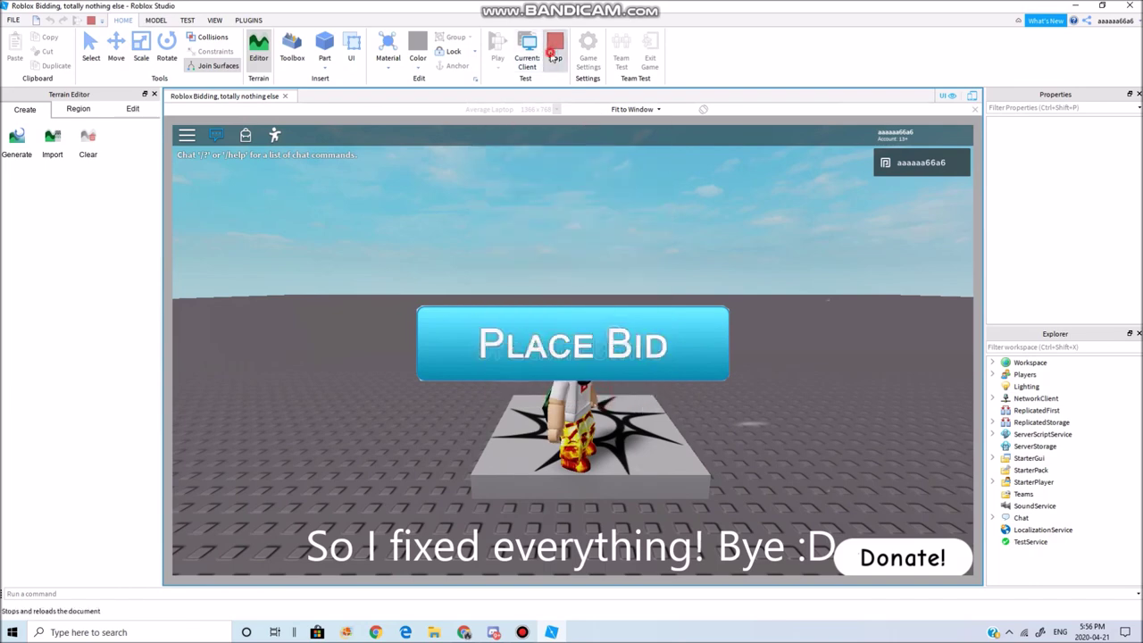
click(553, 58)
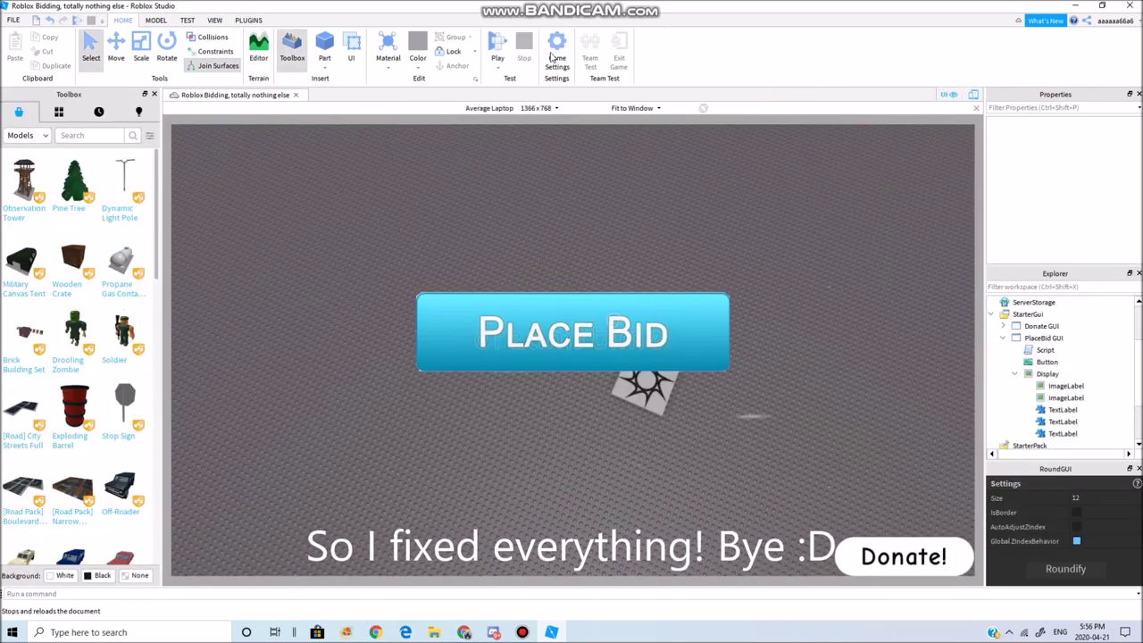